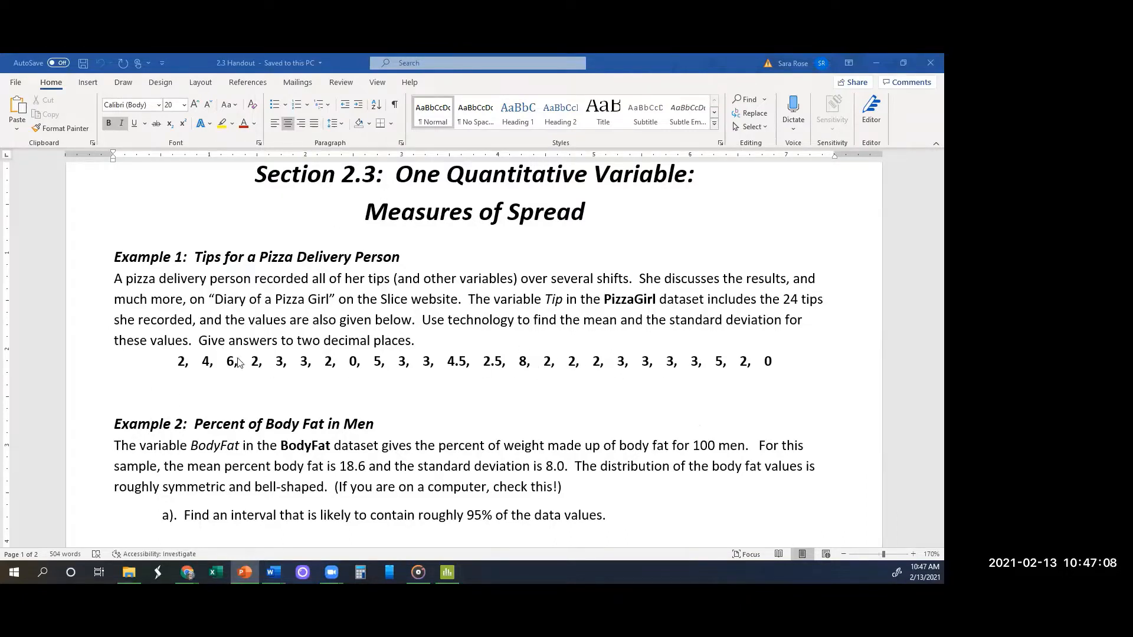
Step: Switch to the browser, go to the college's Remote Apps page and refresh the Citrix Receiver session
left_click(255, 175)
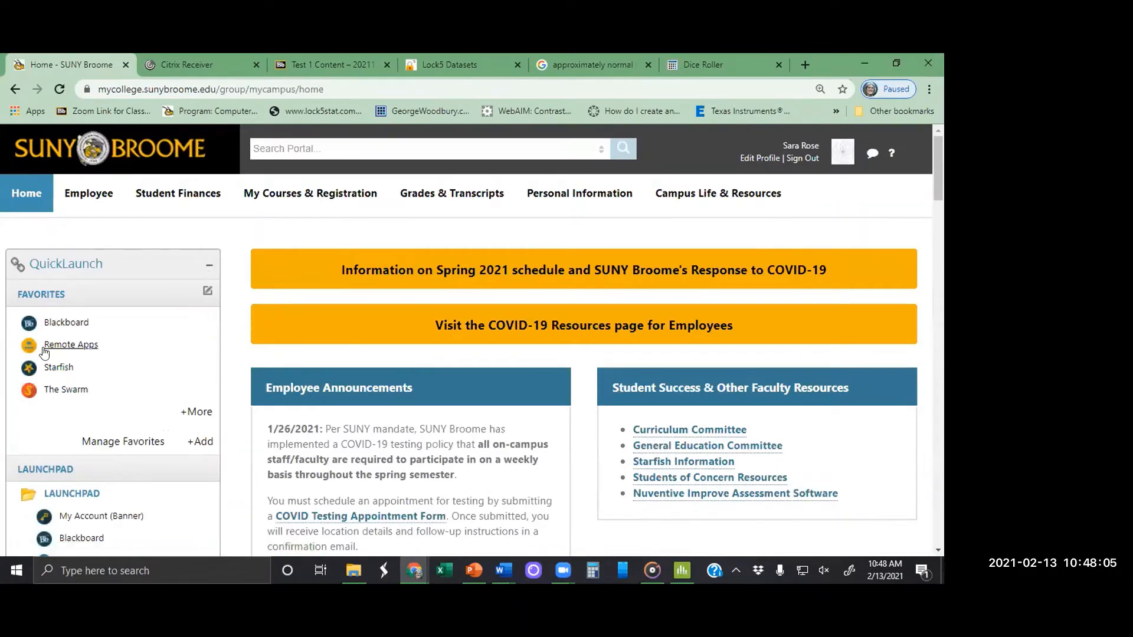
left_click(69, 345)
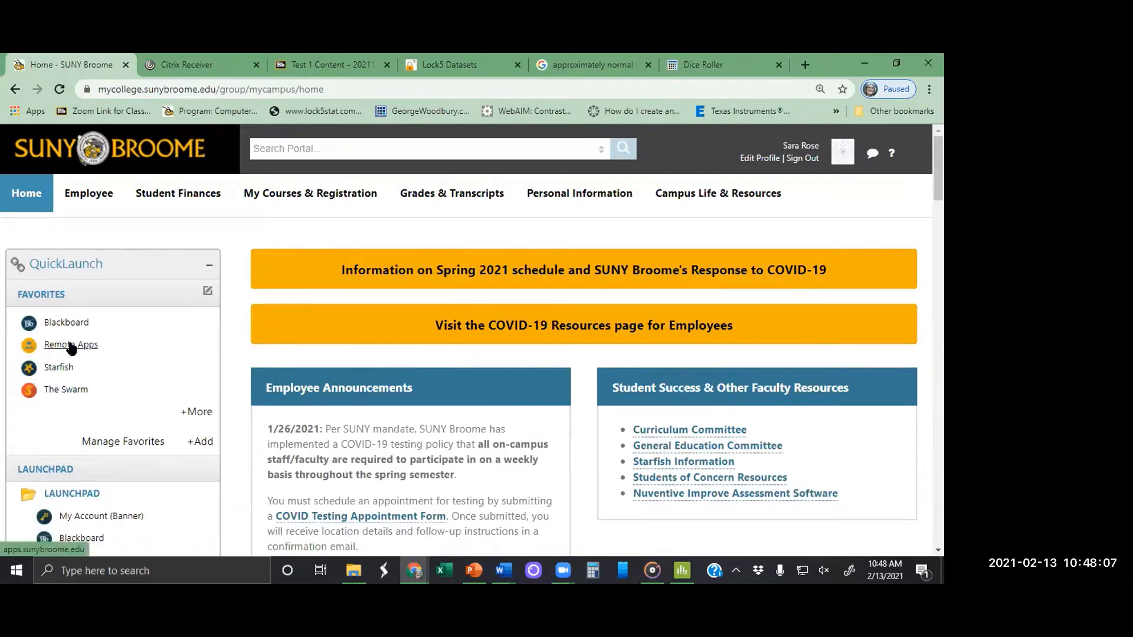
left_click(196, 64)
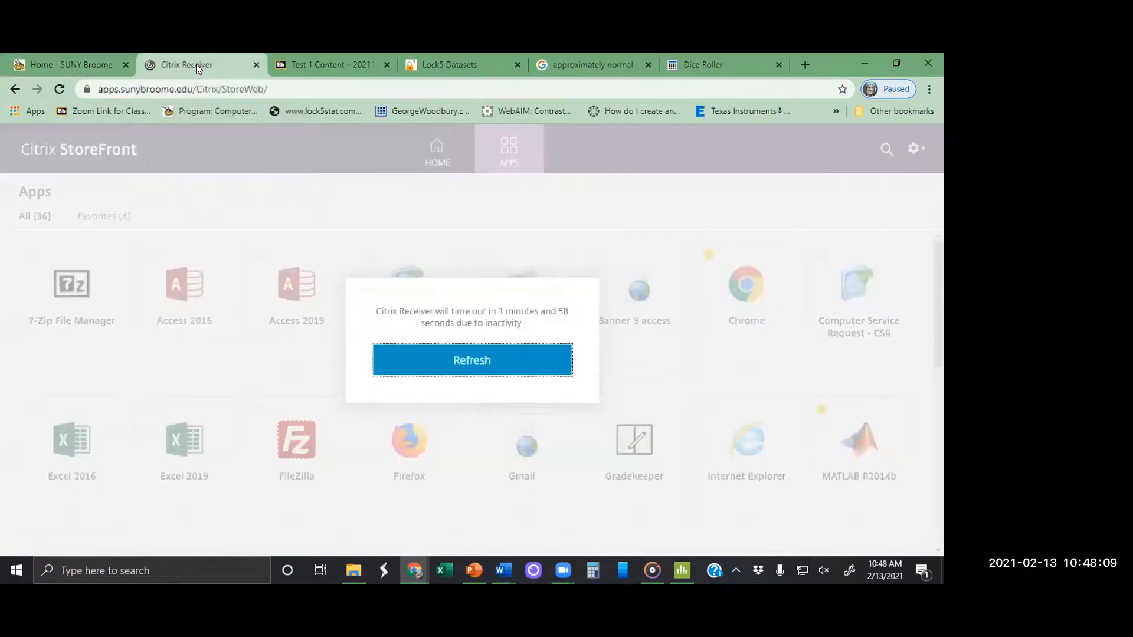
left_click(446, 360)
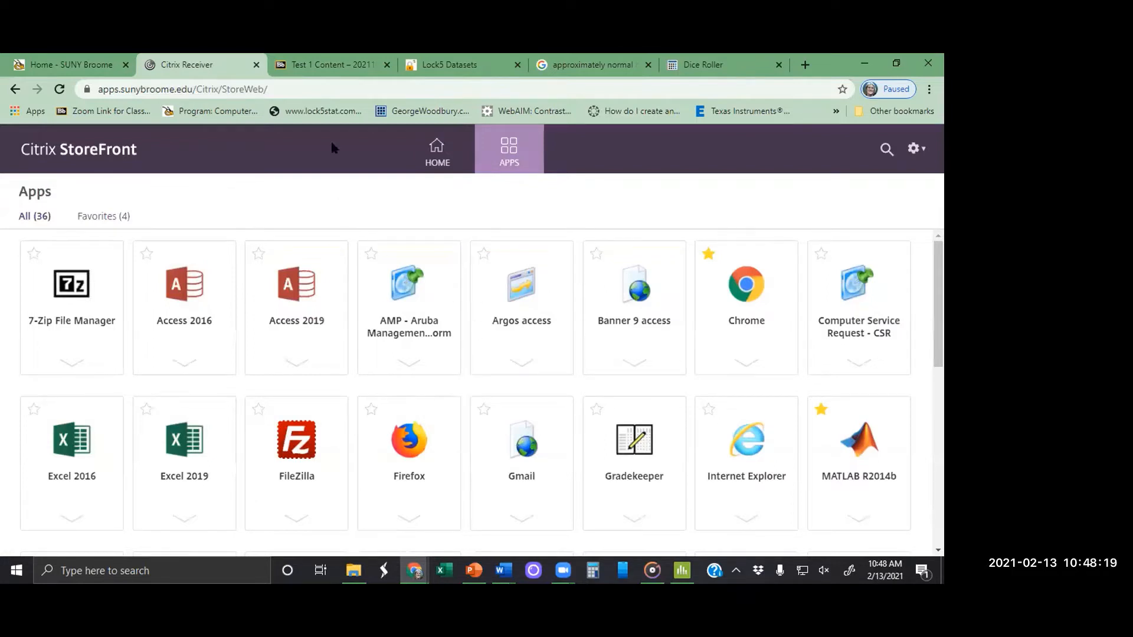
Step: Look at the Test 1 Content course page and its item on accessing datasets and Minitab through Remote Apps
left_click(314, 66)
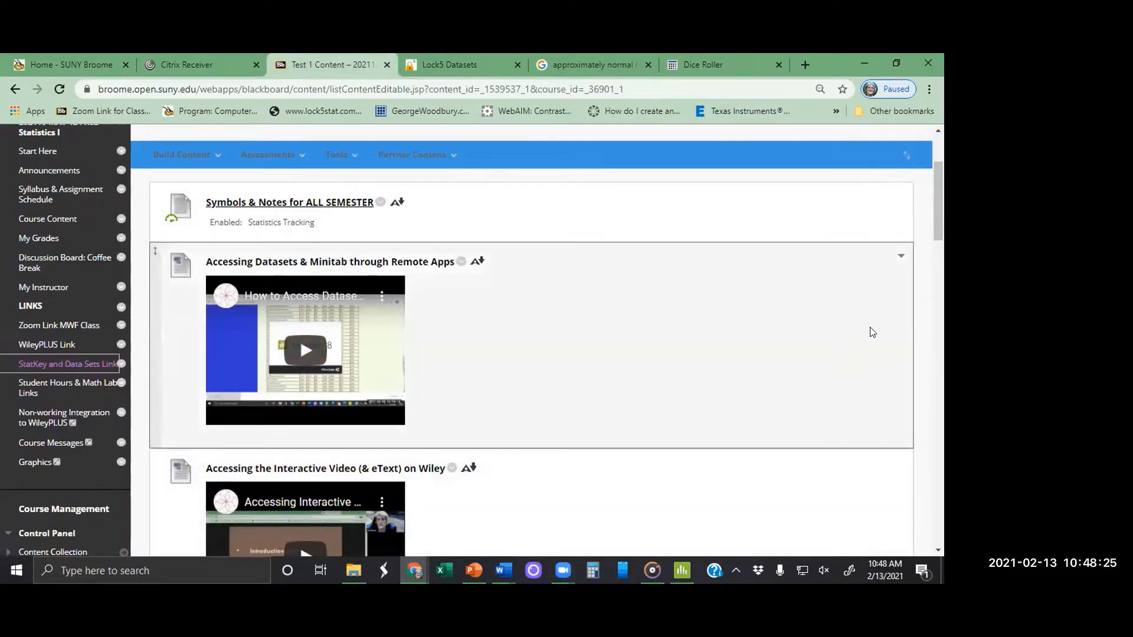
scroll(930, 226, "up", 2)
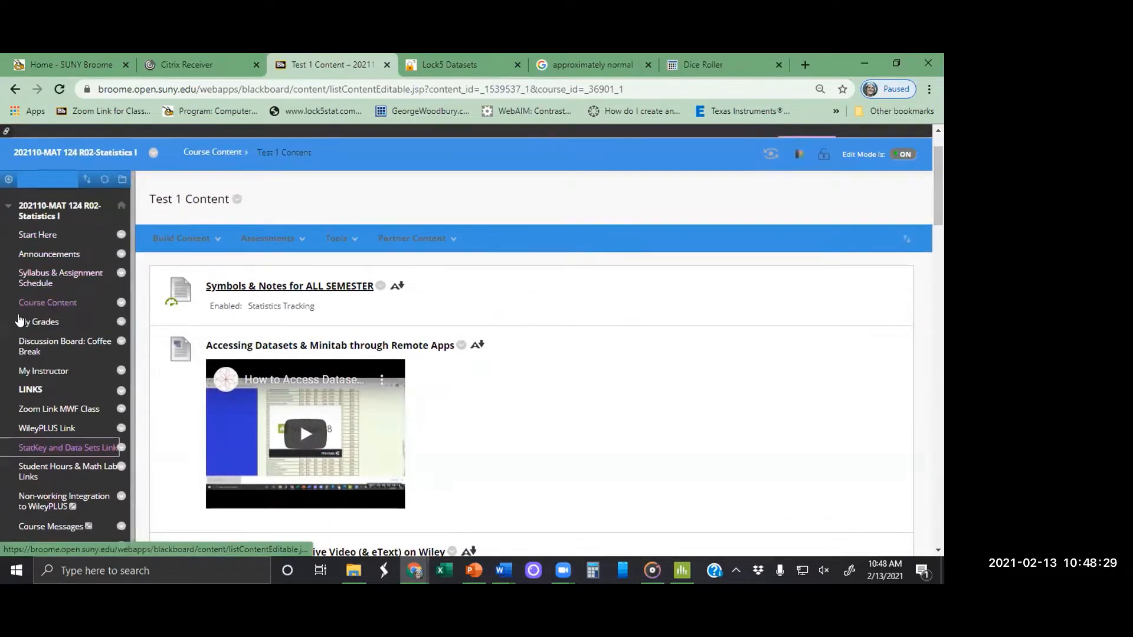
left_click(181, 238)
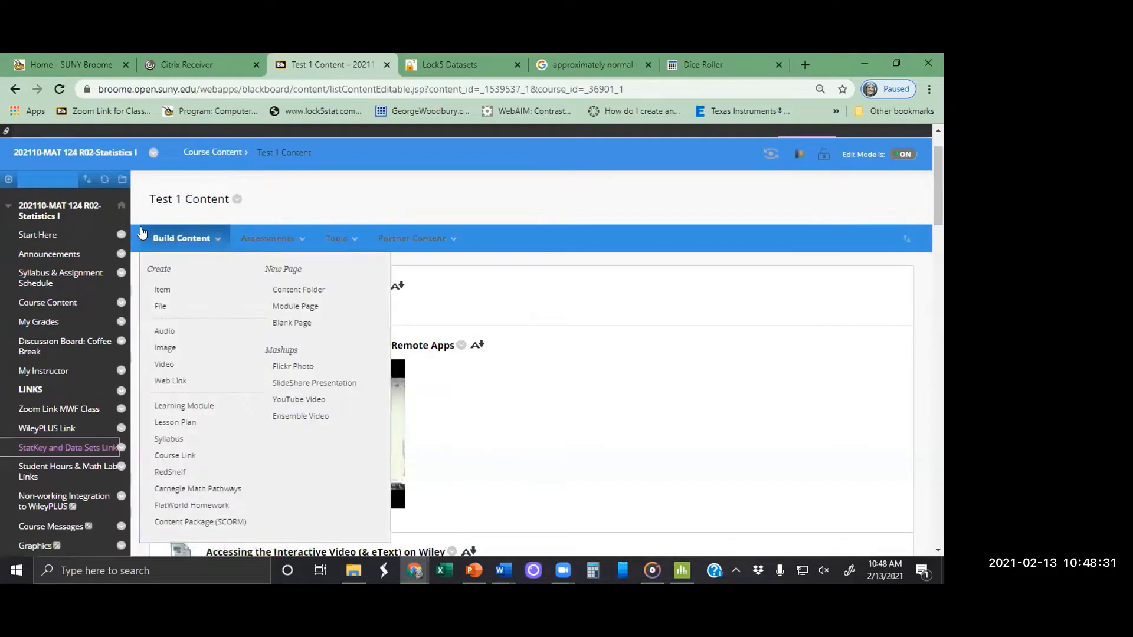
left_click(174, 215)
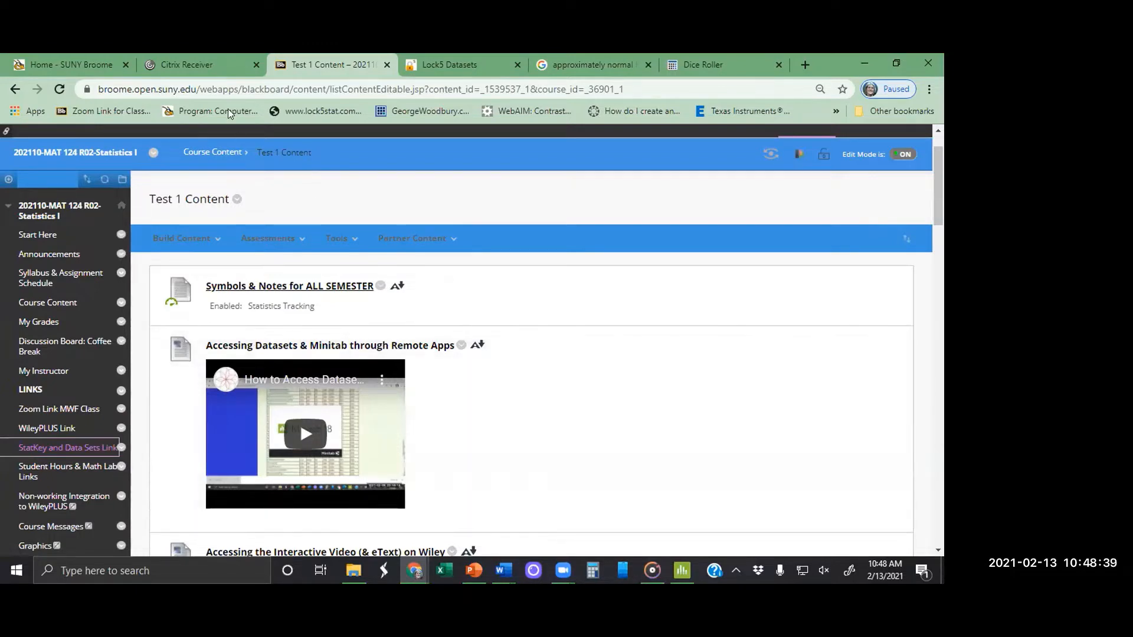
Step: Show the favorite apps in Citrix StoreFront and bring up the remote Chrome window with the Lock5 Datasets page
left_click(202, 69)
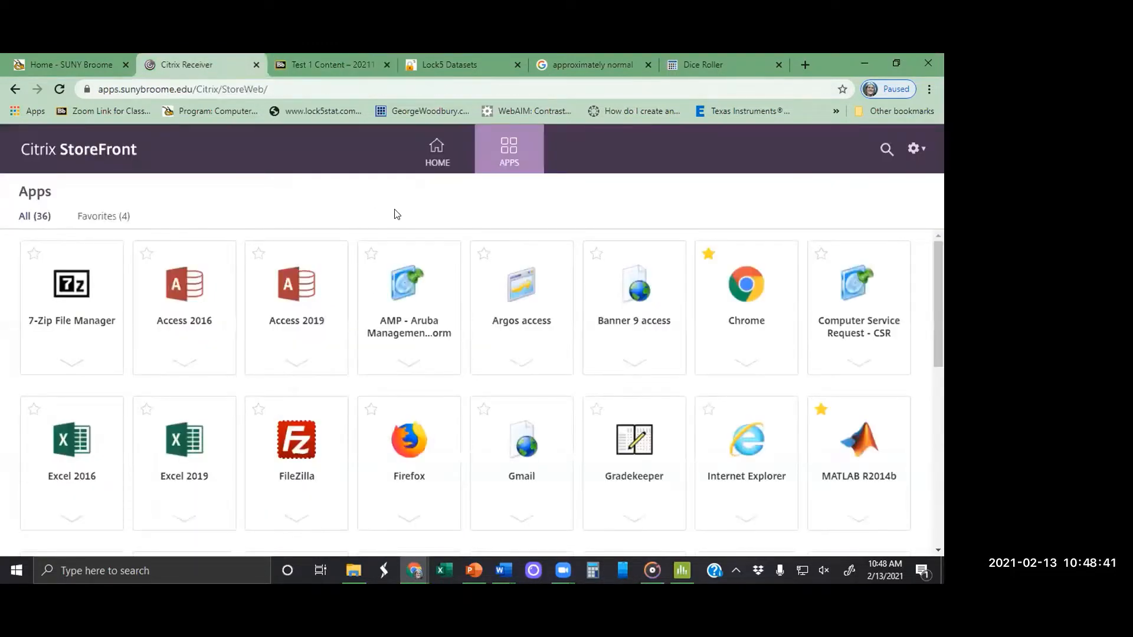
left_click(97, 218)
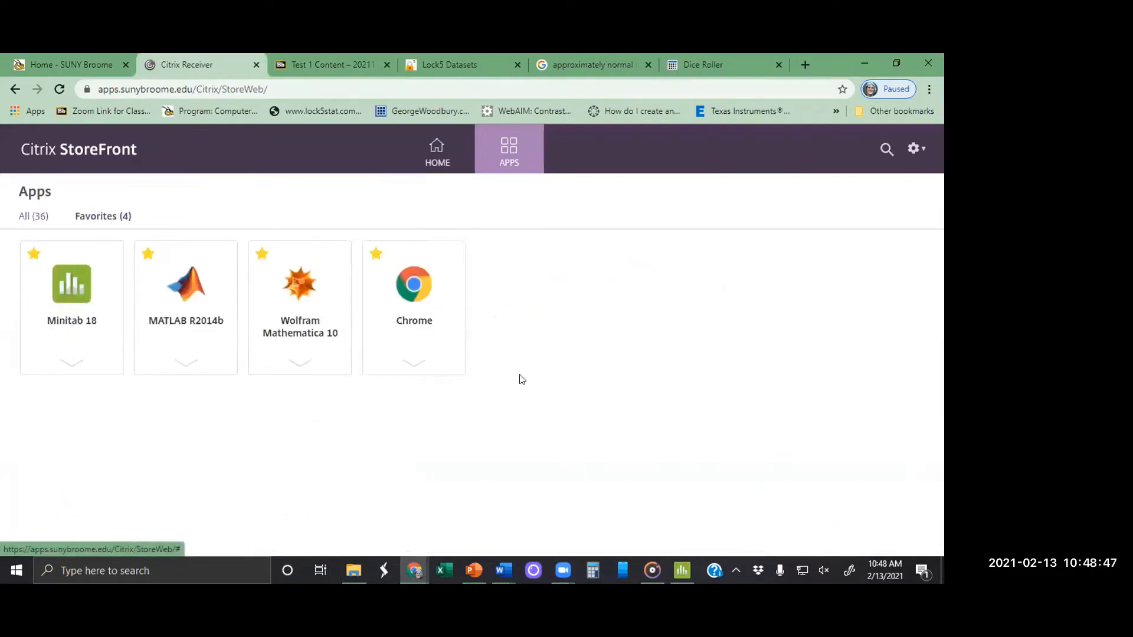
mouse_move(414, 571)
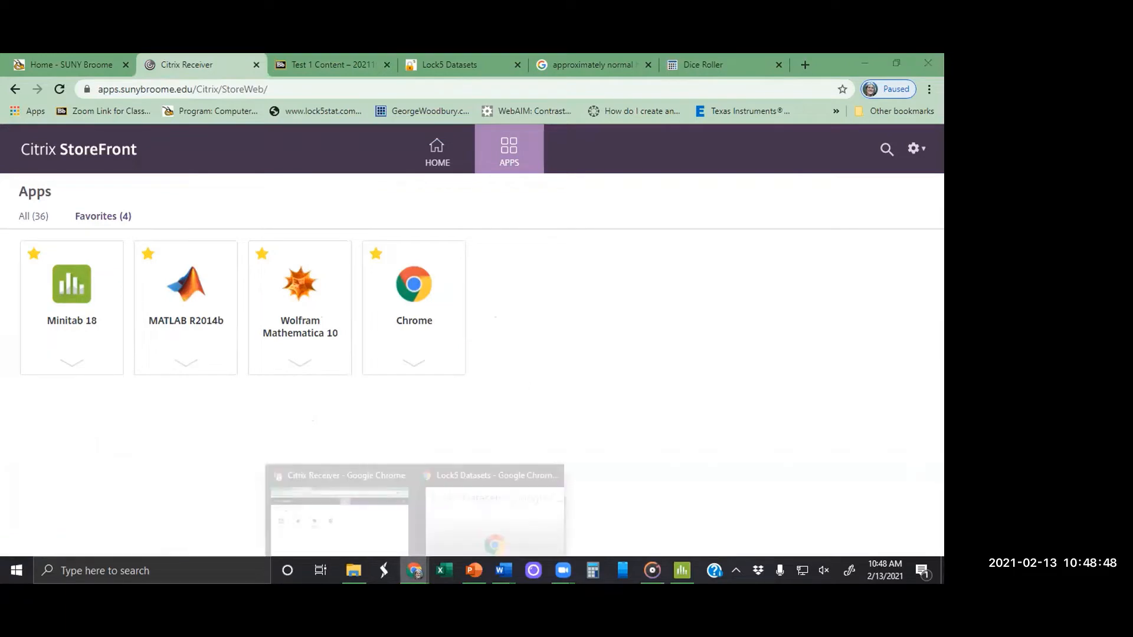
left_click(469, 534)
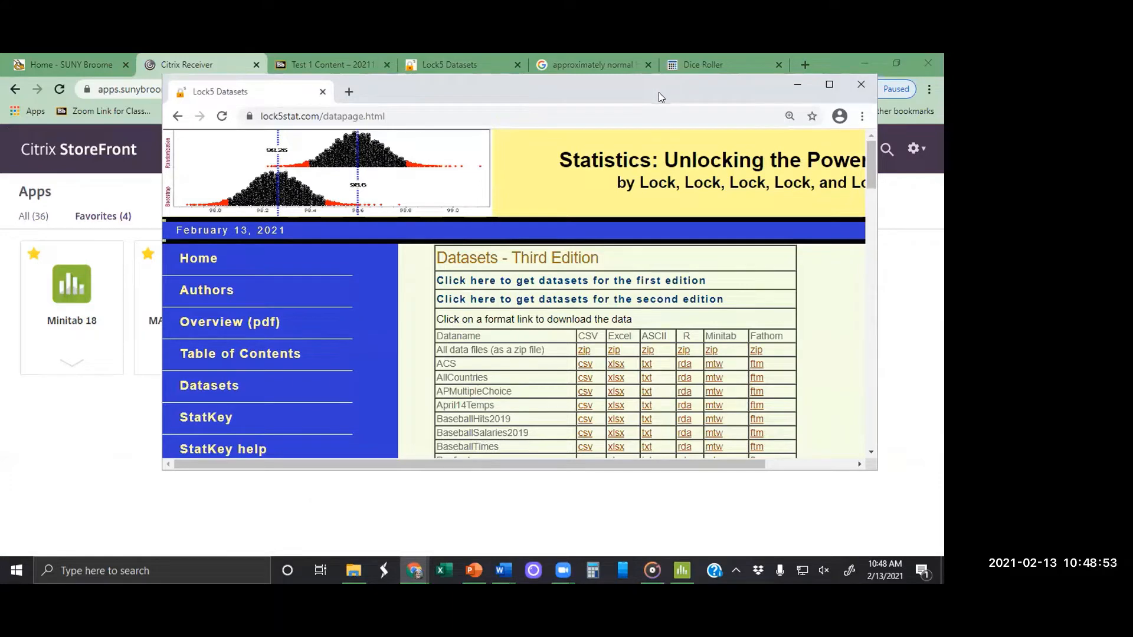
left_click_drag(659, 92, 654, 225)
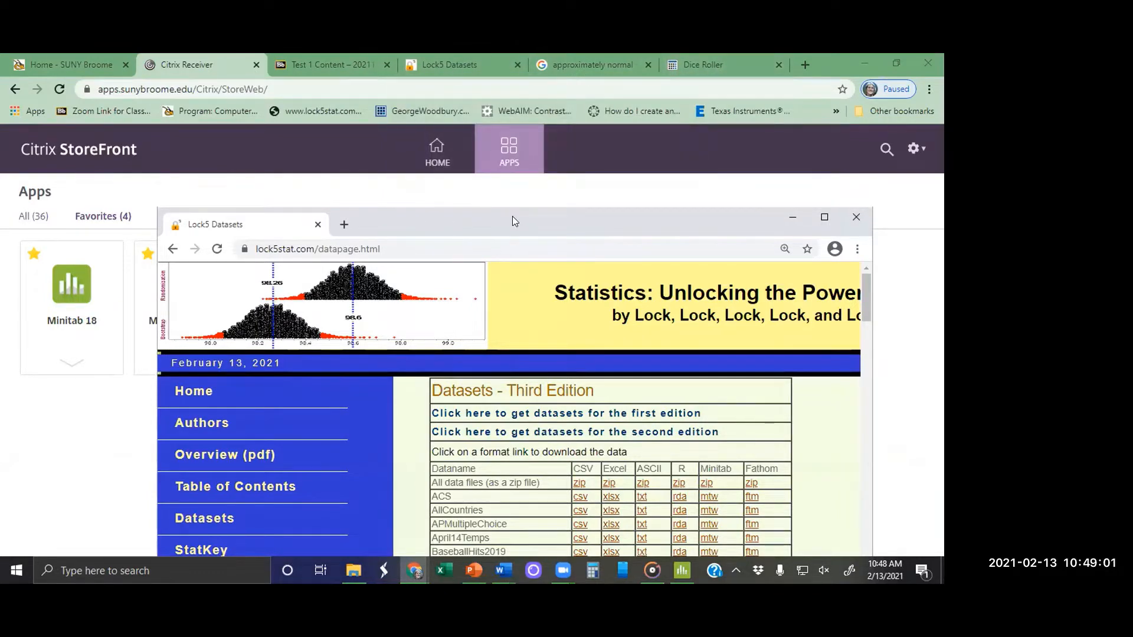
left_click_drag(512, 218, 466, 135)
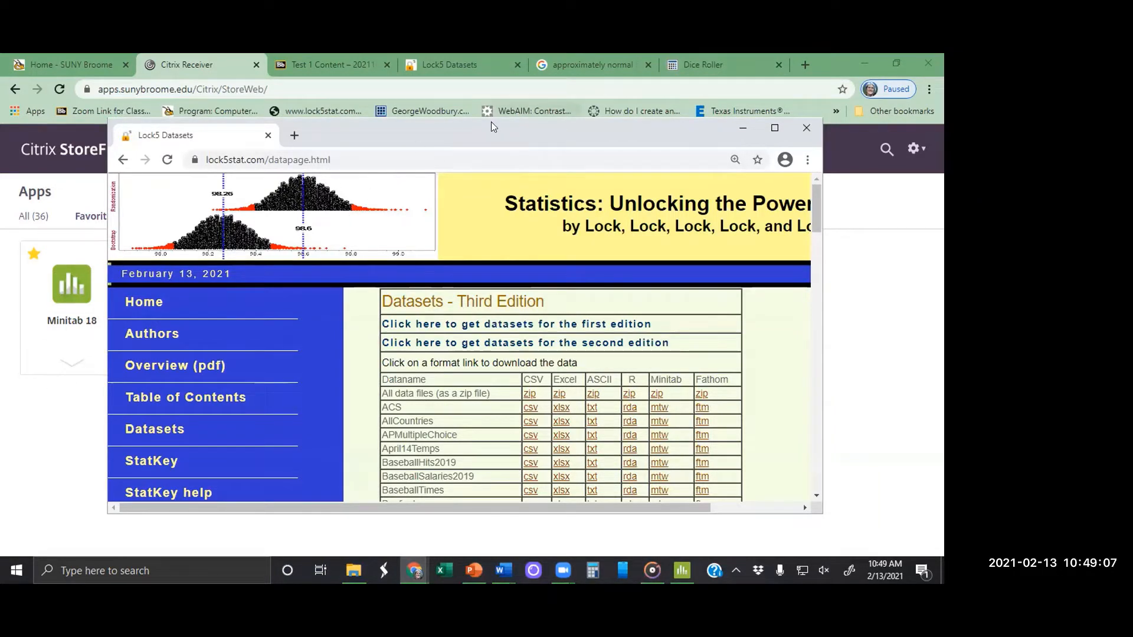
left_click_drag(494, 128, 546, 125)
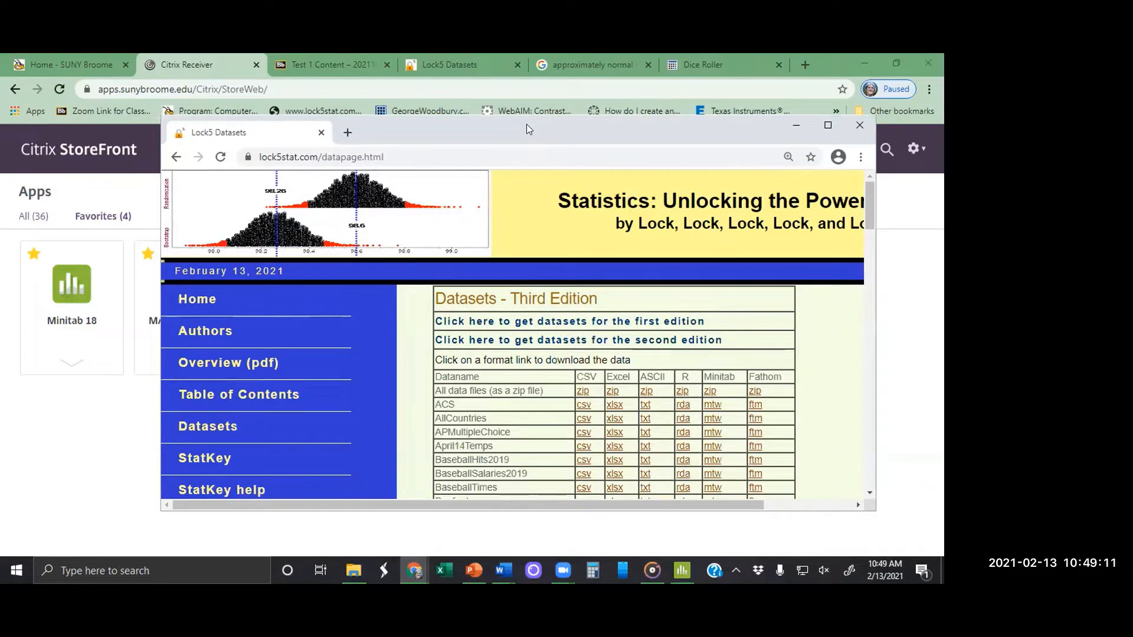
left_click_drag(460, 137, 312, 187)
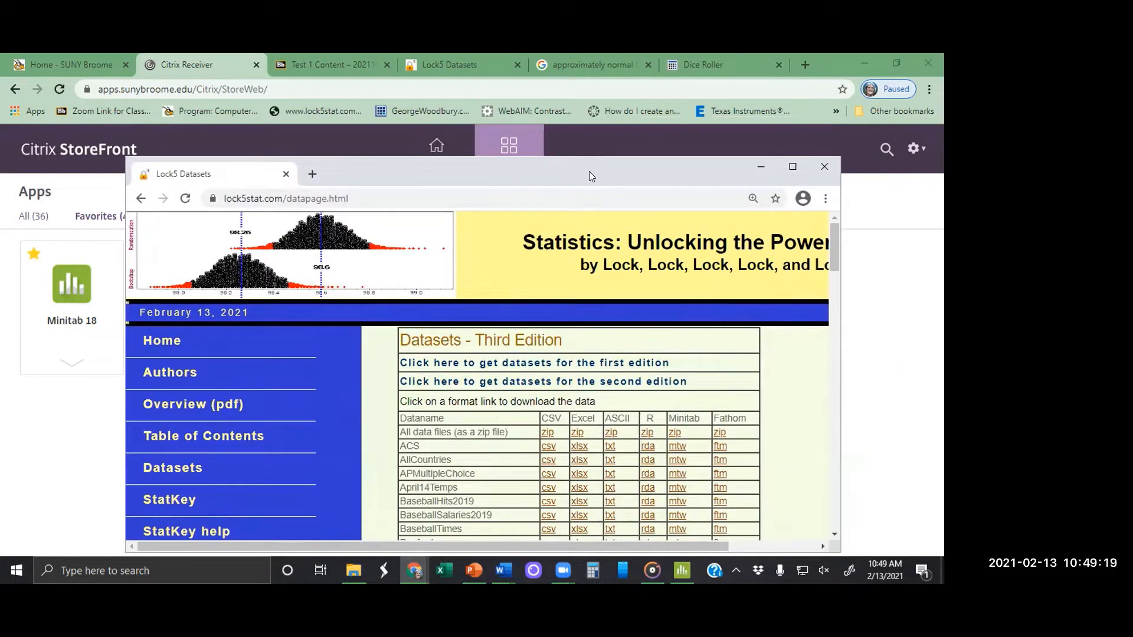
left_click_drag(584, 170, 690, 162)
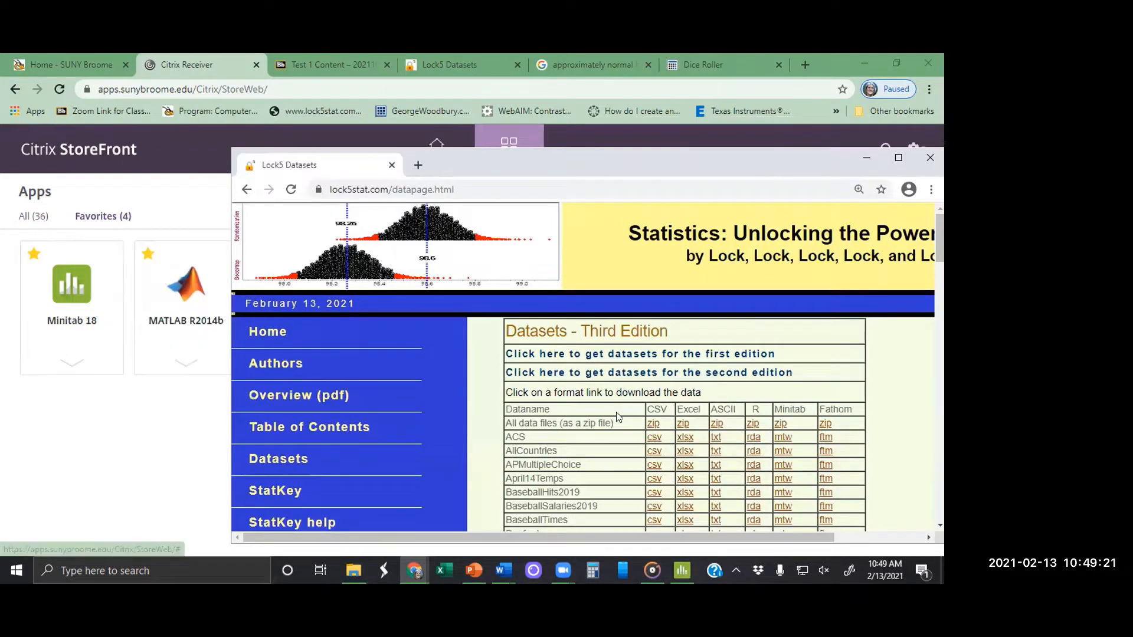
Step: Look at the open Minitab window and return to the Lock5 Datasets window
left_click(682, 570)
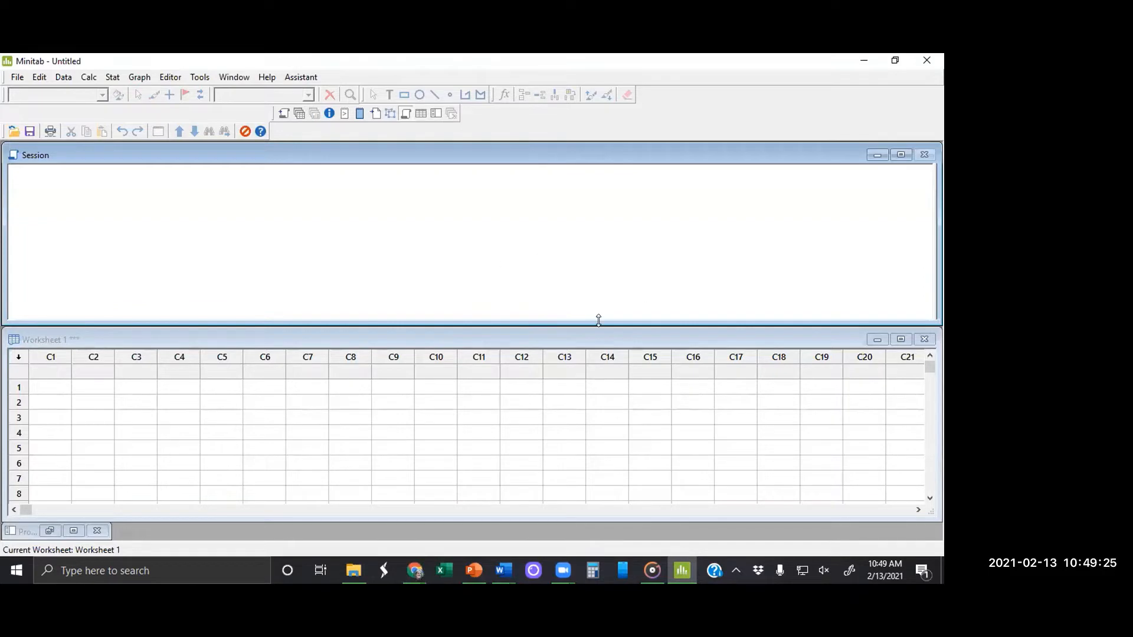
left_click(862, 62)
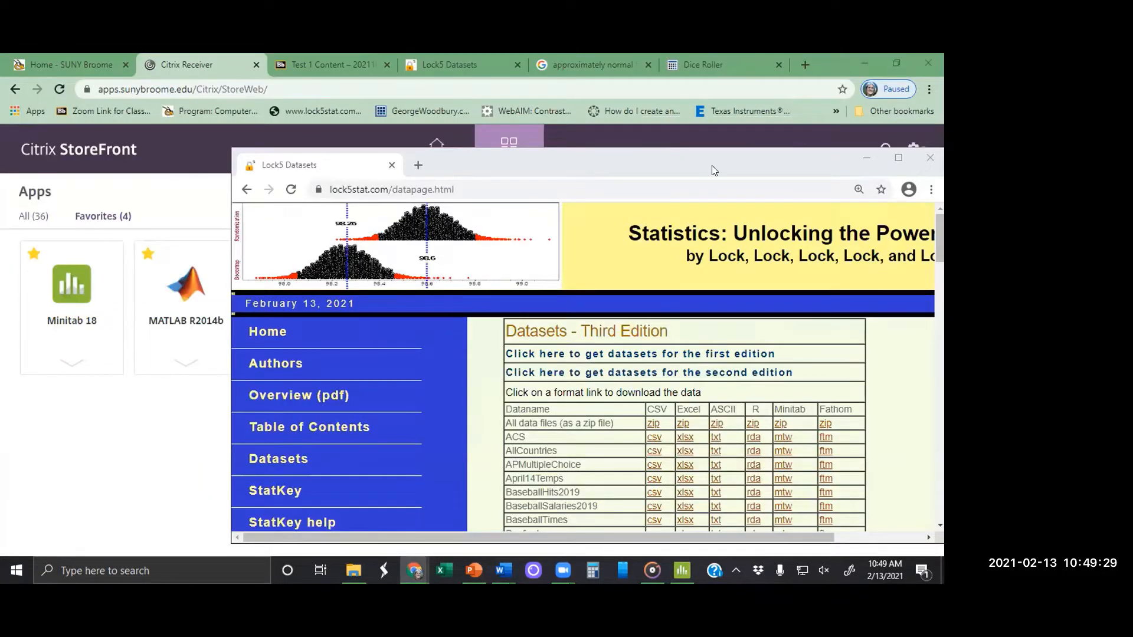
left_click_drag(708, 165, 578, 112)
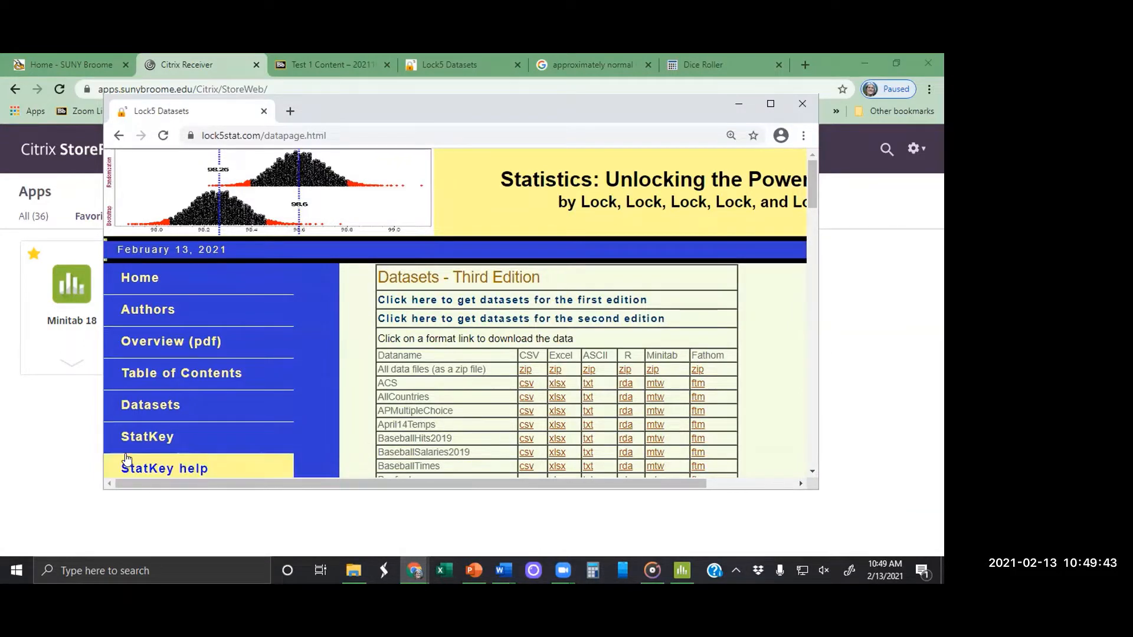
Step: Open StatKey from the Lock5 site, maximize its window and start descriptive statistics for One Quantitative Variable
left_click(146, 440)
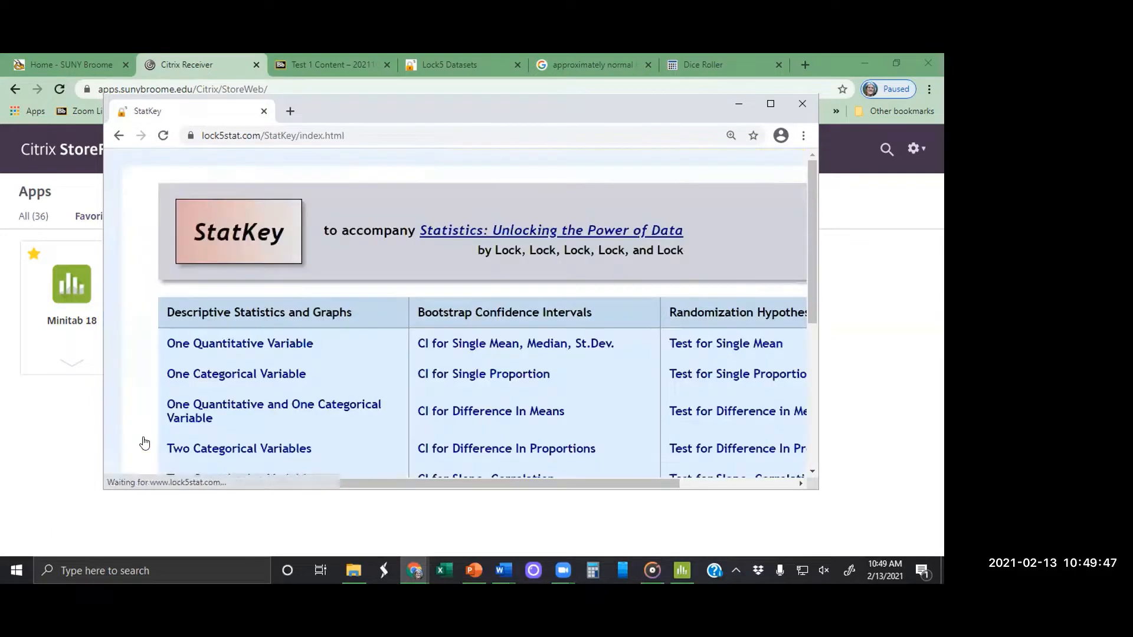
left_click(771, 103)
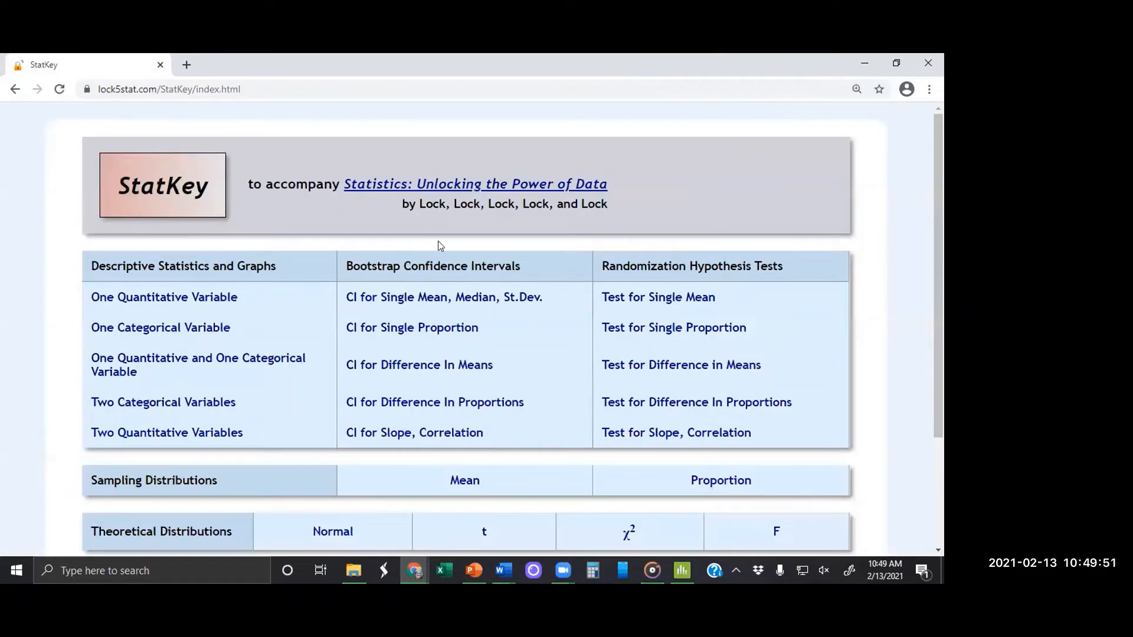
left_click(175, 297)
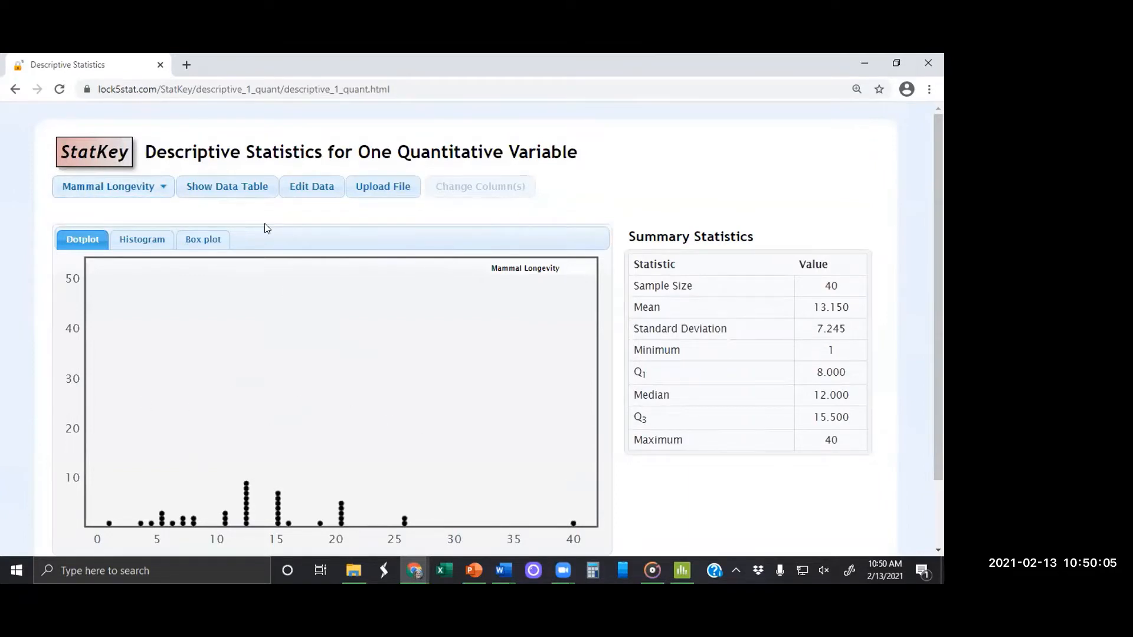
Step: Edit the Mammal Longevity data, clearing all entries and turning off the first-column identifier option
left_click(322, 184)
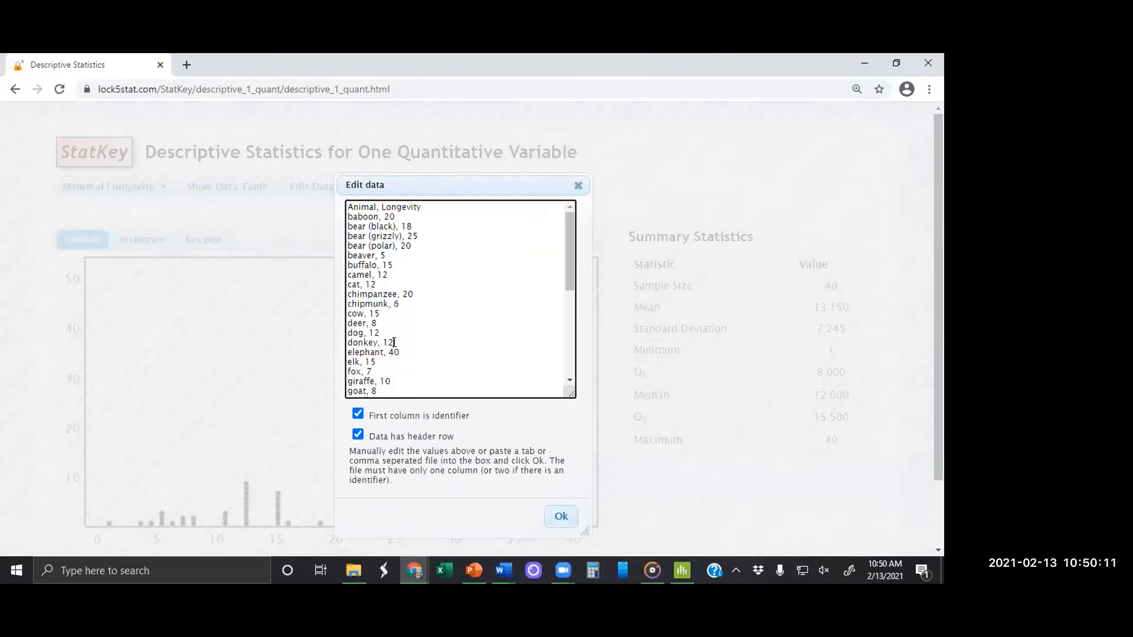
key("ctrl+a")
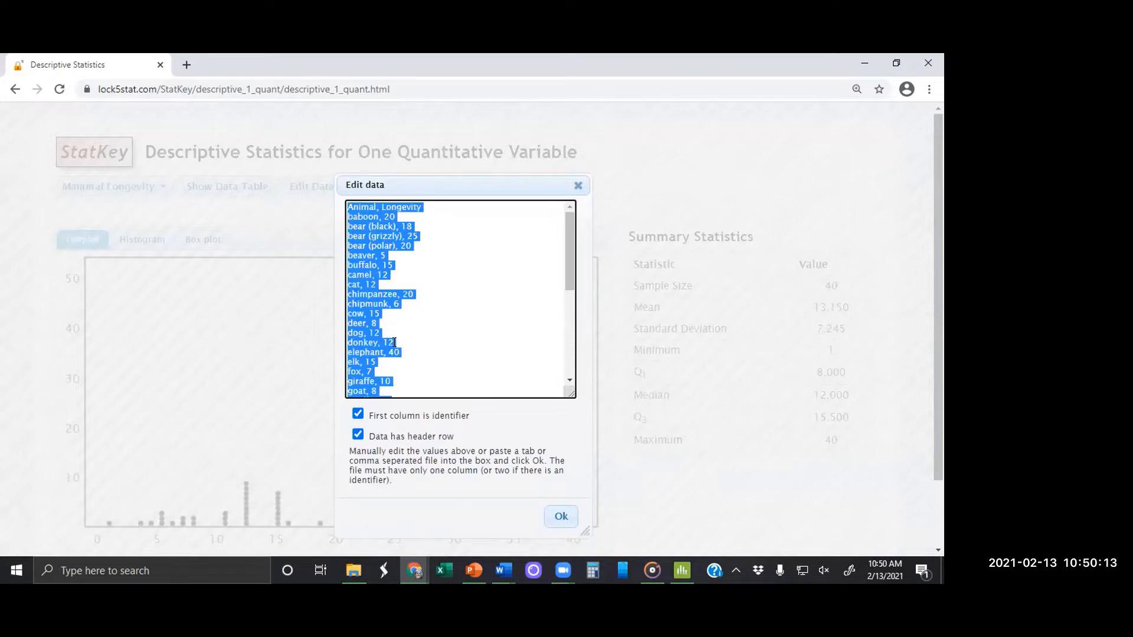
key("BackSpace")
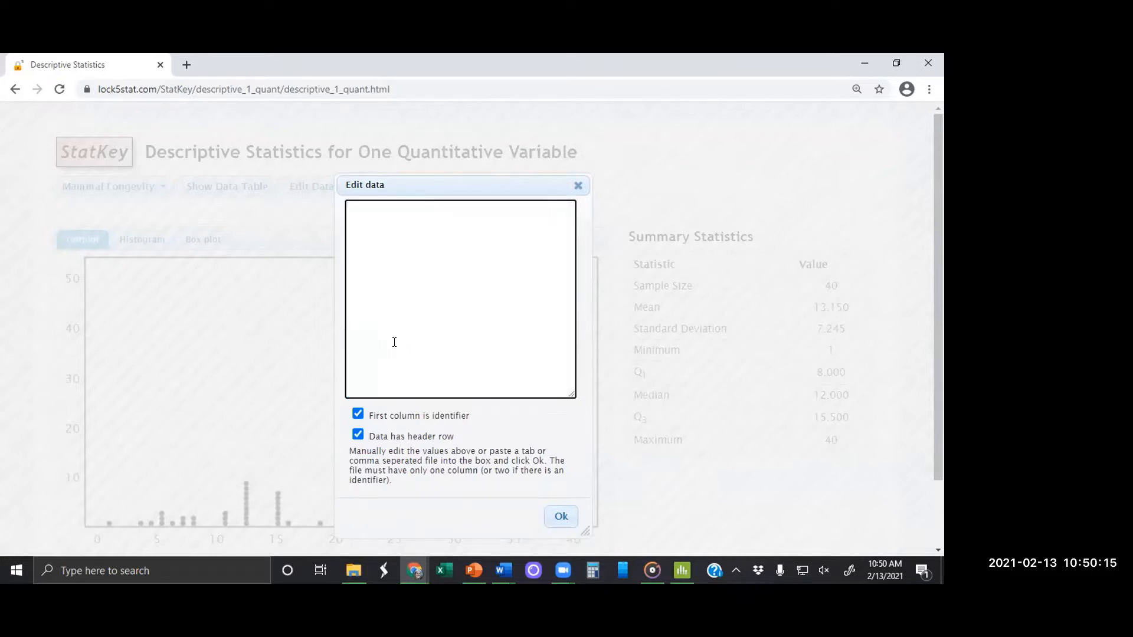
left_click(358, 414)
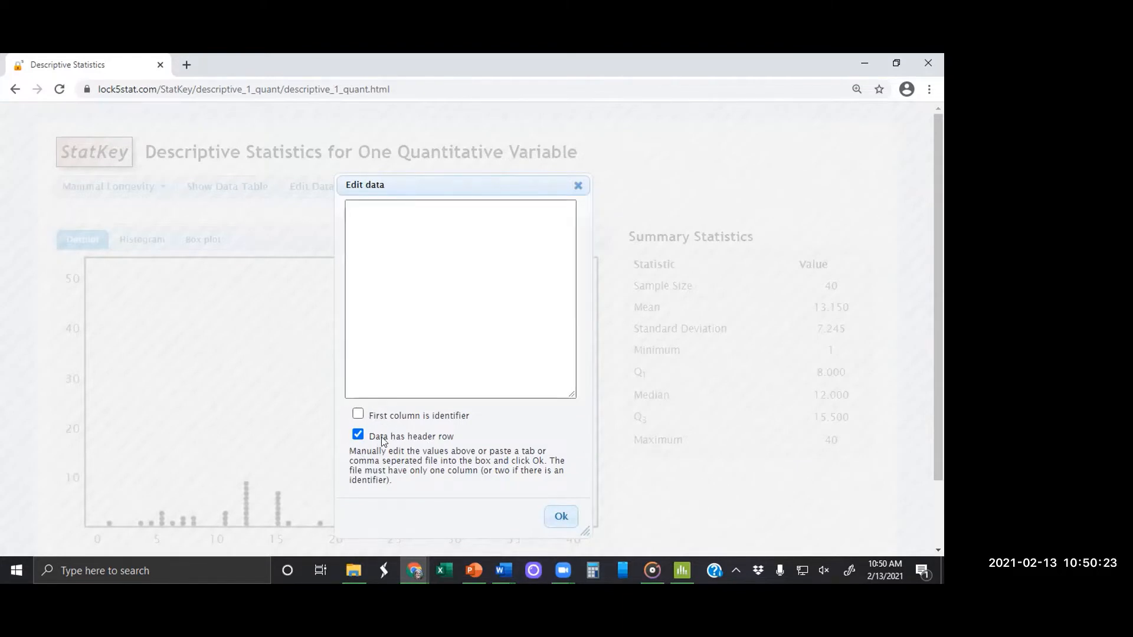
left_click(365, 251)
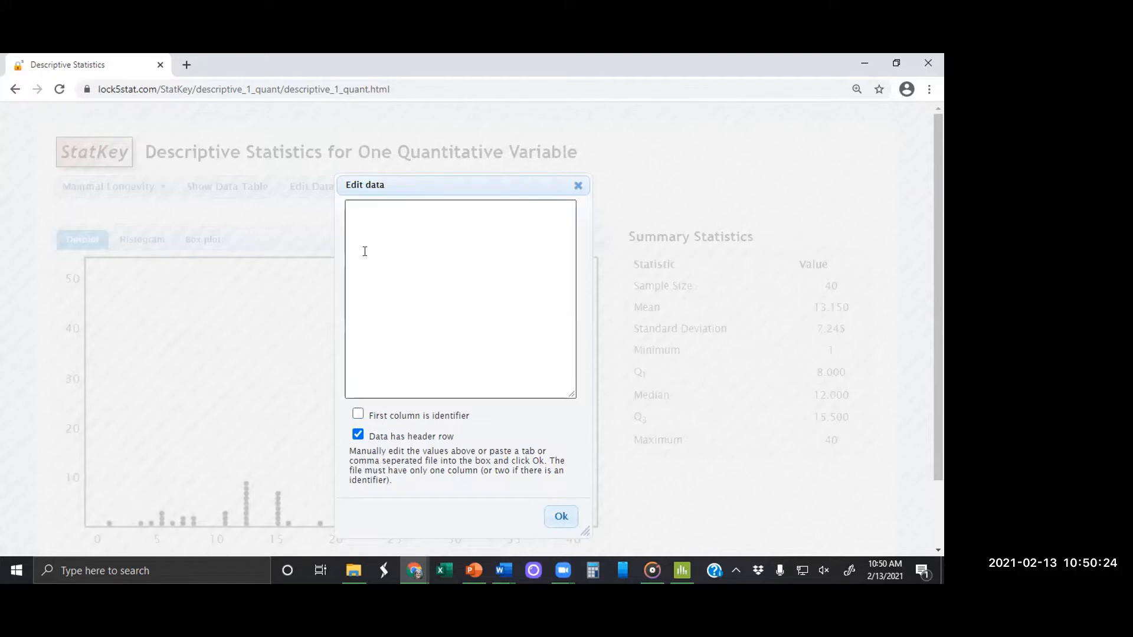
left_click(362, 213)
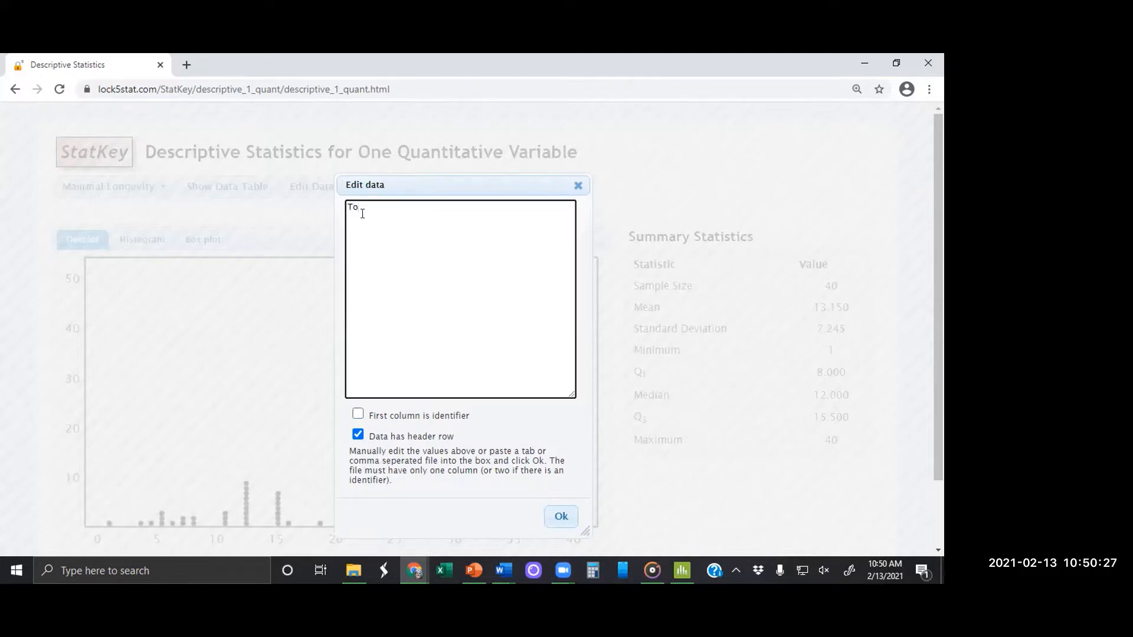
Step: Enter one item per line: Tips, 2, 4, 6, 2, 3, 3, 2, 0, 5, 3, 3, 4.5, 2.5, 8, 2, 2, 2, 3, 32
type("Tips")
key("Return")
type("2")
key("Return")
type("432")
key("Return")
type("0")
key("Return")
type("5 3 3 4.5 2.5")
key("Return")
type("8 2")
key("Return")
type("2")
key("Return")
type("3 32")
key("Return")
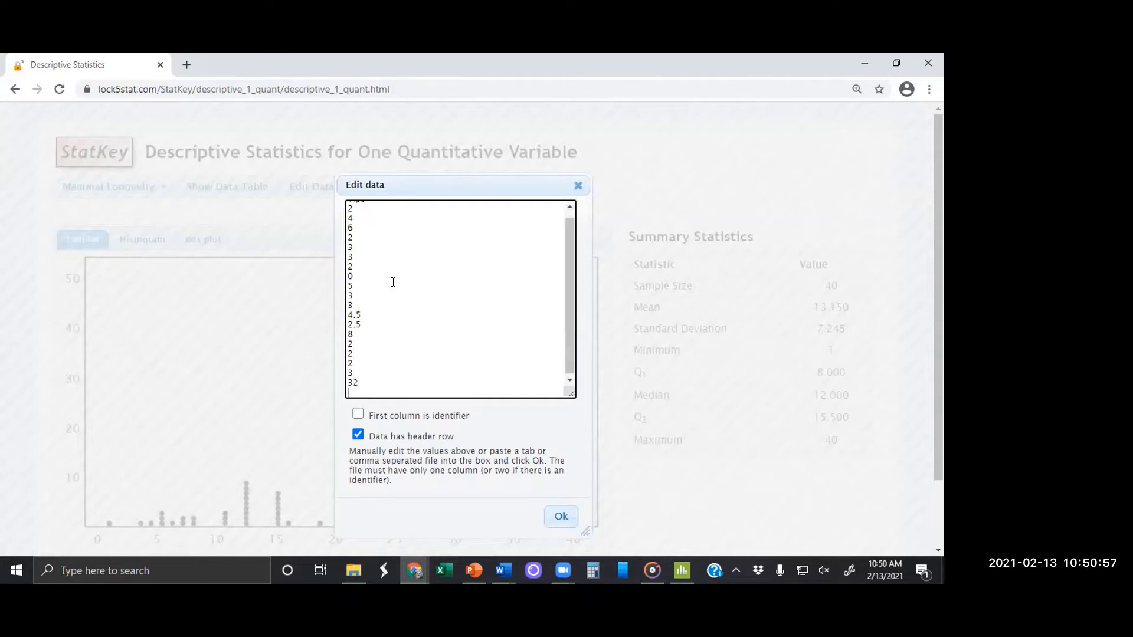
type("3")
Step: Add the remaining values 3, 3, 5, 2 and 0 on separate lines and apply the data
key("Return")
type("3")
key("Return")
type("5")
key("Return")
type("2")
key("Return")
type("0")
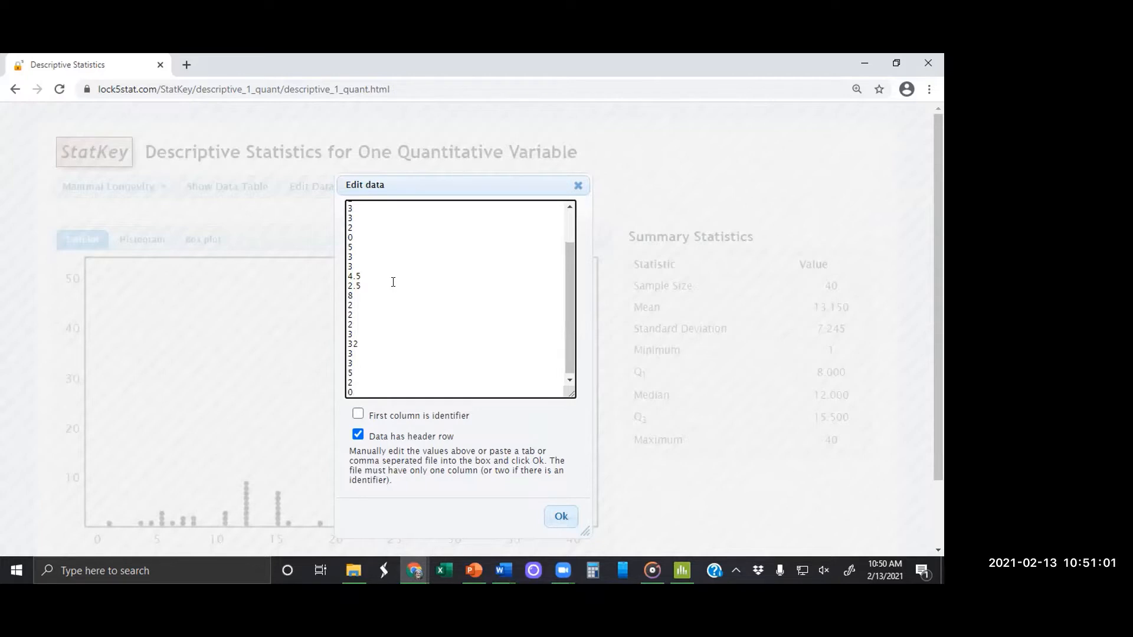
left_click(558, 517)
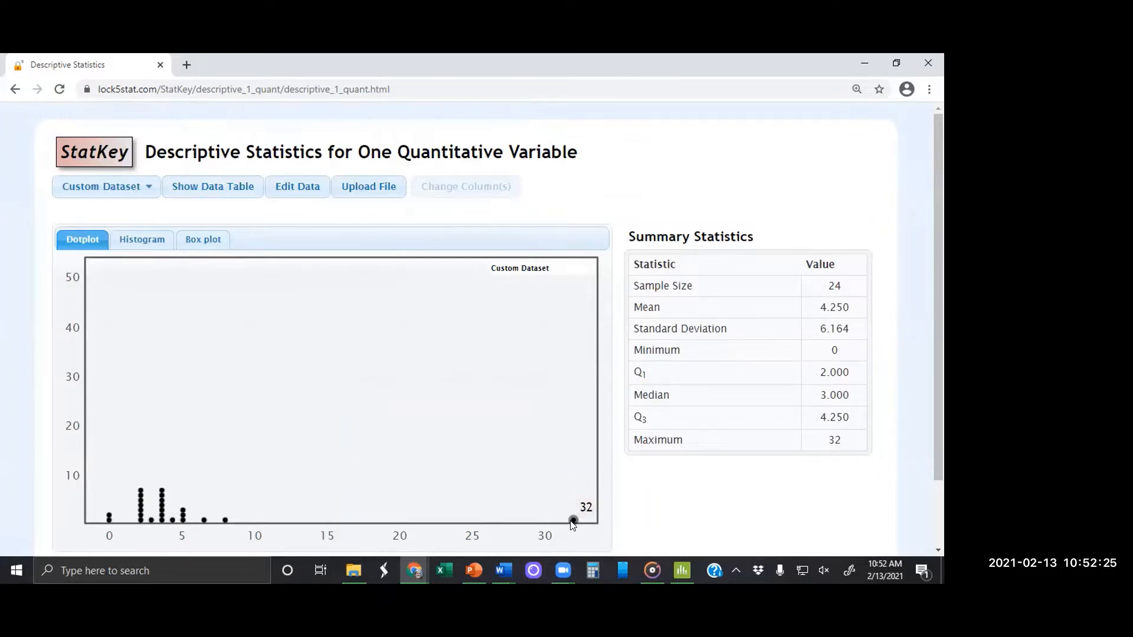
Step: Correct the mistyped 32 in the custom dataset to 3 and apply the data
left_click(301, 189)
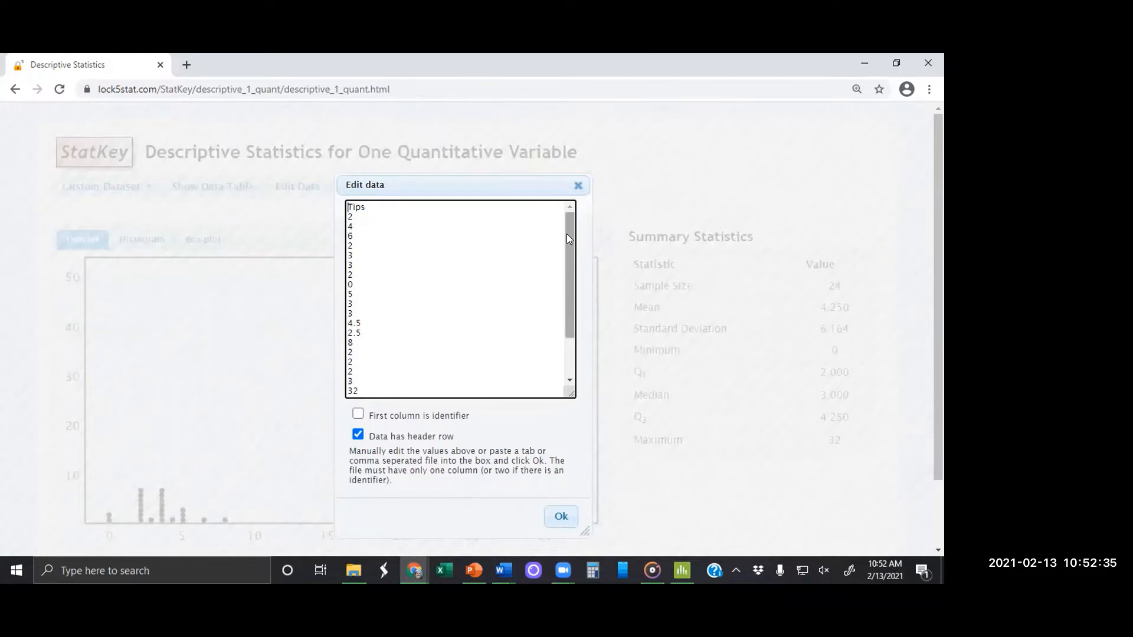
left_click_drag(567, 238, 505, 271)
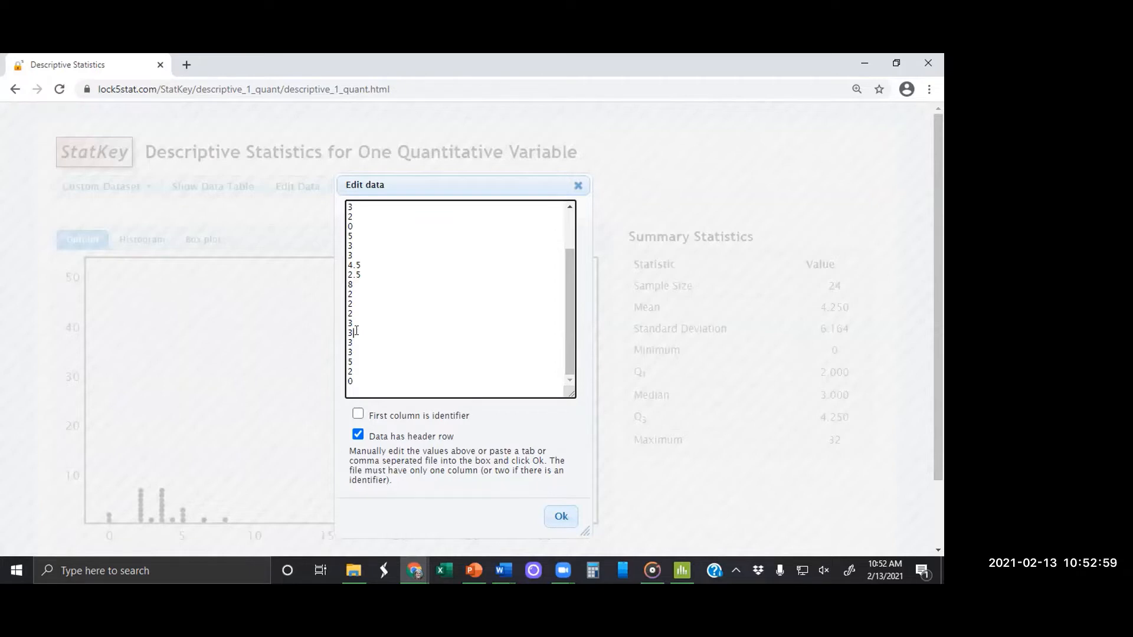
left_click(560, 517)
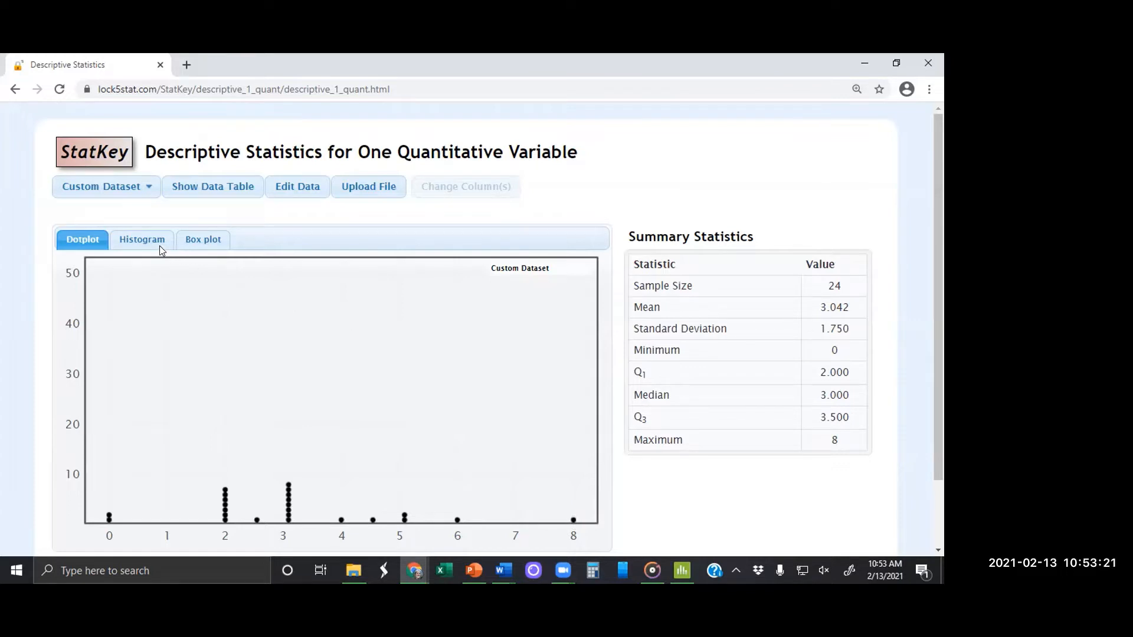
Step: Show the tips as a histogram with 5 buckets and inspect the bounds and frequency of its bars
left_click(141, 237)
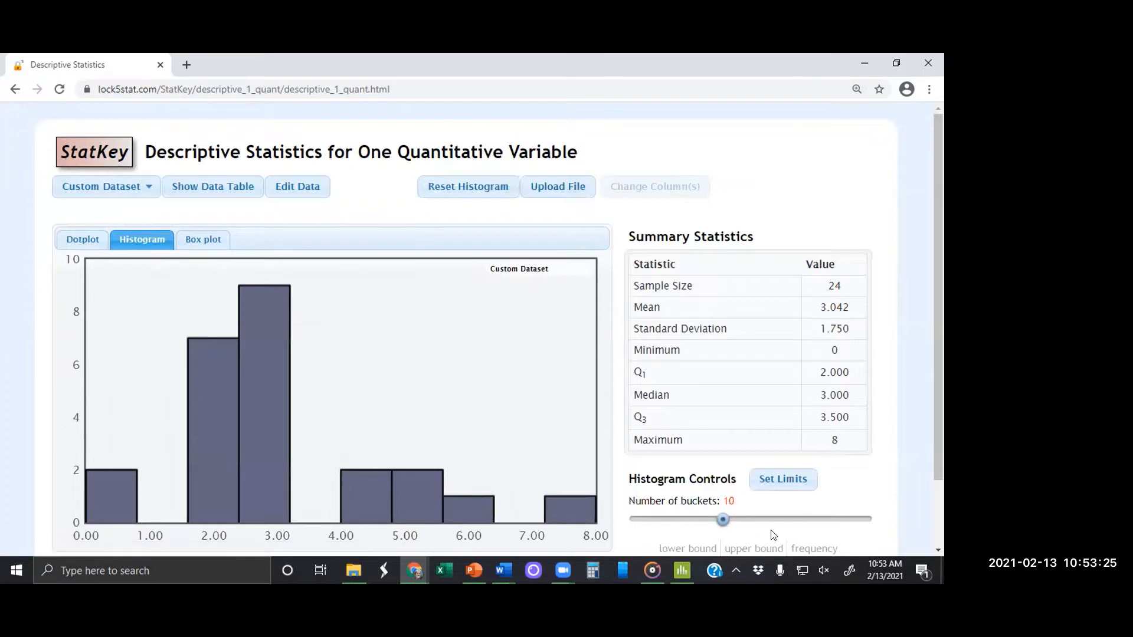
left_click_drag(723, 519, 671, 520)
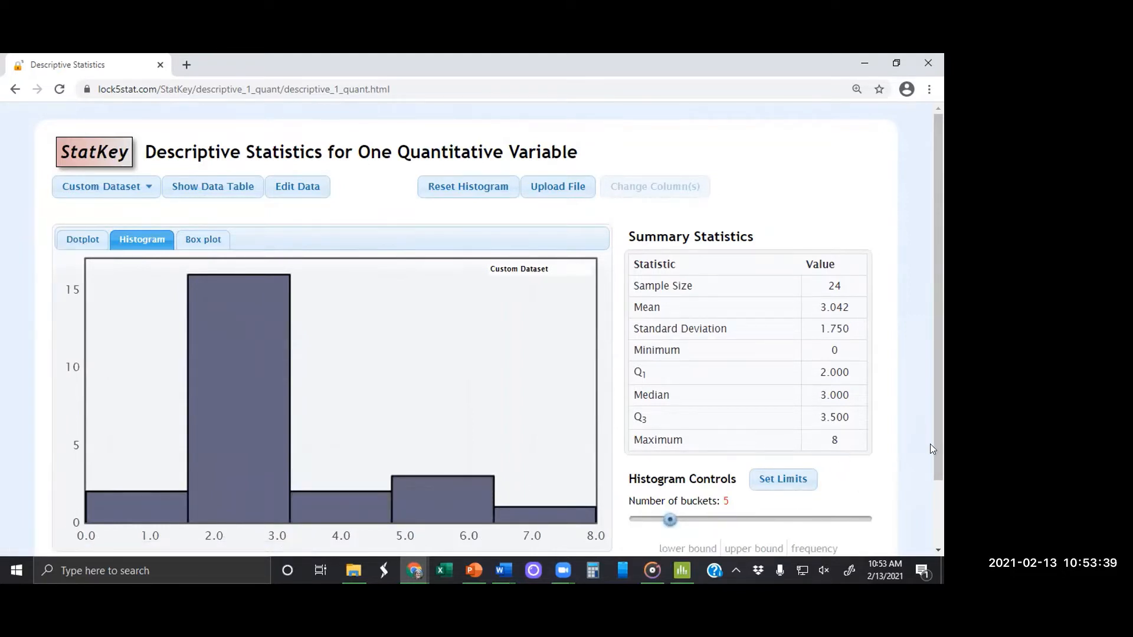
left_click_drag(933, 446, 940, 500)
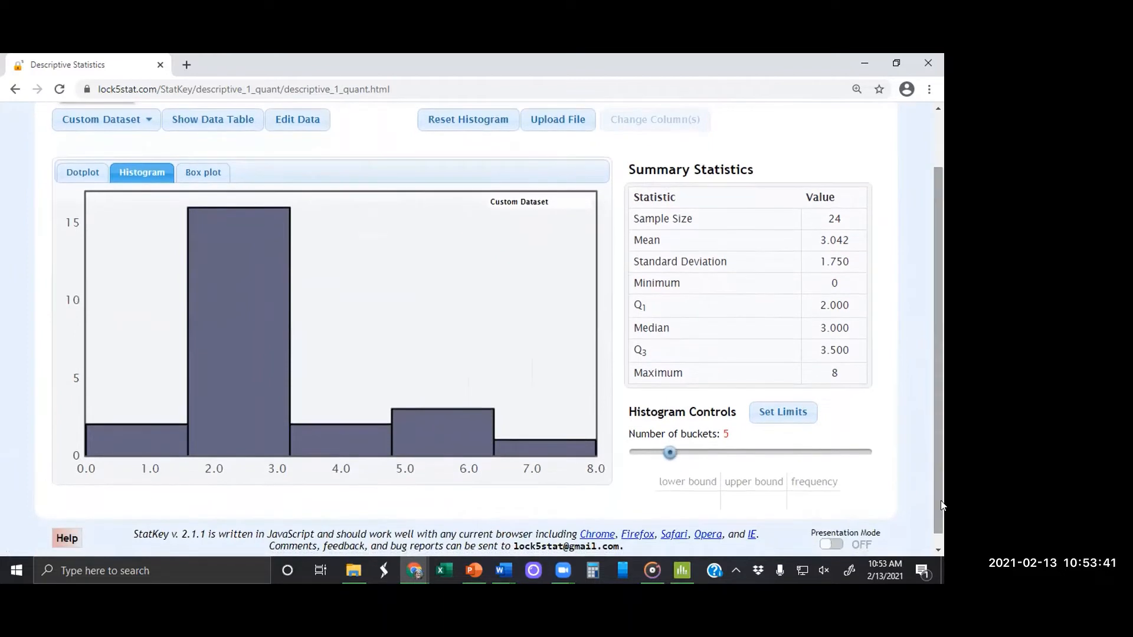
mouse_move(458, 451)
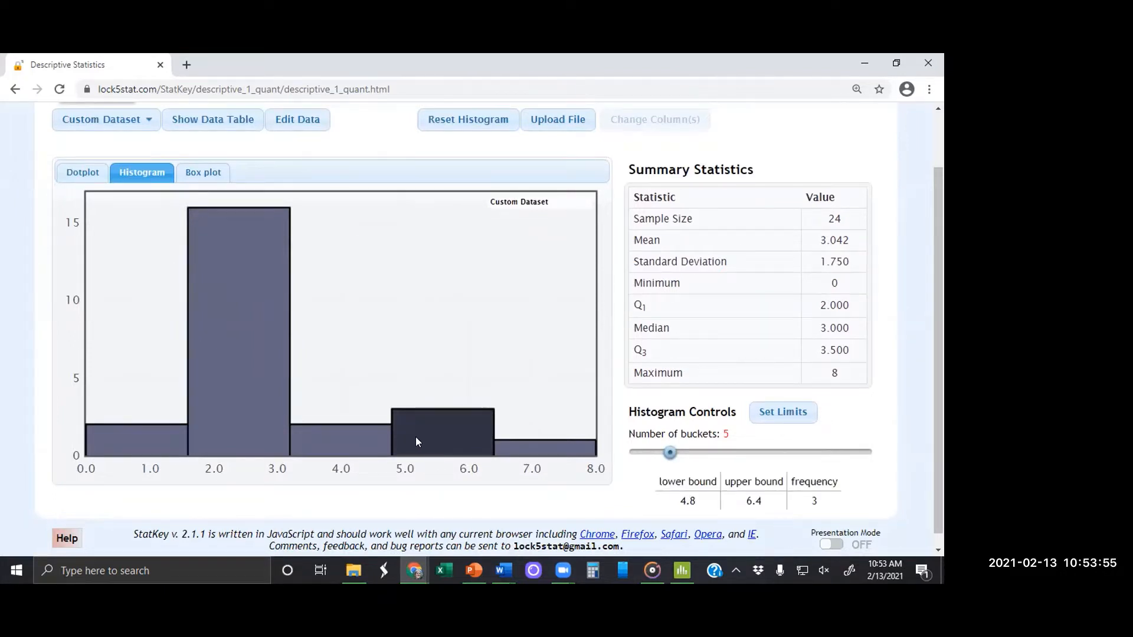
mouse_move(401, 450)
left_click(233, 399)
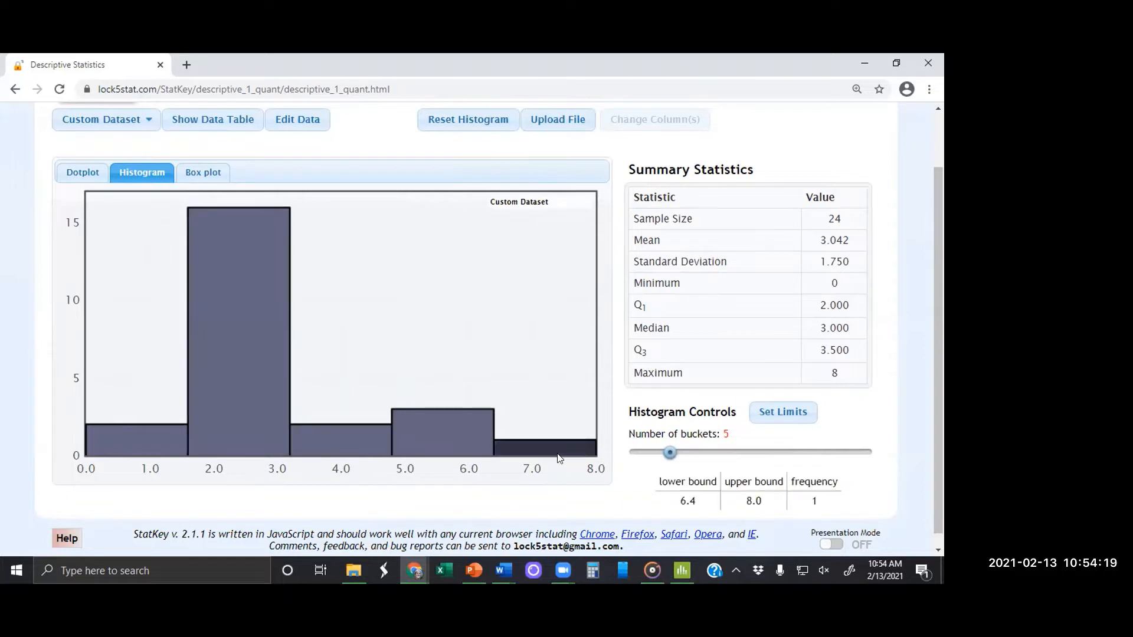
Step: Try other bucket counts for the tips histogram, including 6, 9 and 12, and compare the resulting shapes
left_click_drag(670, 458, 682, 457)
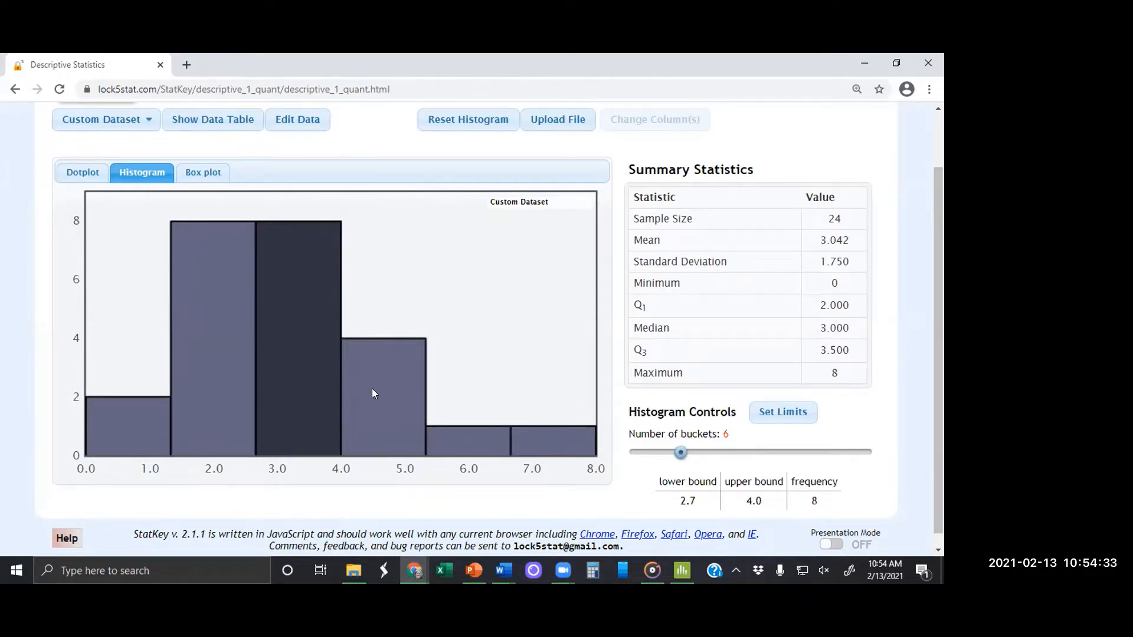
left_click_drag(680, 454, 736, 457)
mouse_move(374, 425)
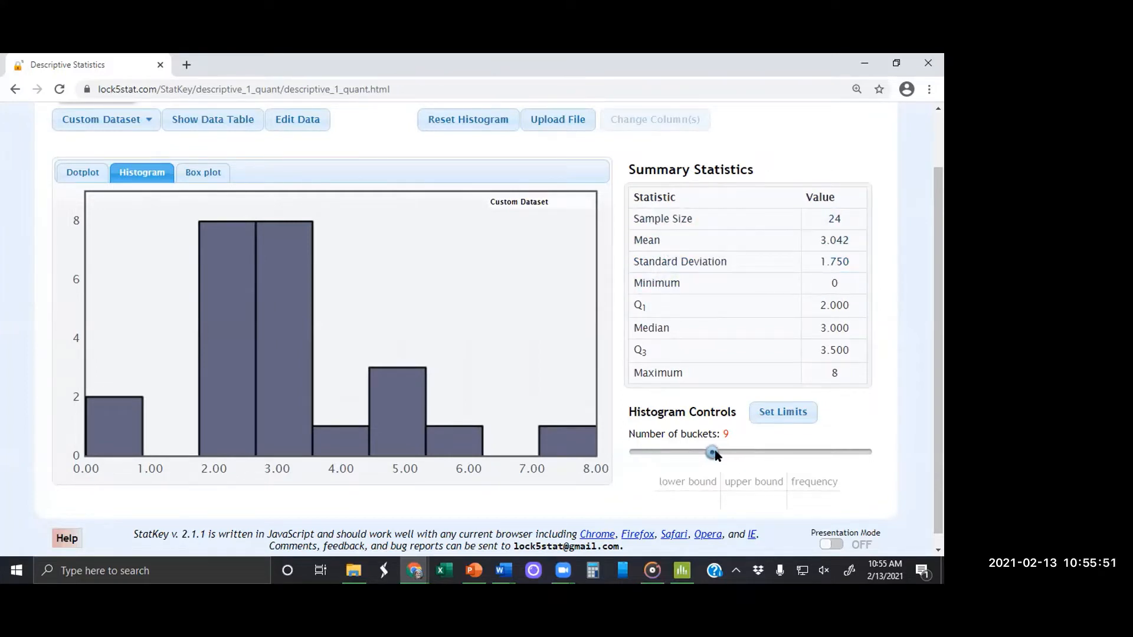
left_click_drag(711, 452, 680, 452)
left_click(743, 452)
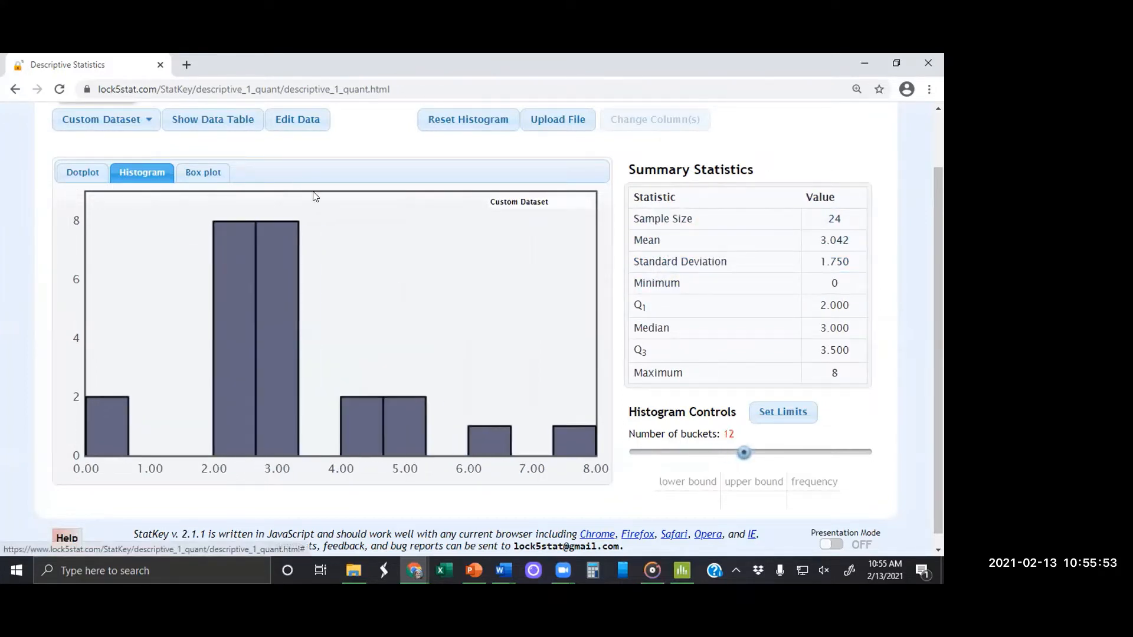
Step: Review the entries of the custom tips dataset and reapply the data
left_click(283, 118)
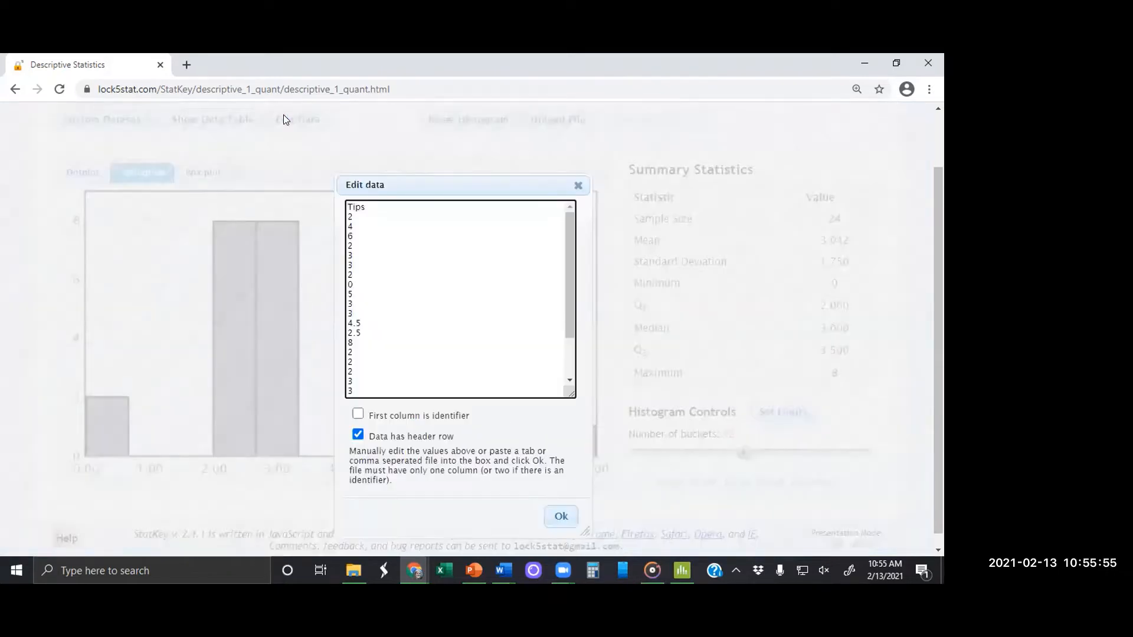
left_click(559, 515)
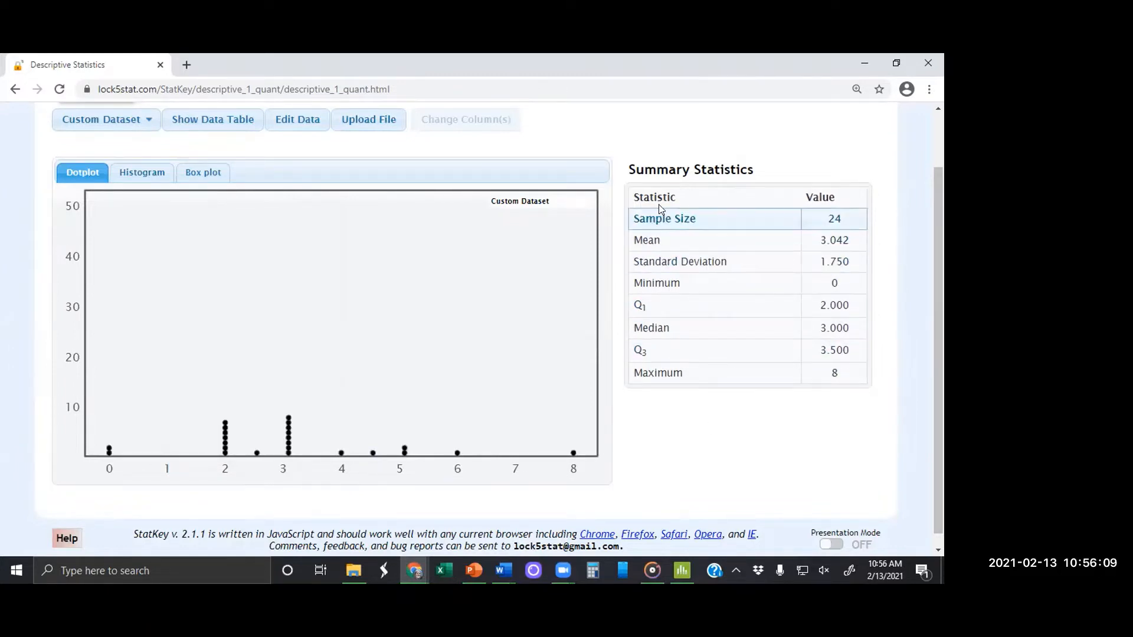
Step: Copy the Mean row, switch to the 2.3 Handout in Word, and add "StatKey: Mean 3.042" on the empty line below the tip values
left_click_drag(633, 240, 862, 243)
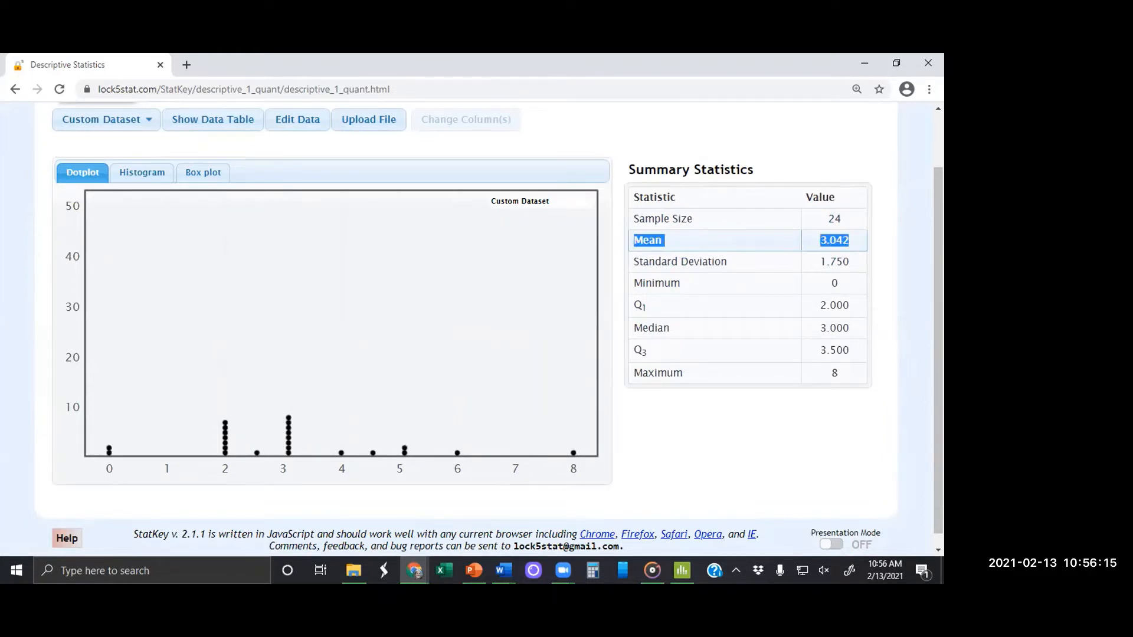
key("alt+Tab")
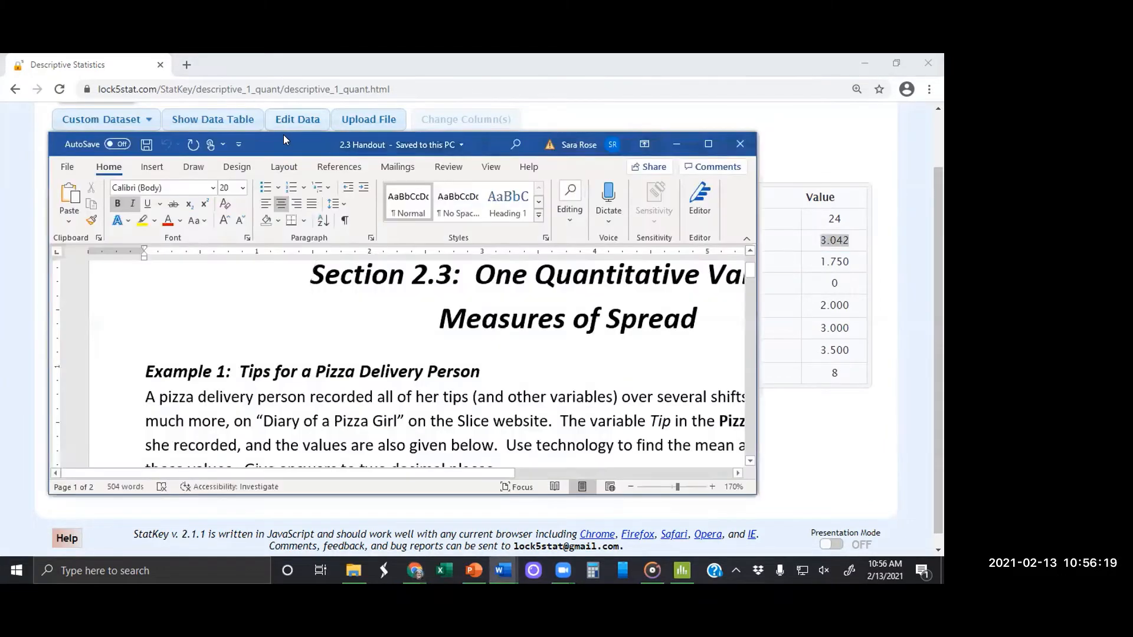
double_click(283, 135)
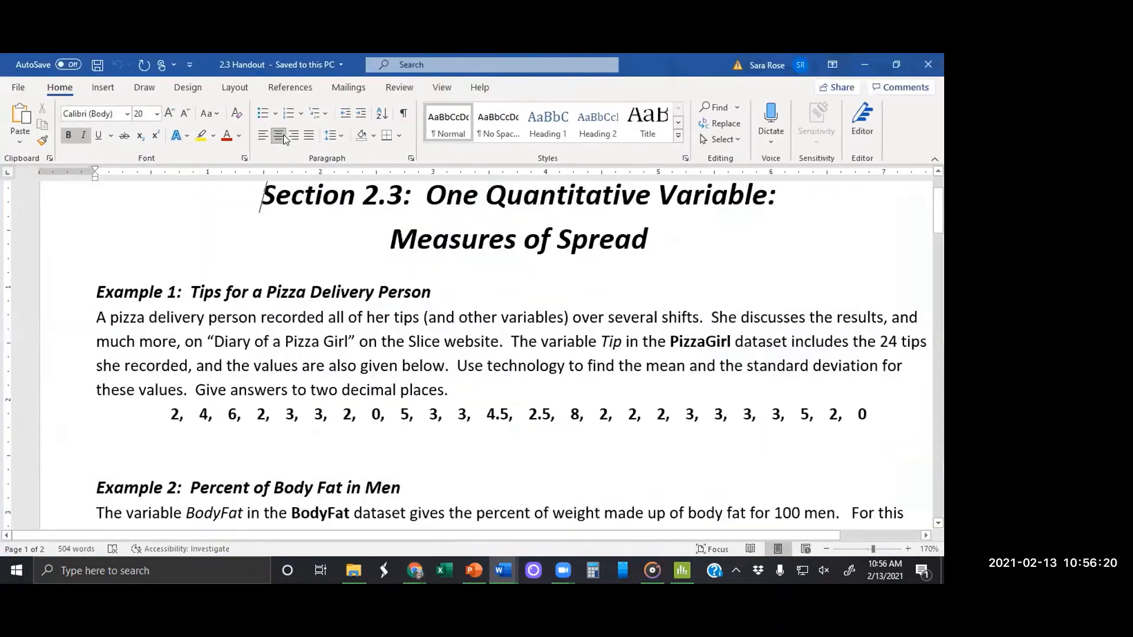
left_click(98, 439)
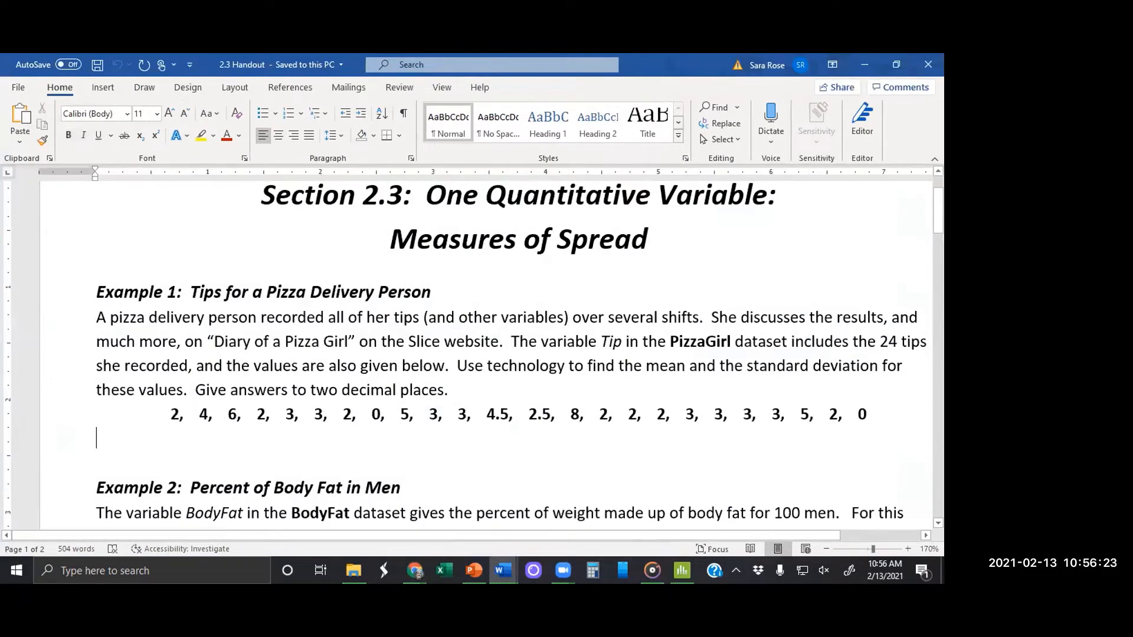
type("Statk")
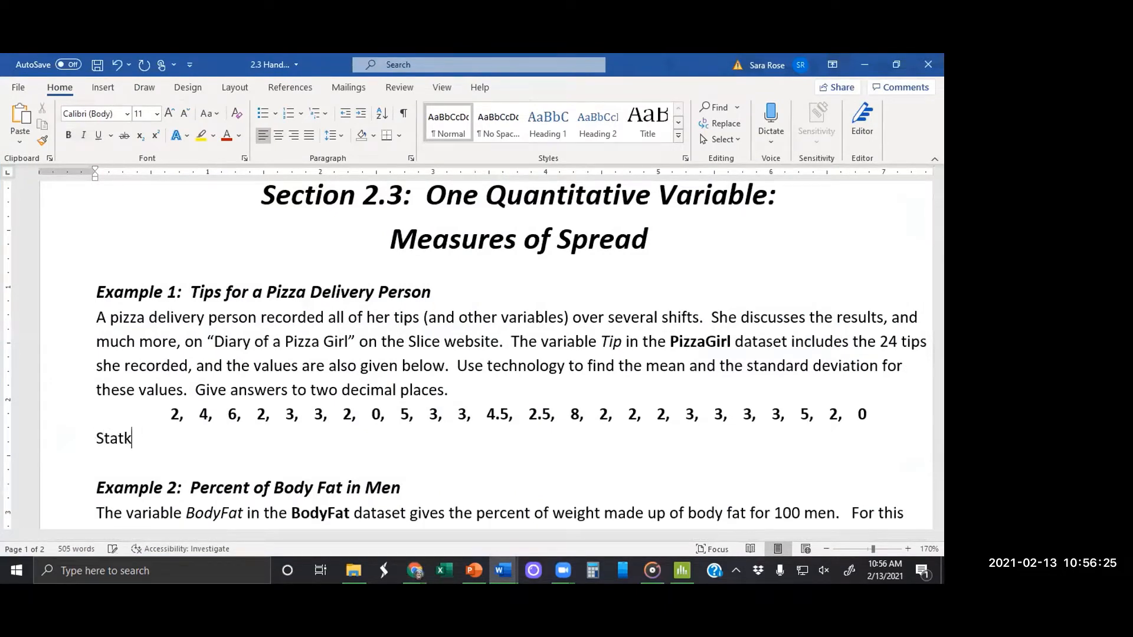
key("BackSpace")
type("Key: Mean")
key("Tab")
type("3.042")
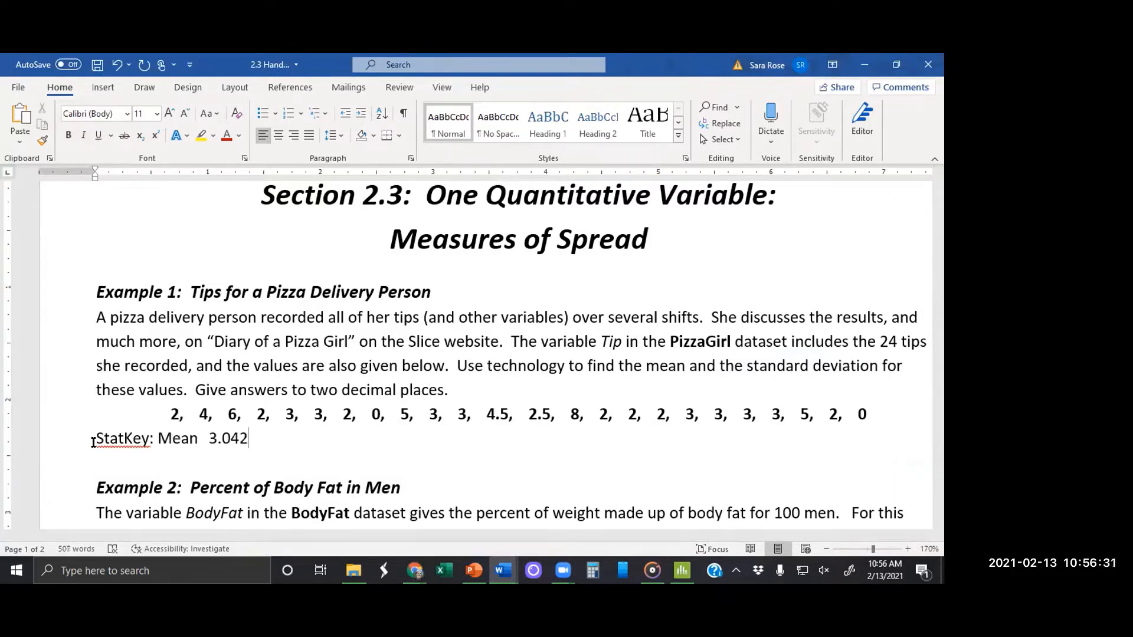
Step: Copy the Standard Deviation row with its value 1.750 from StatKey and paste it on a new line below the mean in the 2.3 Handout
left_click(864, 64)
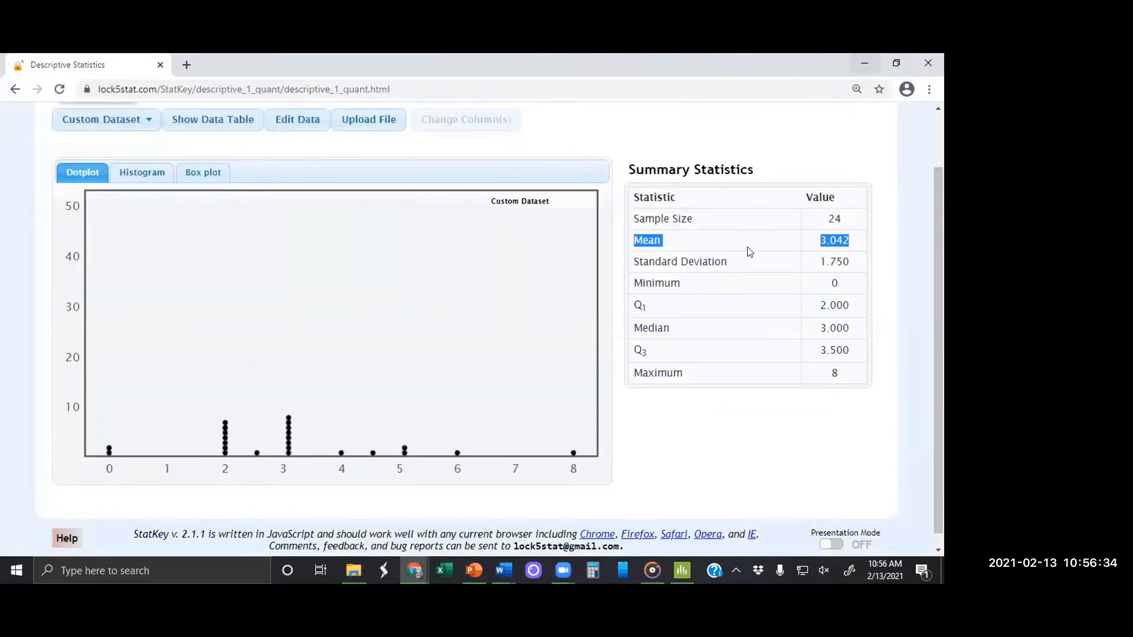
left_click(631, 260)
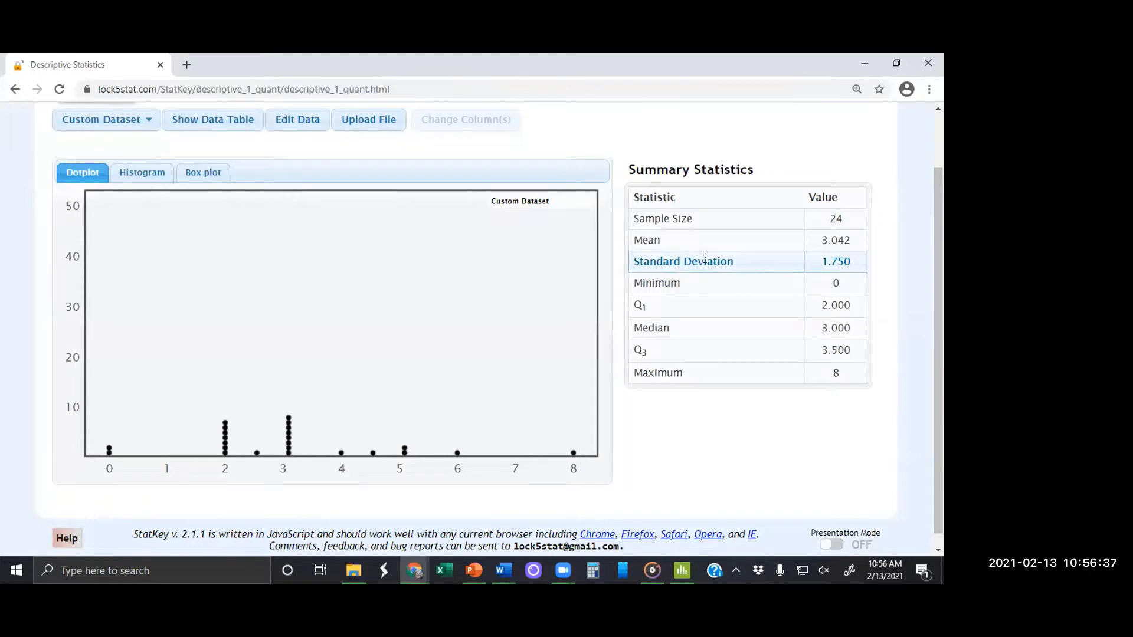
left_click_drag(704, 260, 856, 264)
key("ctrl+c")
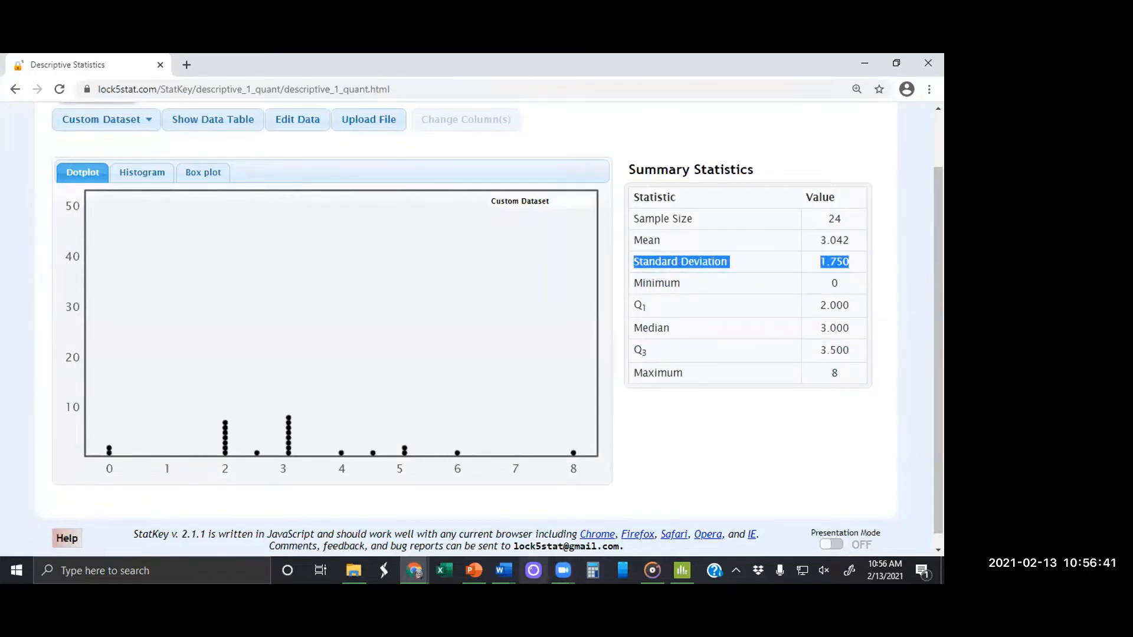
left_click(503, 570)
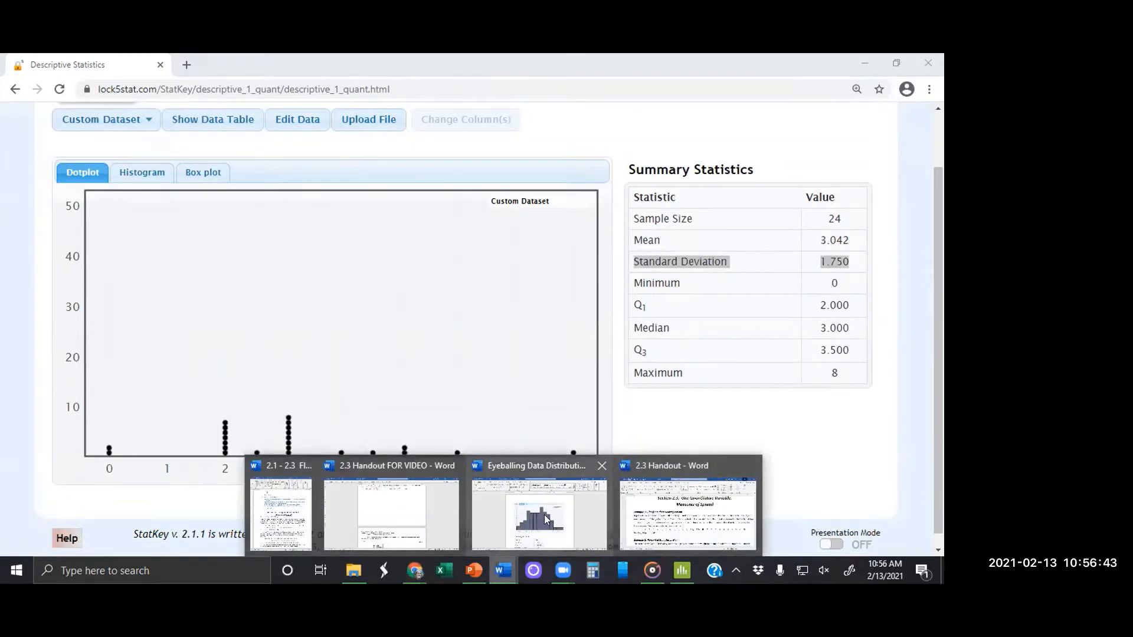
left_click(687, 514)
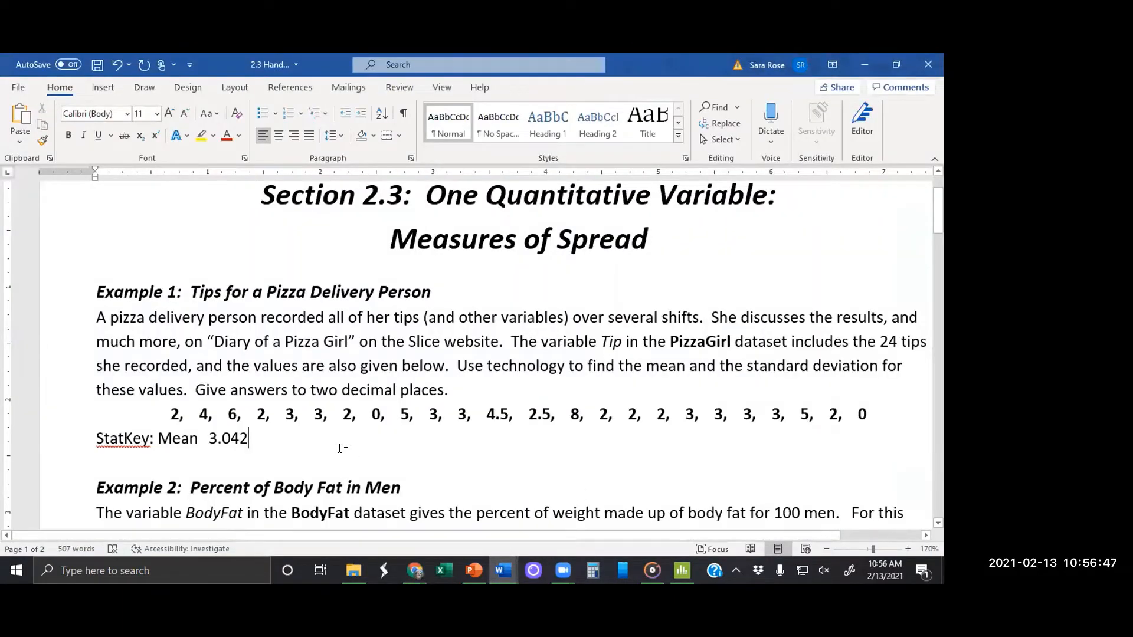
key("Return")
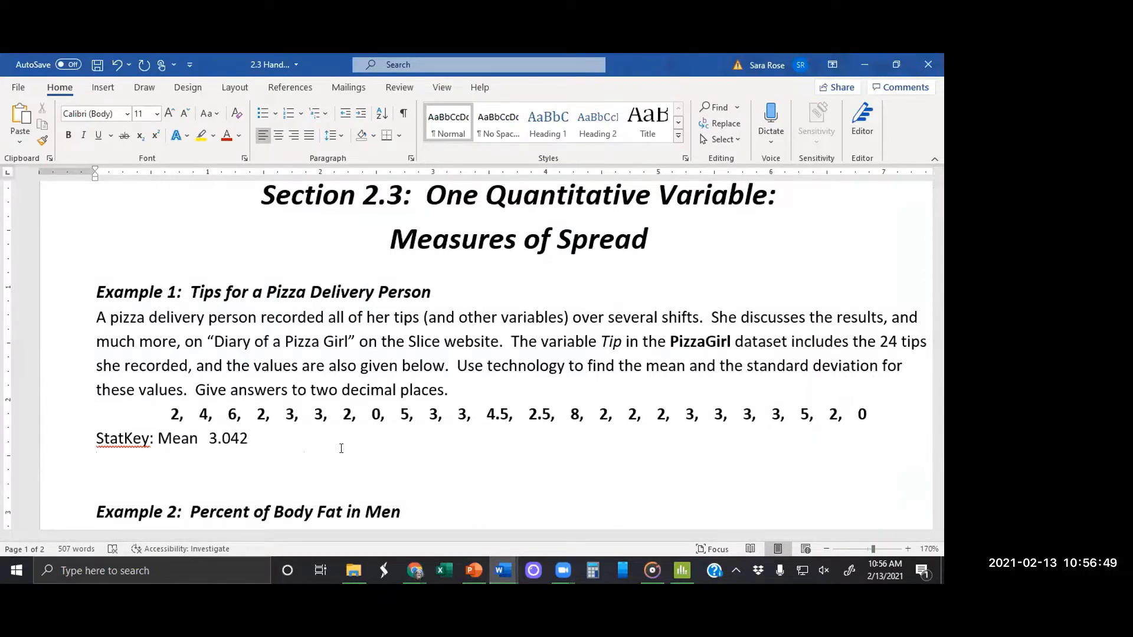
key("ctrl+v")
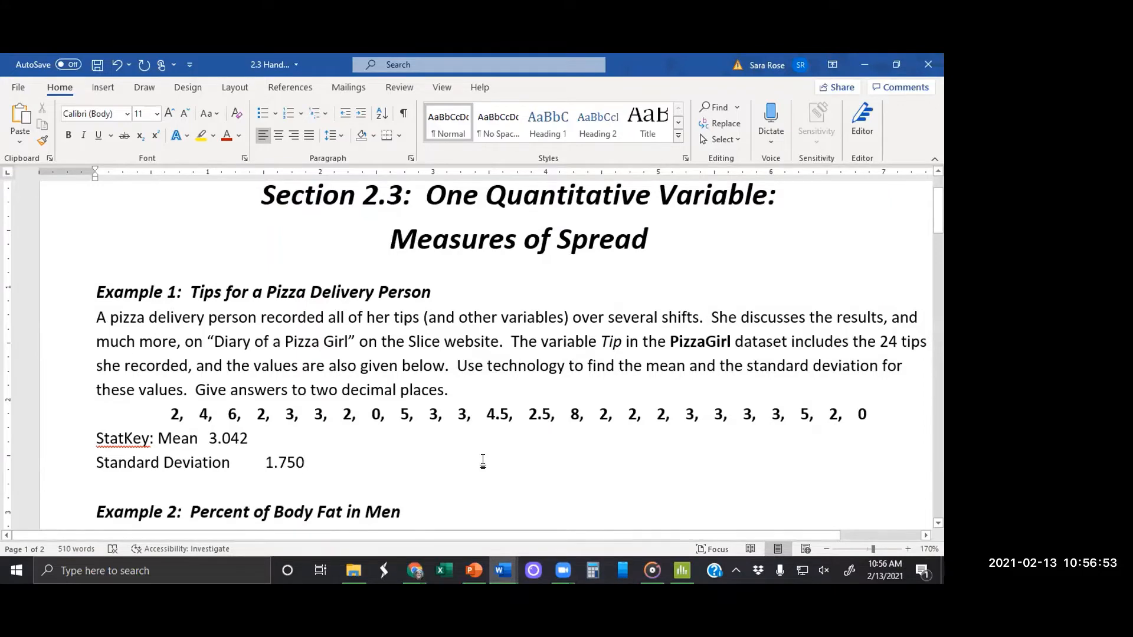
Step: Read Example 2 in the handout, switch back to StatKey, and look through its dataset list for the BodyFat data
scroll(483, 462, "down", 5)
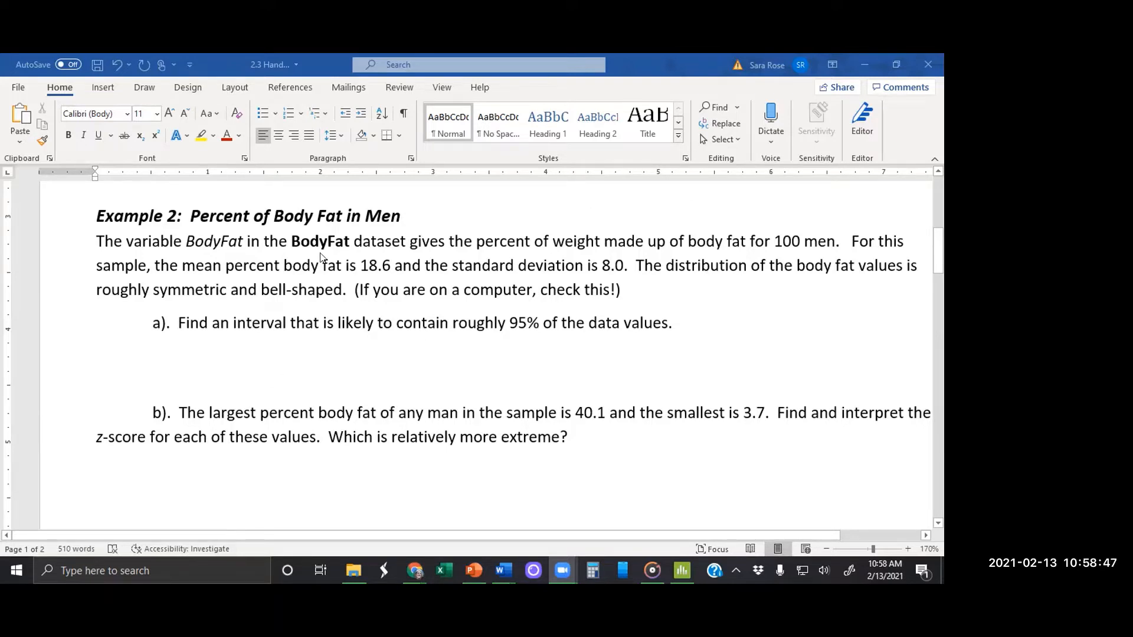
left_click(863, 66)
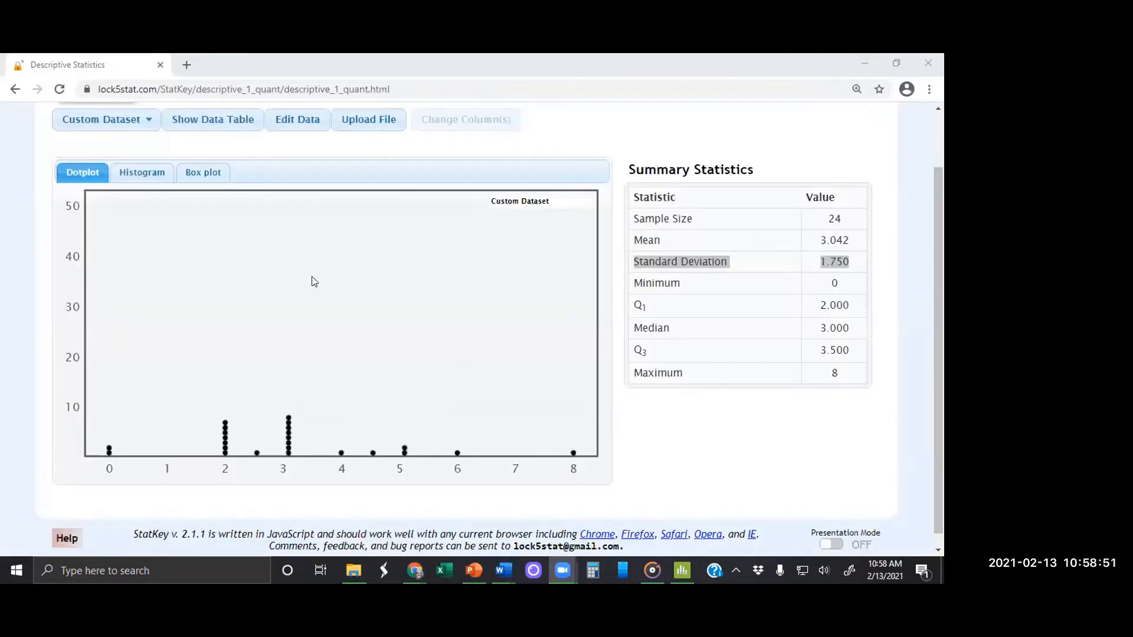
left_click_drag(938, 177, 939, 141)
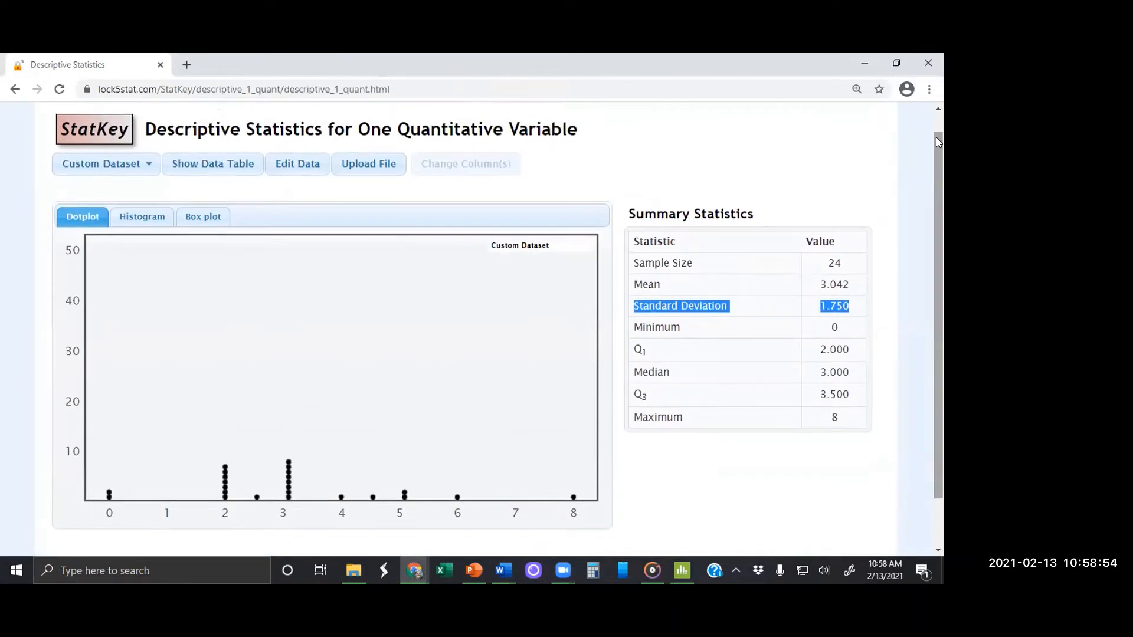
left_click(144, 163)
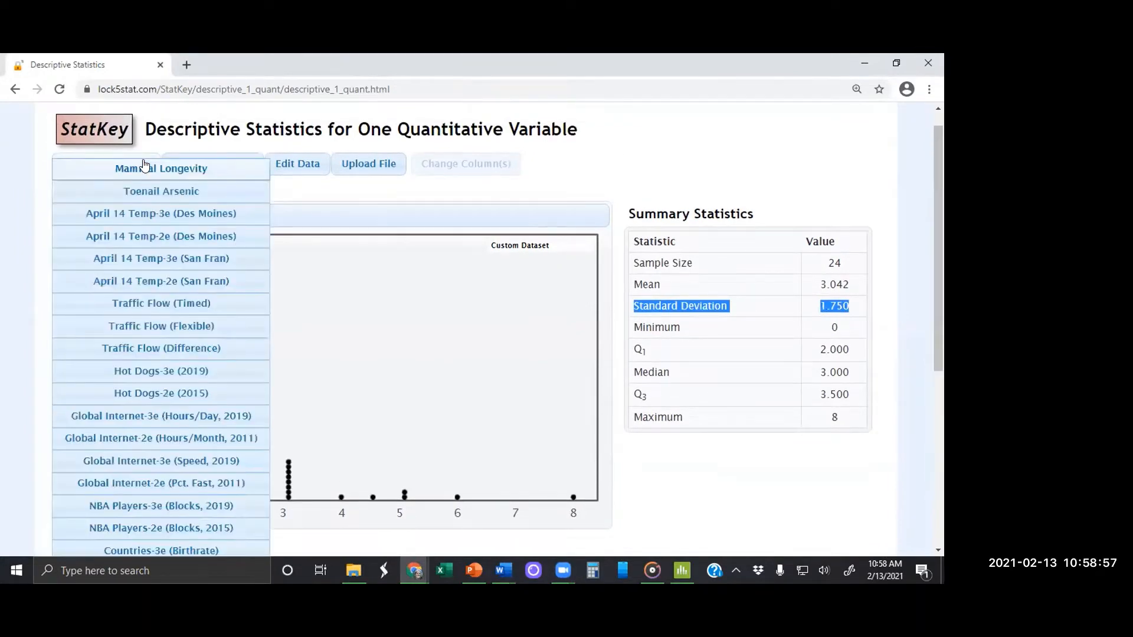
scroll(162, 353, "down", 2)
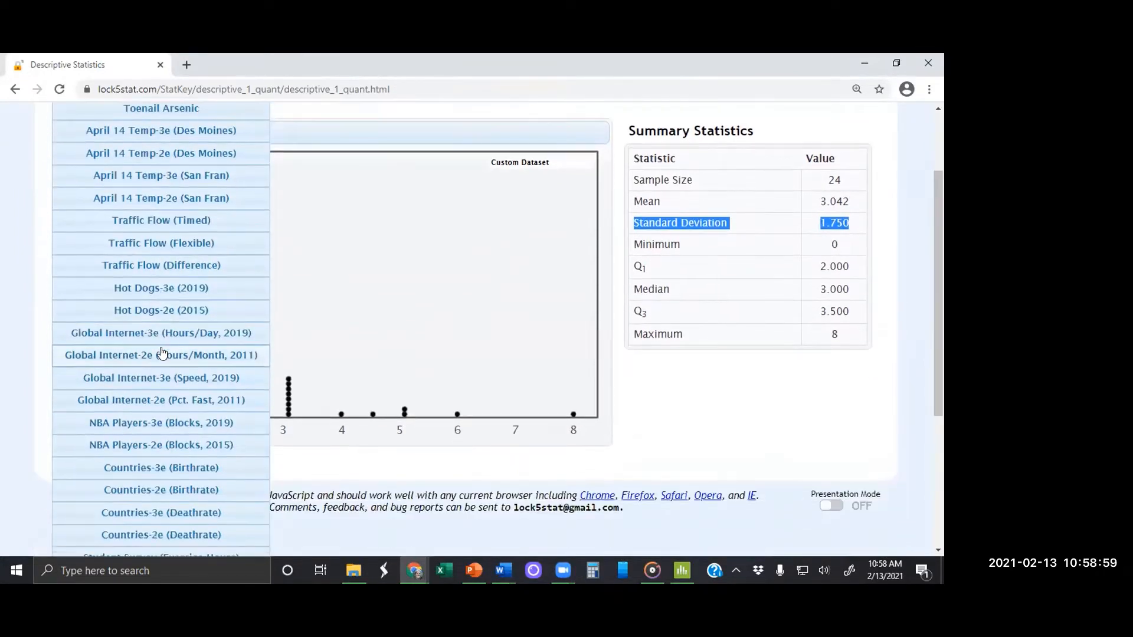
scroll(162, 353, "down", 3)
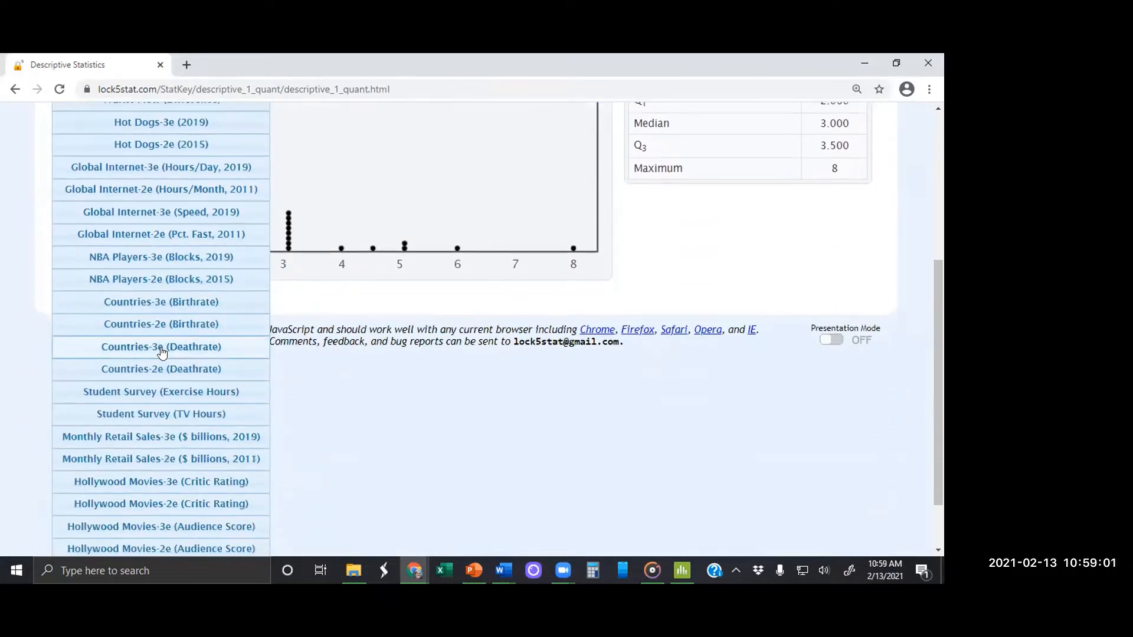
scroll(163, 353, "down", 1)
scroll(163, 353, "up", 5)
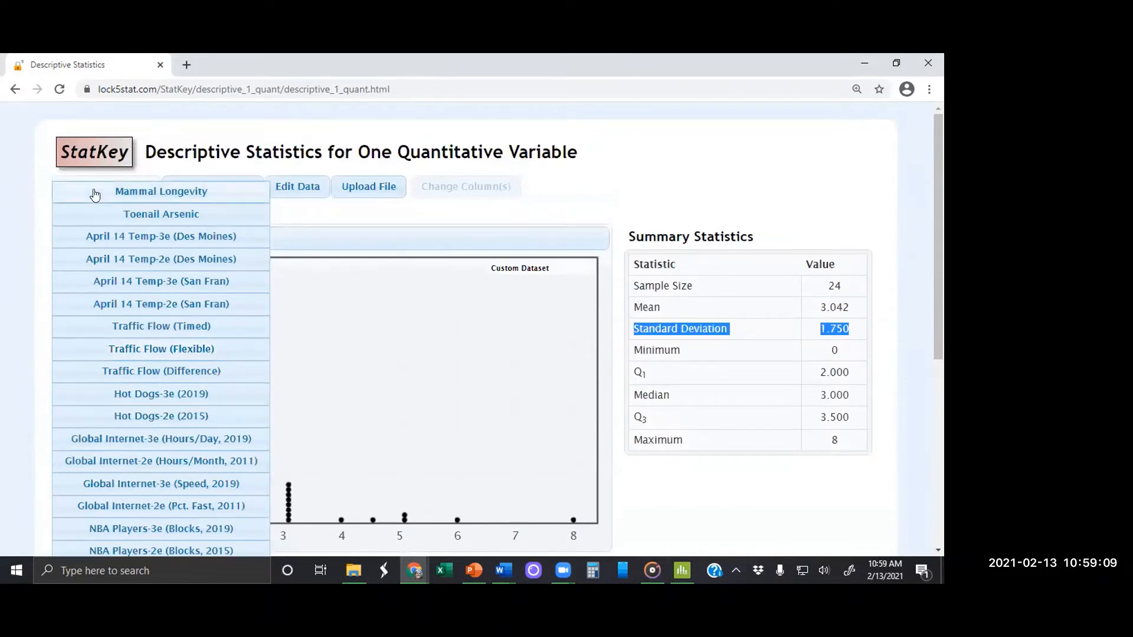
Step: Go back to the Lock5 second-edition datasets page, download the BodyFat dataset in Minitab format, and open it in Minitab
left_click(13, 89)
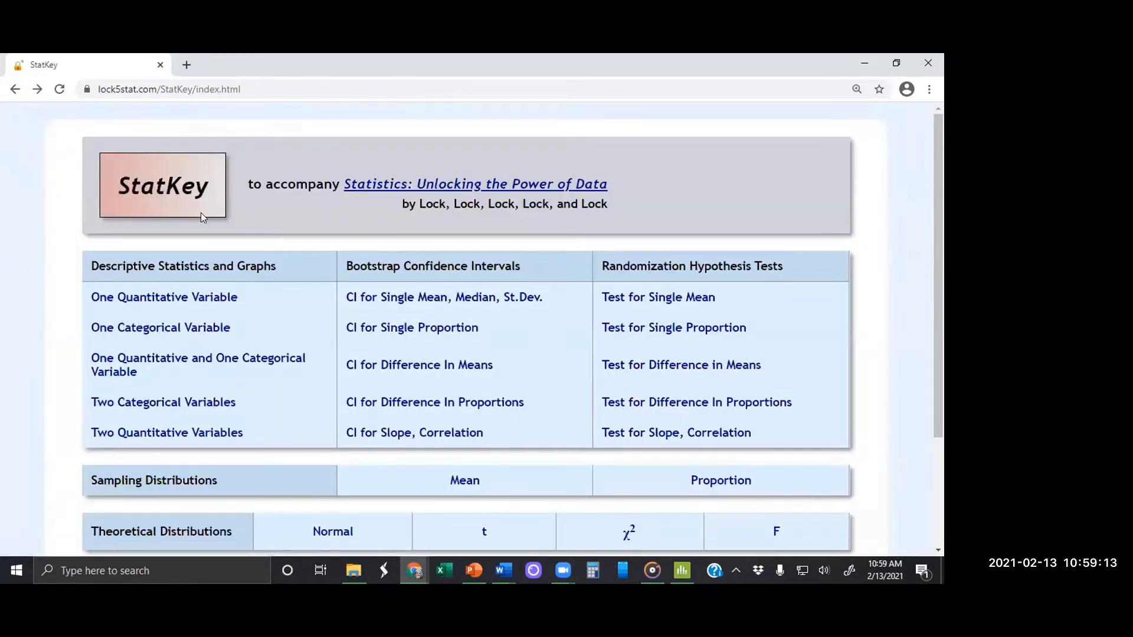
left_click(17, 90)
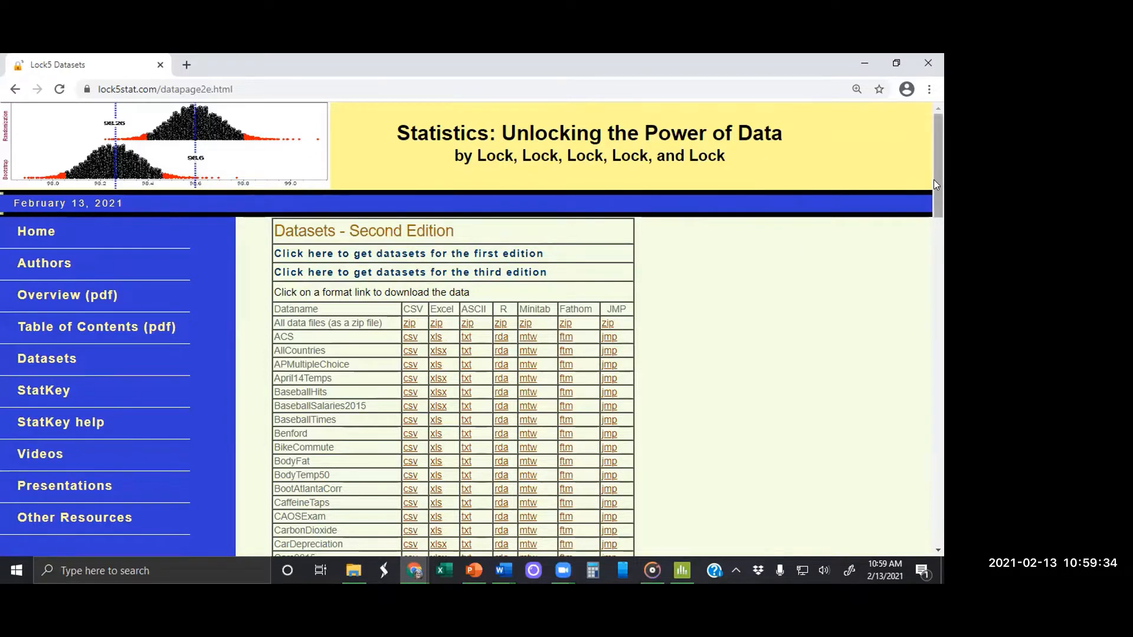
left_click_drag(933, 179, 941, 207)
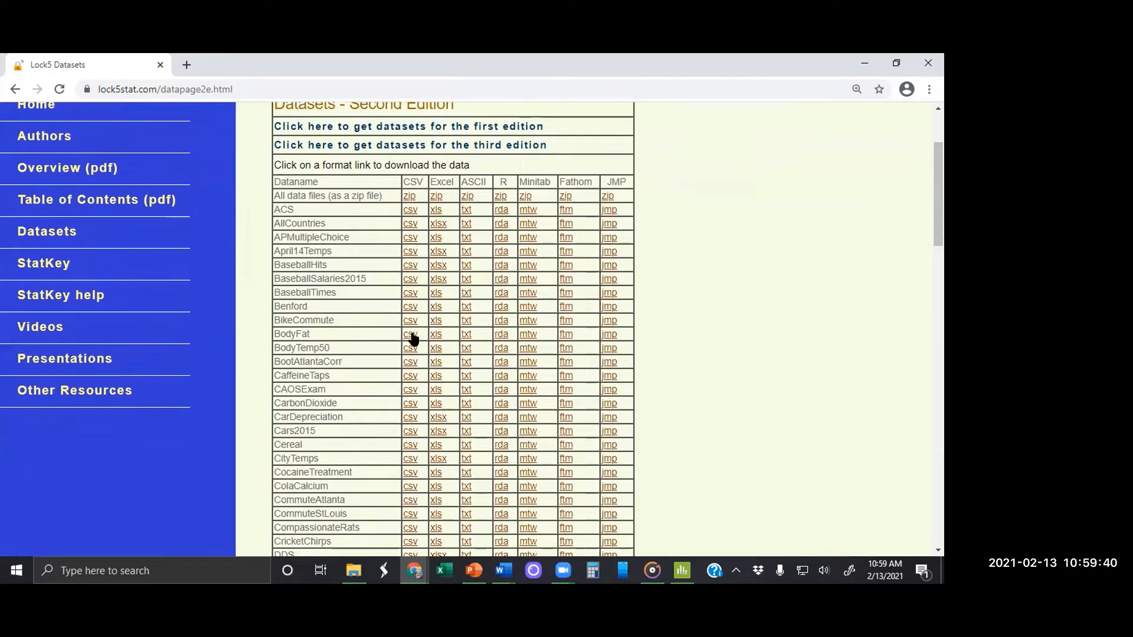
left_click(529, 335)
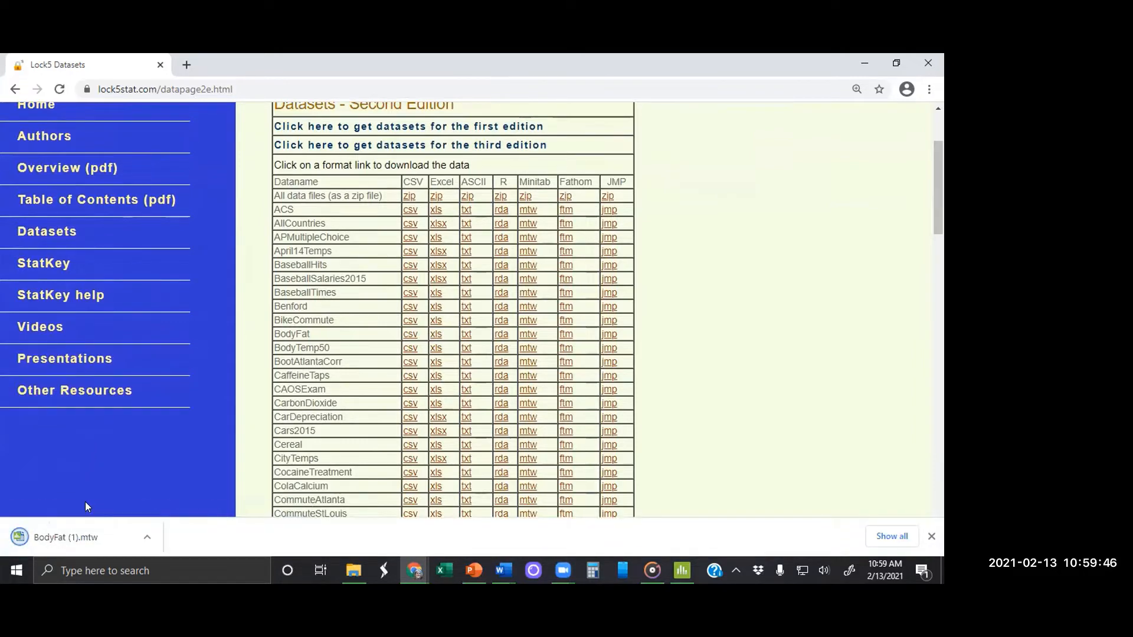
left_click(74, 538)
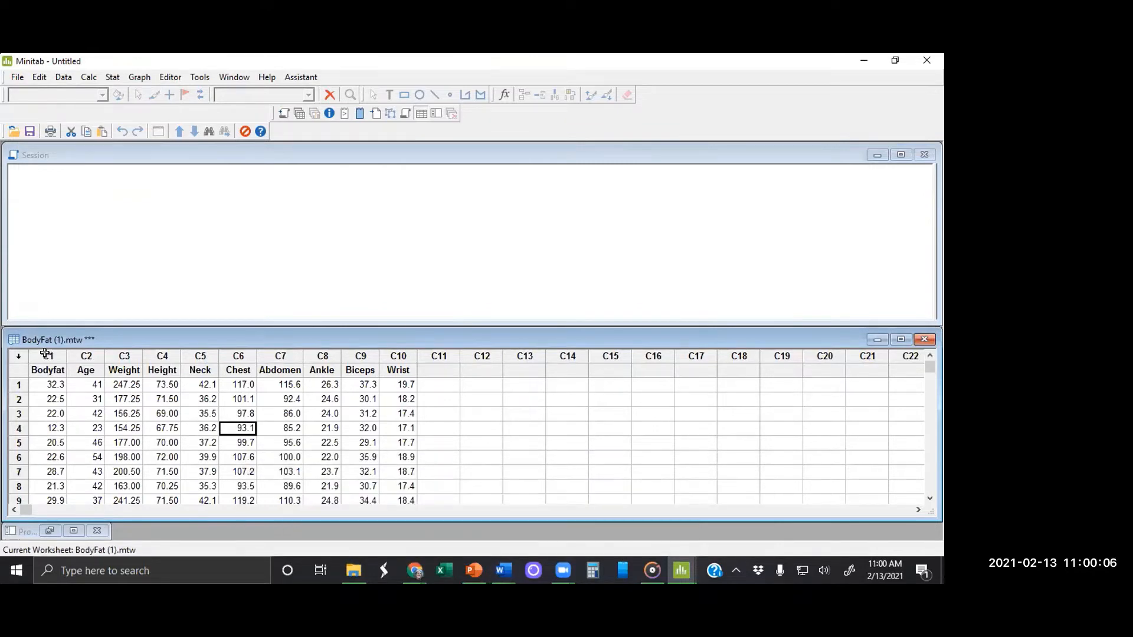
Step: Create a simple histogram of the Bodyfat variable in column C1
left_click(140, 78)
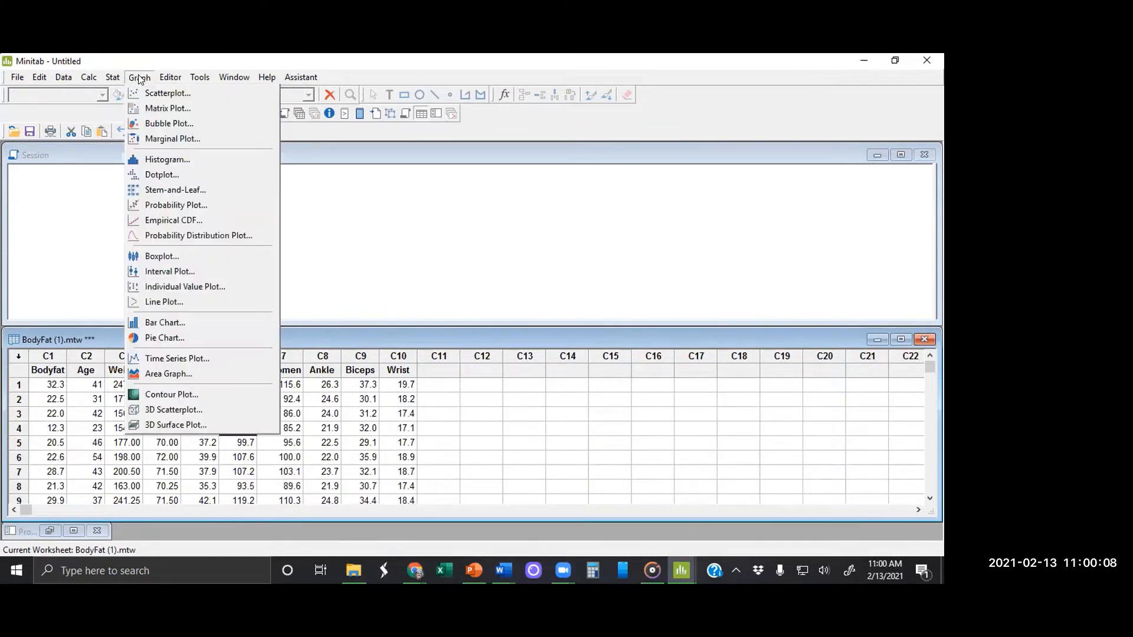
left_click(156, 159)
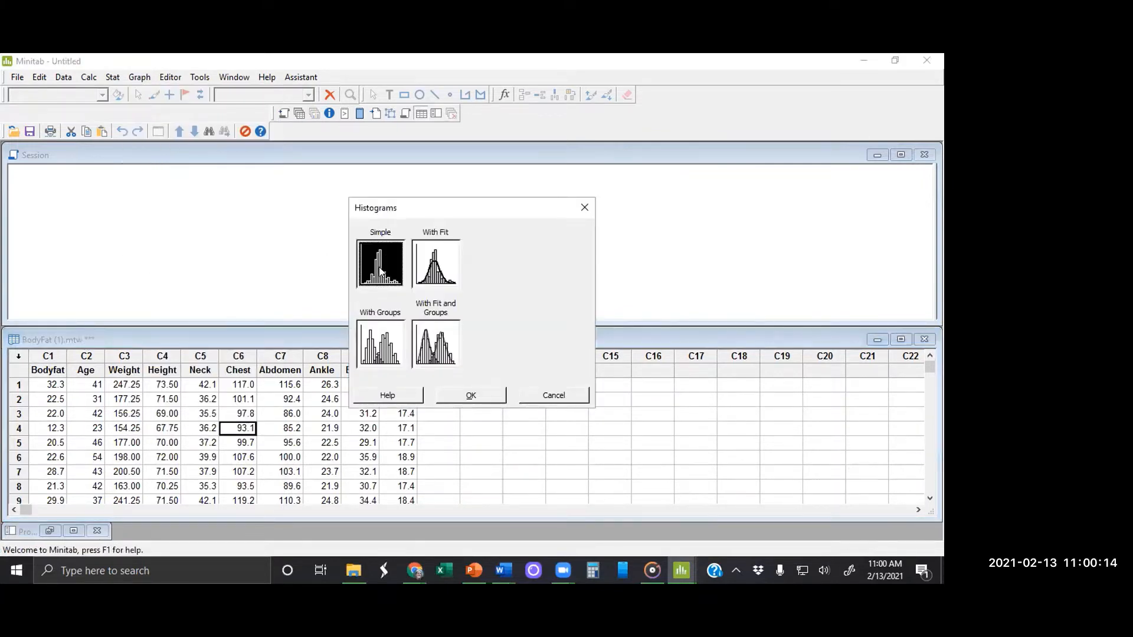
left_click(472, 395)
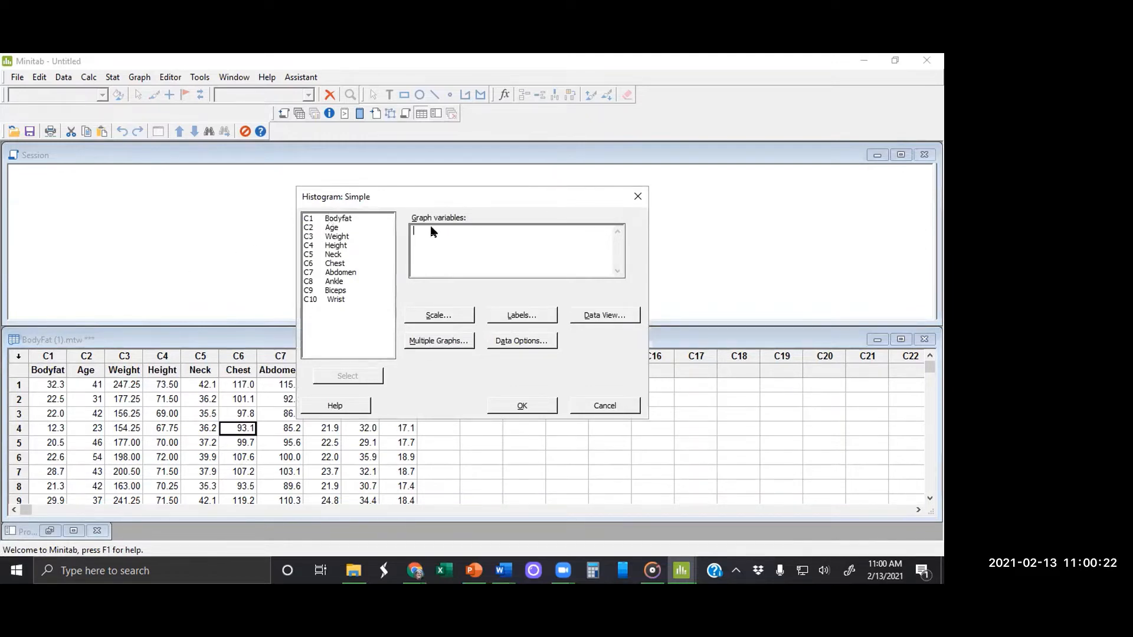
type("c1")
key("Return")
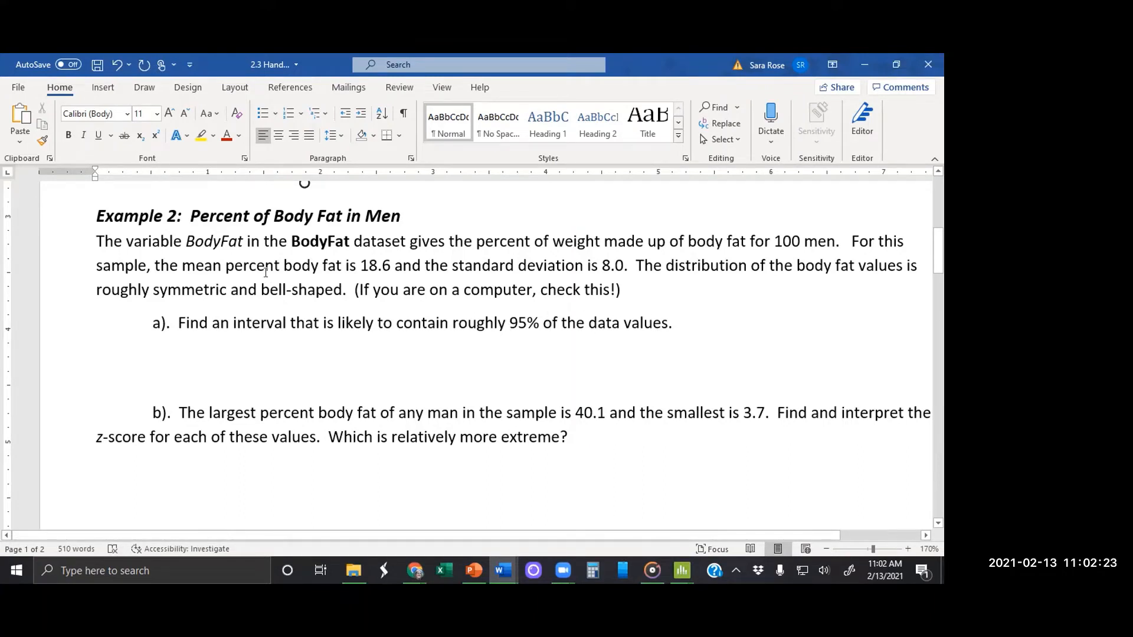
Step: Highlight "mean percent body fat is 18.6" and "standard deviation is 8.0" in yellow in the handout's Example 2
left_click(201, 135)
left_click_drag(181, 262, 624, 264)
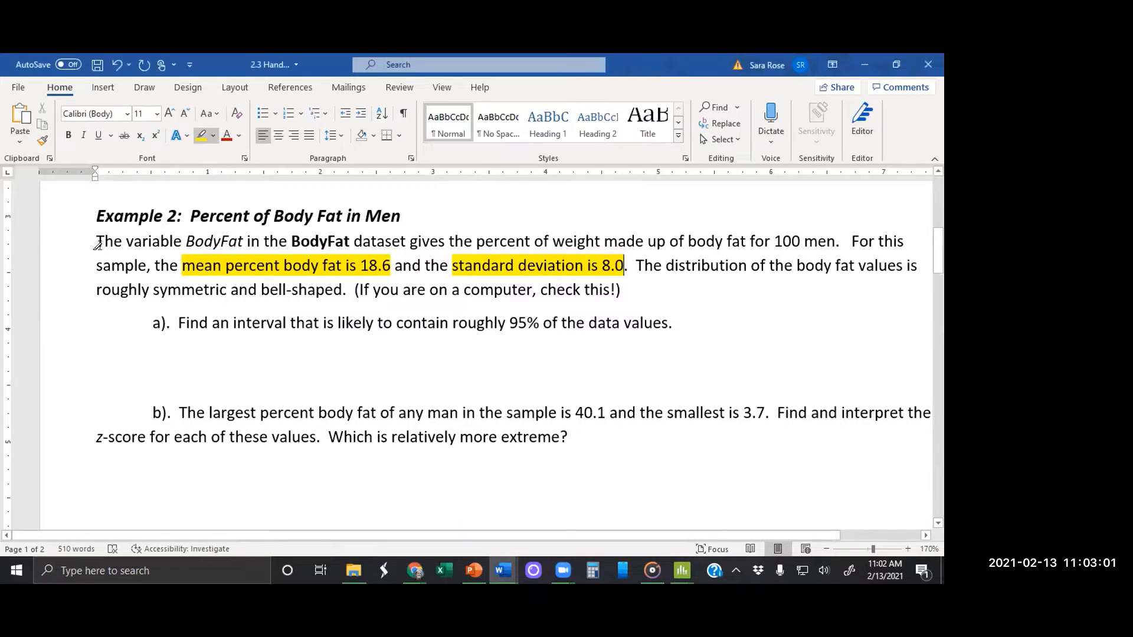
key("Escape")
Step: Write the two-standard-deviation calculation "2s = 2x8.0=16" on the line below part a
type("2")
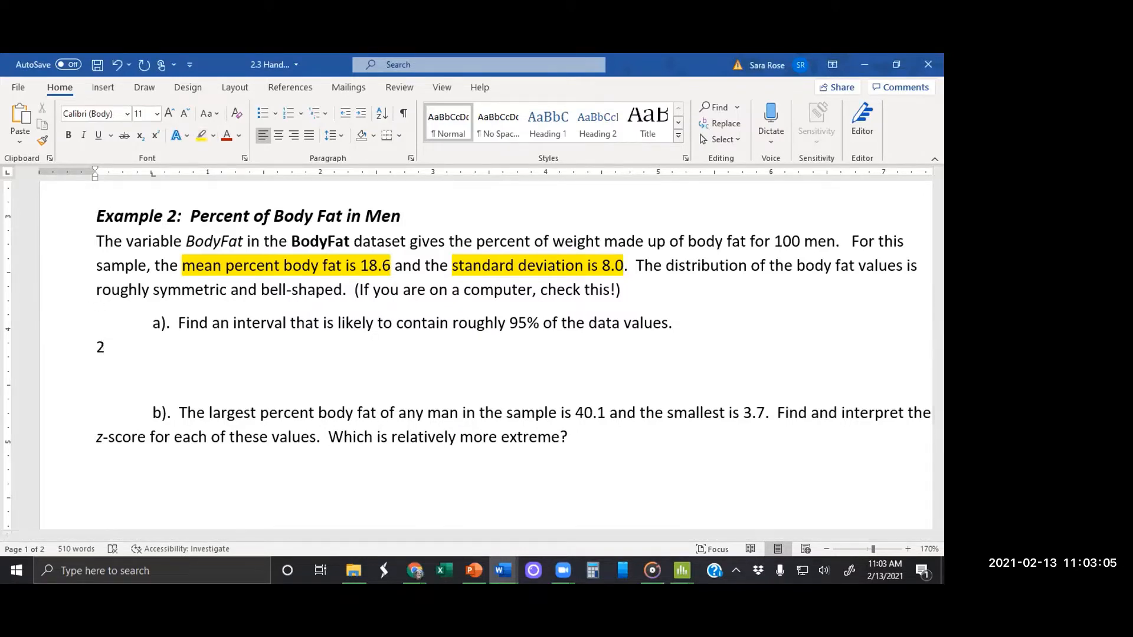
type("x")
key("BackSpace")
type("s = 2x8.0=16")
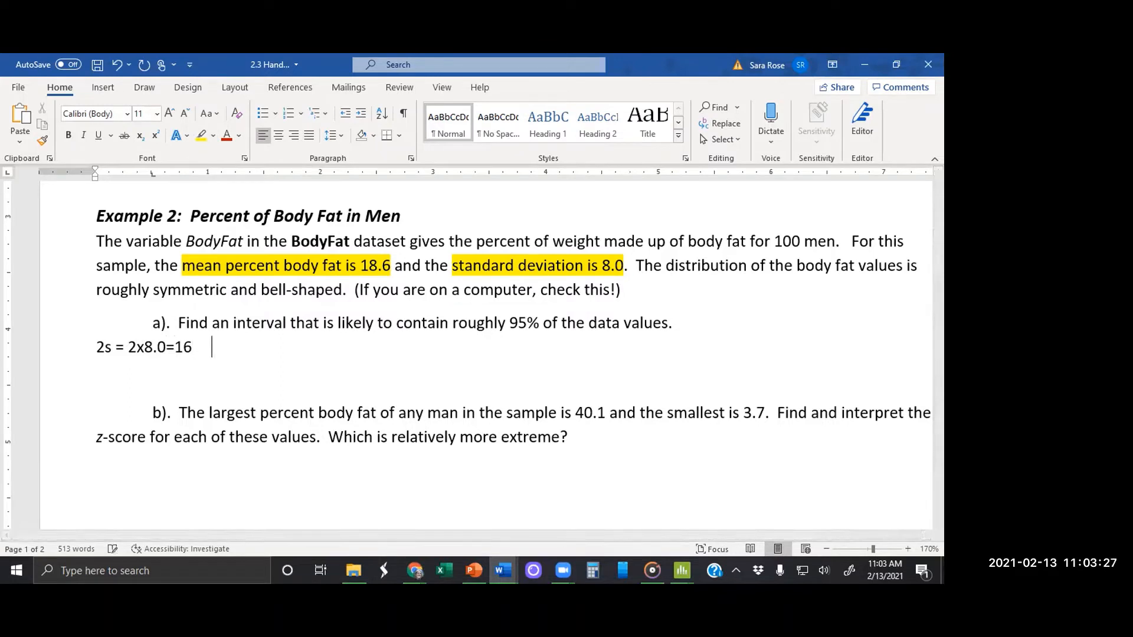
type("     18.6-16=2.6")
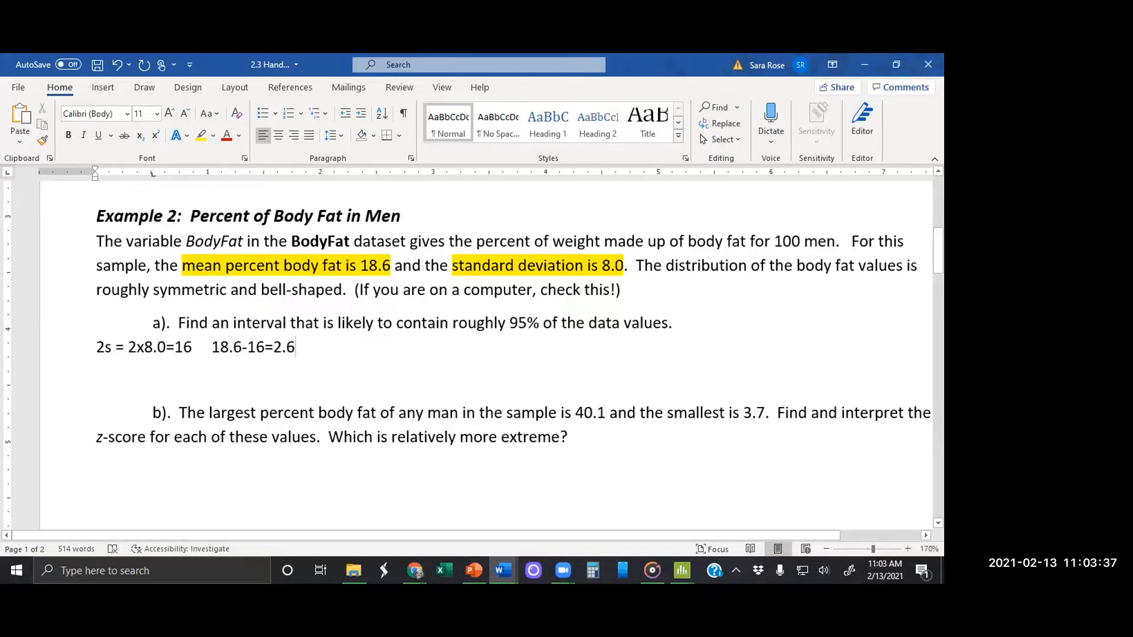
type("   18.6")
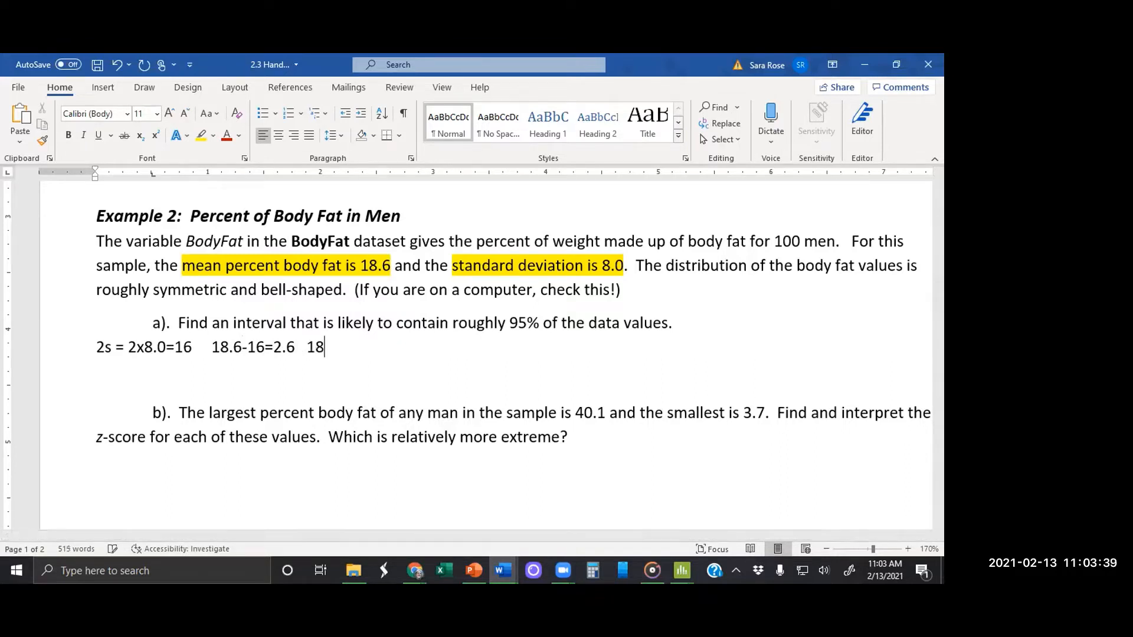
type("+16=34.6")
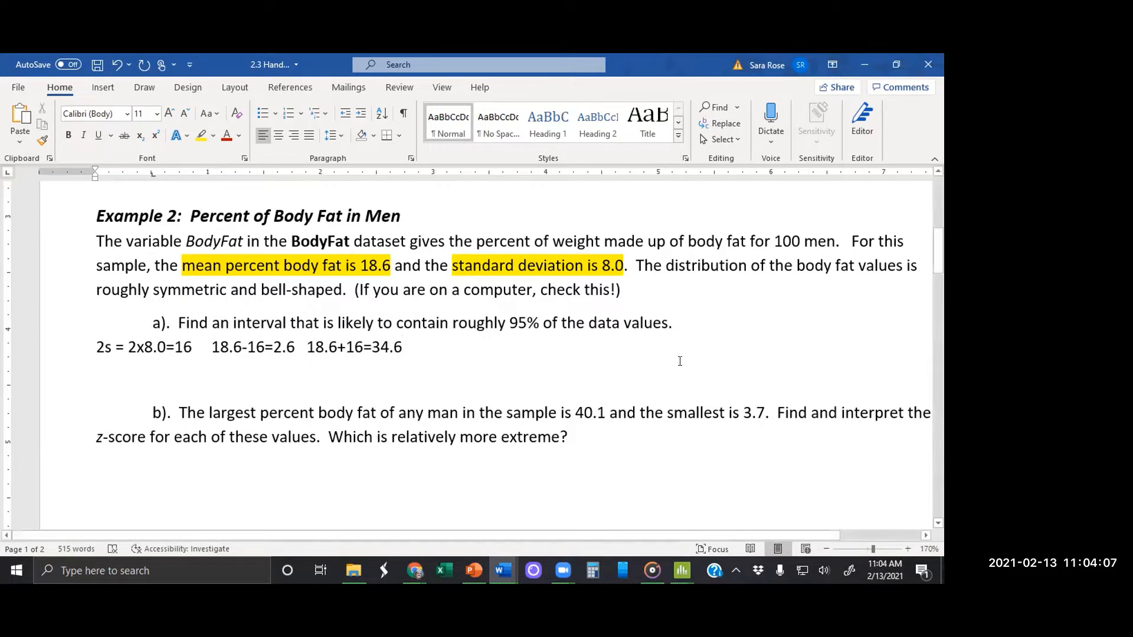
Step: Enter the answer "(2.6,34.6)" in red at the end of the part a question
left_click(691, 317)
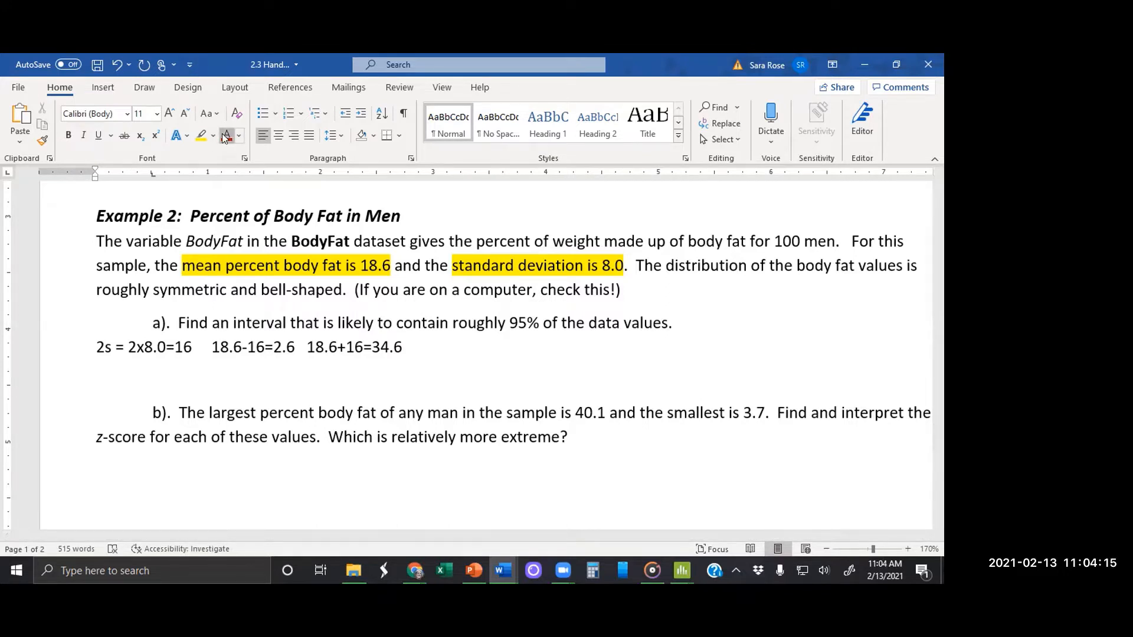
type("(2.6,")
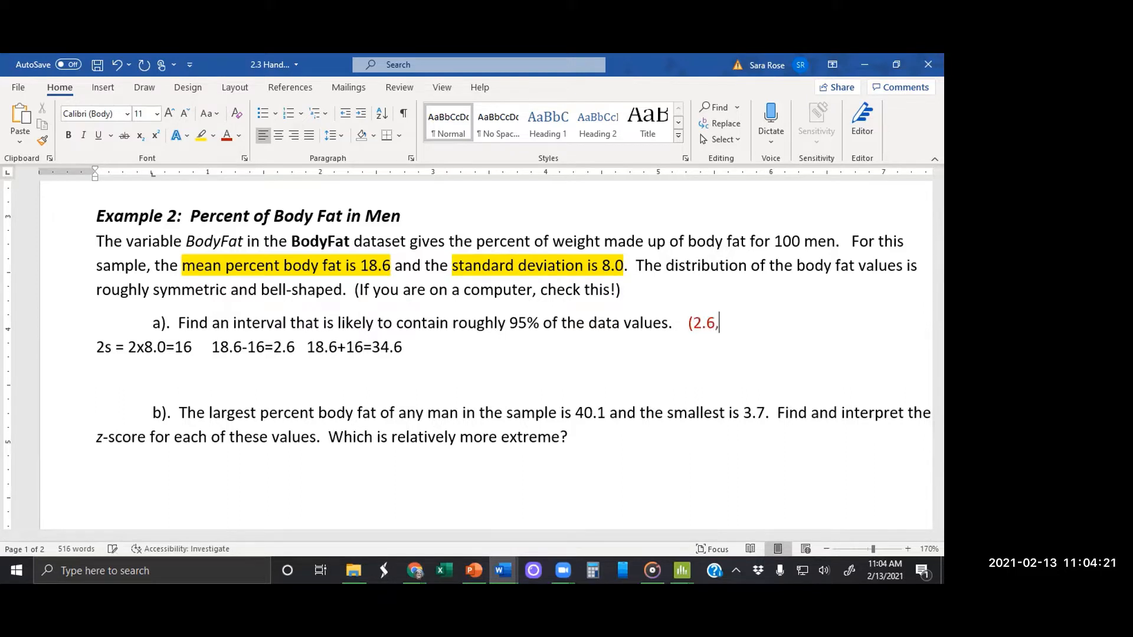
type("34.6)")
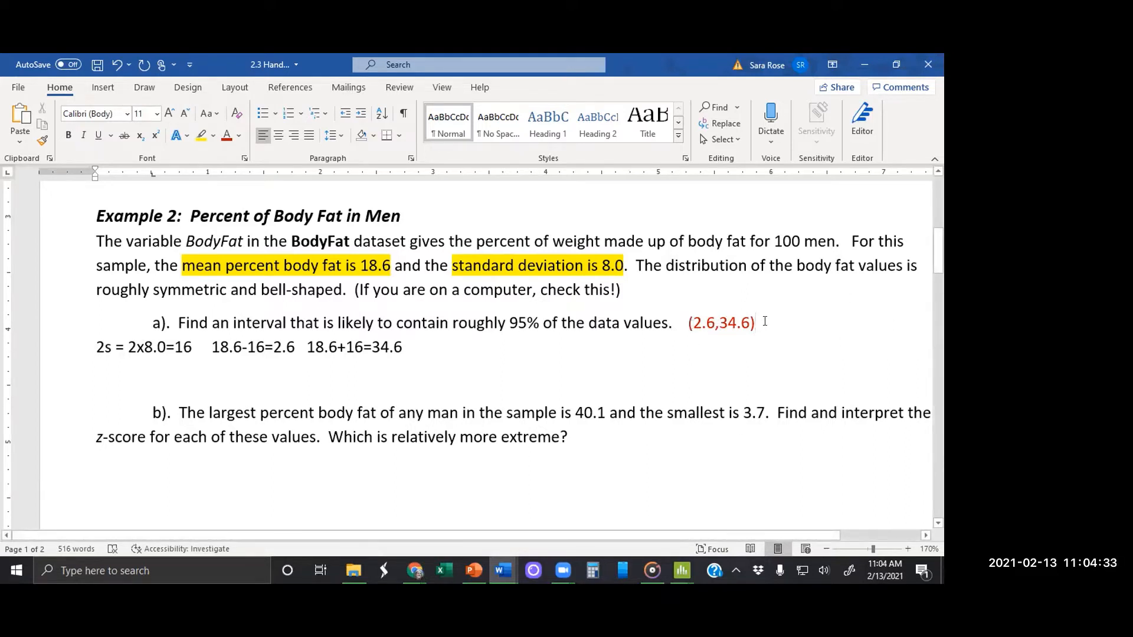
Step: Switch to Minitab and create another simple histogram of the Bodyfat variable
mouse_move(681, 571)
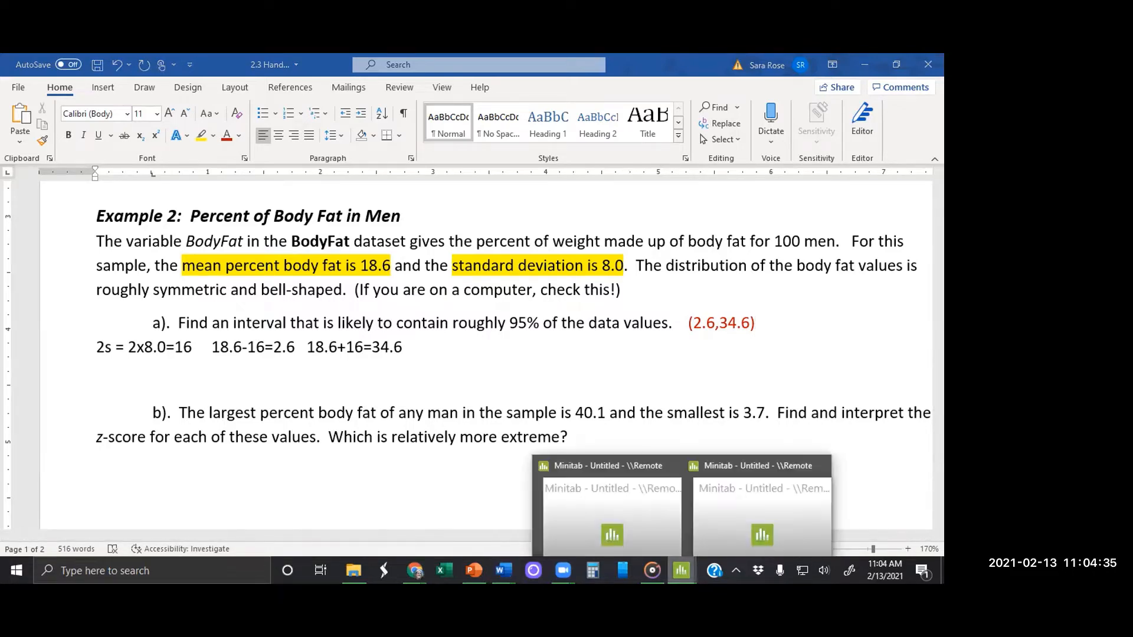
left_click(708, 524)
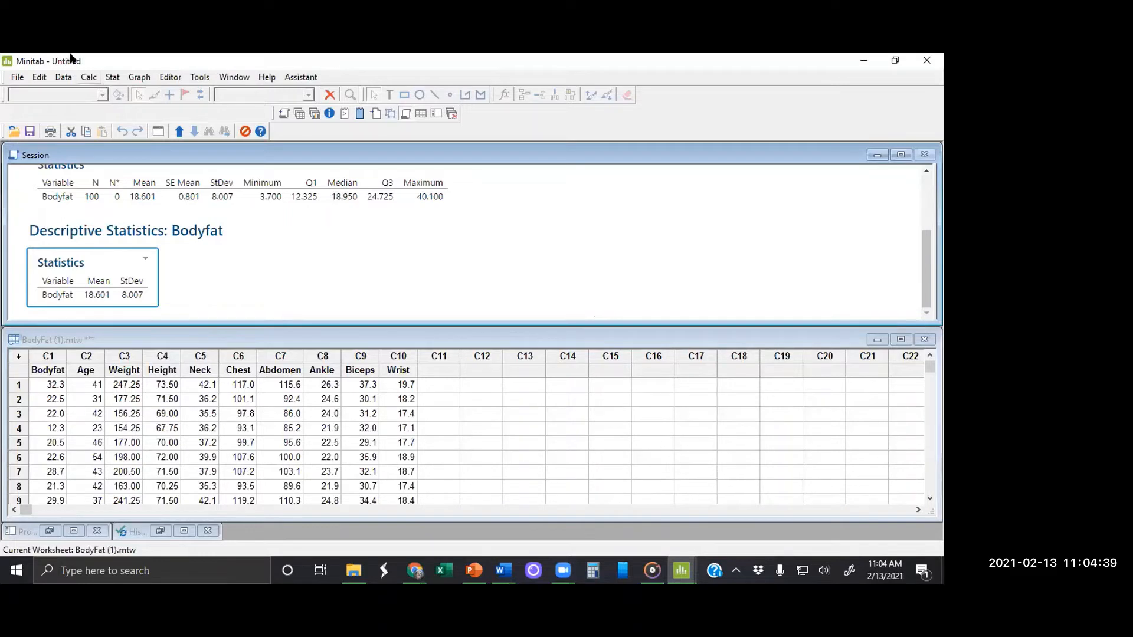
left_click(139, 77)
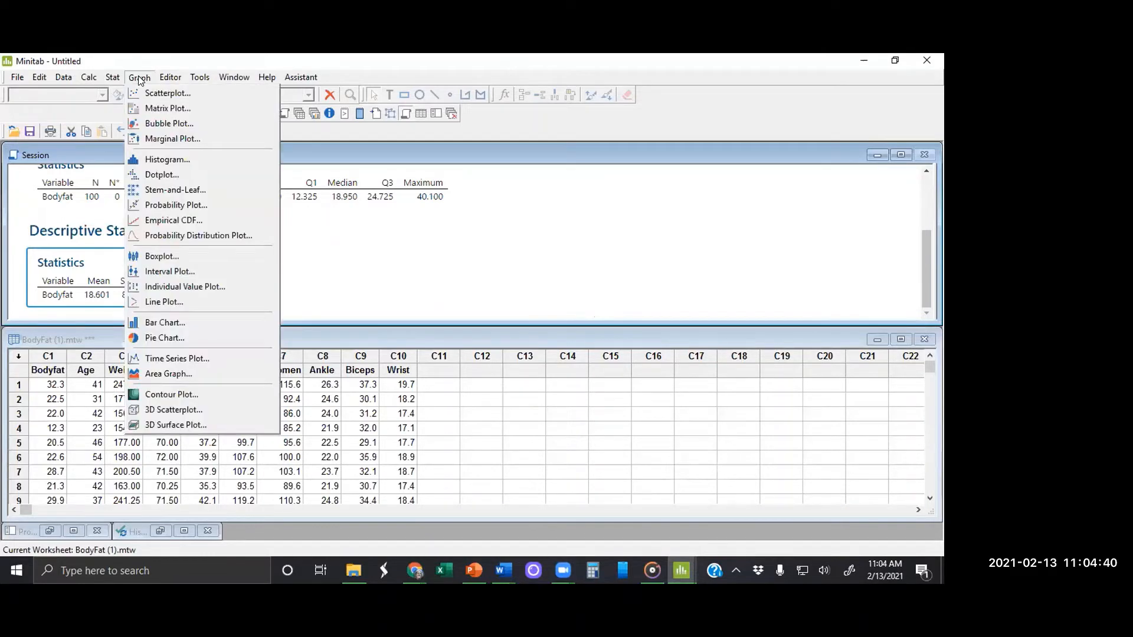
left_click(170, 161)
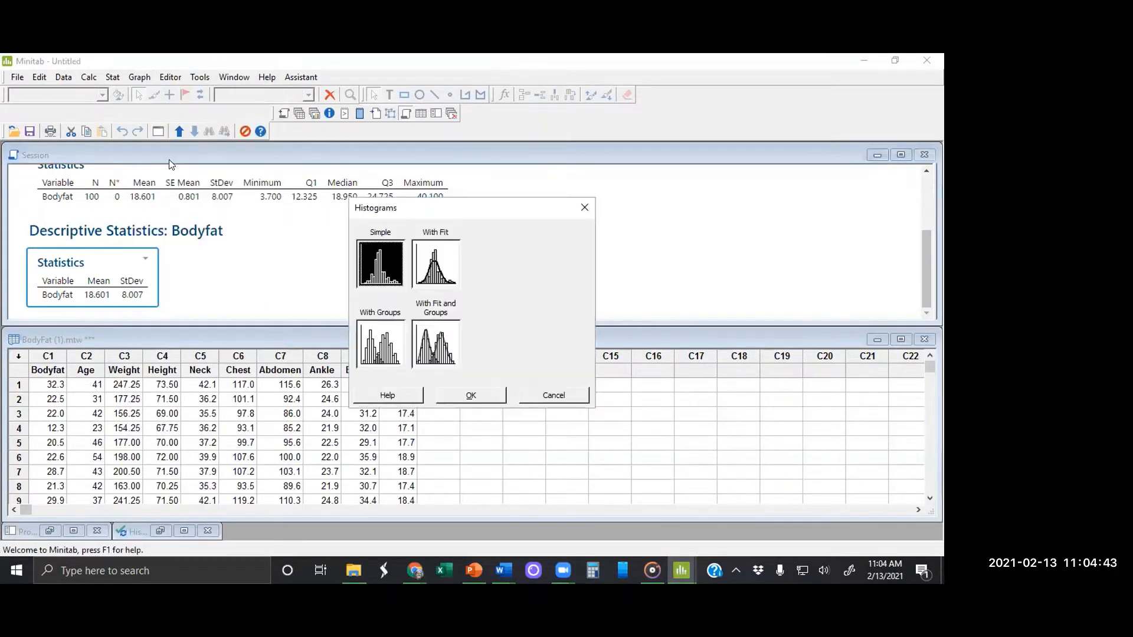
left_click(476, 398)
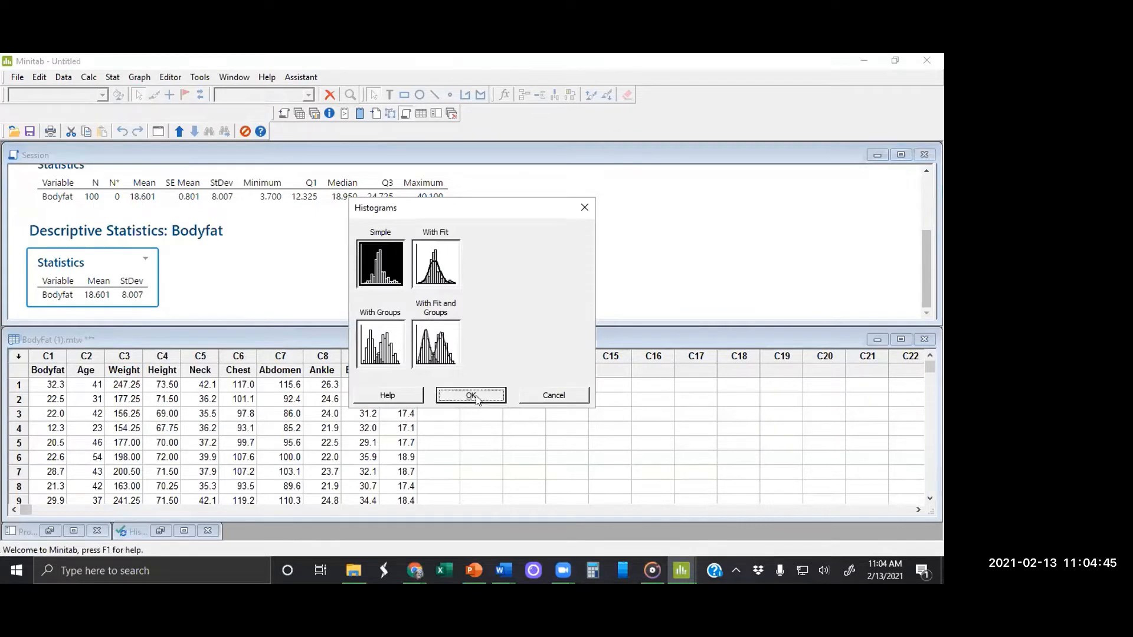
left_click(501, 398)
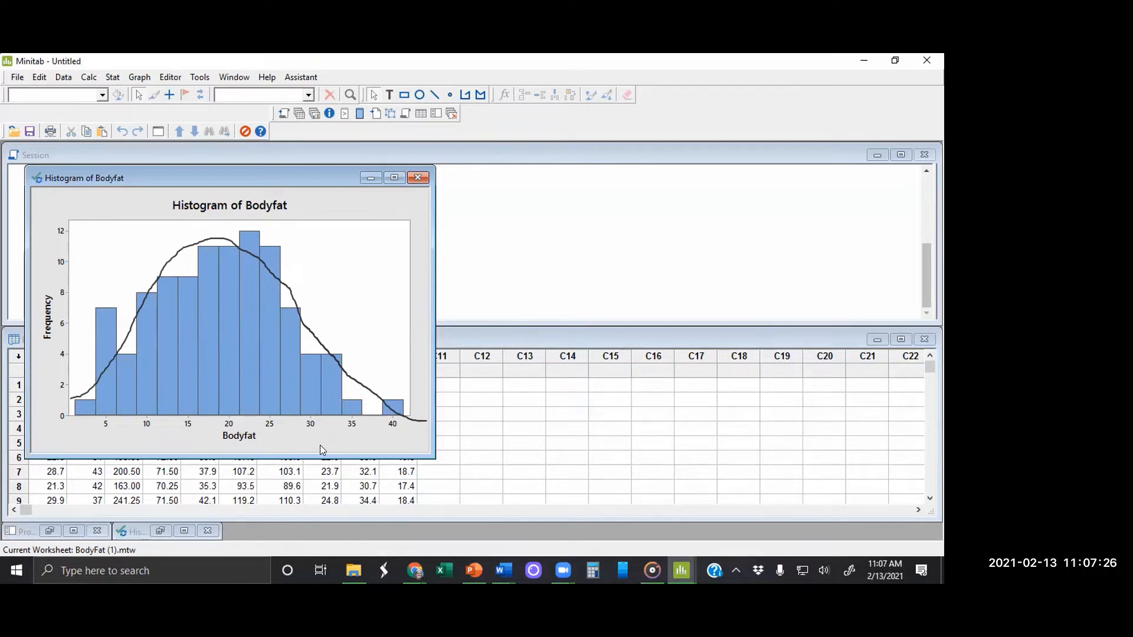
key("ctrl+z")
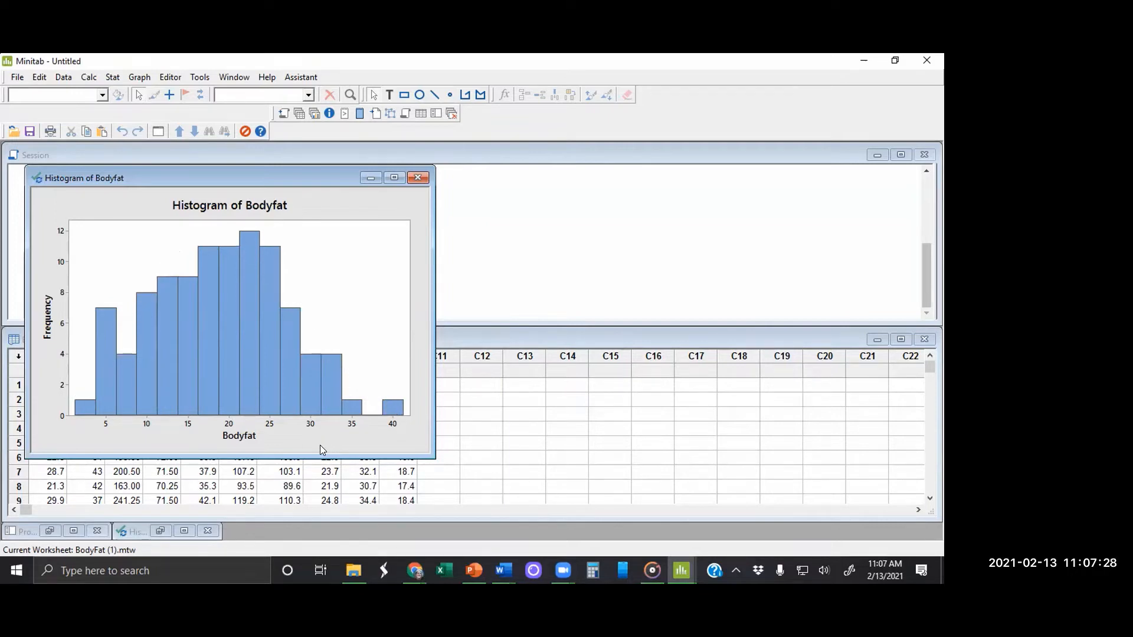
key("ctrl+y")
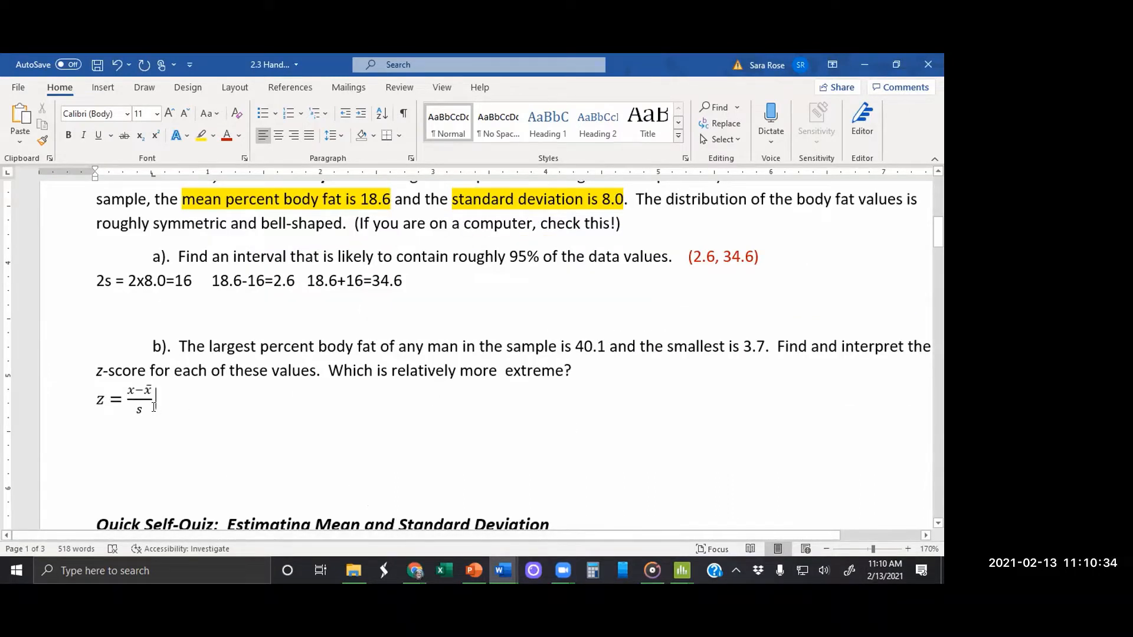
Step: Colour the z-score formula below part b of the handout red
left_click_drag(154, 407, 94, 403)
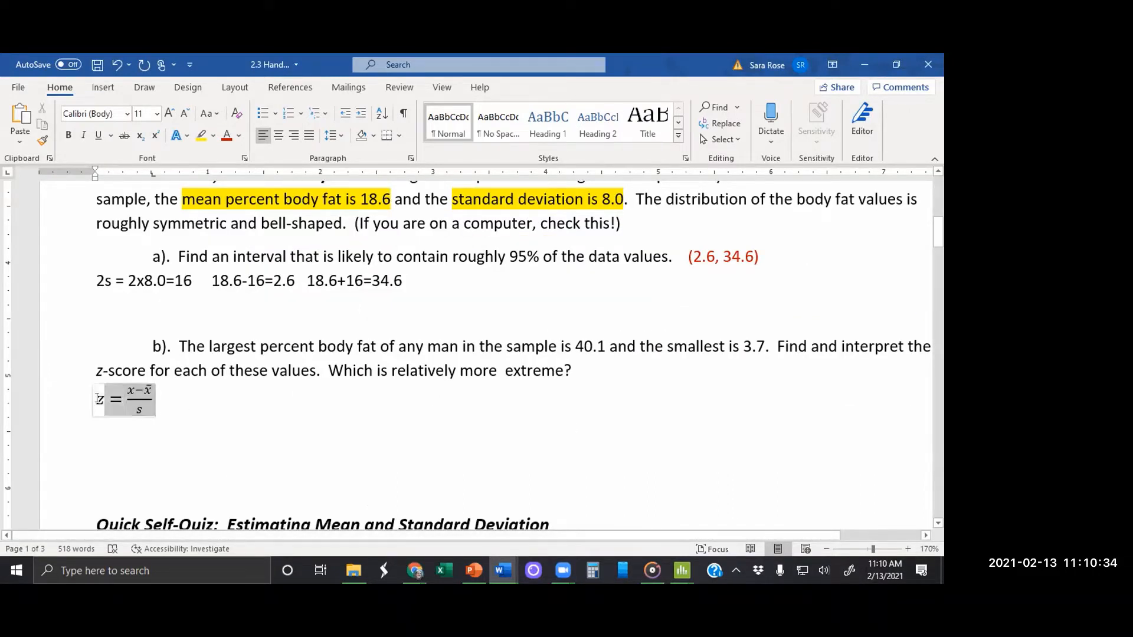
left_click(227, 136)
left_click(197, 397)
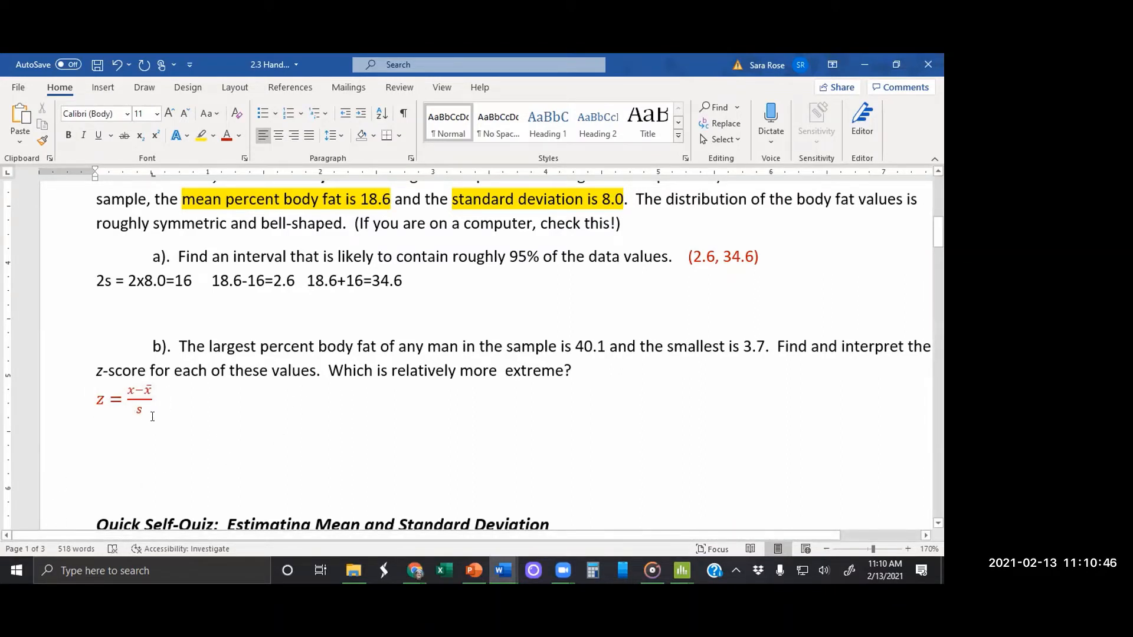
Step: Copy the red z-score formula, paste it beside the original, and set the copy's font size to 16
left_click(136, 398)
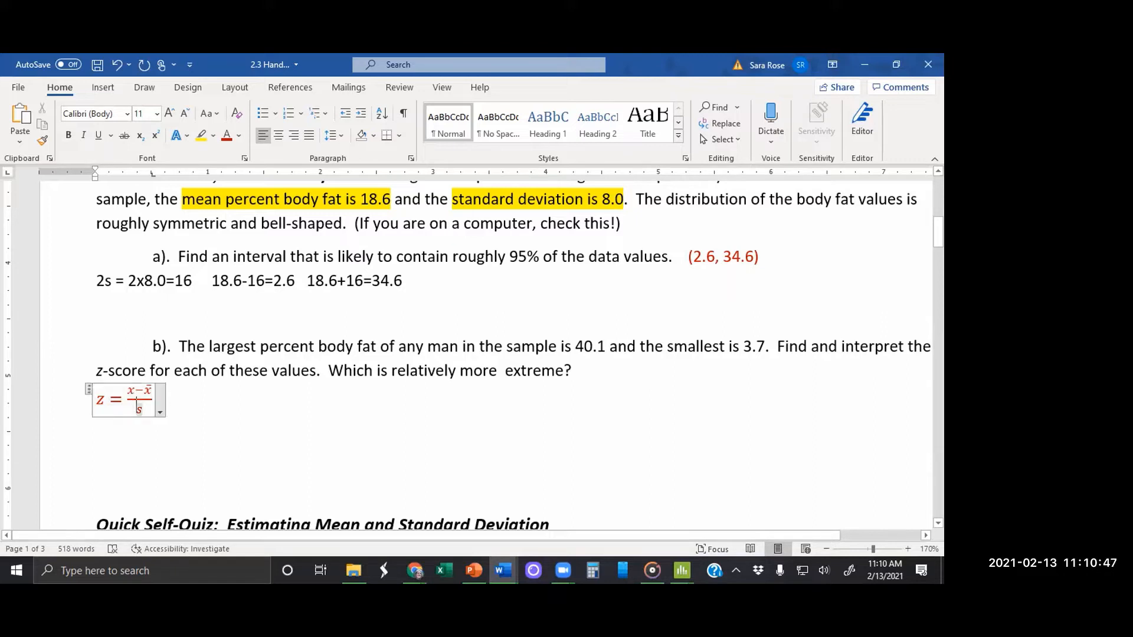
left_click(89, 388)
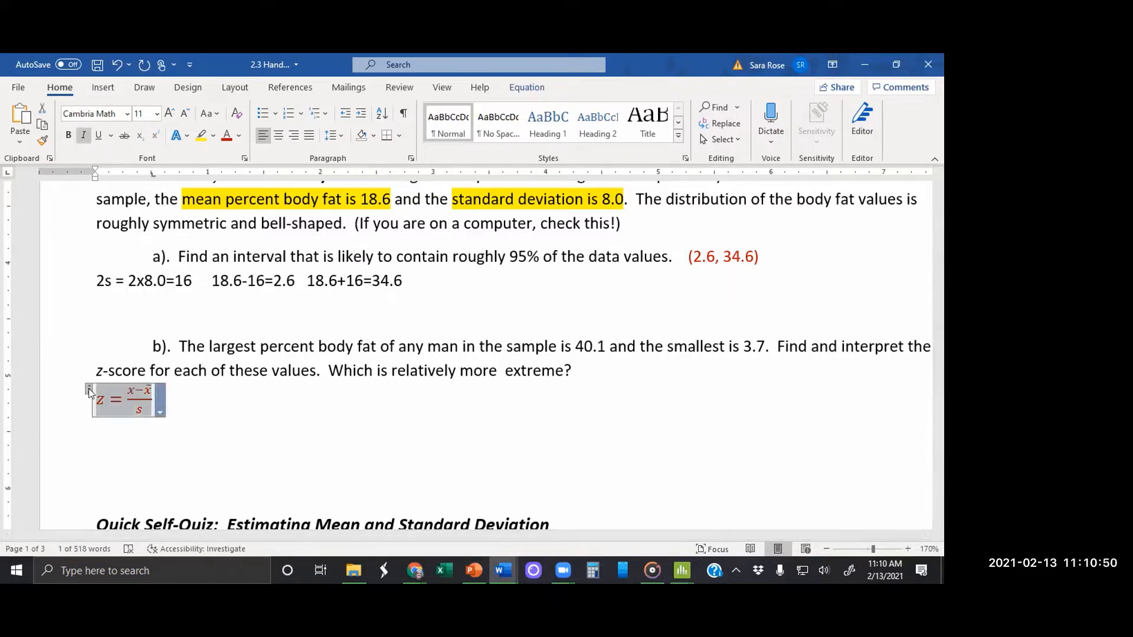
left_click(227, 395)
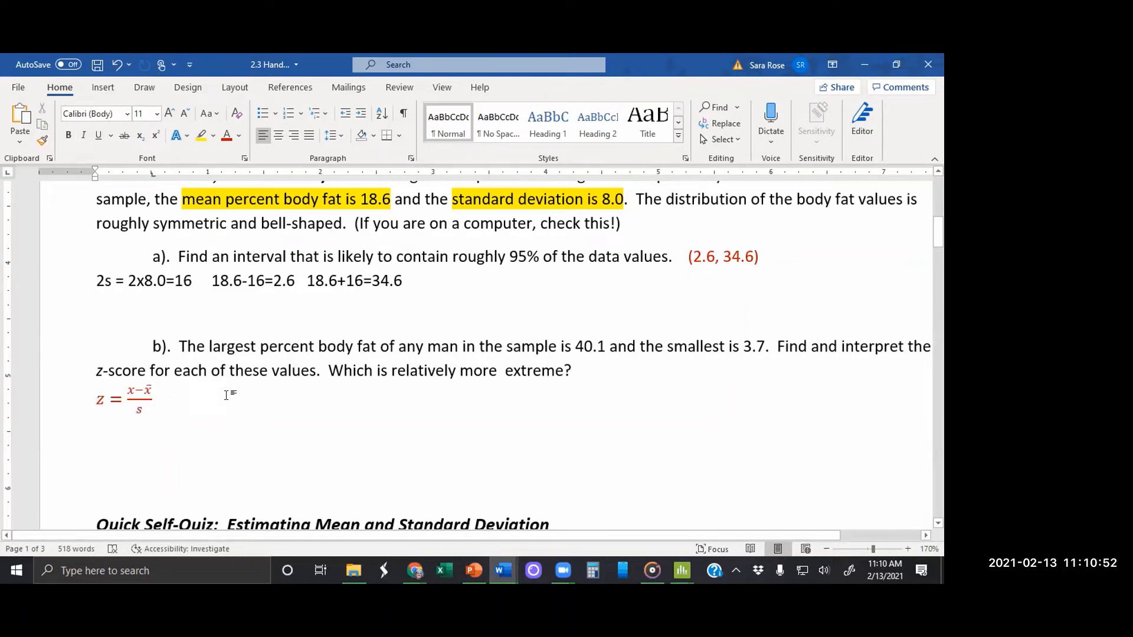
key("ctrl+v")
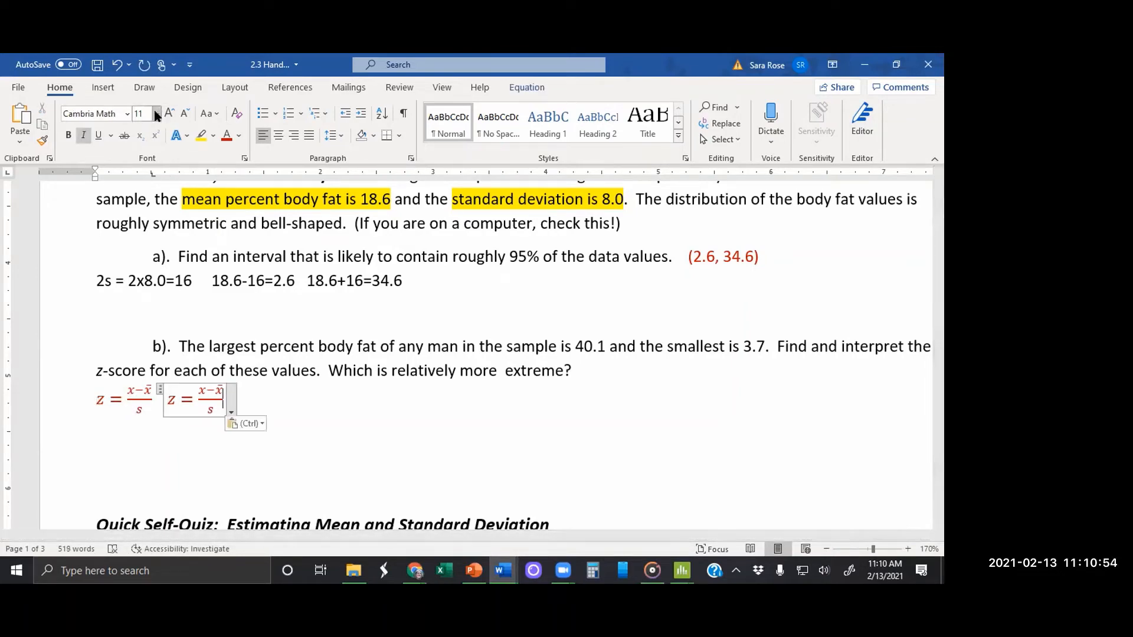
left_click(157, 114)
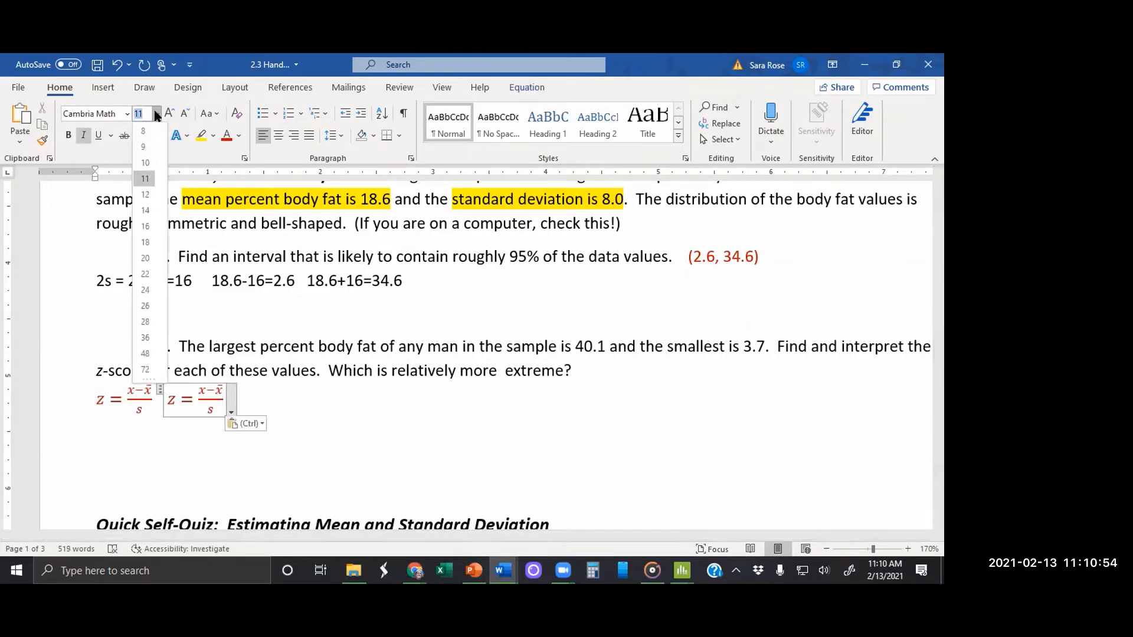
left_click(144, 227)
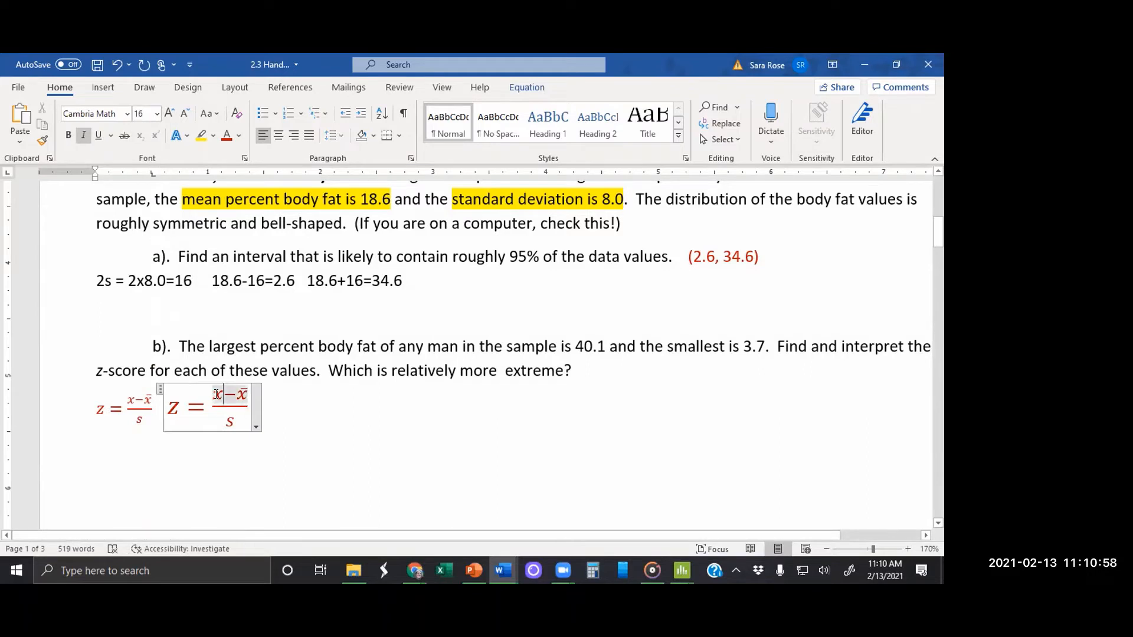
Step: Replace the numerator of the enlarged z-score formula with 40.1−18.6
key("BackSpace")
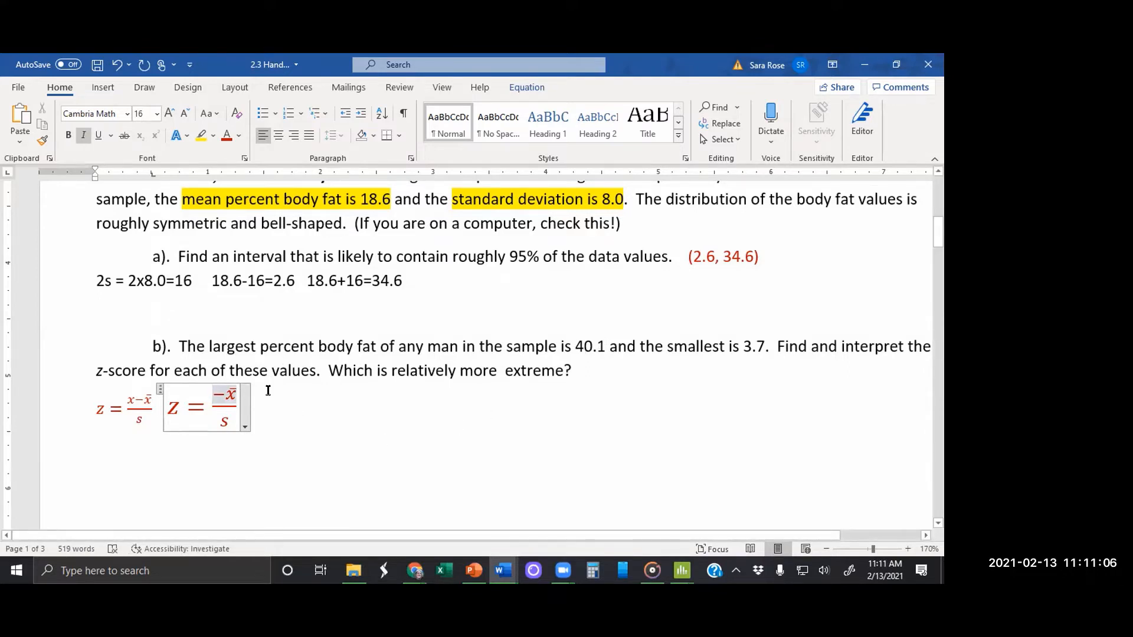
type("0.1")
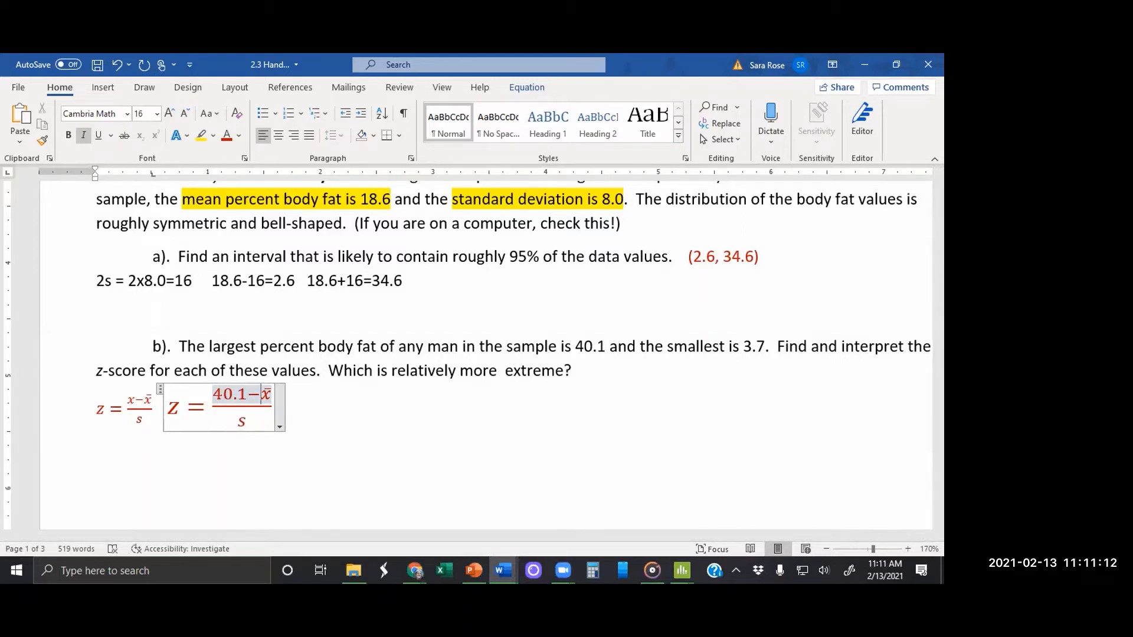
key("shift+Right")
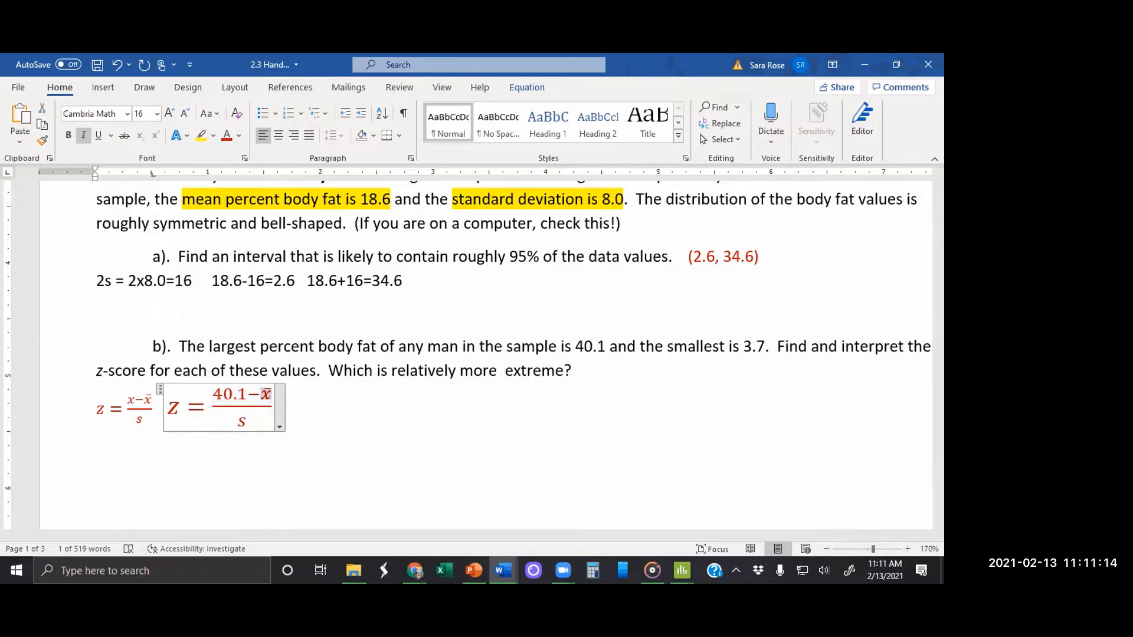
key("BackSpace")
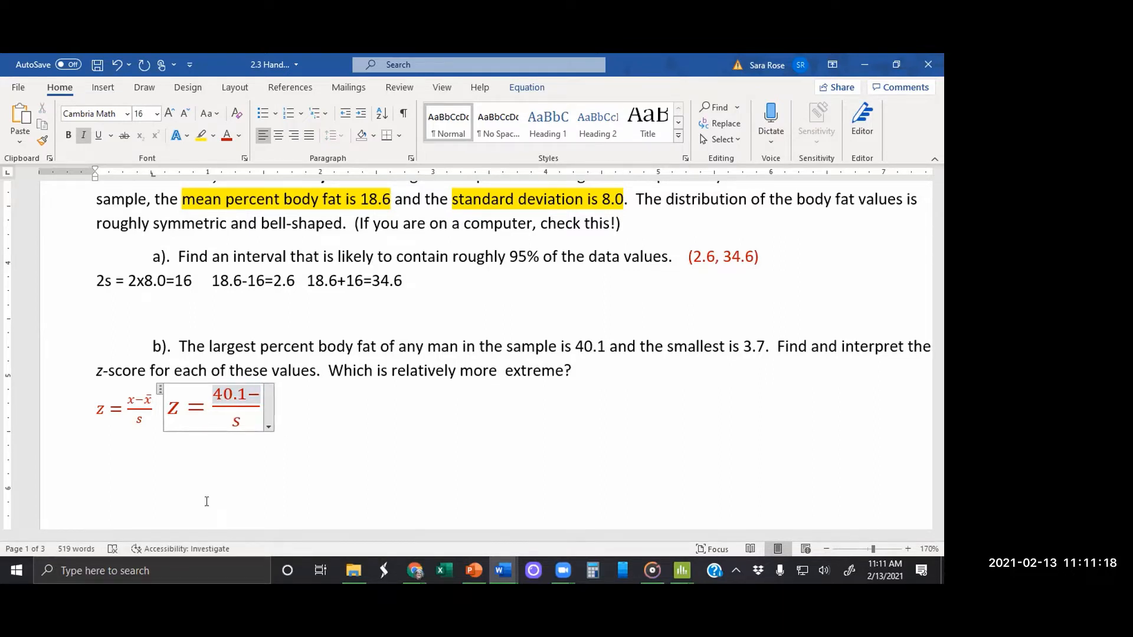
type("18.6")
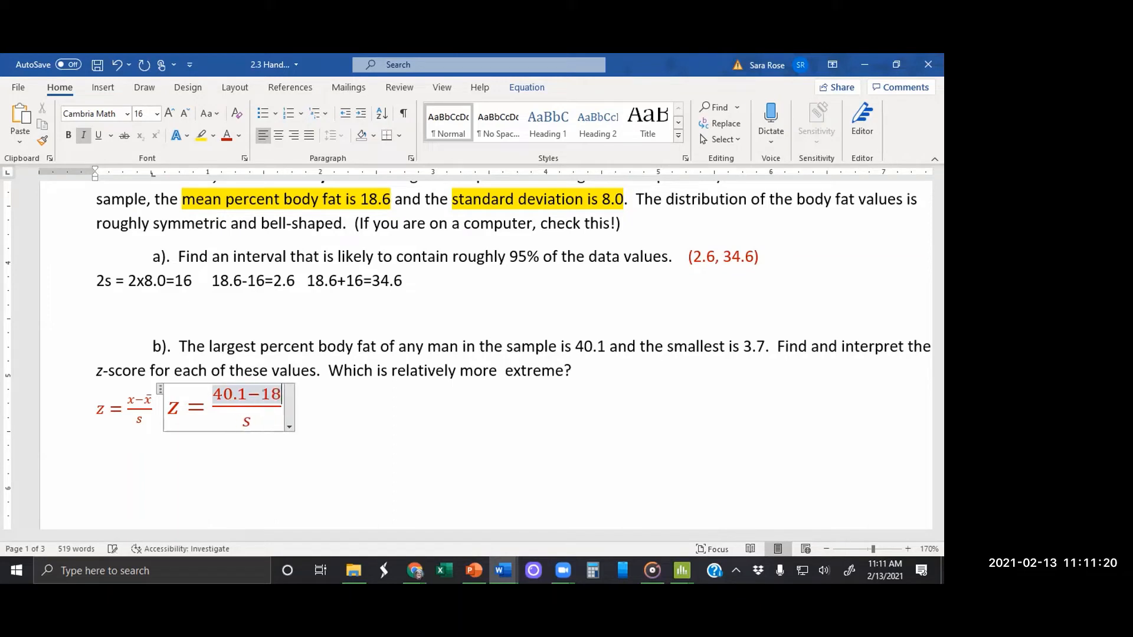
Step: Replace s in the enlarged z-score formula's denominator with 8.0 and add the result "= 2.69" after the fraction
left_click(256, 420)
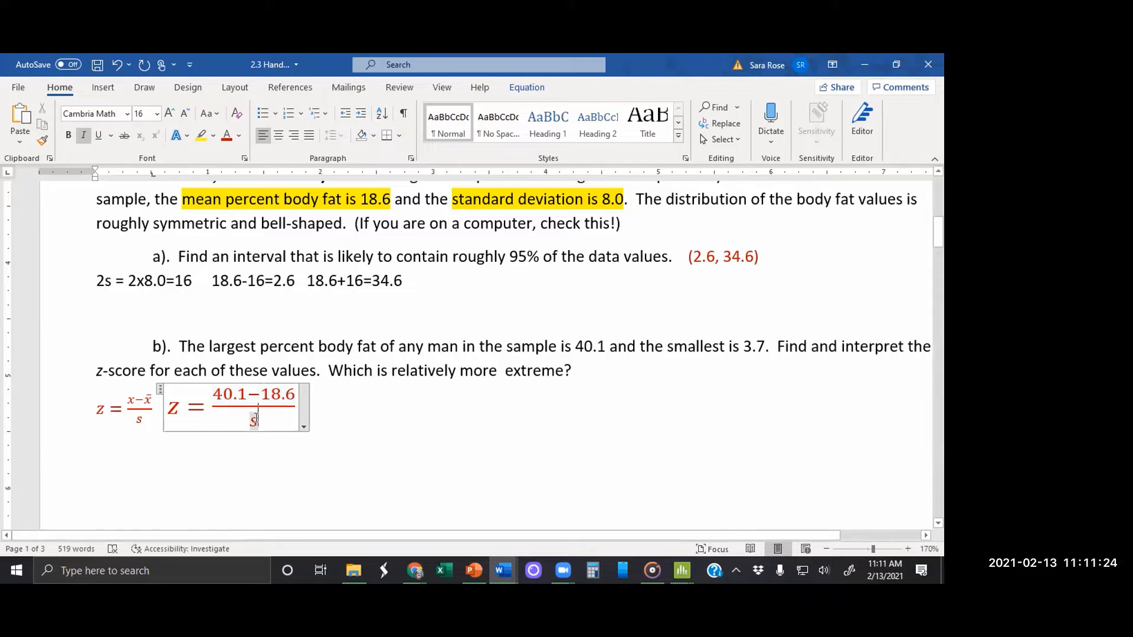
double_click(249, 420)
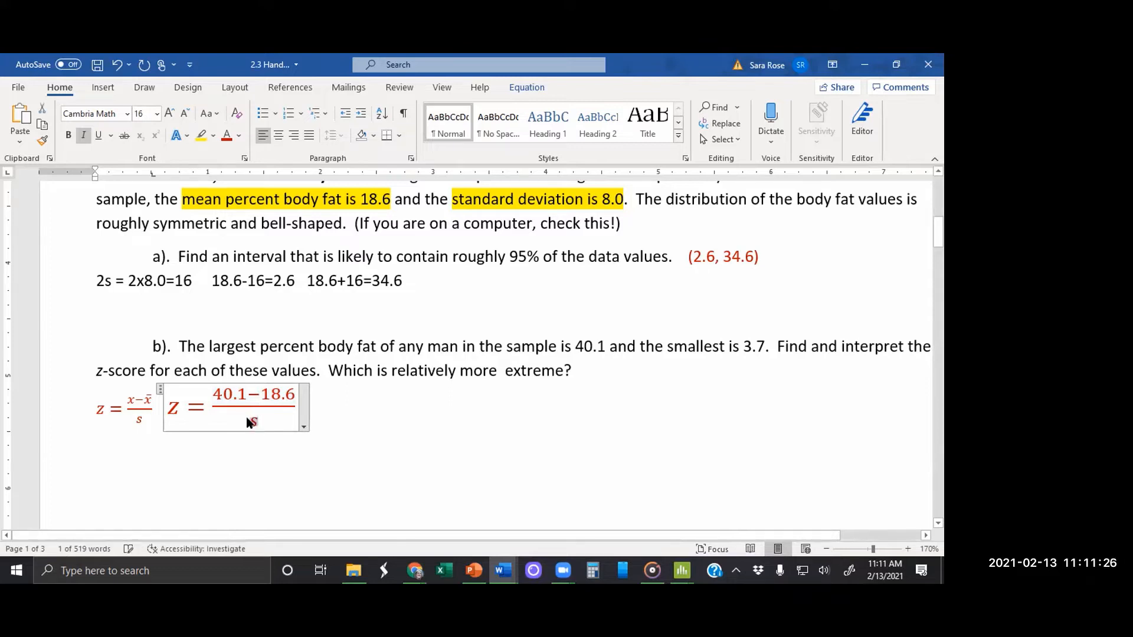
type("8.0")
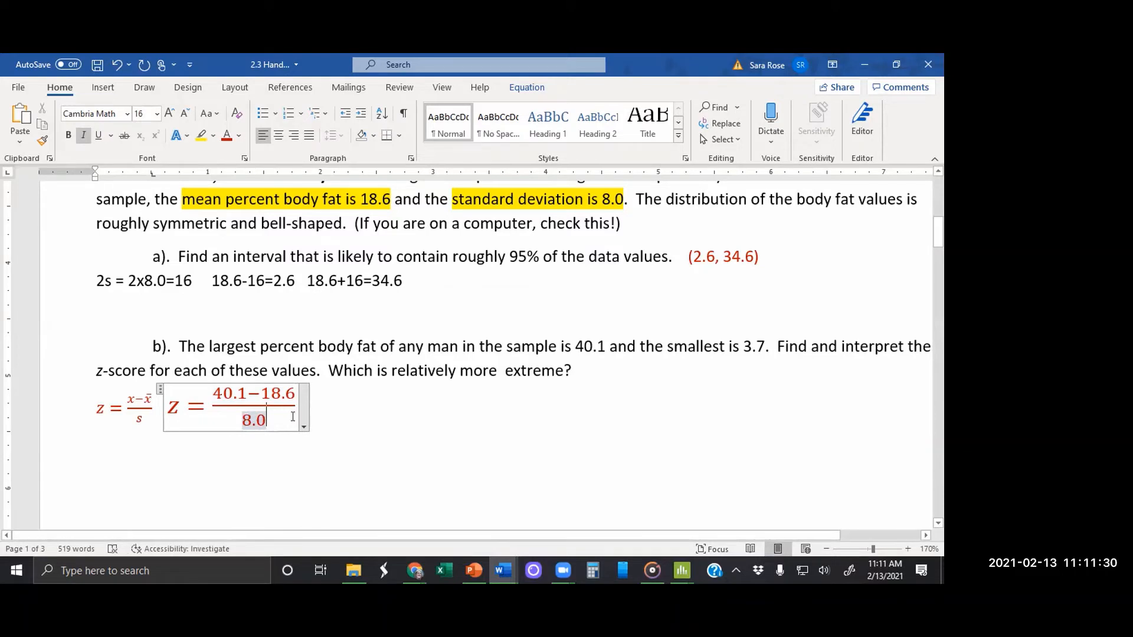
left_click(297, 405)
type("=")
type("2.69")
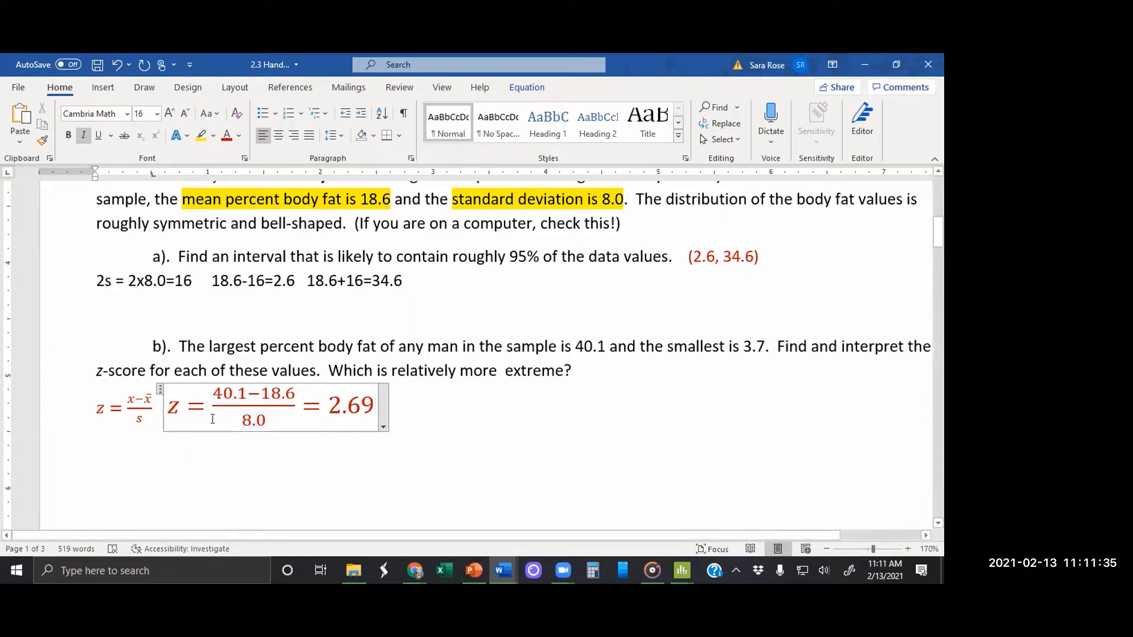
Step: Copy the z = (40.1−18.6)/8.0 part of the equation, without its result, and paste it after 2.69 on the same line
left_click(158, 391)
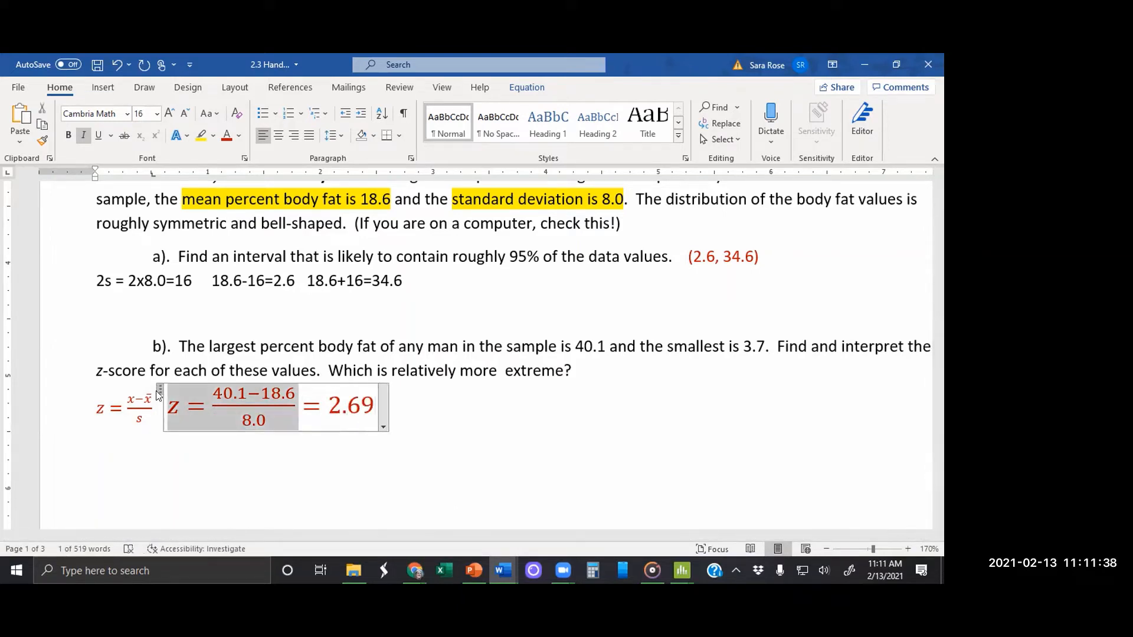
left_click(460, 397)
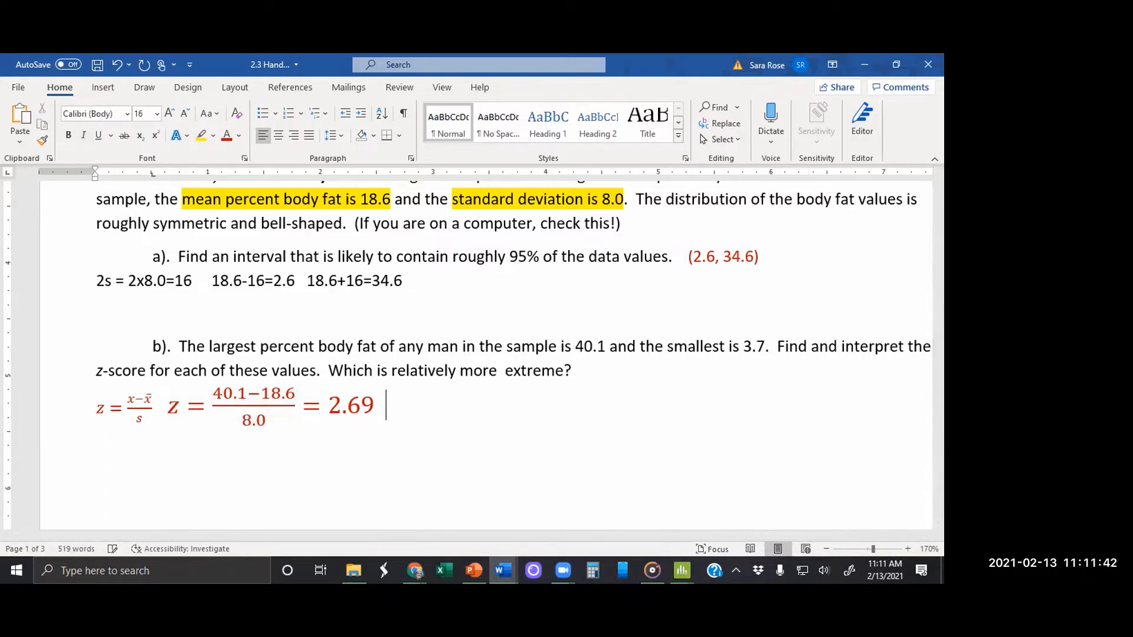
key("ctrl+v")
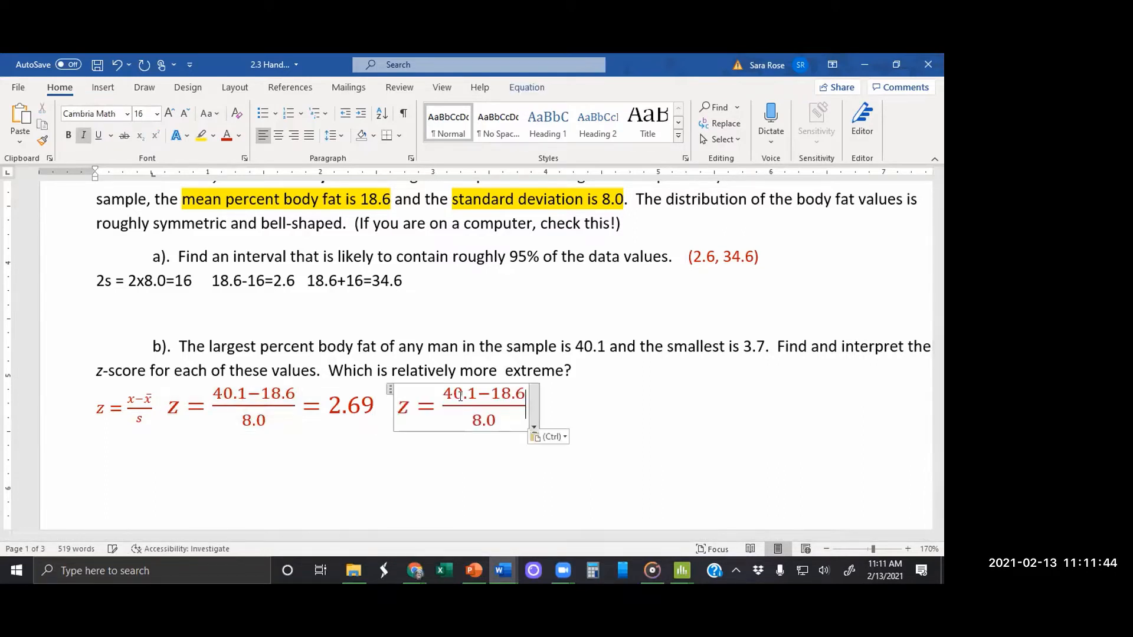
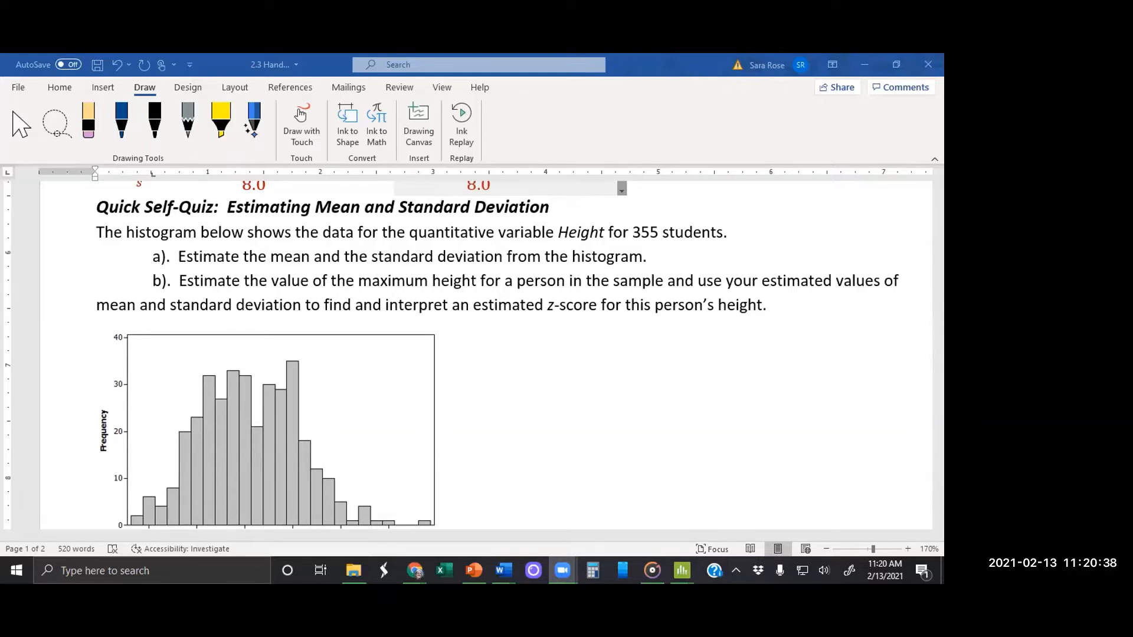
Step: Sketch a blue bell curve over the height histogram and add a vertical center line at 68
left_click(123, 125)
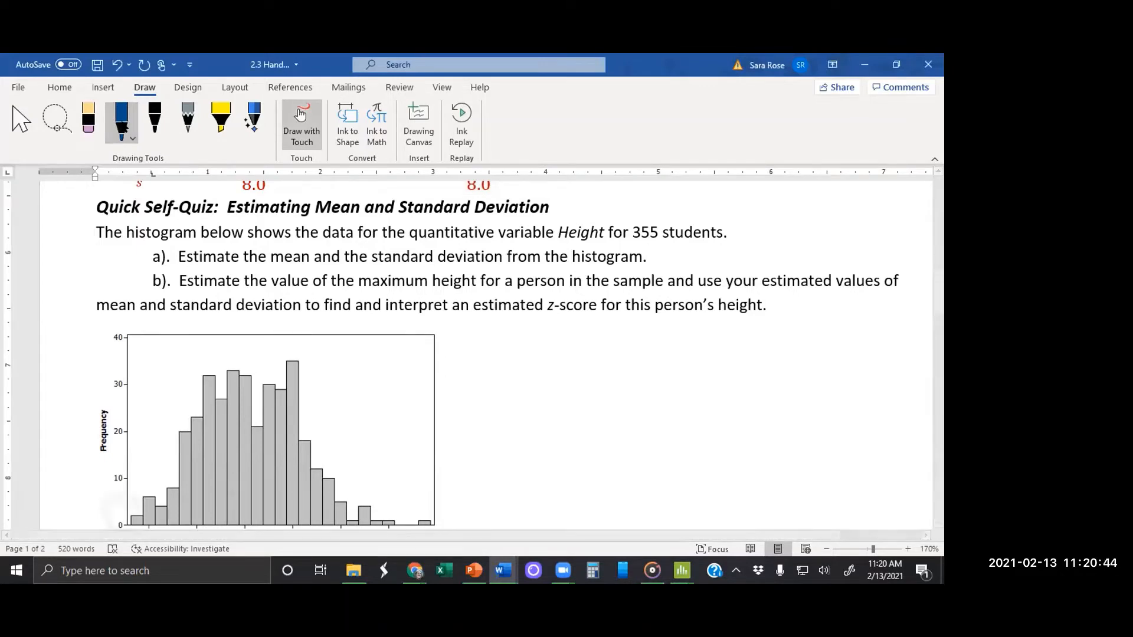
mouse_move(116, 506)
left_mouse_down()
mouse_move(236, 369)
mouse_move(285, 388)
mouse_move(369, 512)
mouse_move(404, 525)
left_mouse_up()
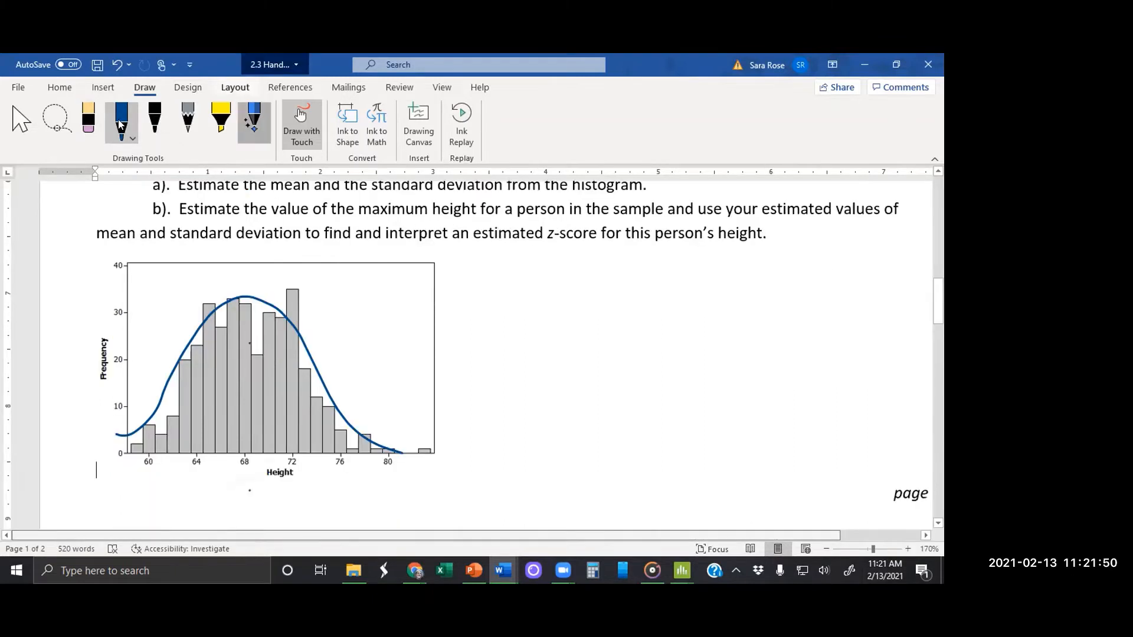
left_click_drag(244, 466, 245, 273)
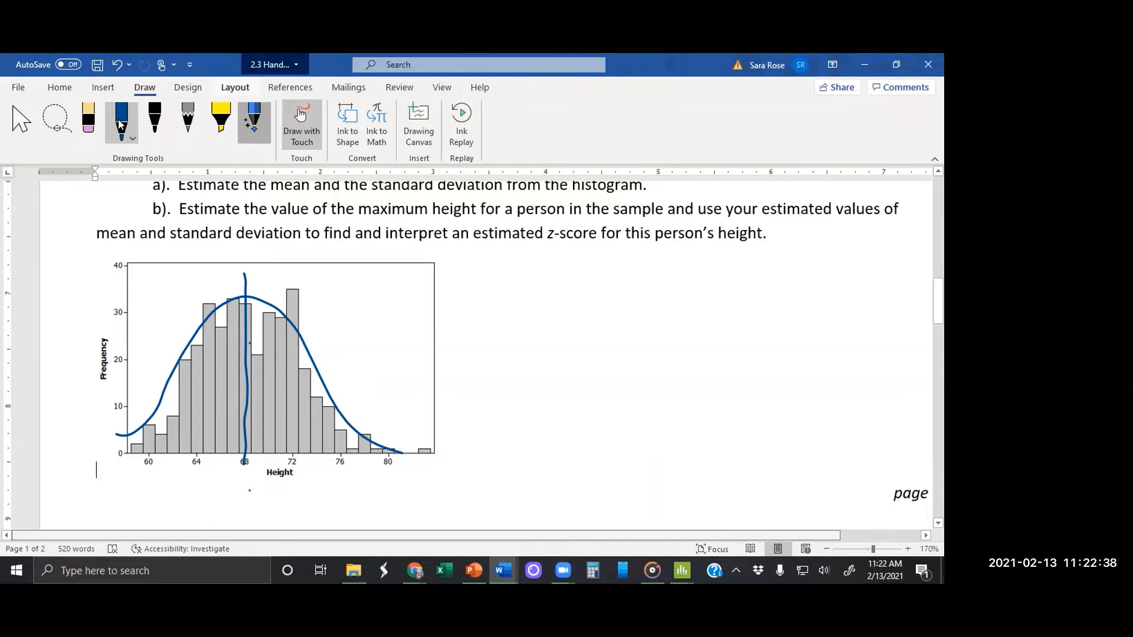
Step: Mark height 60 with a short vertical line and draw an arrow pointing at the histogram's far-right bar
mouse_move(148, 400)
left_mouse_down()
mouse_move(147, 477)
mouse_move(146, 397)
left_mouse_up()
mouse_move(525, 440)
left_mouse_down()
mouse_move(449, 447)
mouse_move(469, 455)
left_mouse_up()
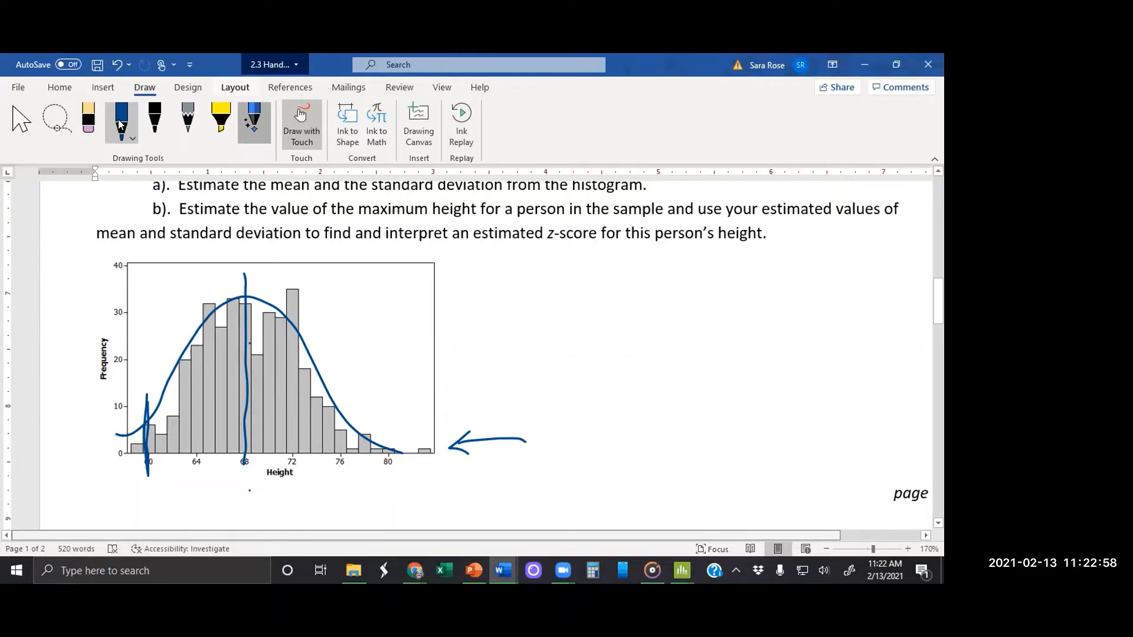
Step: Draw a brace under the histogram axis from 60 to 68 and handwrite 2S=8 beneath it
left_click(119, 123)
left_click(116, 115)
mouse_move(132, 458)
left_mouse_down()
mouse_move(137, 475)
mouse_move(179, 484)
mouse_move(203, 474)
left_mouse_up()
mouse_move(141, 458)
left_mouse_down()
mouse_move(177, 490)
mouse_move(241, 464)
left_mouse_up()
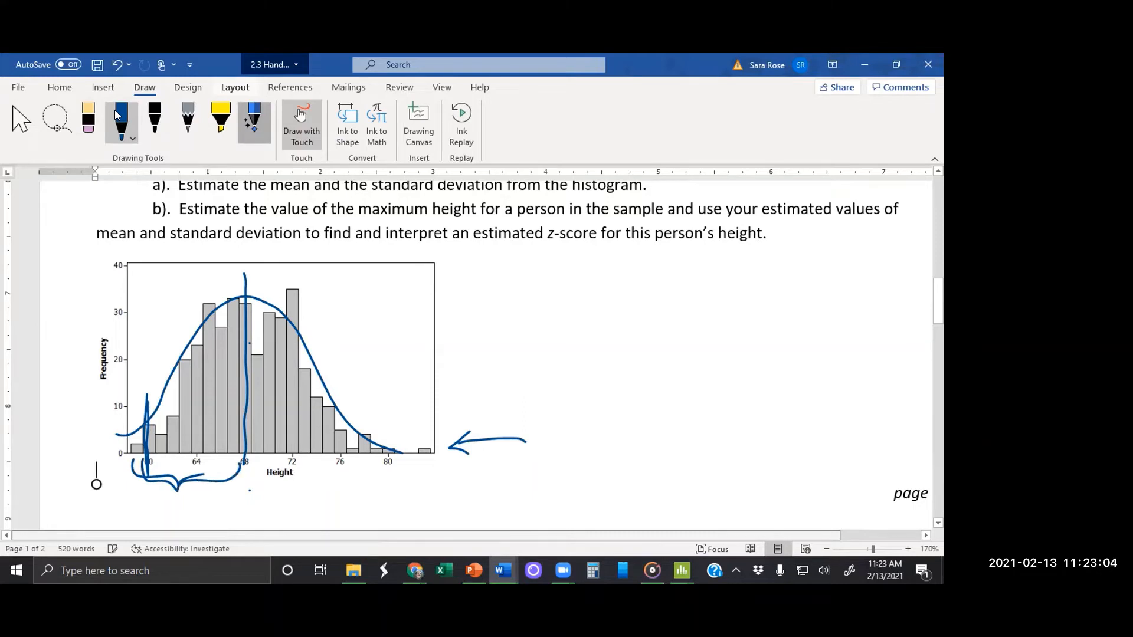
mouse_move(147, 501)
left_mouse_down()
mouse_move(166, 514)
mouse_move(198, 511)
left_mouse_up()
left_click_drag(223, 495, 219, 518)
Step: Draw a matching brace from 68 to 76 labeled 2S=8, and mark height 76 with a vertical line
mouse_move(245, 458)
left_mouse_down()
mouse_move(251, 472)
mouse_move(285, 477)
mouse_move(334, 462)
left_mouse_up()
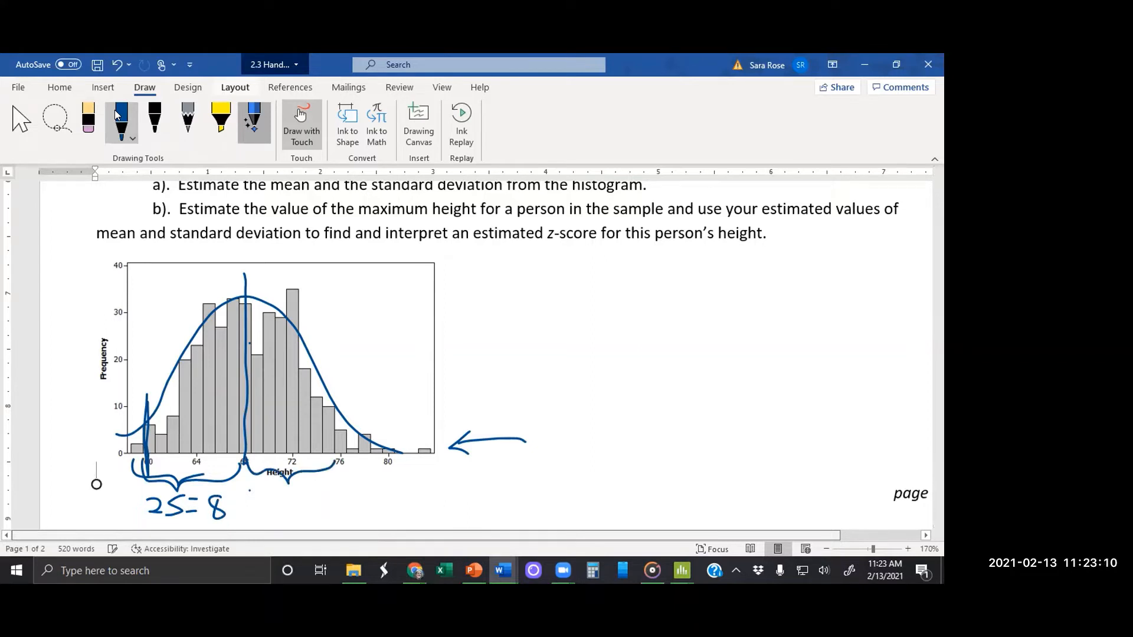
left_click_drag(258, 498, 275, 512)
mouse_move(292, 496)
left_mouse_down()
mouse_move(306, 489)
mouse_move(286, 511)
mouse_move(324, 492)
mouse_move(323, 505)
left_mouse_up()
mouse_move(349, 490)
left_mouse_down()
mouse_move(338, 497)
mouse_move(348, 492)
left_mouse_up()
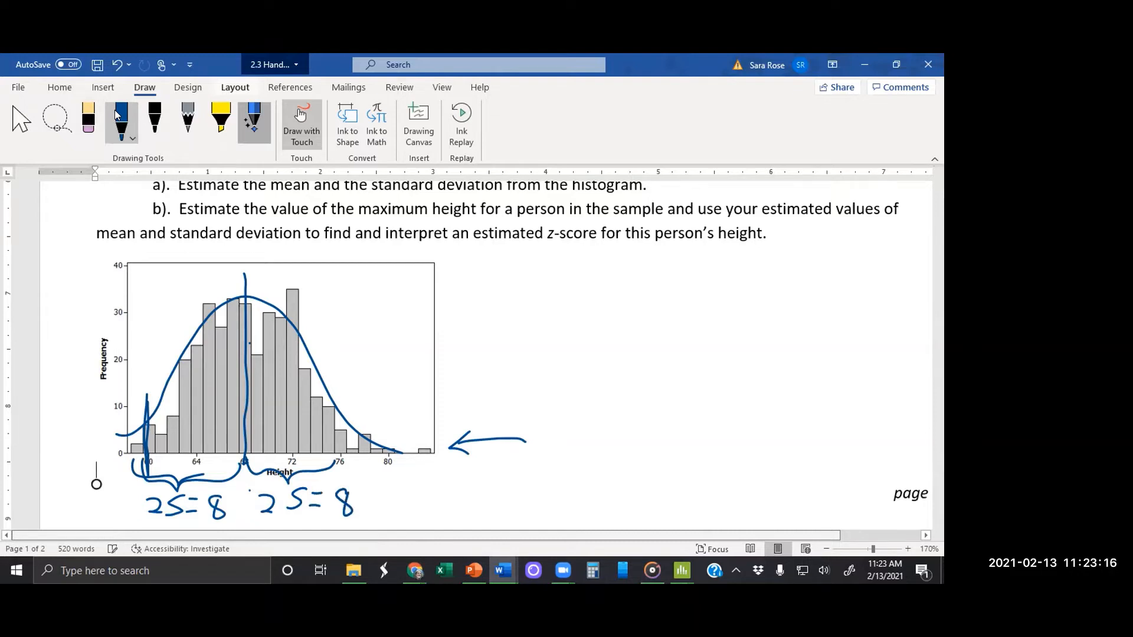
left_click_drag(341, 383, 342, 460)
Step: Sketch arrows pointing outward from the 60 and 76 marks to indicate the histogram's two tails
left_click_drag(369, 486, 405, 486)
mouse_move(401, 472)
left_mouse_down()
mouse_move(419, 480)
mouse_move(406, 488)
left_mouse_up()
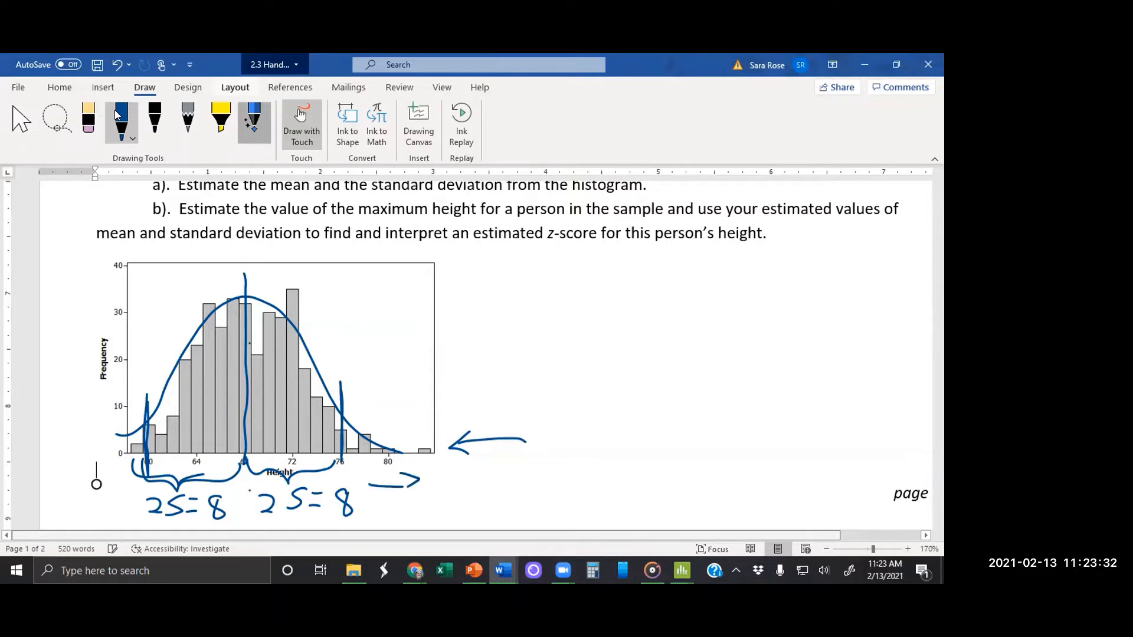
left_click_drag(116, 413, 116, 434)
left_click_drag(80, 436, 52, 443)
left_click_drag(52, 442, 66, 454)
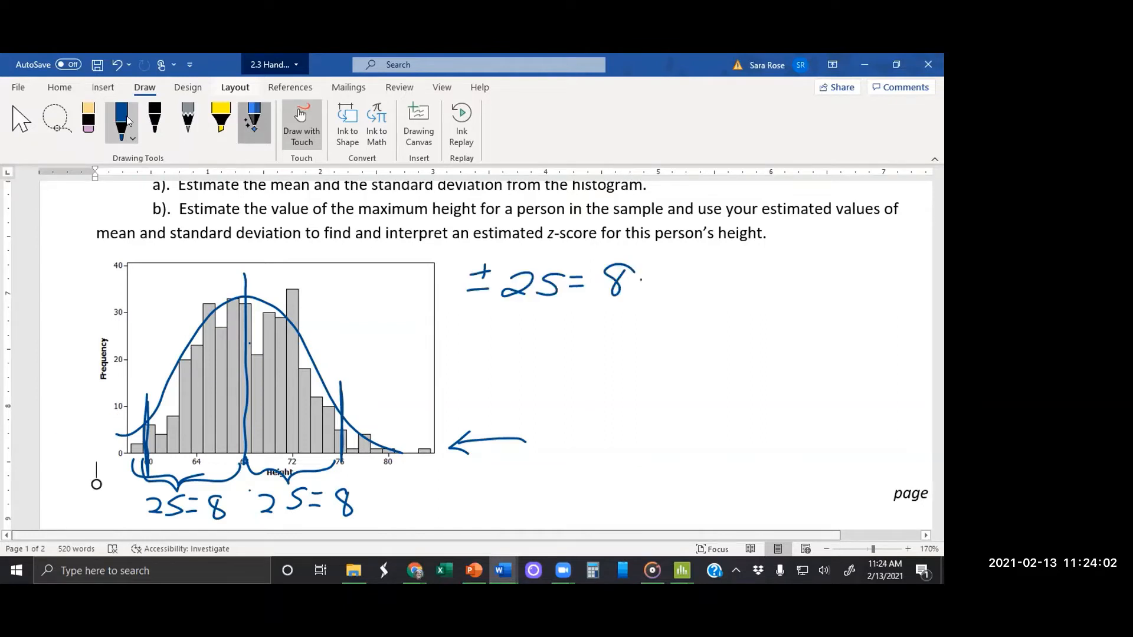
Step: Handwrite S = 4 below the ±2S = 8 equation beside the histogram
mouse_move(555, 322)
left_mouse_down()
mouse_move(531, 355)
mouse_move(580, 329)
mouse_move(579, 345)
mouse_move(621, 340)
mouse_move(613, 362)
left_mouse_up()
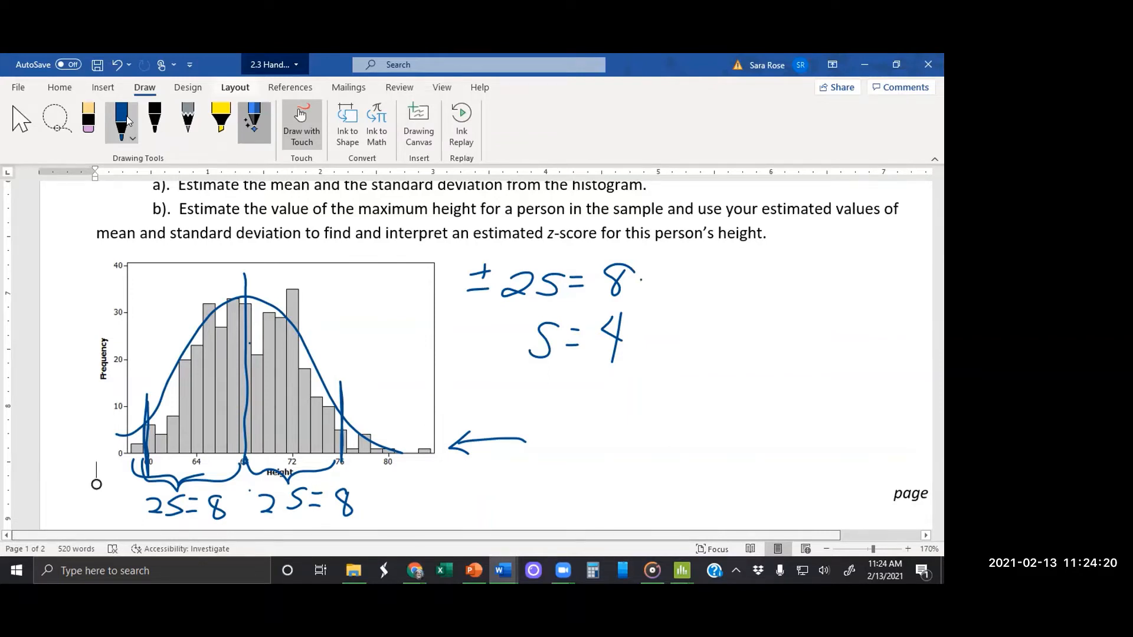
Step: Circle the histogram's far-right bar and handwrite 84 in. at the tail of the arrow pointing to it
mouse_move(428, 435)
left_mouse_down()
mouse_move(411, 451)
mouse_move(429, 459)
mouse_move(423, 434)
left_mouse_up()
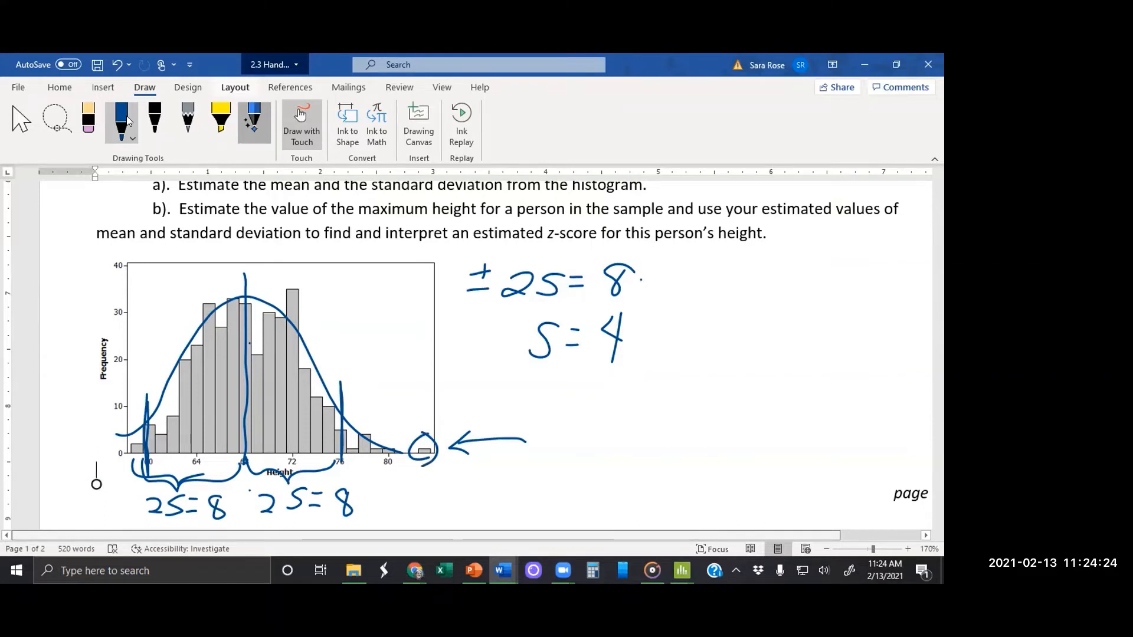
left_click(82, 384)
left_click(82, 408)
left_click(83, 440)
left_click(93, 248)
mouse_move(580, 429)
left_mouse_down()
mouse_move(563, 441)
mouse_move(578, 428)
mouse_move(603, 439)
mouse_move(600, 451)
mouse_move(649, 442)
mouse_move(653, 451)
left_mouse_up()
left_click(671, 452)
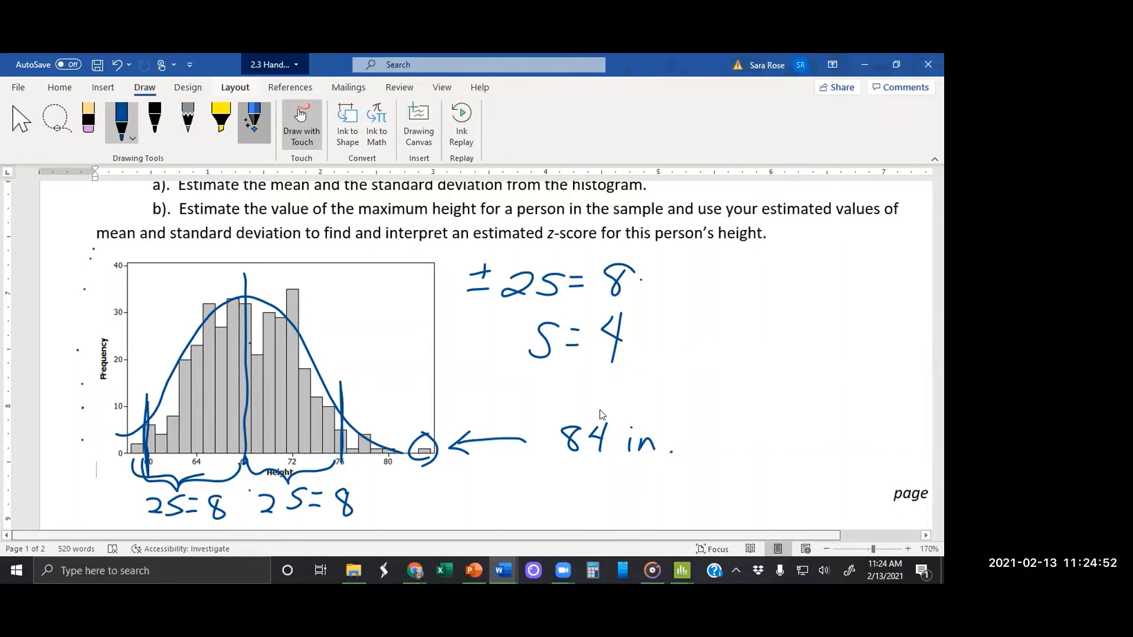
left_click(927, 377)
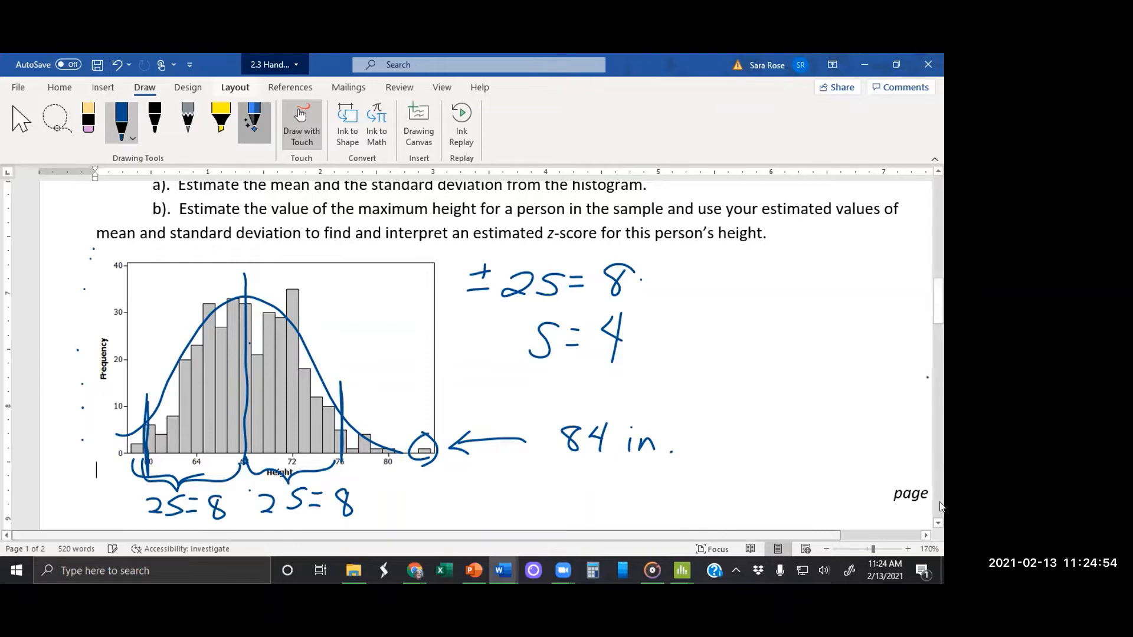
Step: Stop inking and copy the general red z-score formula from part b of the body fat example
left_click_drag(938, 308, 935, 271)
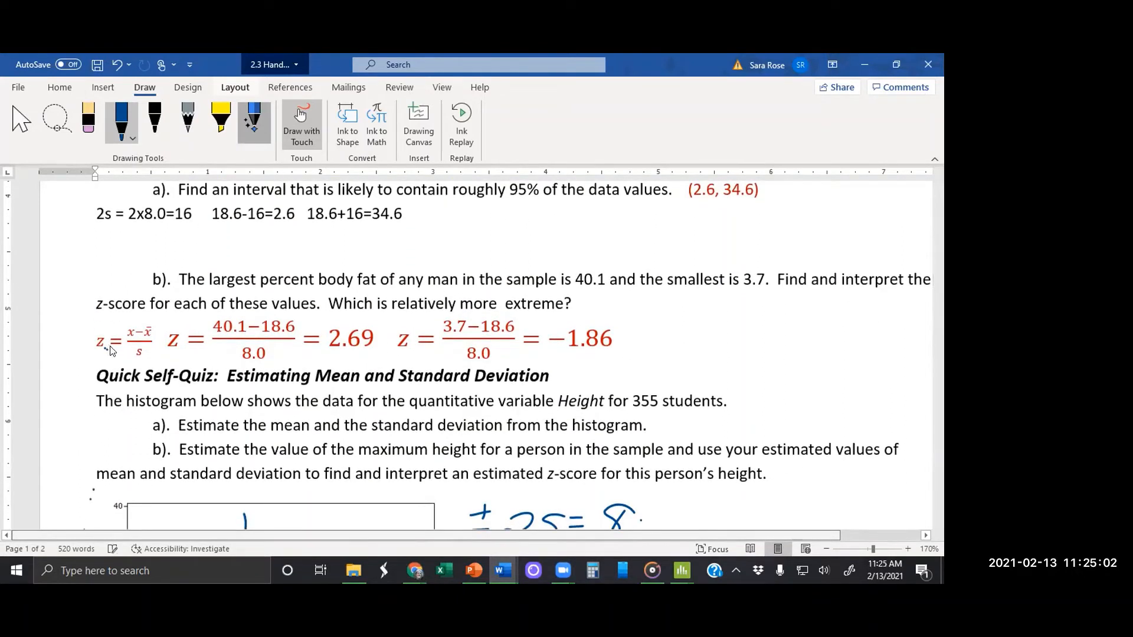
key("Escape")
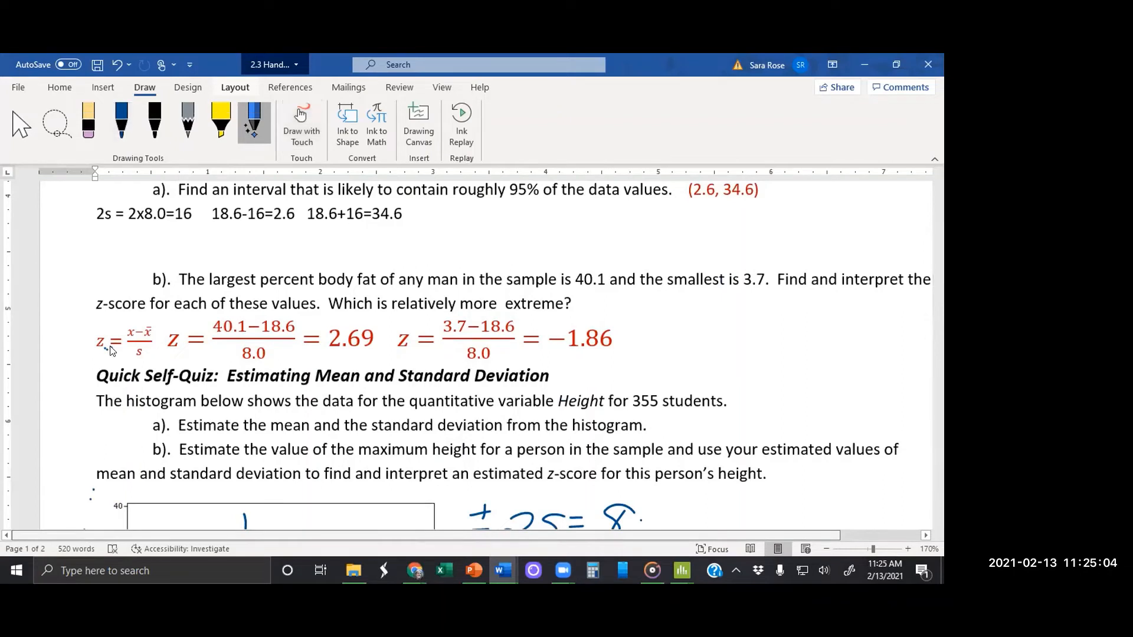
left_click(108, 347)
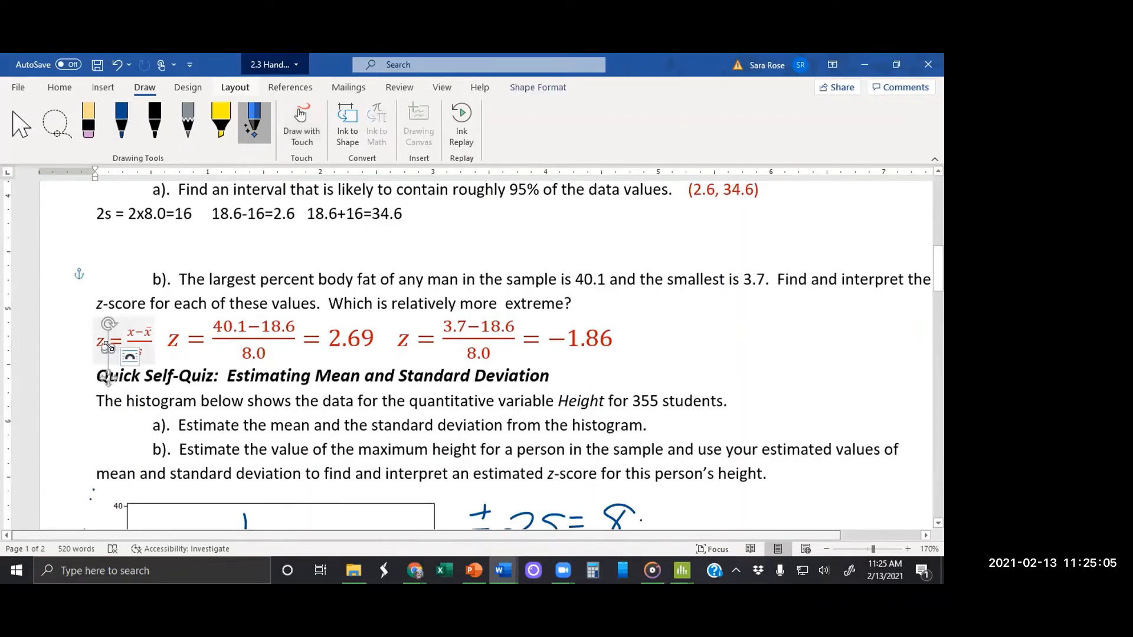
left_click(140, 341)
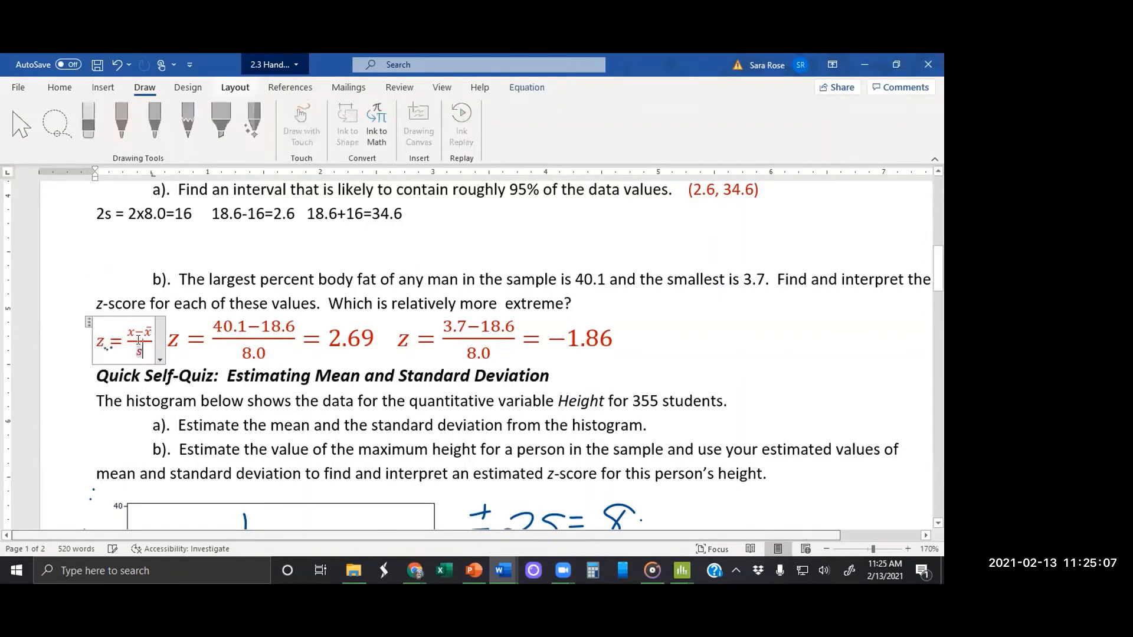
left_click(88, 324)
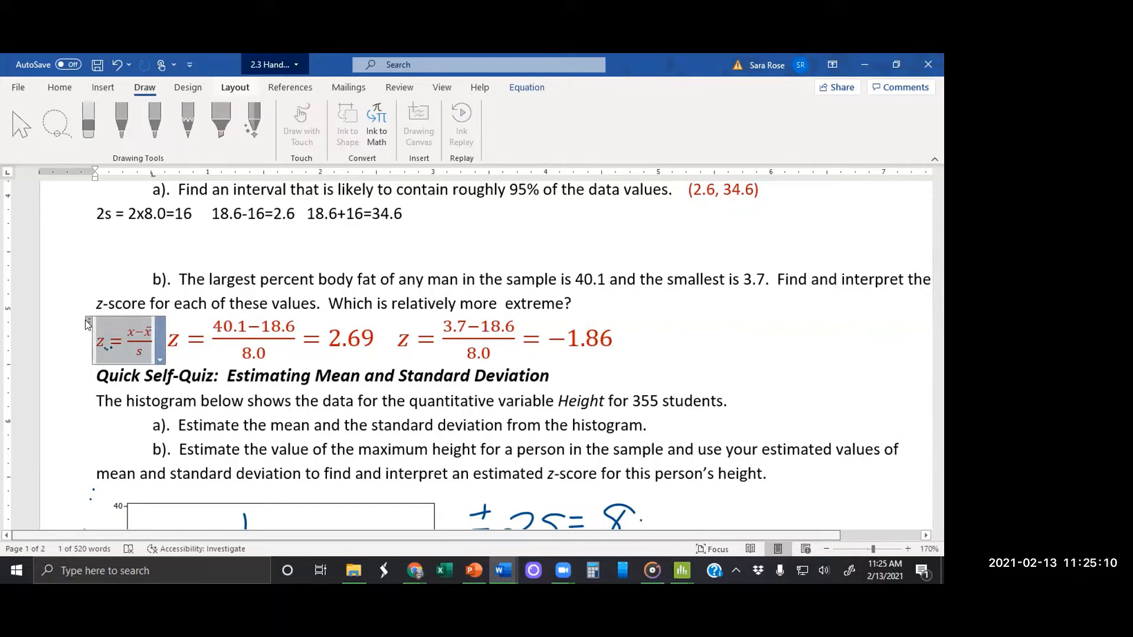
Step: Paste the copied z-score formula into the blank area below the 84 in. note beside the histogram
left_click(938, 523)
left_click(938, 524)
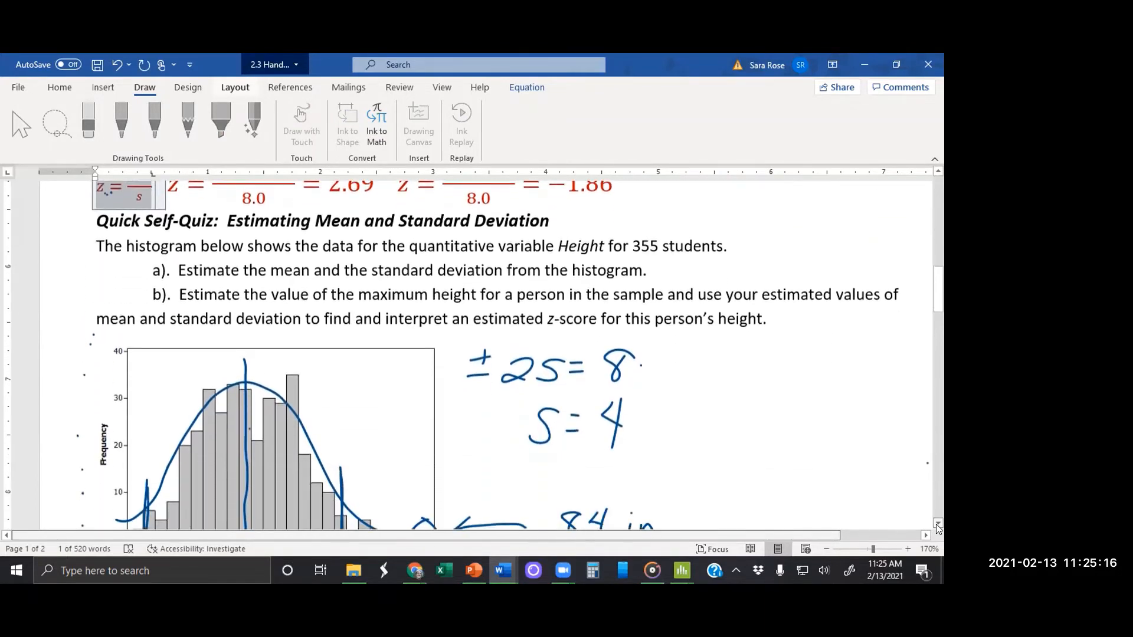
left_click(938, 524)
left_click(939, 525)
left_click(938, 525)
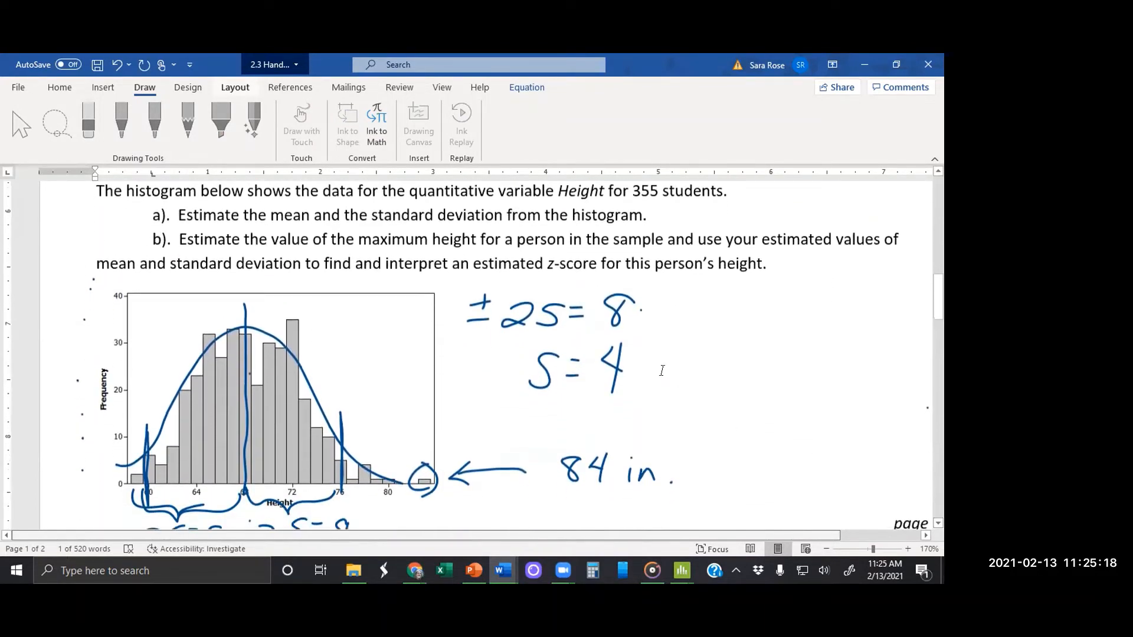
left_click(677, 341)
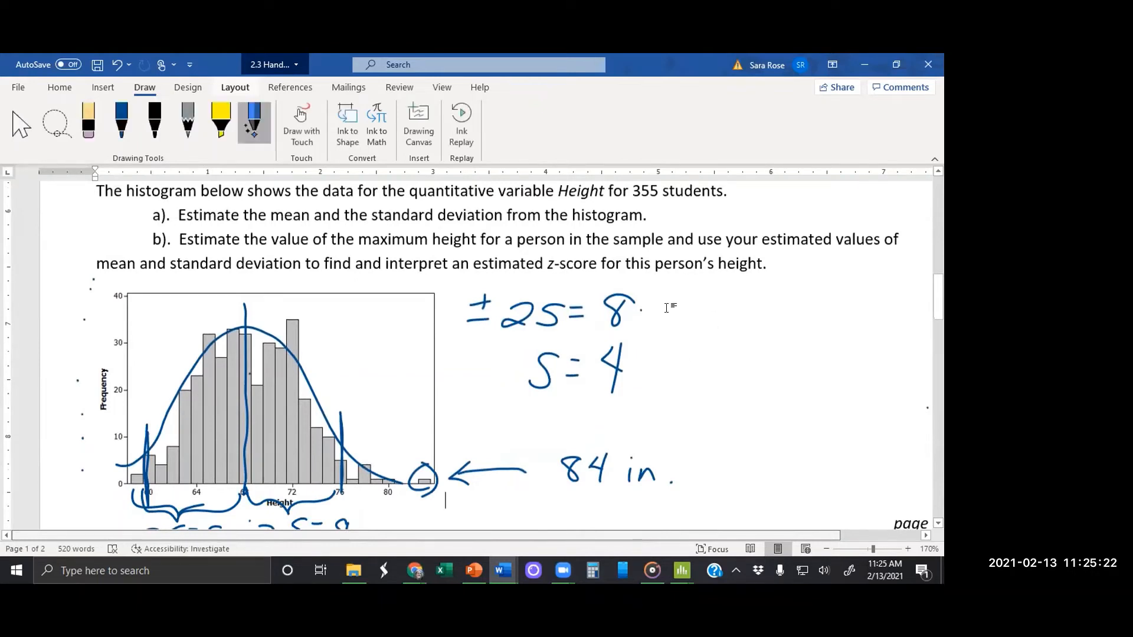
double_click(489, 407)
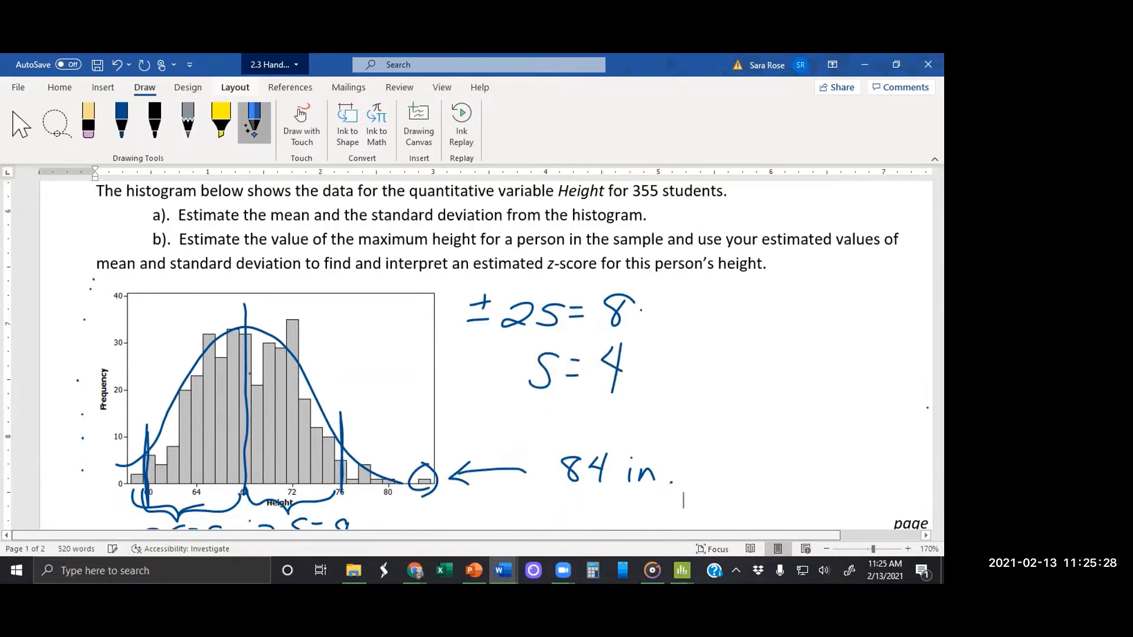
key("ctrl+v")
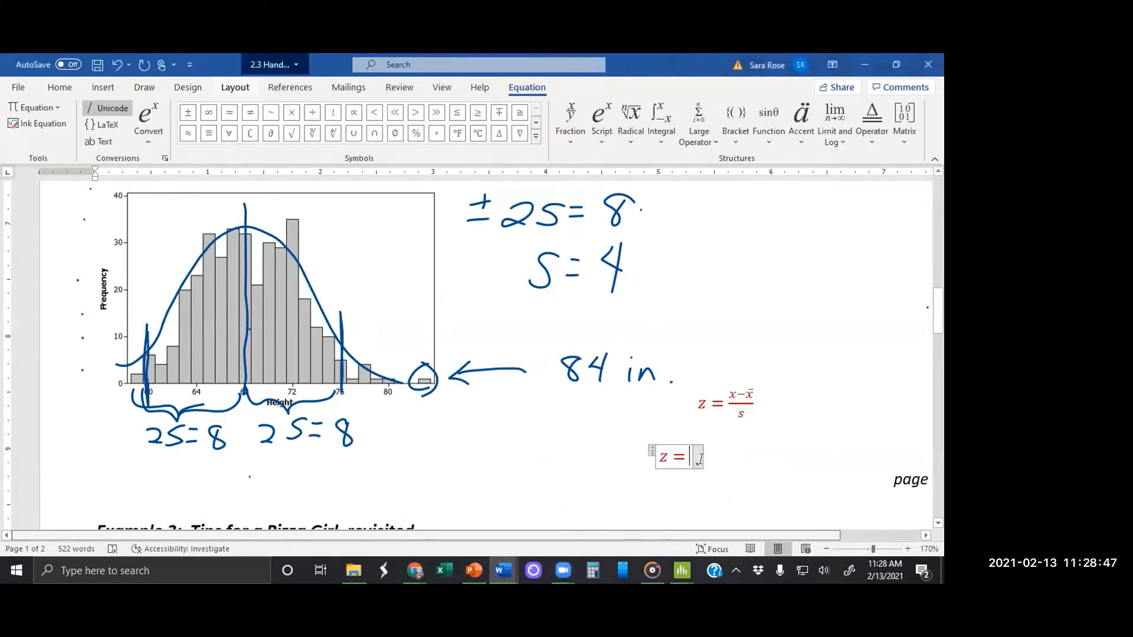
Step: Insert a stacked fraction after z = in the new equation, with 84−68 as numerator and 4 as denominator
left_click(568, 131)
left_click(588, 198)
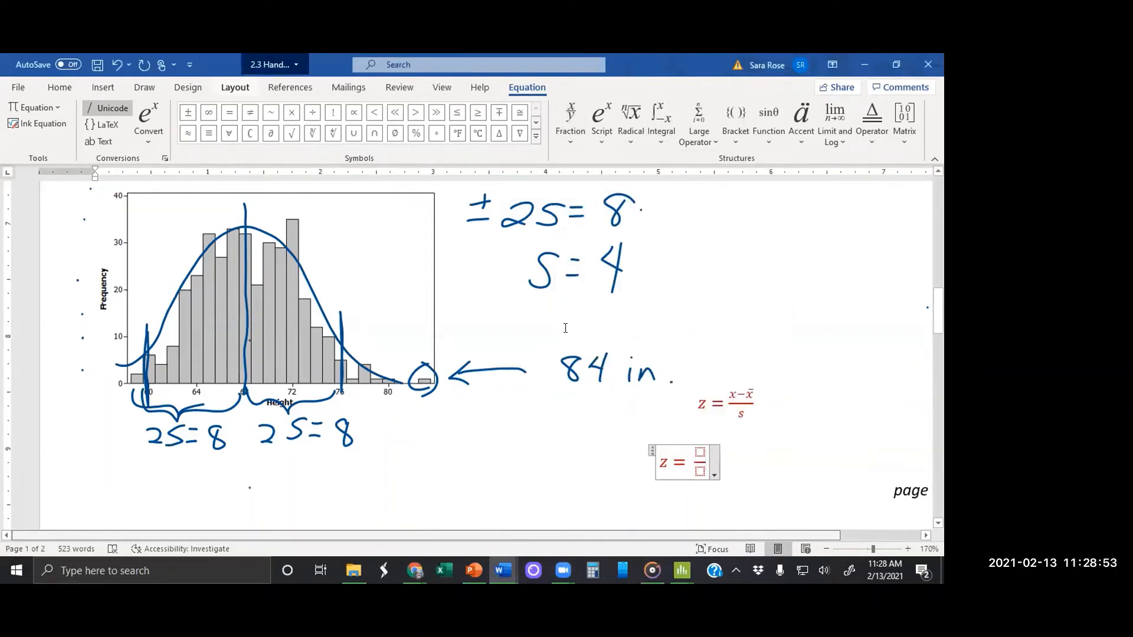
left_click(700, 452)
type("8")
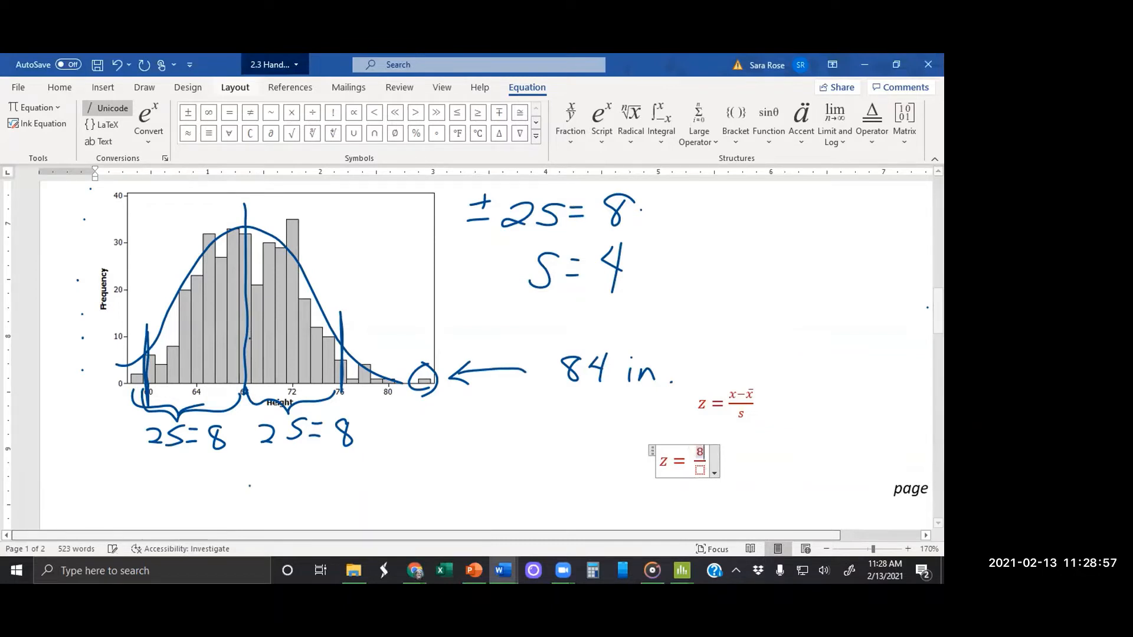
type("4-")
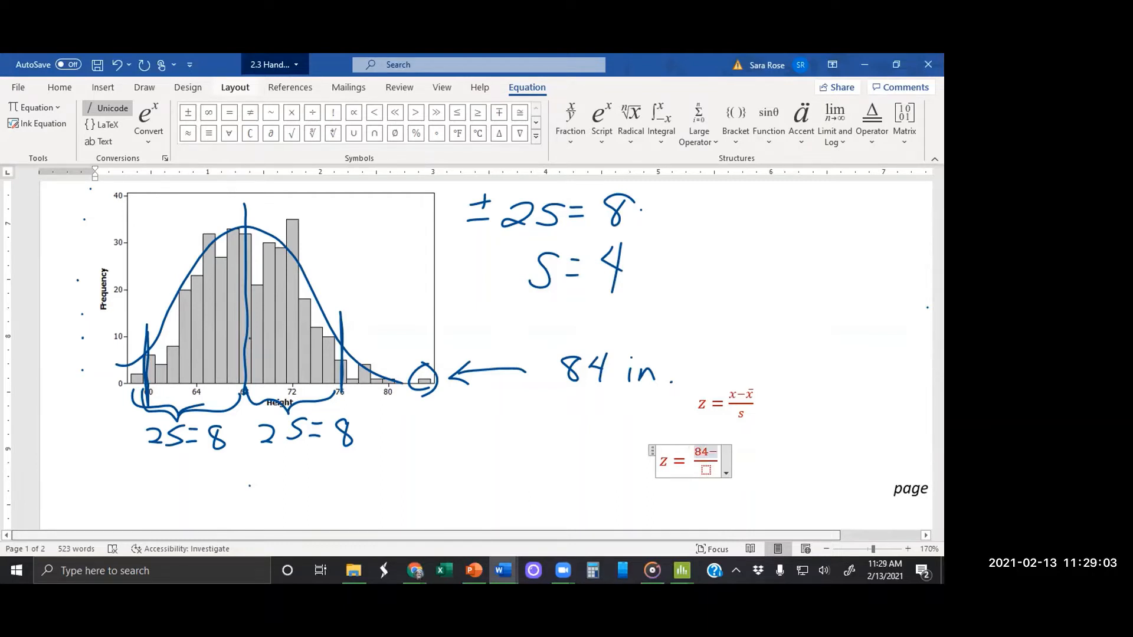
type("68")
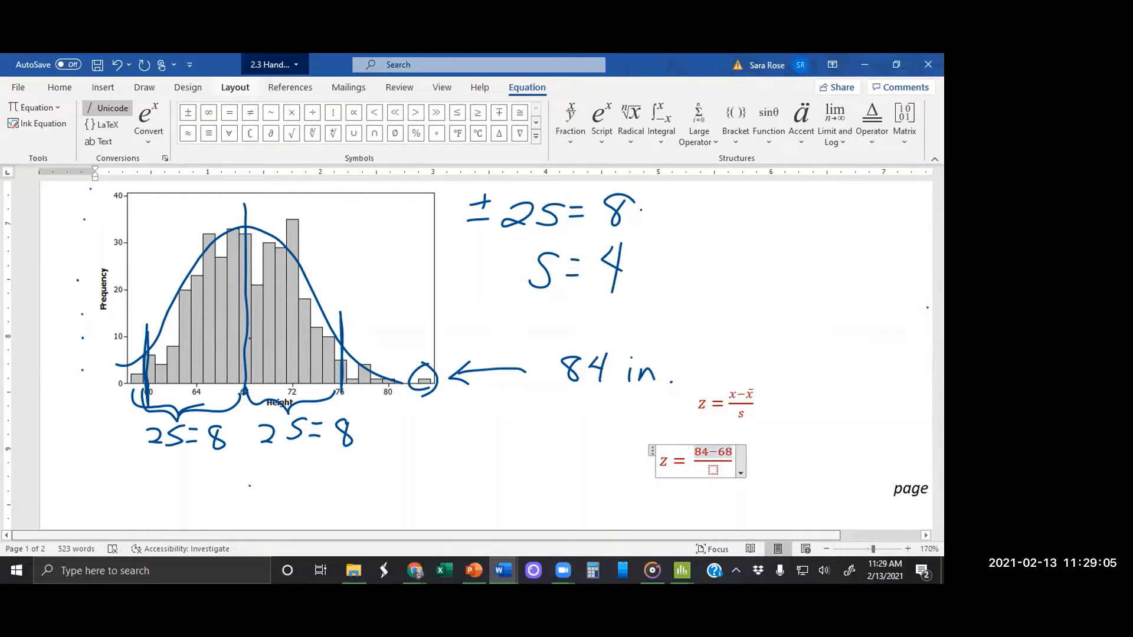
left_click(713, 470)
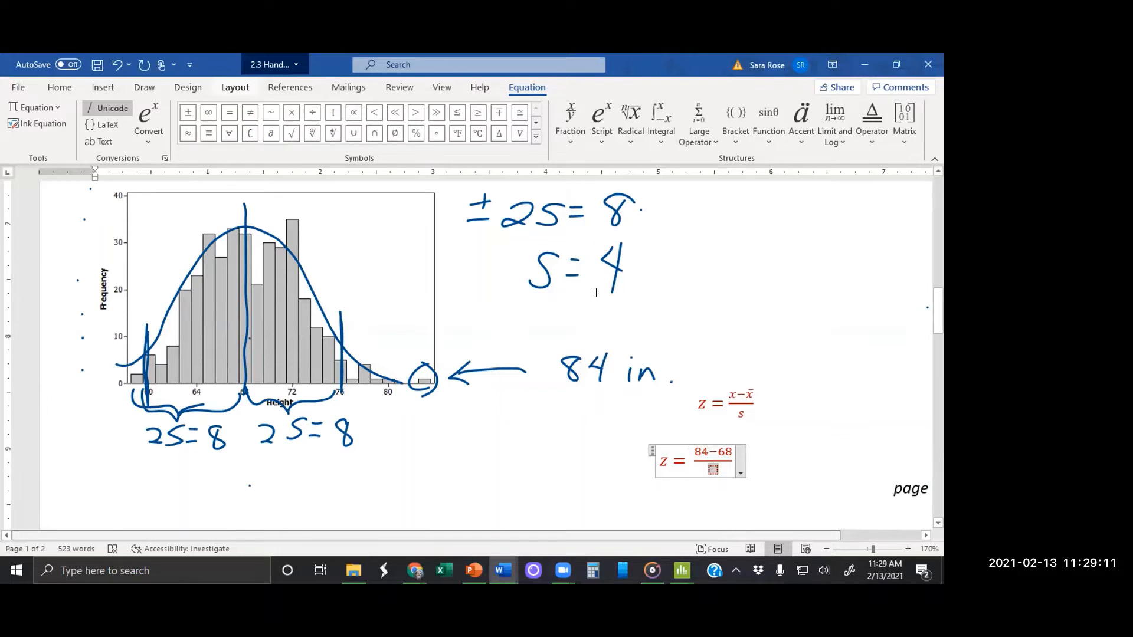
type("4")
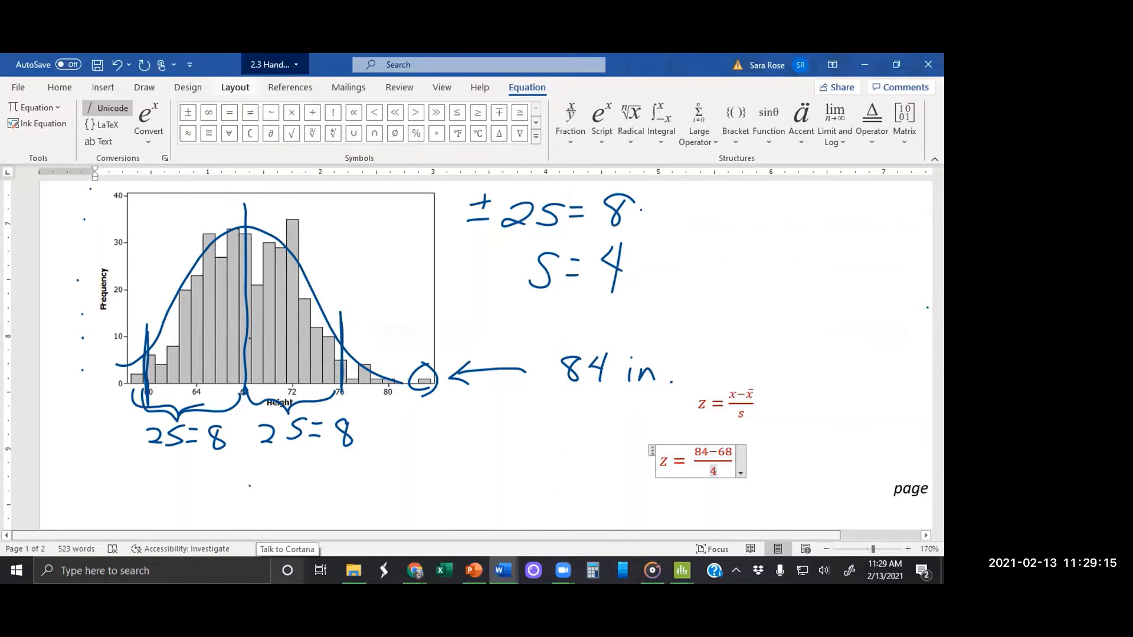
type("=")
Step: Add = 3.75 after the (84−68)/4 fraction and leave the equation
key("BackSpace")
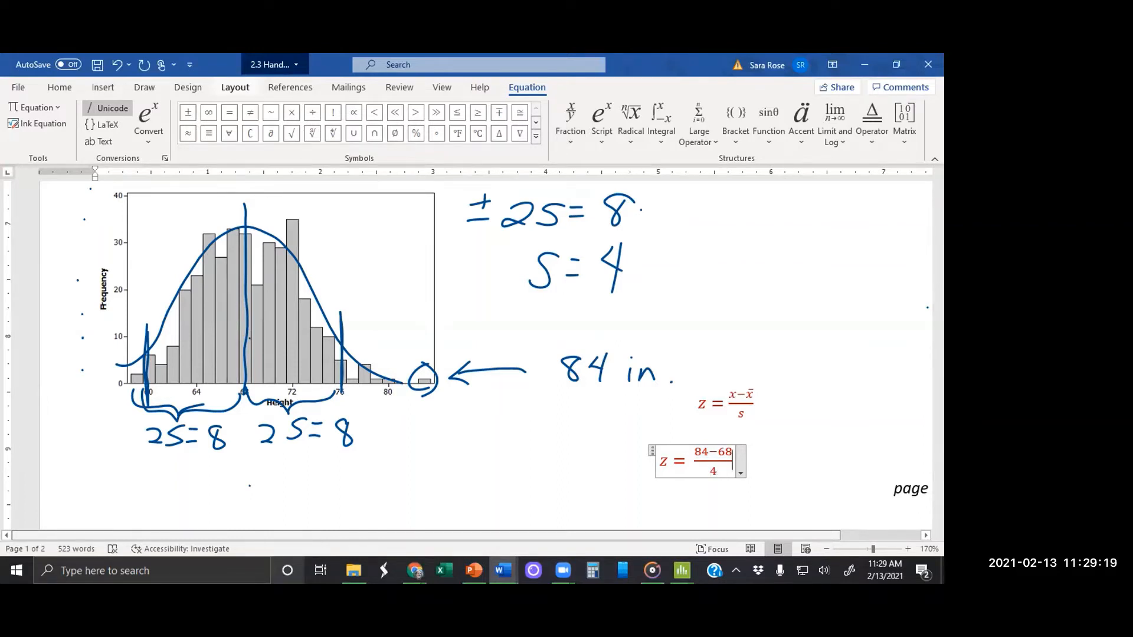
type("= ")
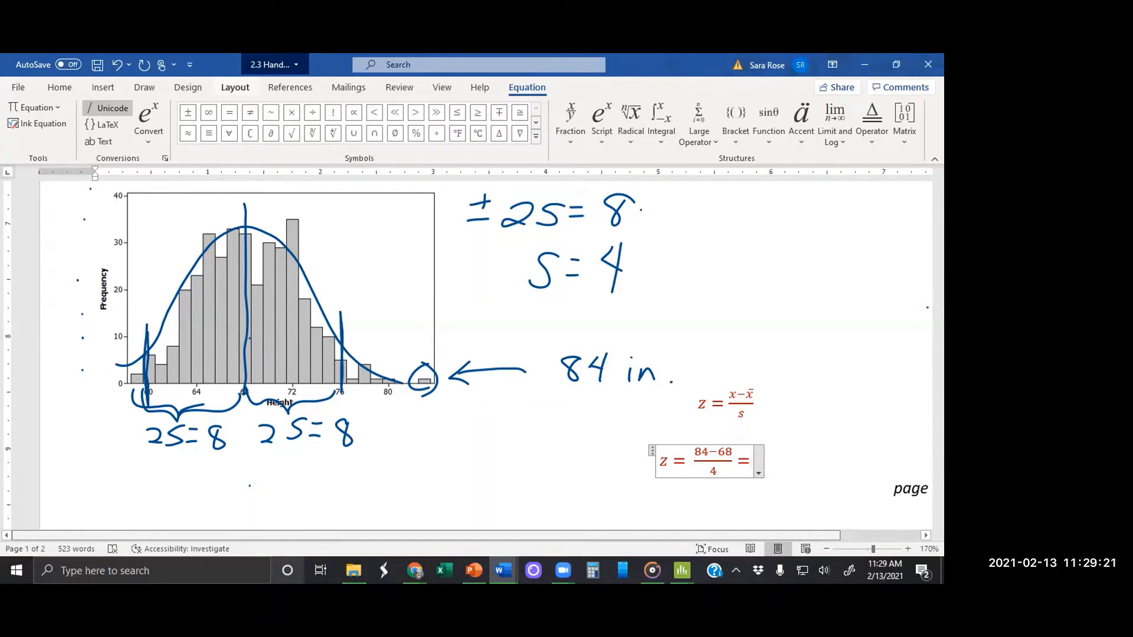
type("3.7")
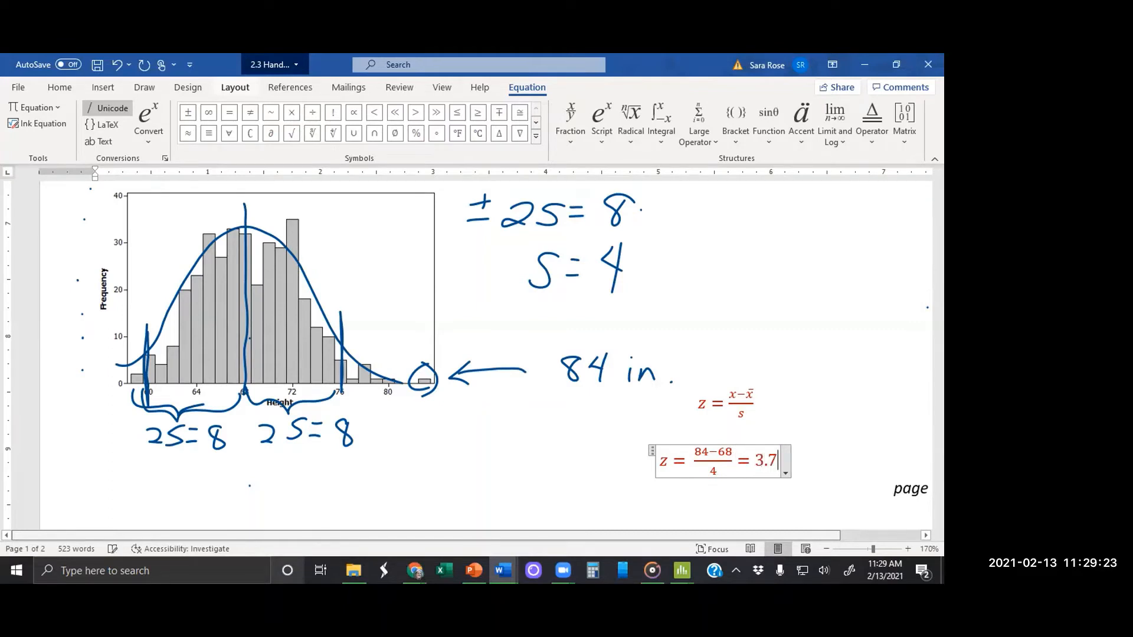
type("5")
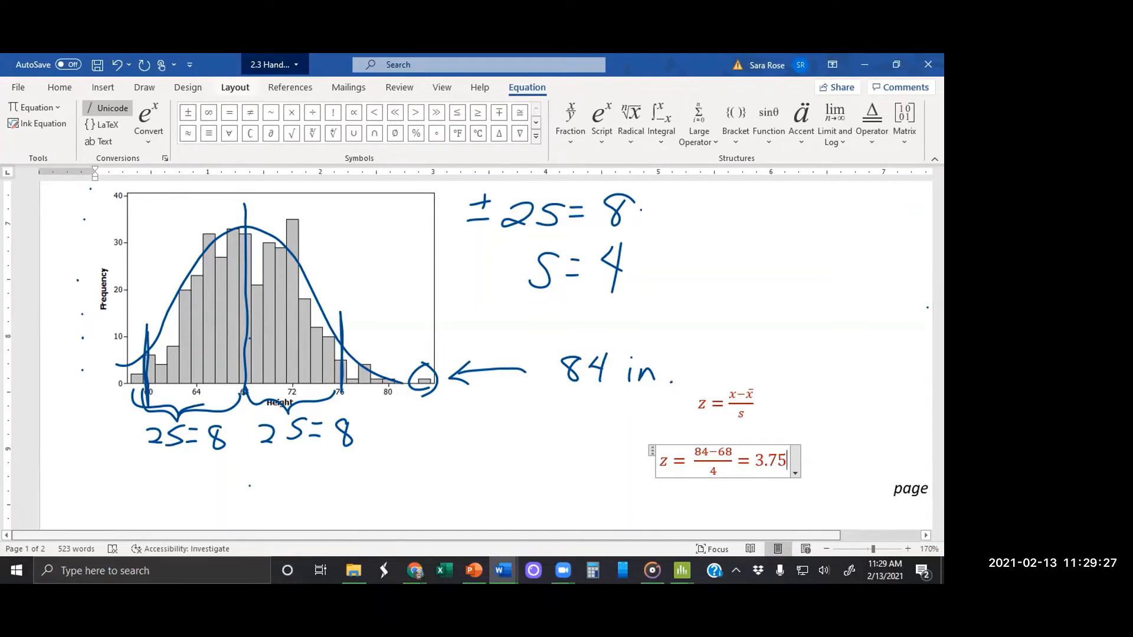
left_click(144, 87)
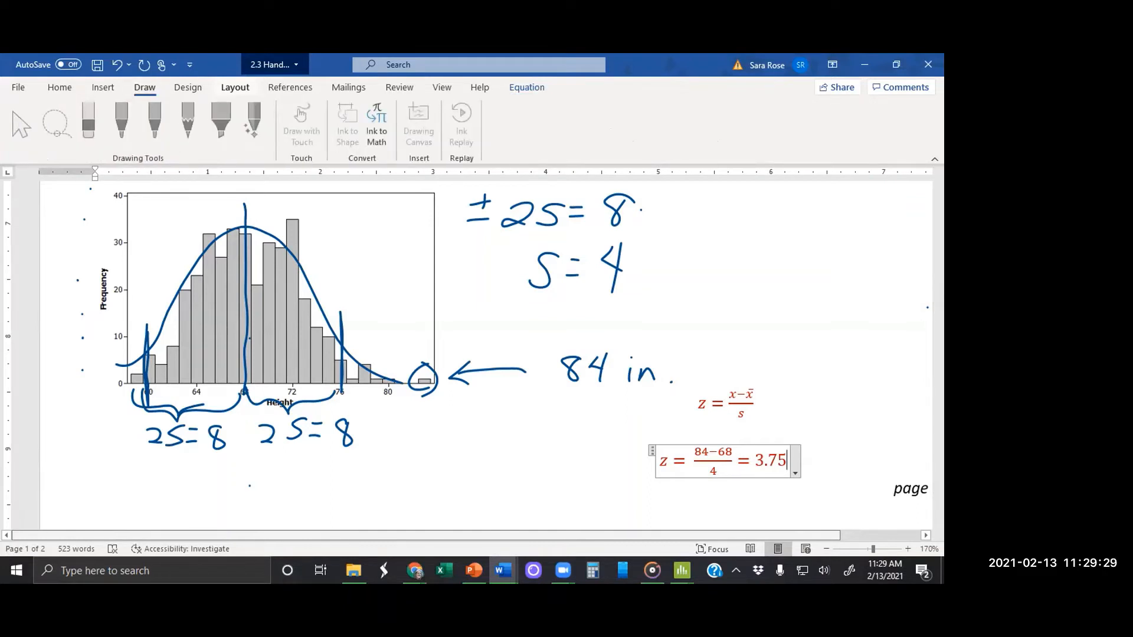
double_click(790, 463)
key("Right")
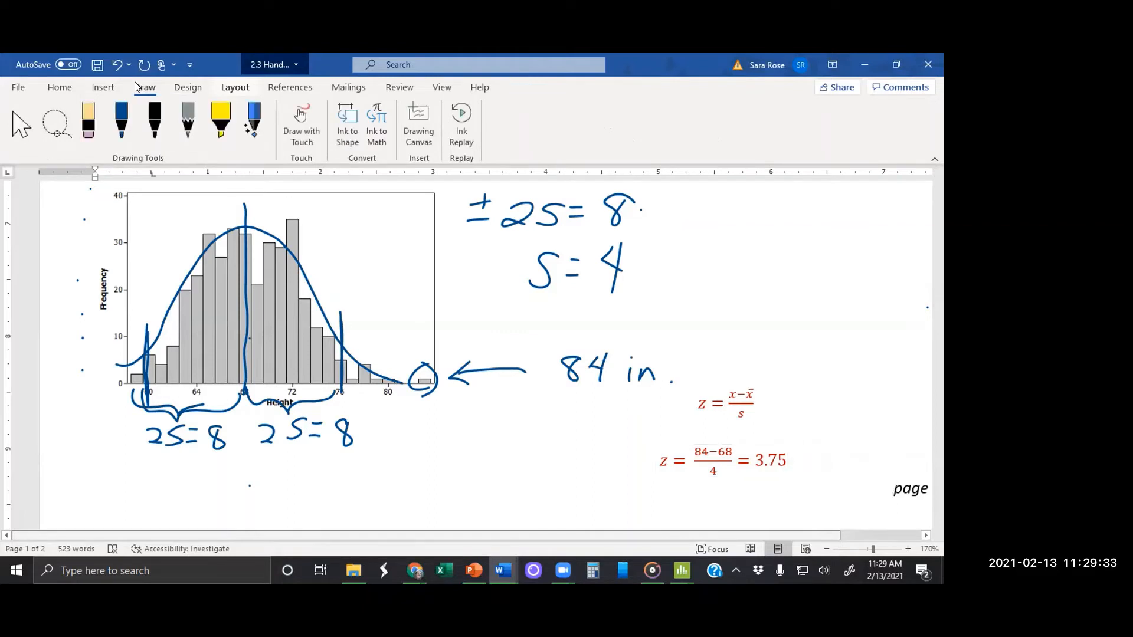
Step: Draw blue vertical ink lines on the histogram at heights 72, 80 and about 84 to mark each standard deviation above the mean
left_click(121, 136)
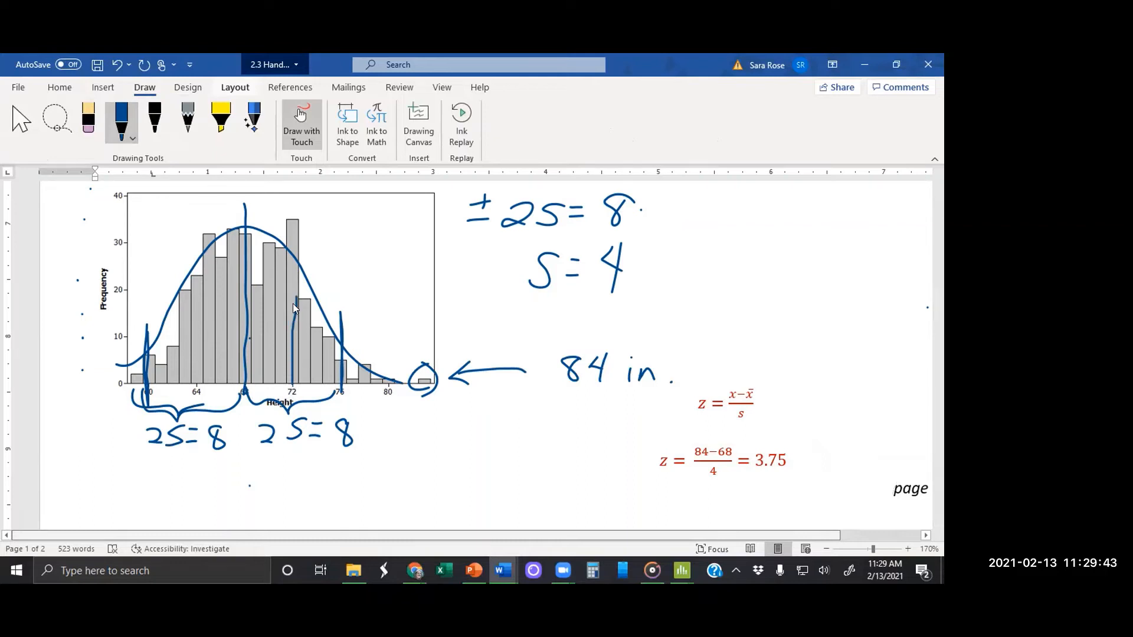
mouse_move(289, 302)
left_mouse_down()
mouse_move(287, 234)
mouse_move(292, 380)
left_mouse_up()
mouse_move(386, 385)
left_mouse_down()
mouse_move(388, 350)
mouse_move(387, 404)
left_mouse_up()
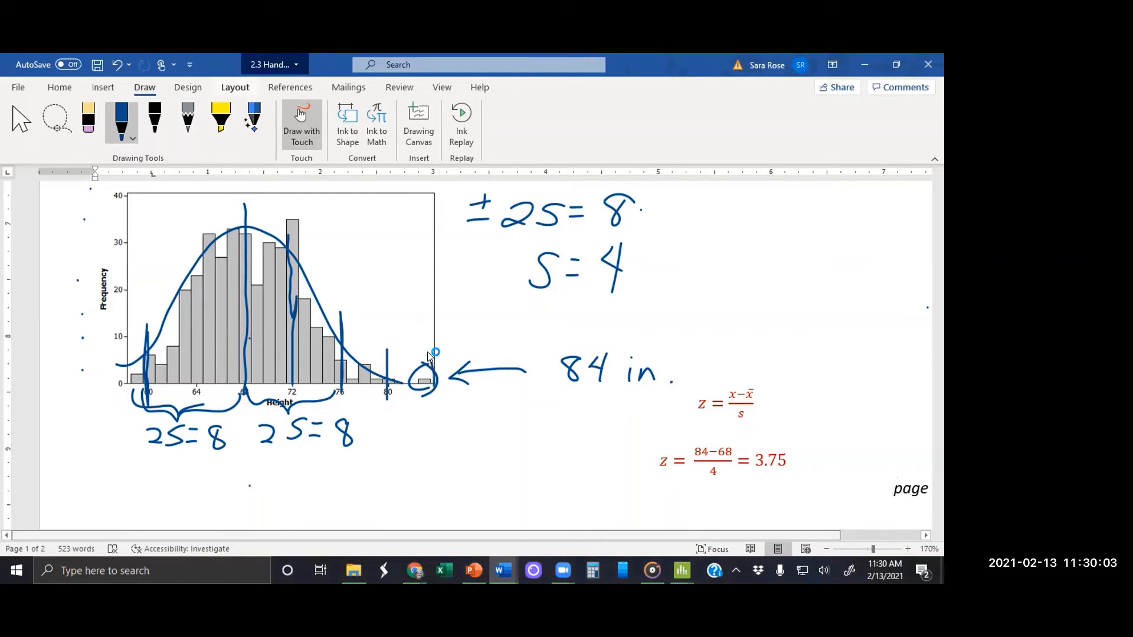
left_click_drag(436, 339, 434, 401)
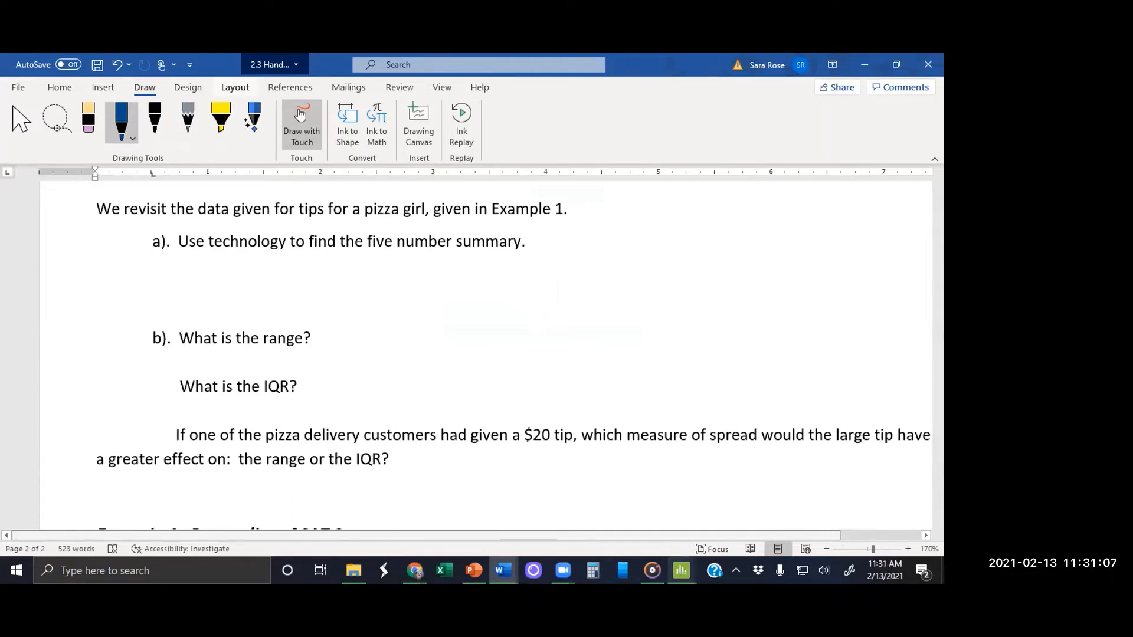
Step: Switch to the Minitab worksheet and name column C1 Tips (4)
left_click(681, 570)
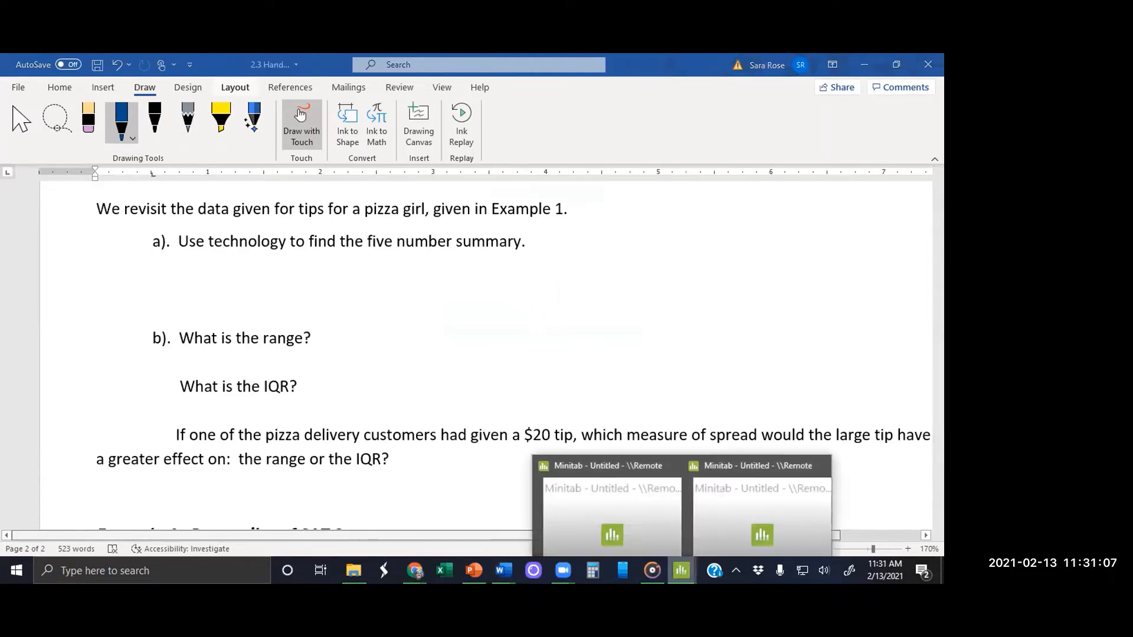
left_click(611, 517)
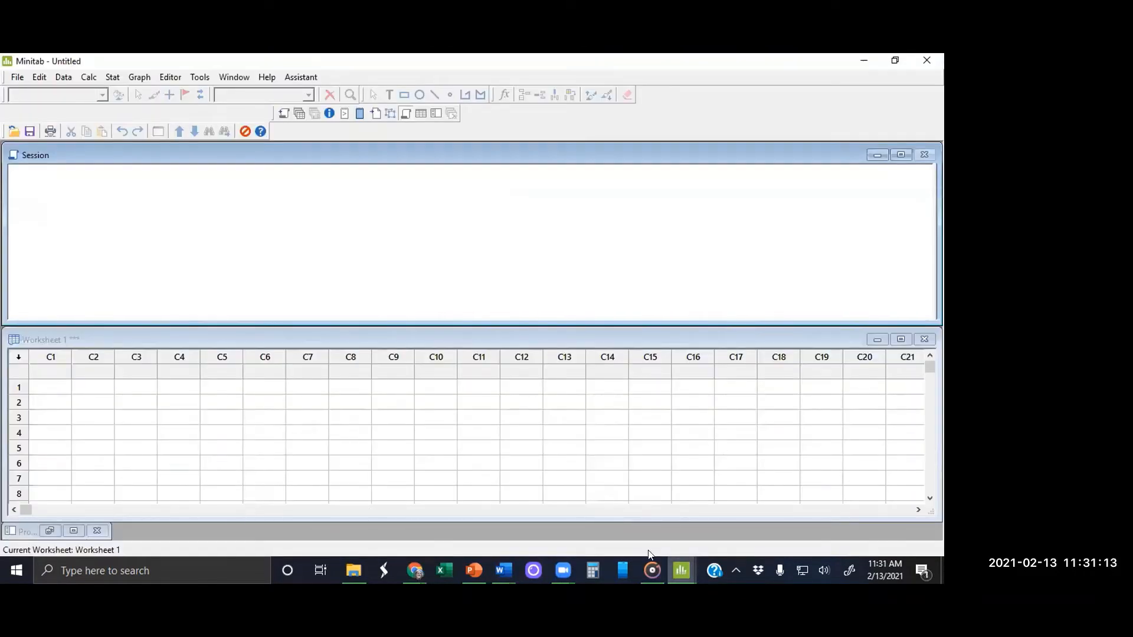
mouse_move(684, 568)
key("alt+Tab")
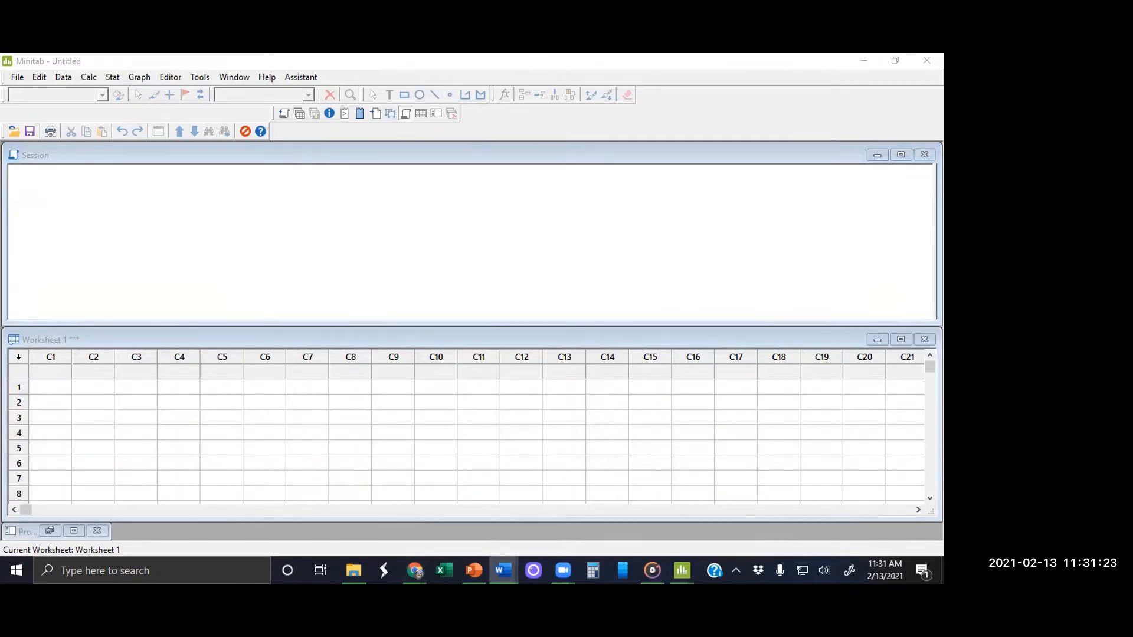
left_click(45, 365)
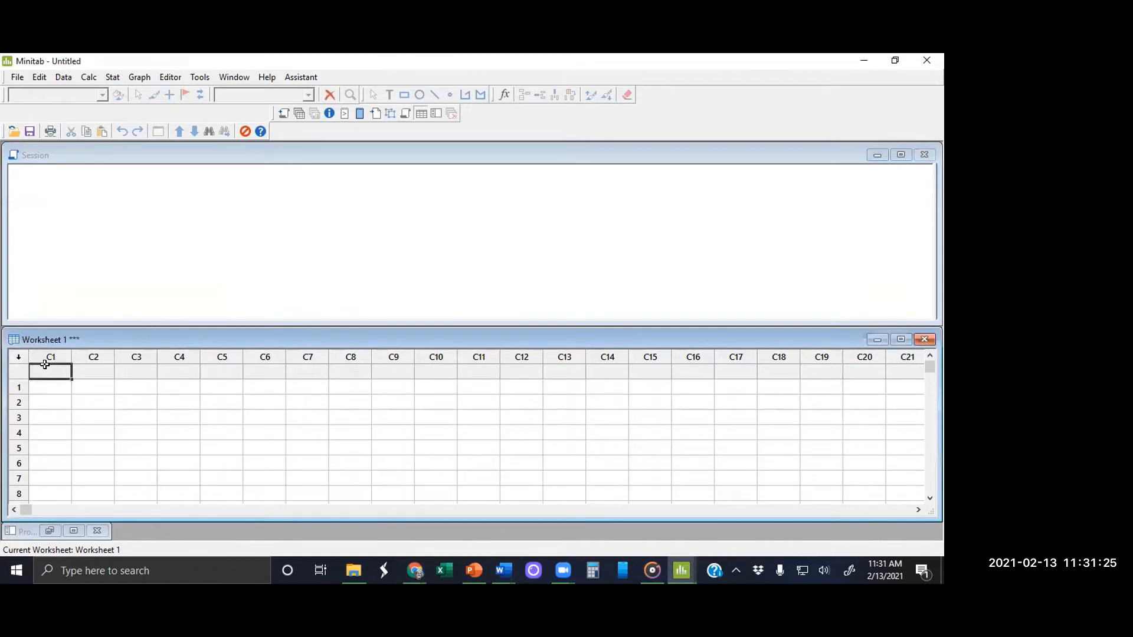
type("Tips (4)")
key("Return")
Step: Enter the pizza tip amounts down the Tips (4) column, starting with 2, 3 and 4
type("2")
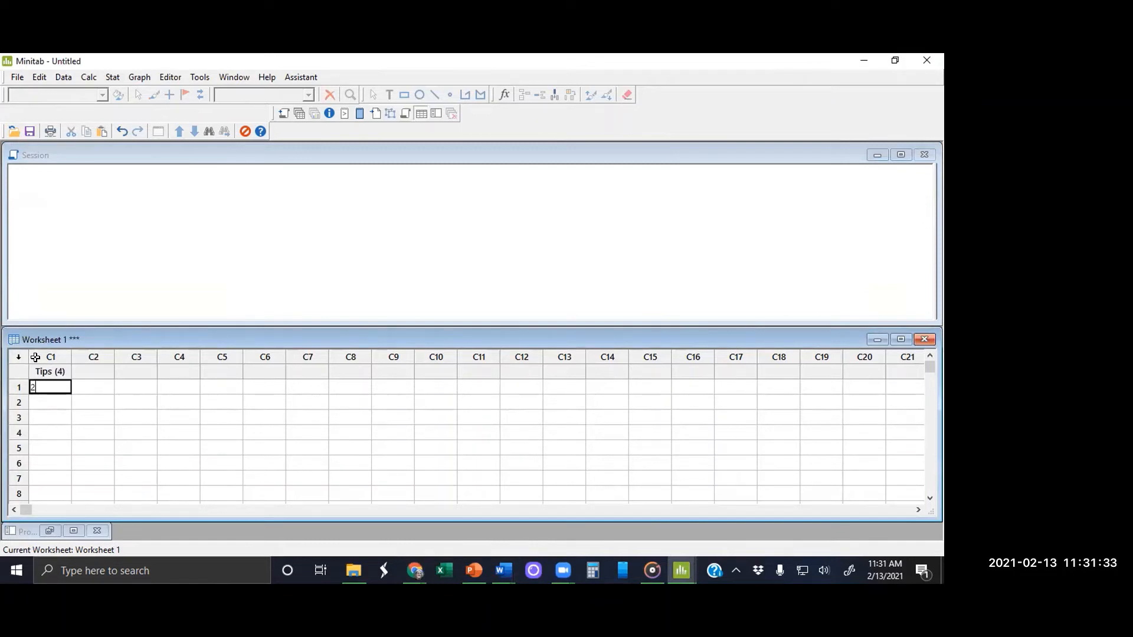
key("Return")
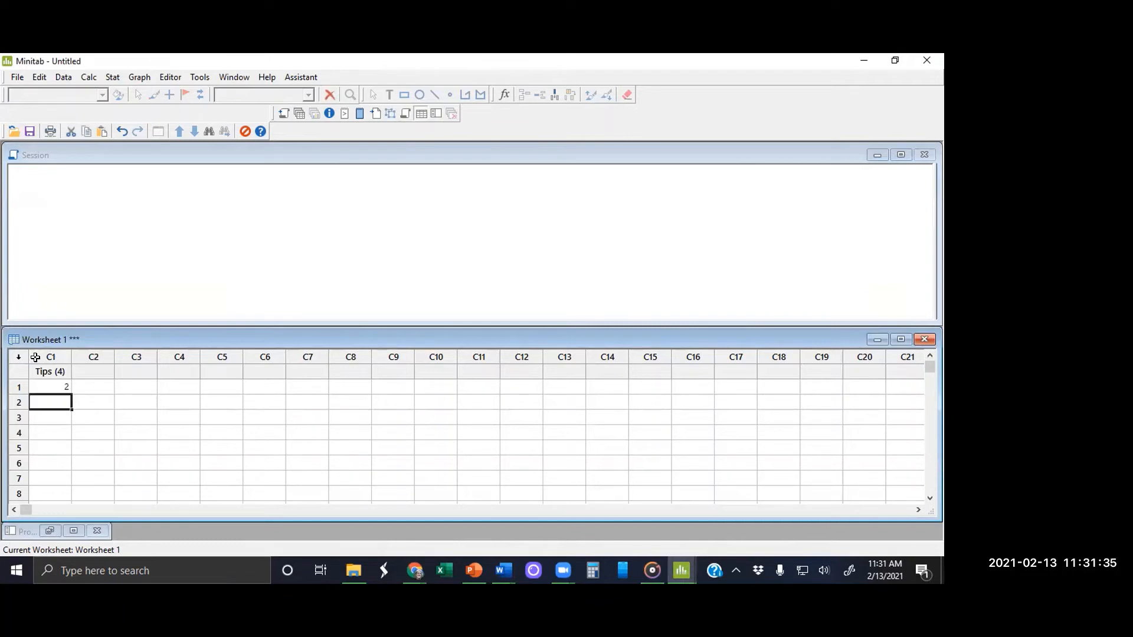
type("3")
key("Return")
type("4")
key("Return")
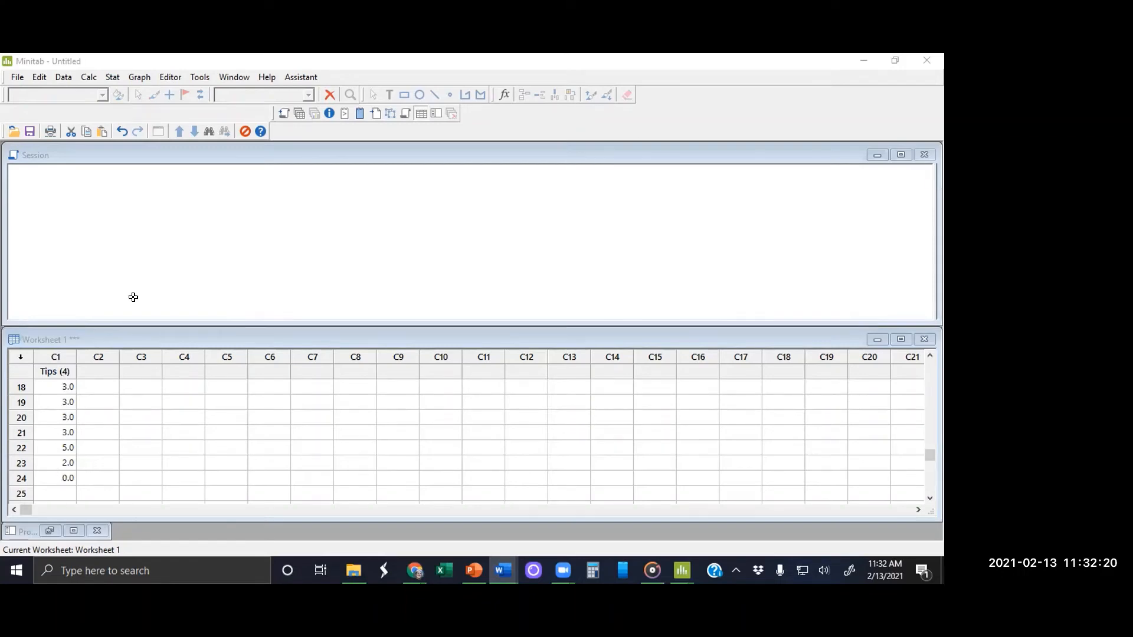
Step: Display the descriptive statistics for the Tips (4) variable with the default set of statistics
left_click(115, 78)
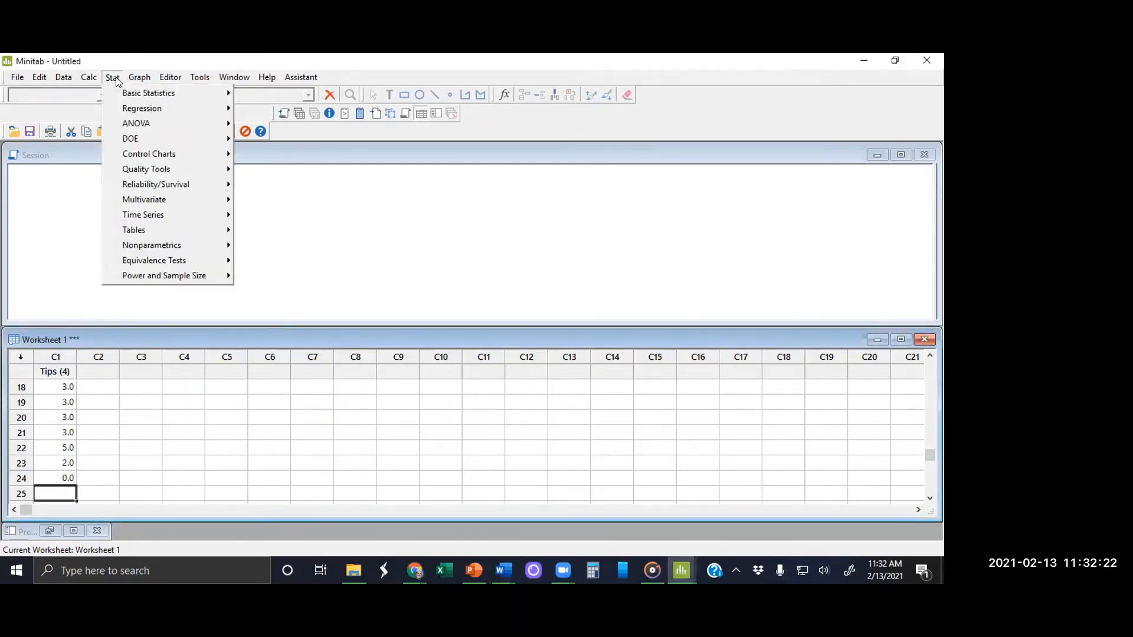
mouse_move(169, 91)
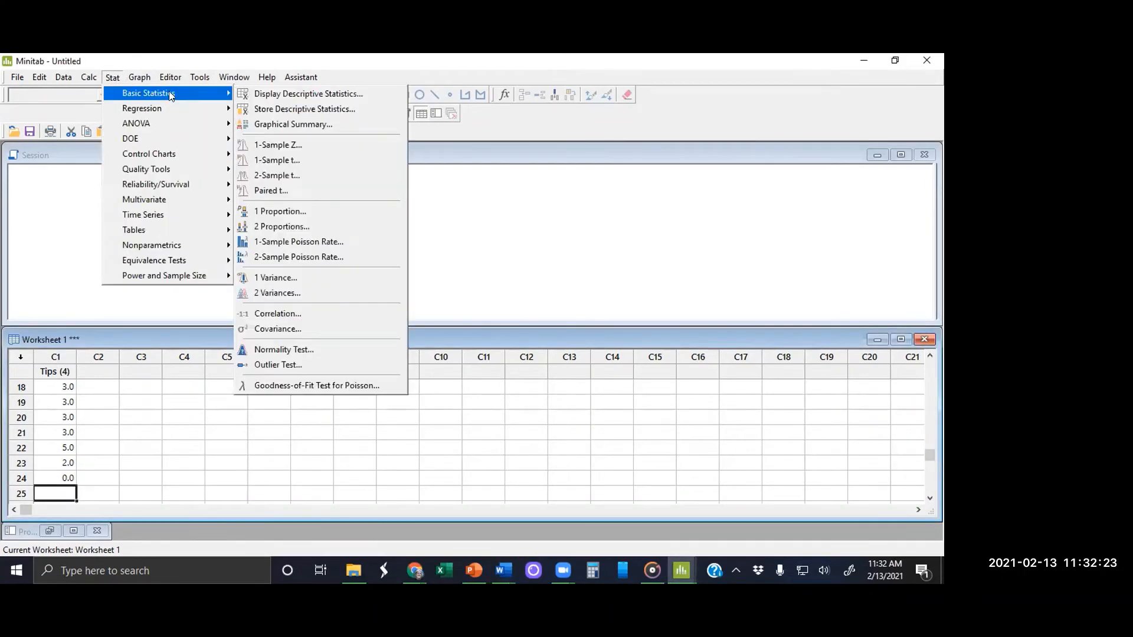
left_click(258, 93)
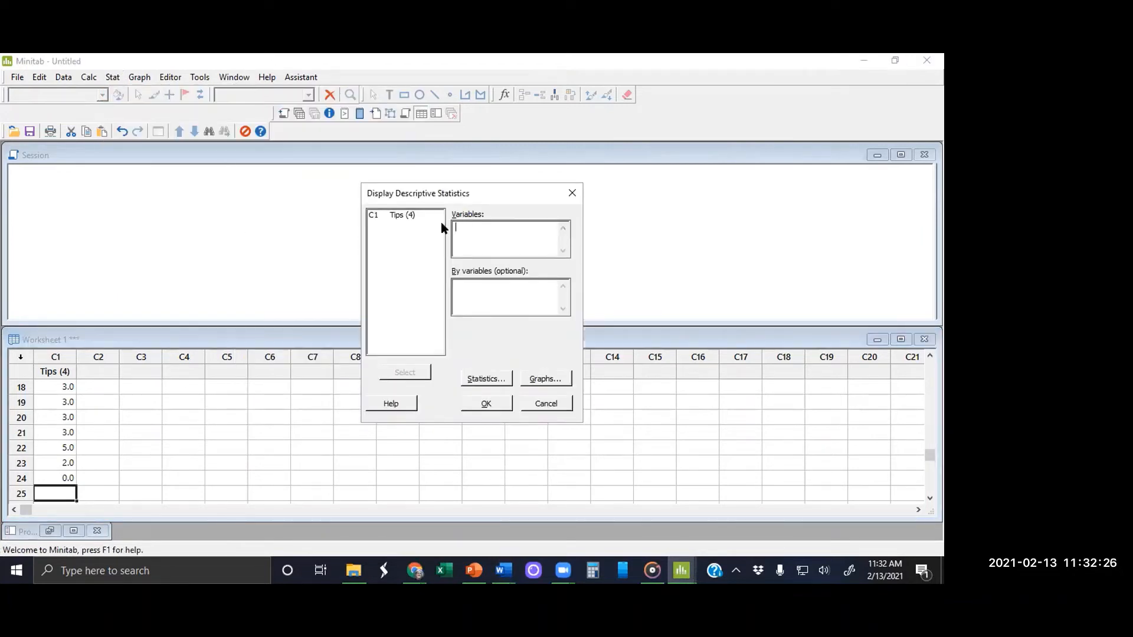
left_click(415, 216)
double_click(415, 216)
left_click(487, 404)
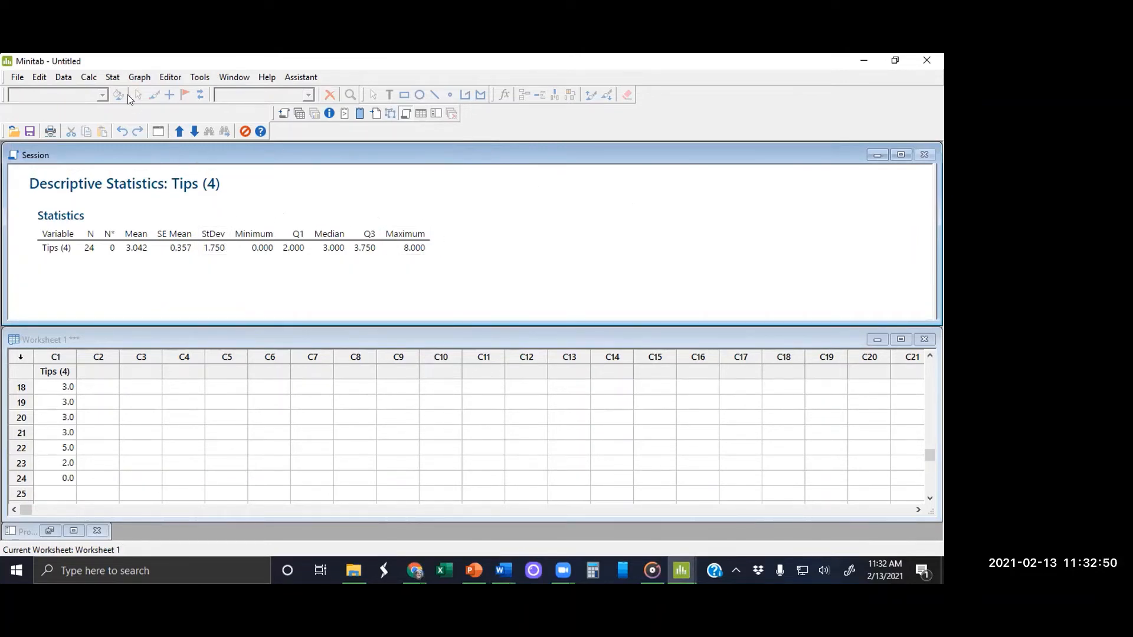
Step: Display descriptive statistics for Tips (4) again without mean, SE of mean, standard deviation, N nonmissing and N missing
left_click(112, 78)
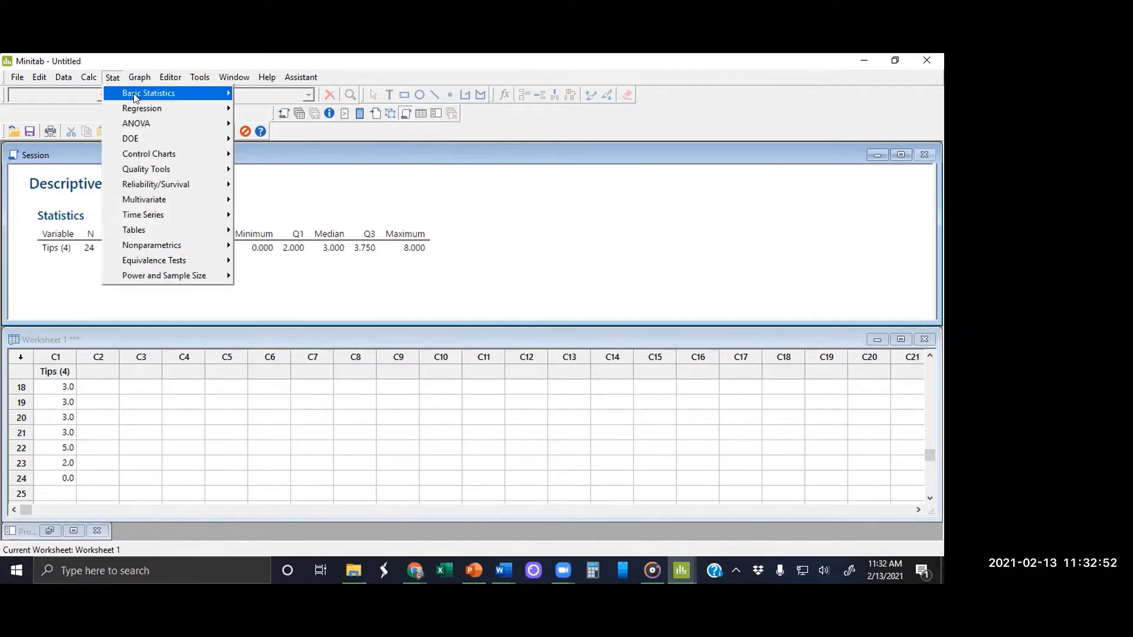
mouse_move(156, 94)
left_click(249, 91)
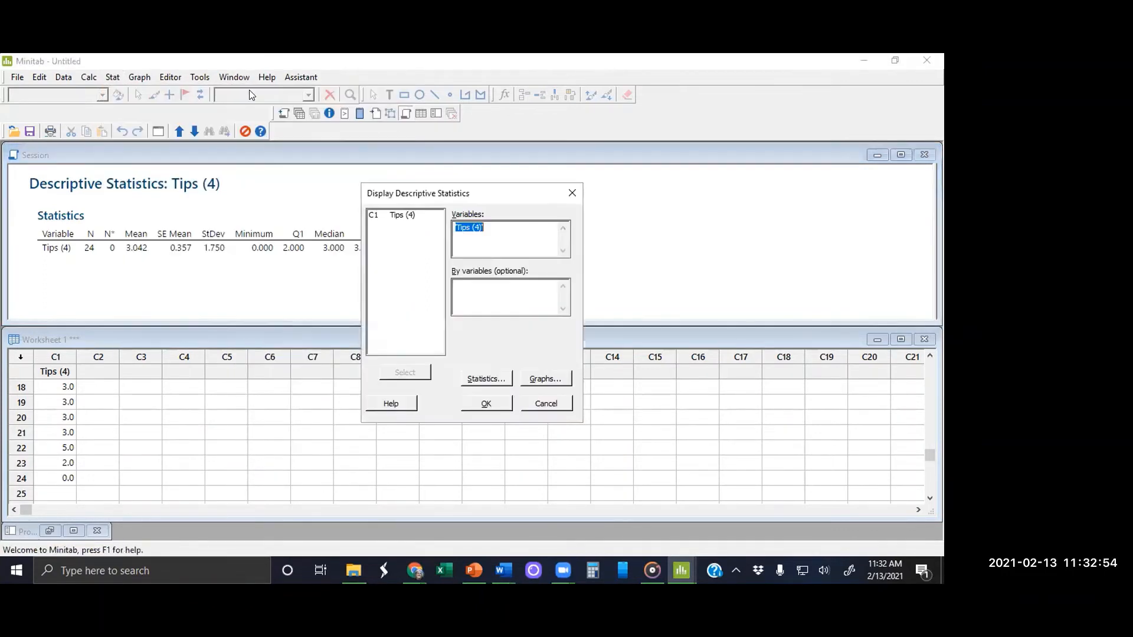
left_click(473, 379)
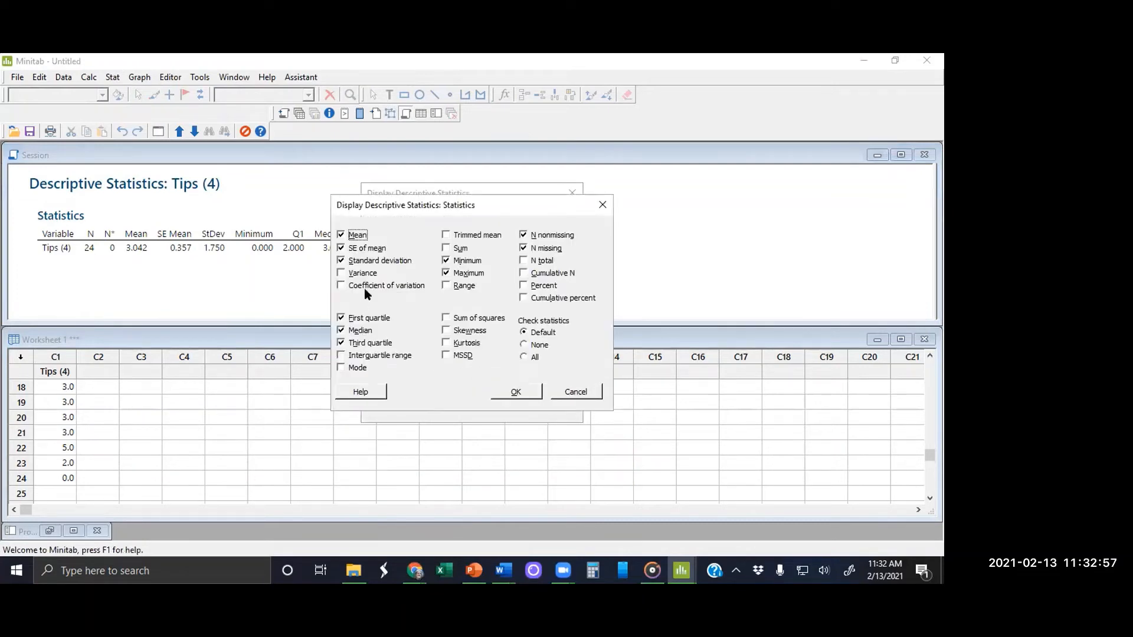
left_click(341, 234)
left_click(341, 249)
left_click(341, 261)
left_click(523, 236)
left_click(524, 249)
left_click(516, 392)
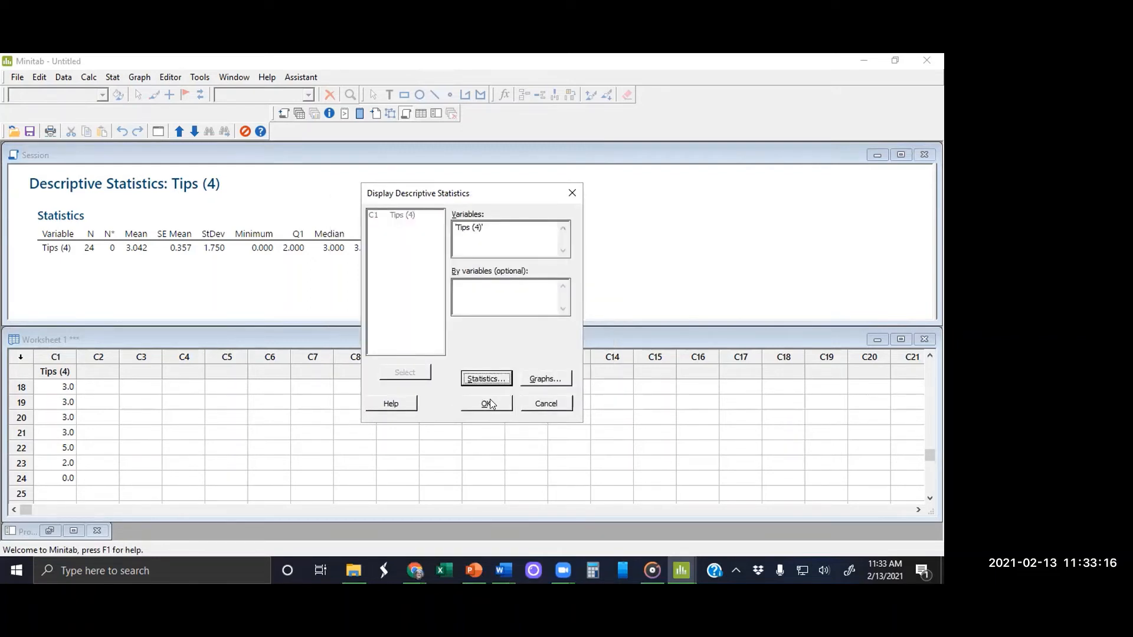
left_click(489, 403)
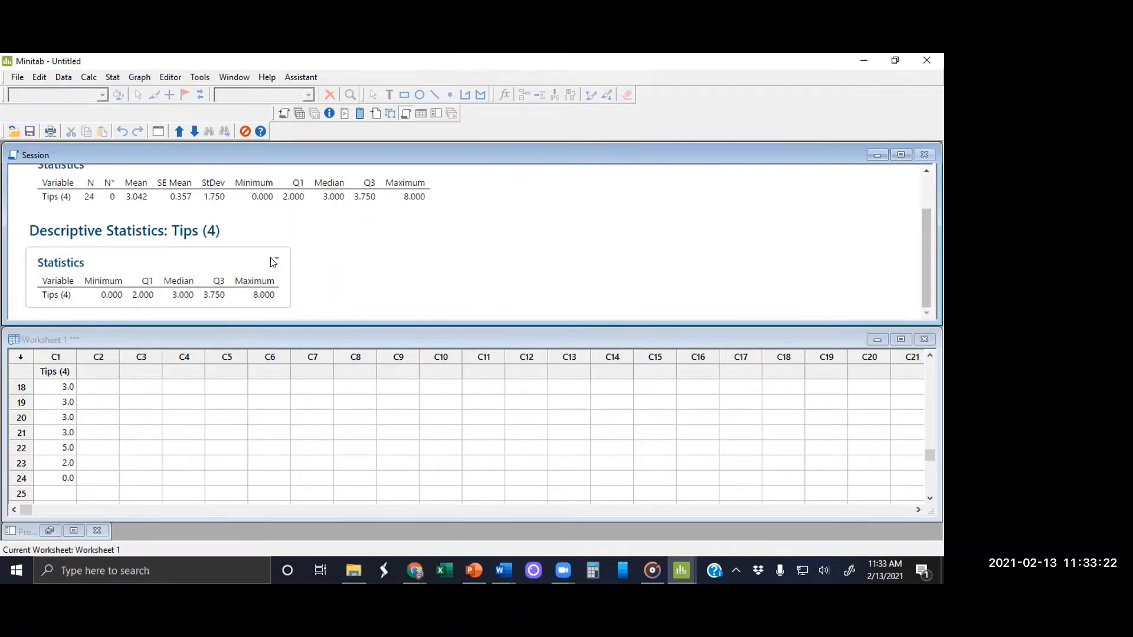
Step: Copy the five-number Statistics table from the session output and switch to the 2.3 Handout document in Word
left_click(276, 259)
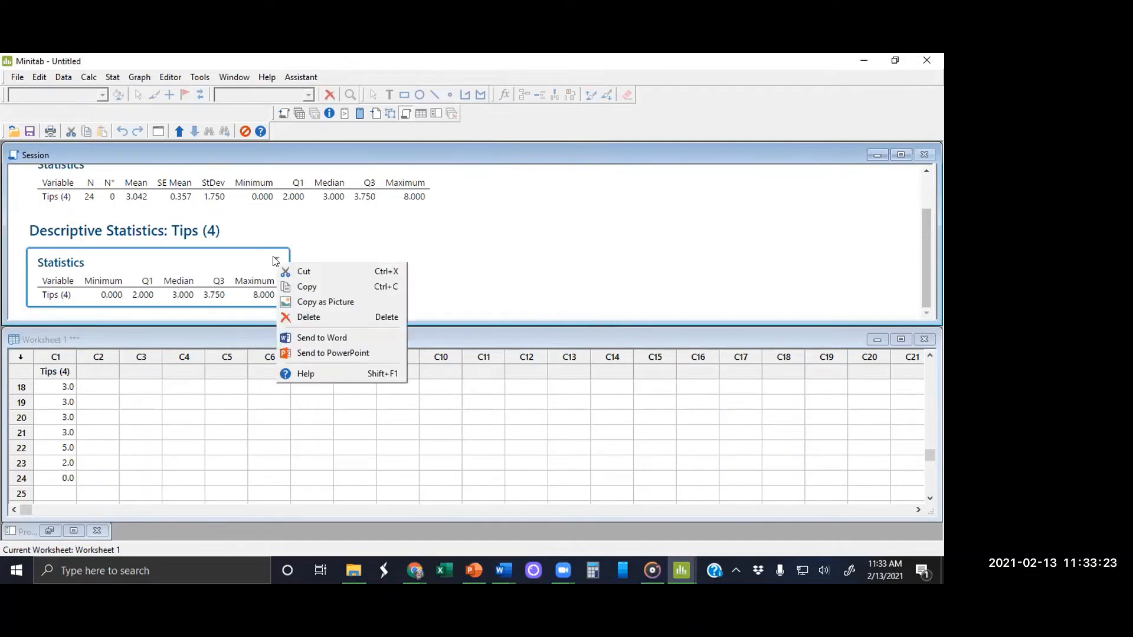
left_click(301, 287)
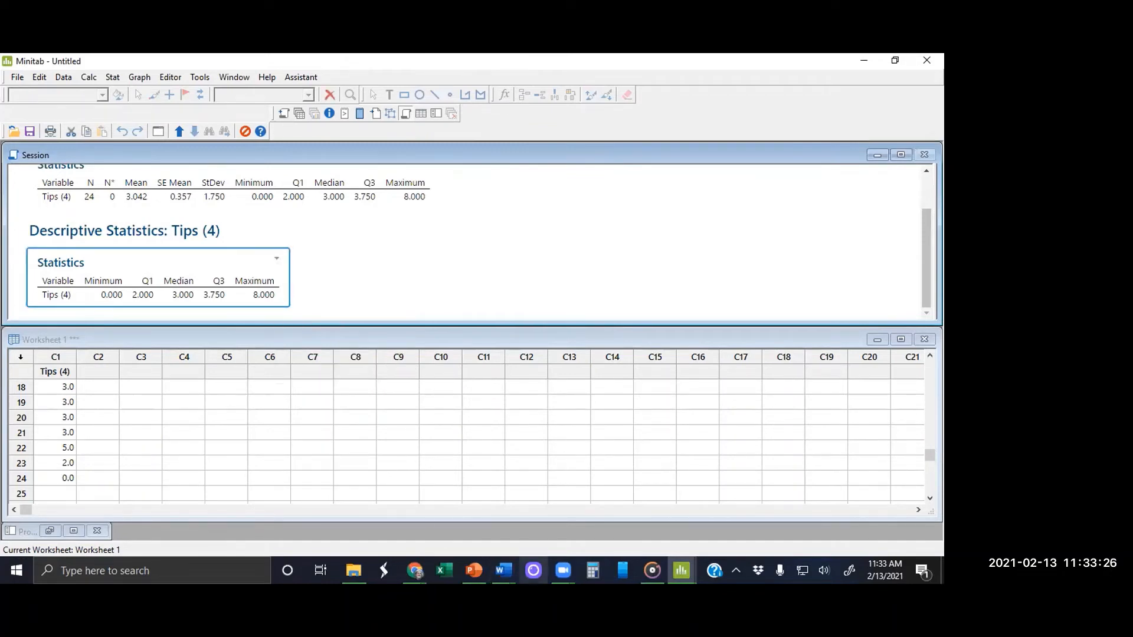
left_click(502, 570)
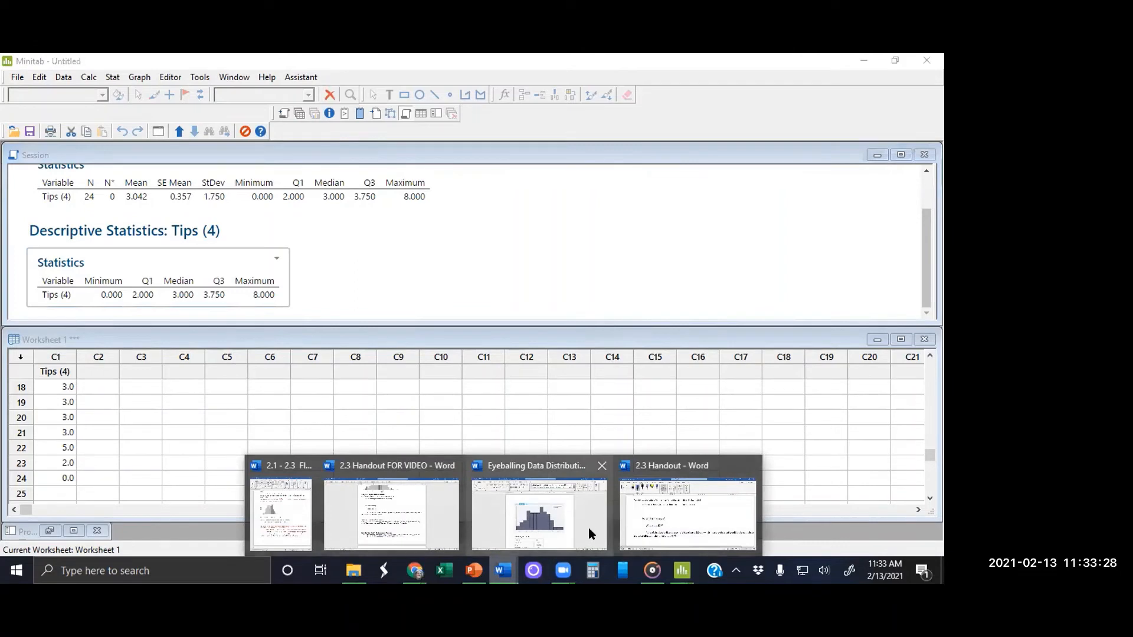
left_click(654, 506)
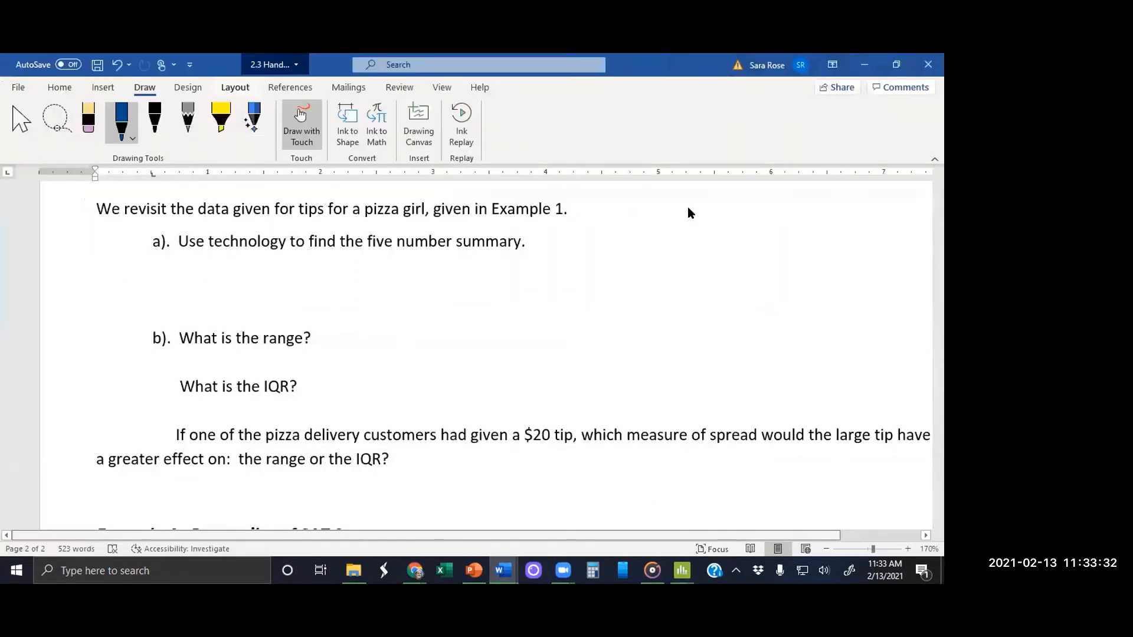
Step: Stop inking and paste the copied Statistics table into the blank space below part a of the pizza tips example
left_click(127, 260)
key("Escape")
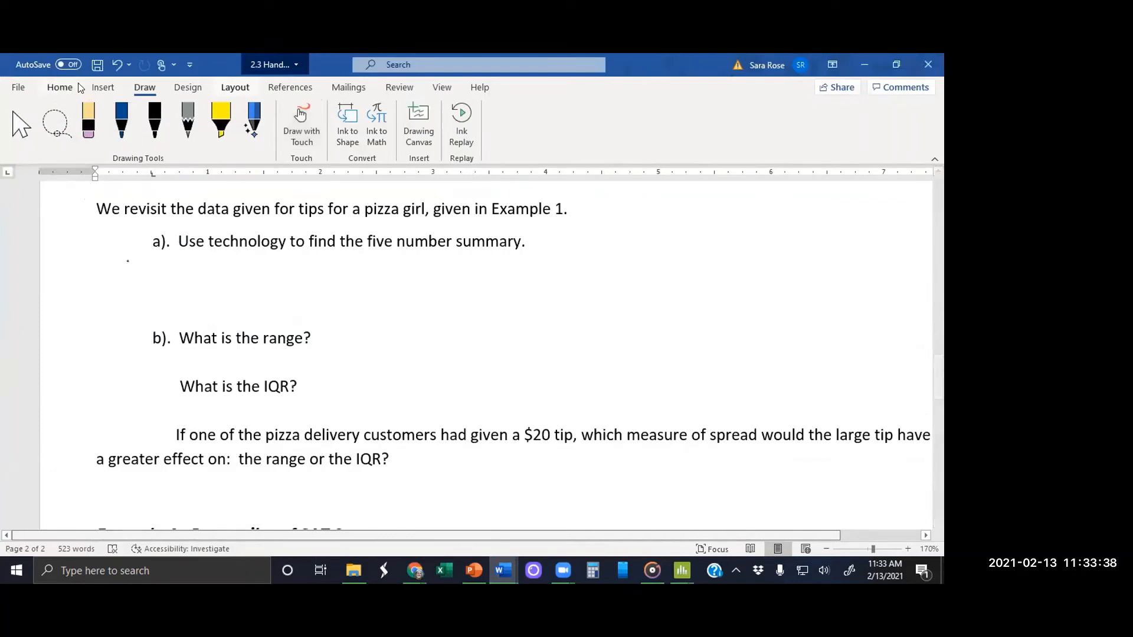
left_click(60, 88)
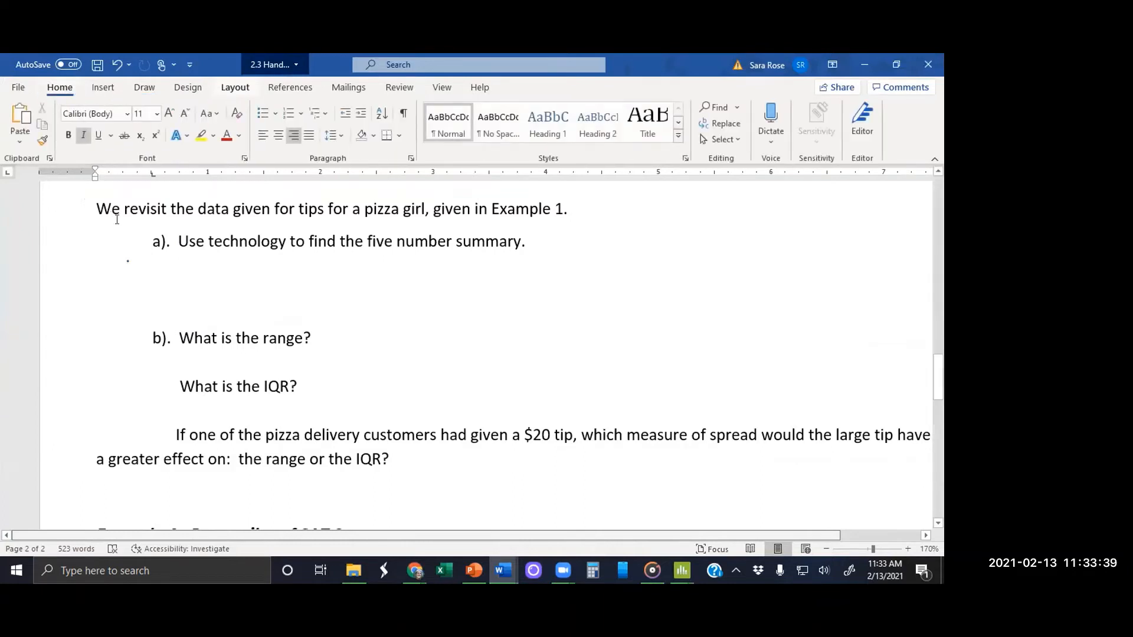
left_click(127, 259)
key("ctrl+v")
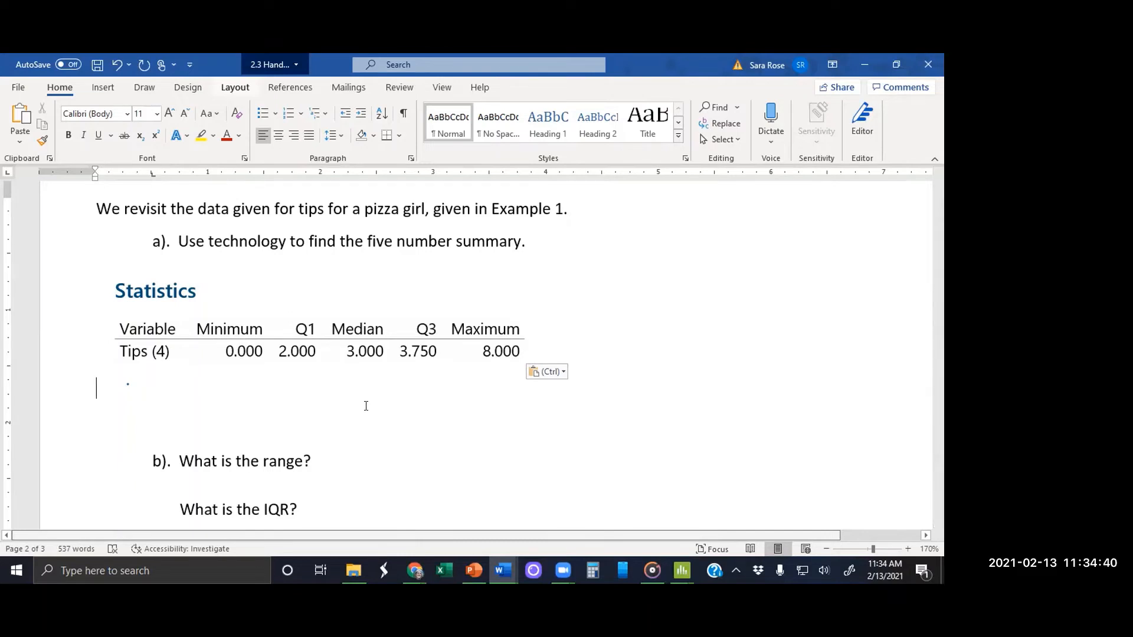
Step: Answer the range question in part b with 8, followed by the calculation max – min = 8-0=8
left_click(371, 458)
type("8      mas")
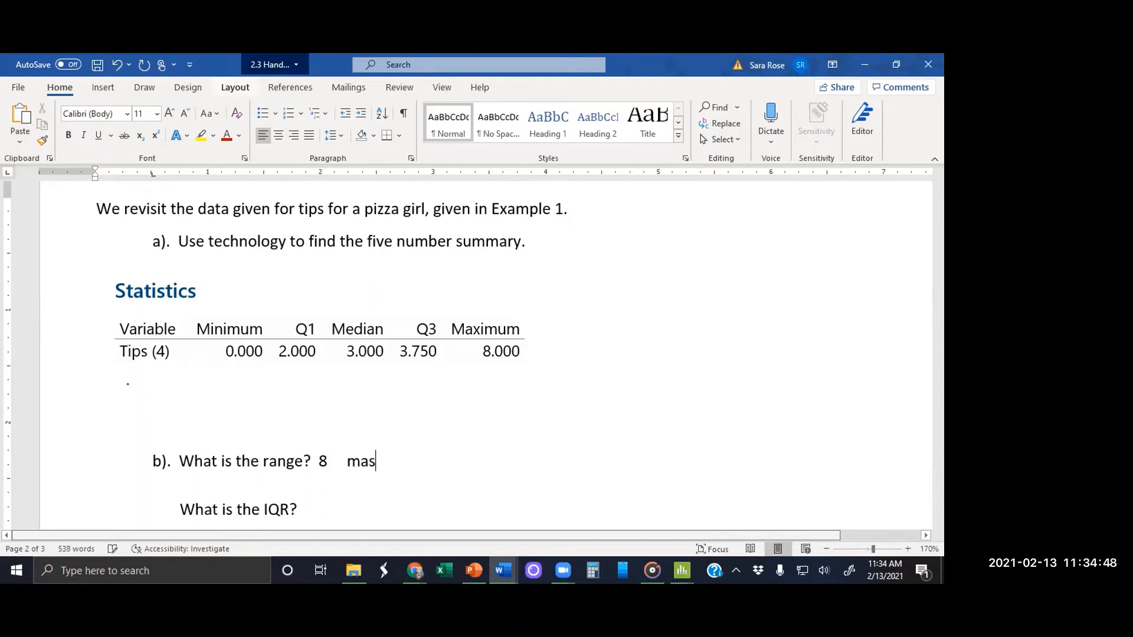
key("BackSpace")
type("z")
key("BackSpace")
type("x - min = 8-")
type("0=8")
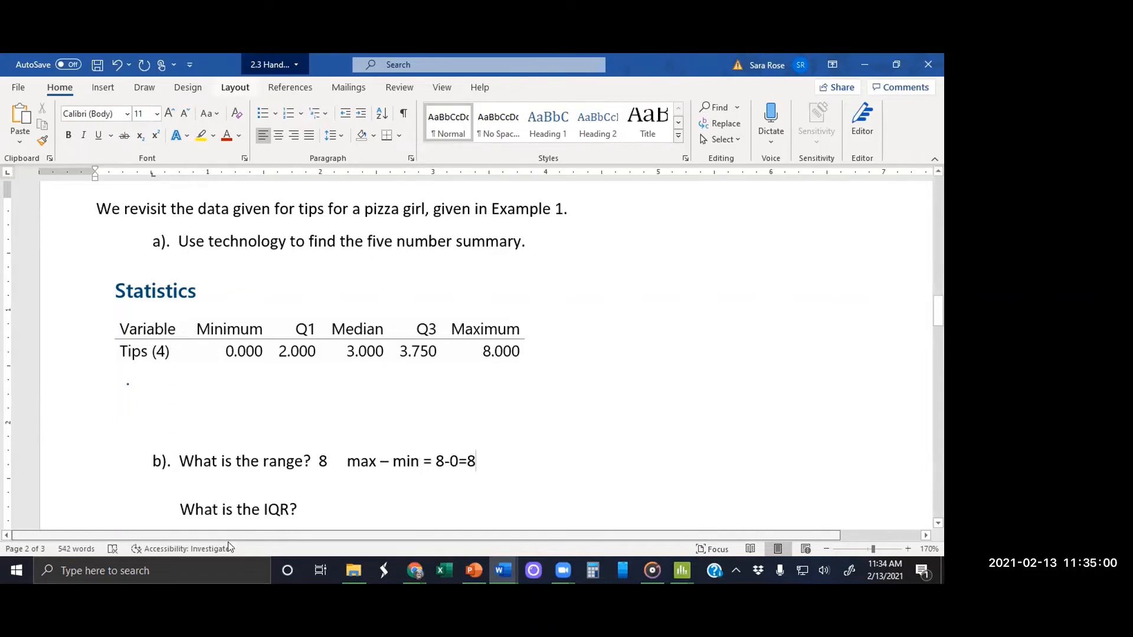
Step: Rewrite the range answer 8 in part b as $8.00 and color the whole amount red
left_click_drag(330, 463, 317, 463)
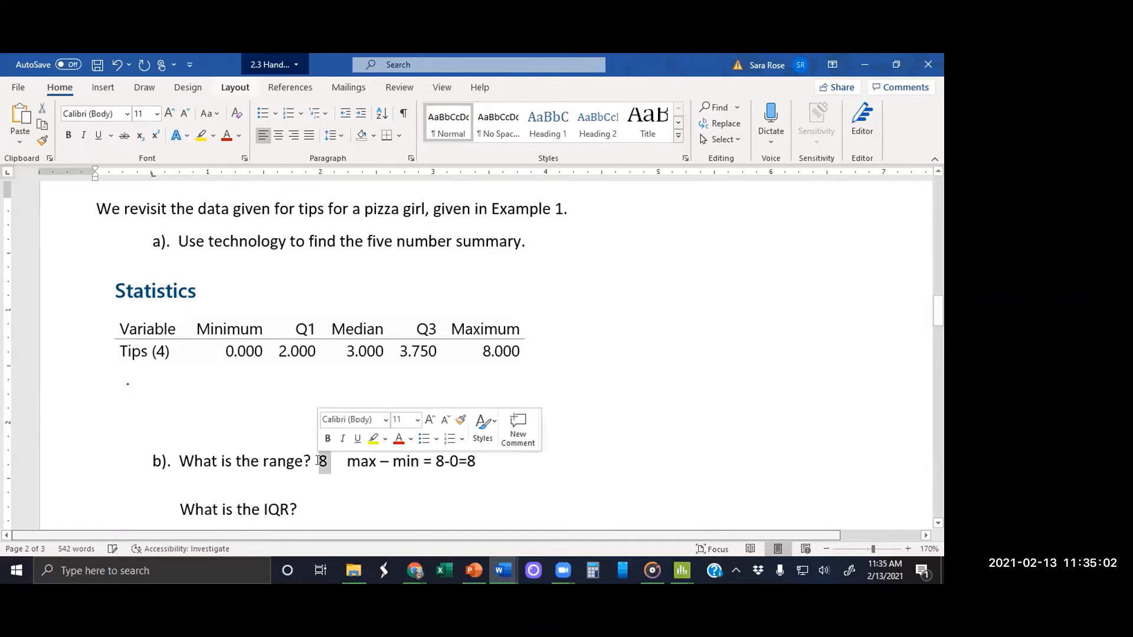
left_click(226, 135)
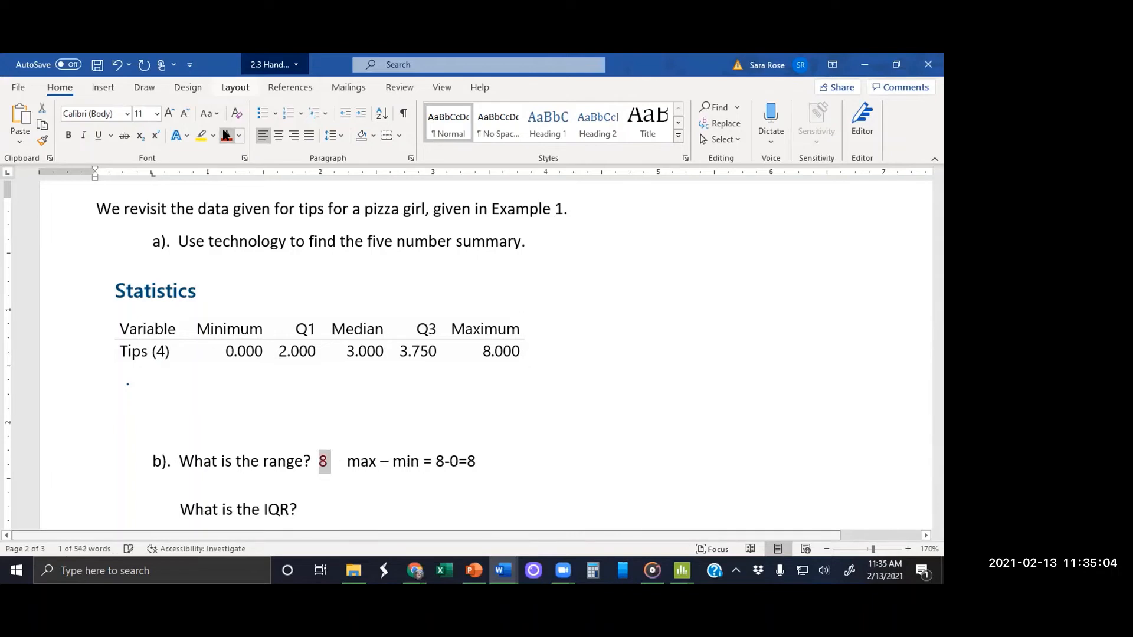
left_click(325, 462)
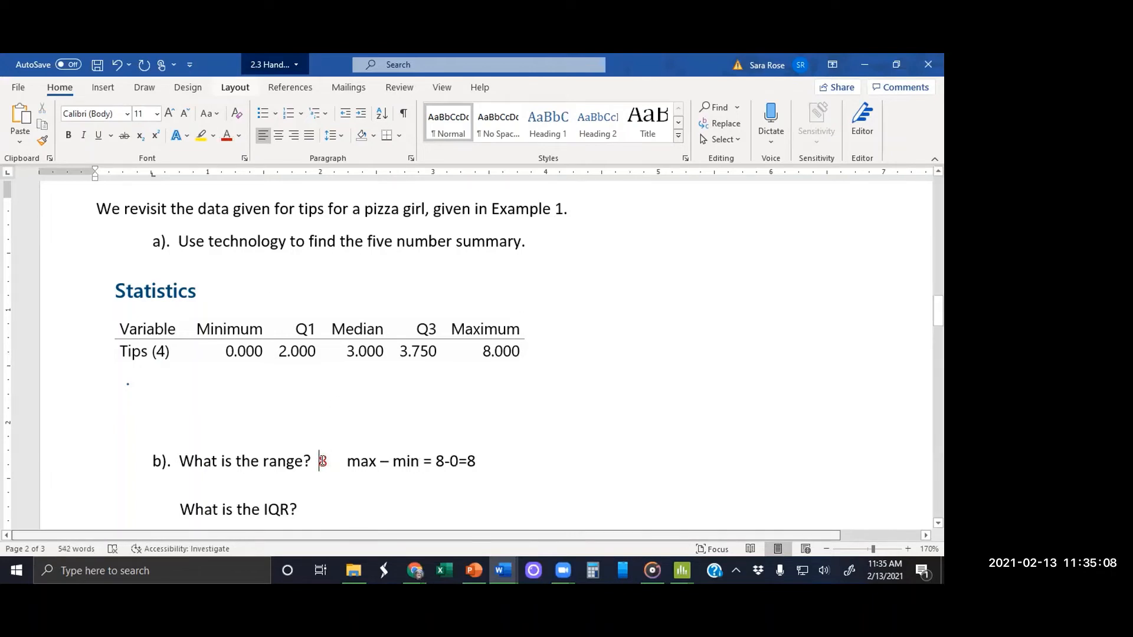
type("$")
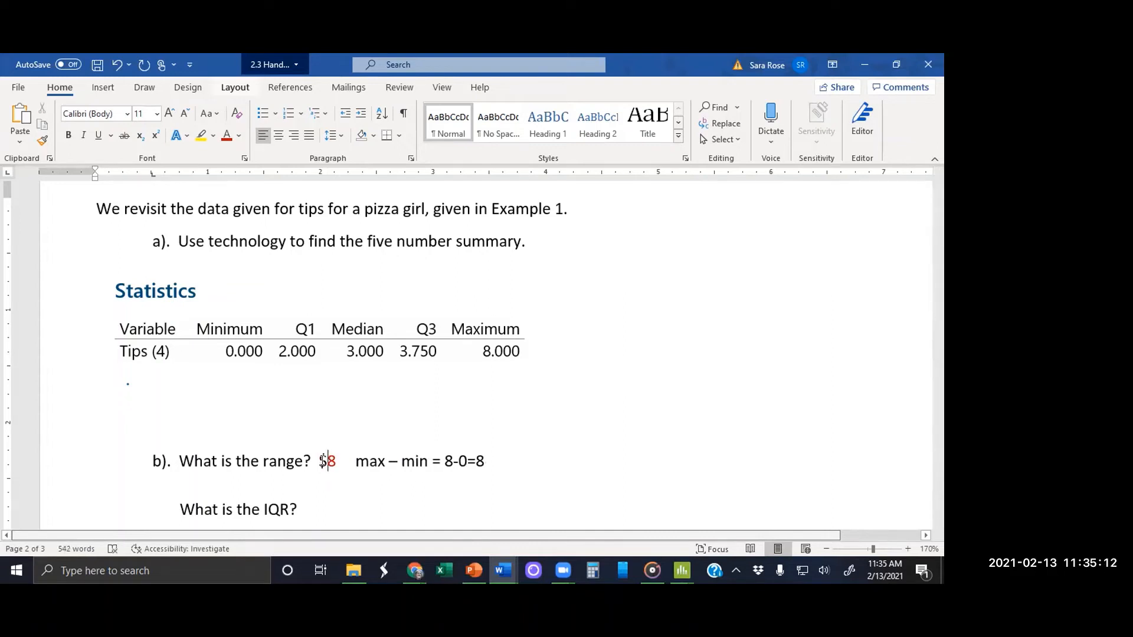
key("Right")
type(".00")
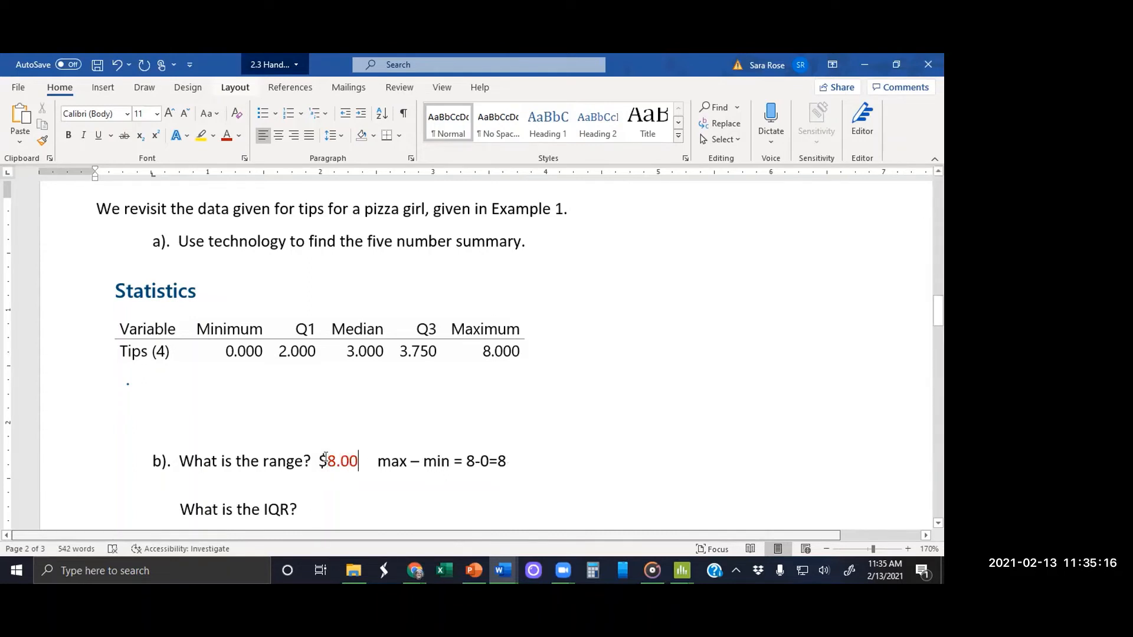
left_click_drag(325, 458, 319, 459)
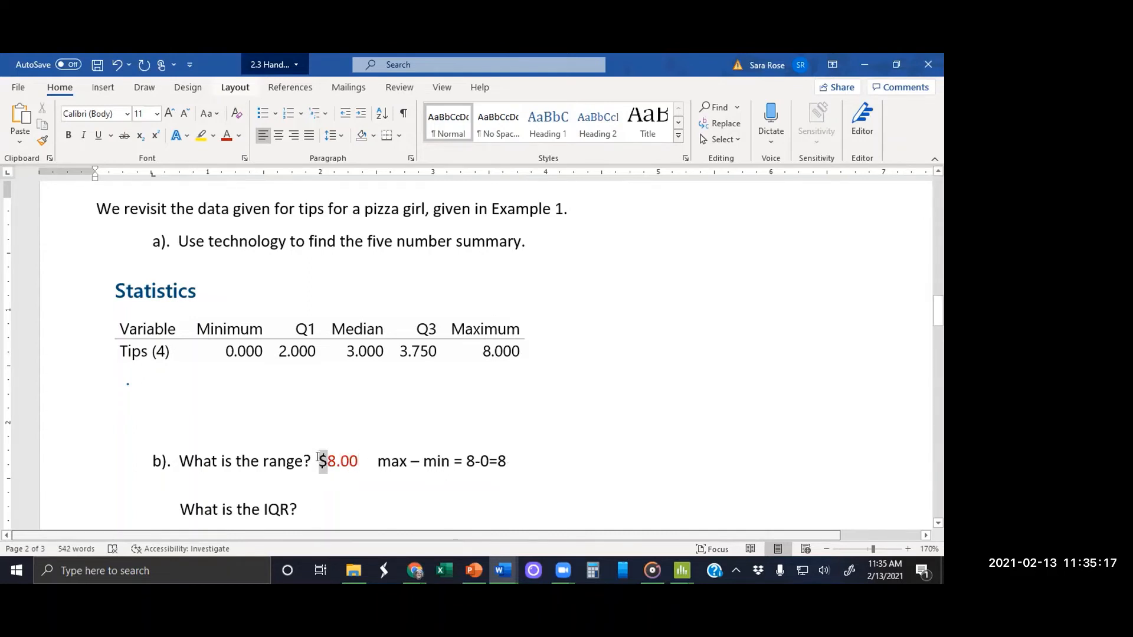
left_click(225, 138)
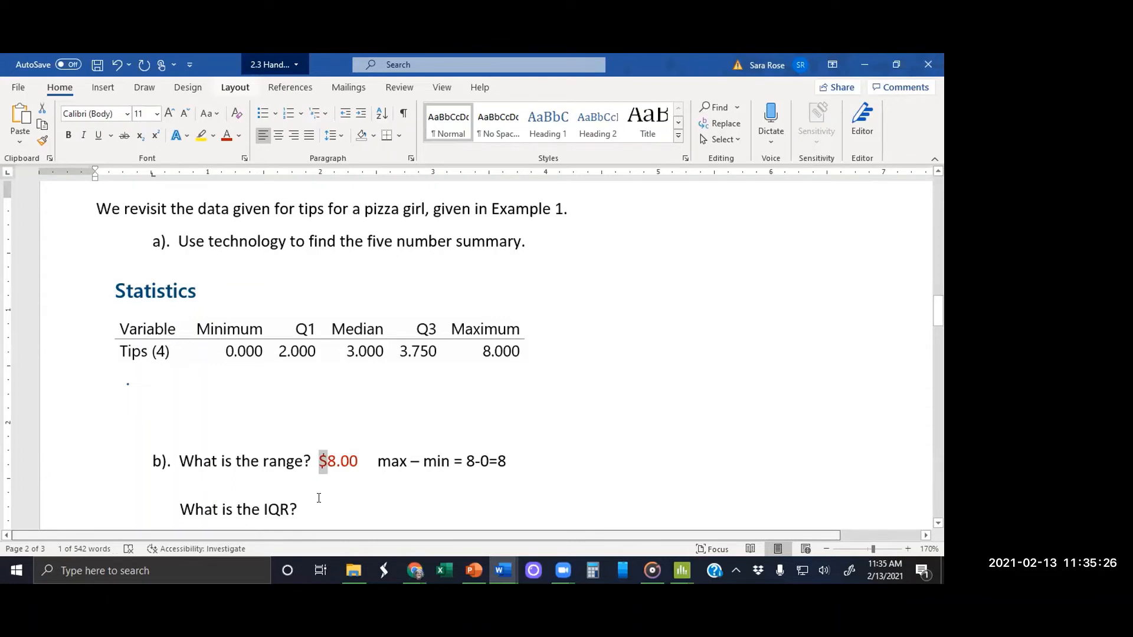
Step: Start the answer to the IQR question with the red text "Interquartile range"
left_click(224, 135)
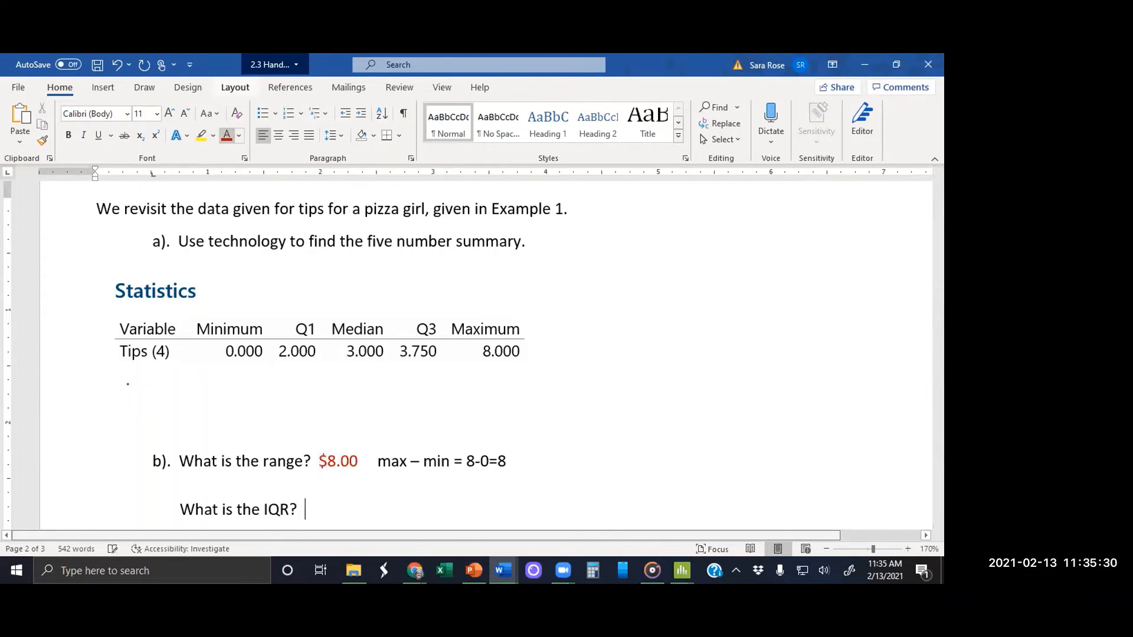
type("Interquartile range")
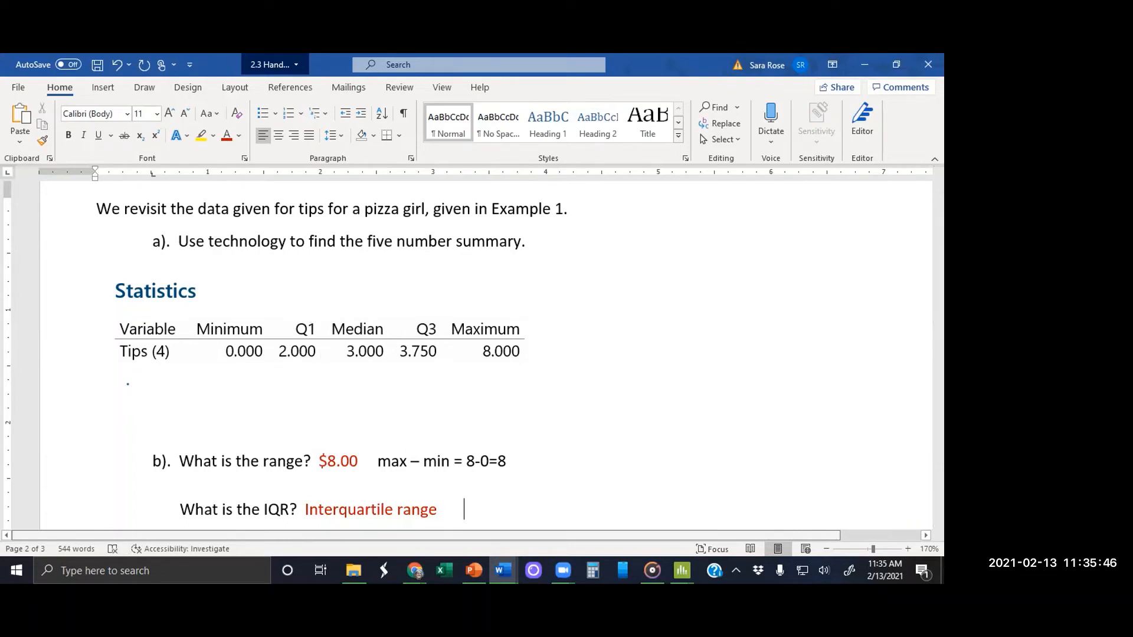
Step: Add the formula Q3-Q1= after "Interquartile range", with the 3 and the 1 as subscripts
type("Q")
left_click(141, 136)
type("3-Q1")
key("BackSpace")
left_click(134, 136)
type("1")
left_click(135, 140)
type("= 3.")
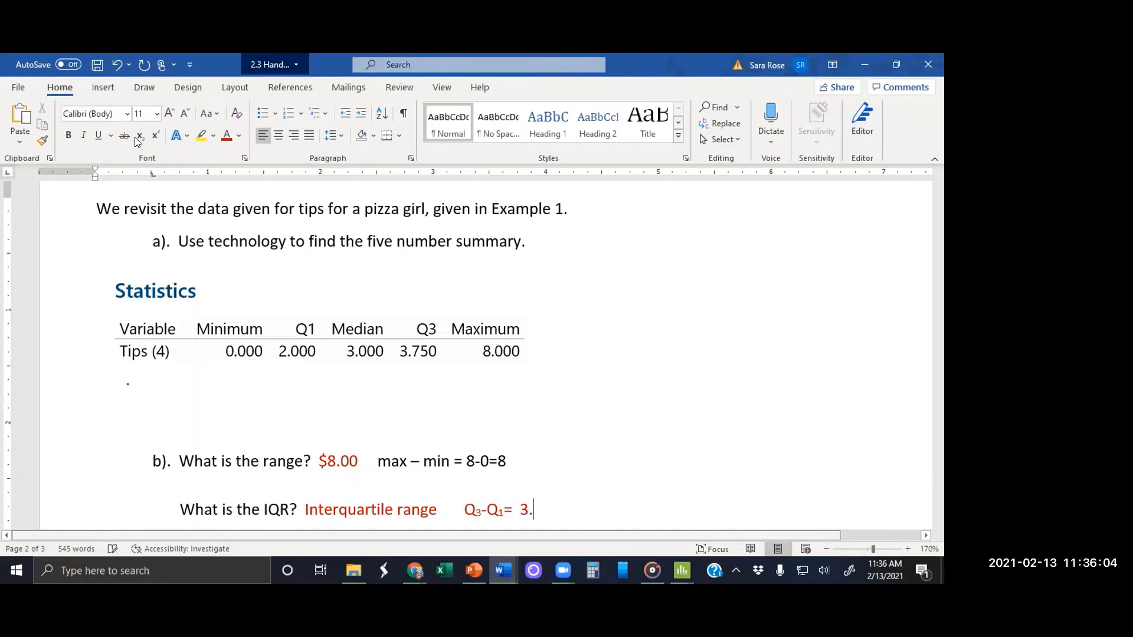
type("75 -")
type(" 2.00 = $")
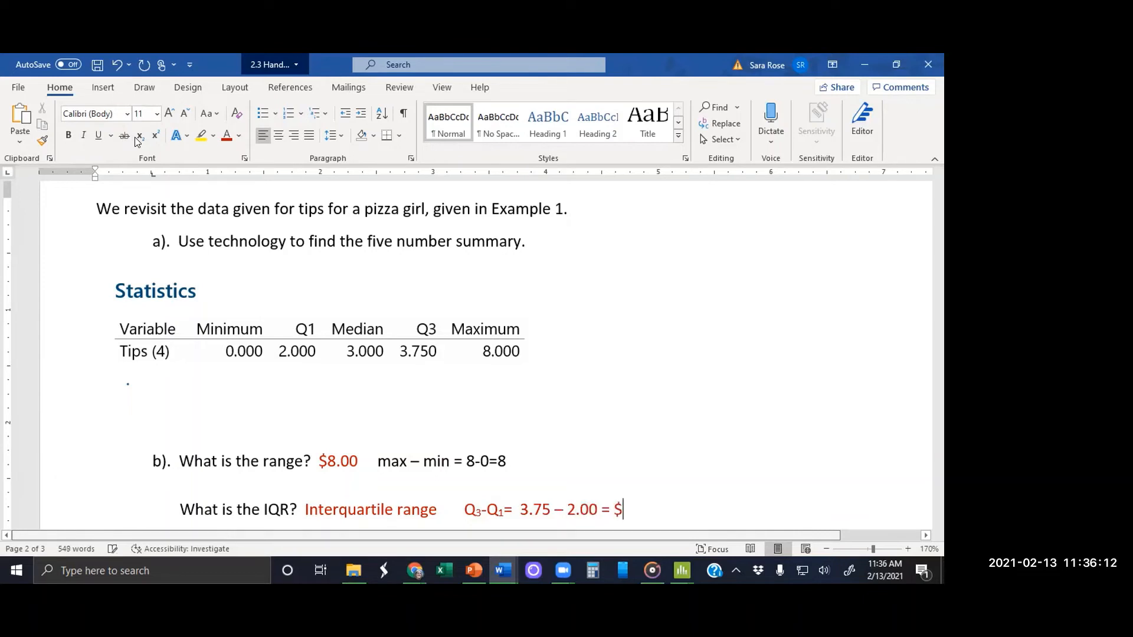
type("1.75")
Step: Switch to Minitab and display descriptive statistics for Tips (4) with range and interquartile range added
scroll(490, 354, "down", 5)
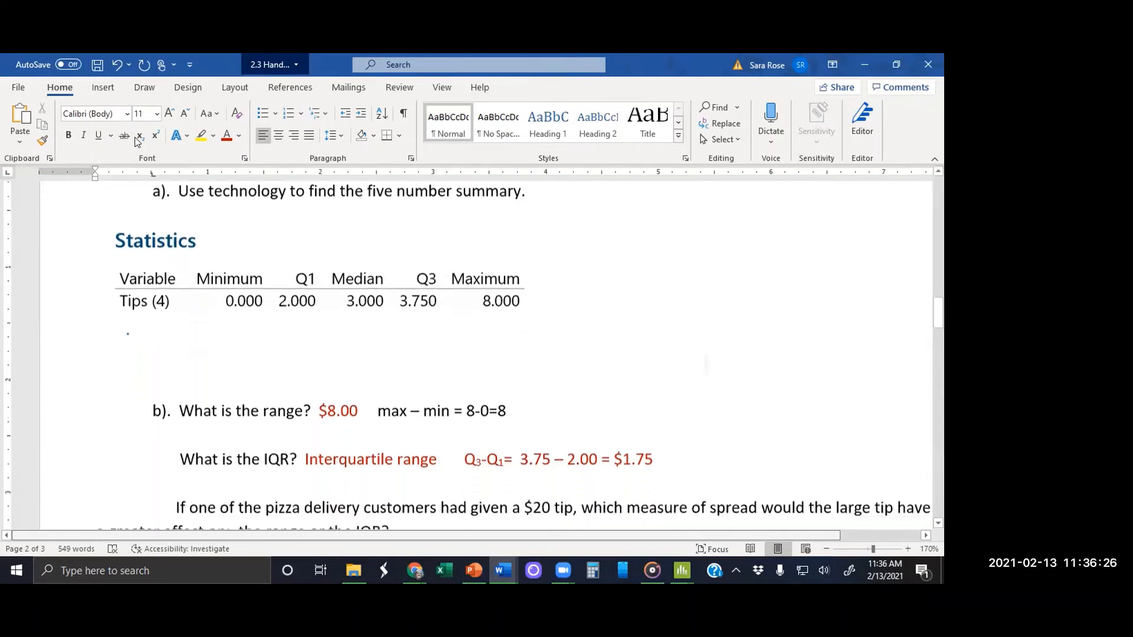
scroll(490, 354, "down", 1)
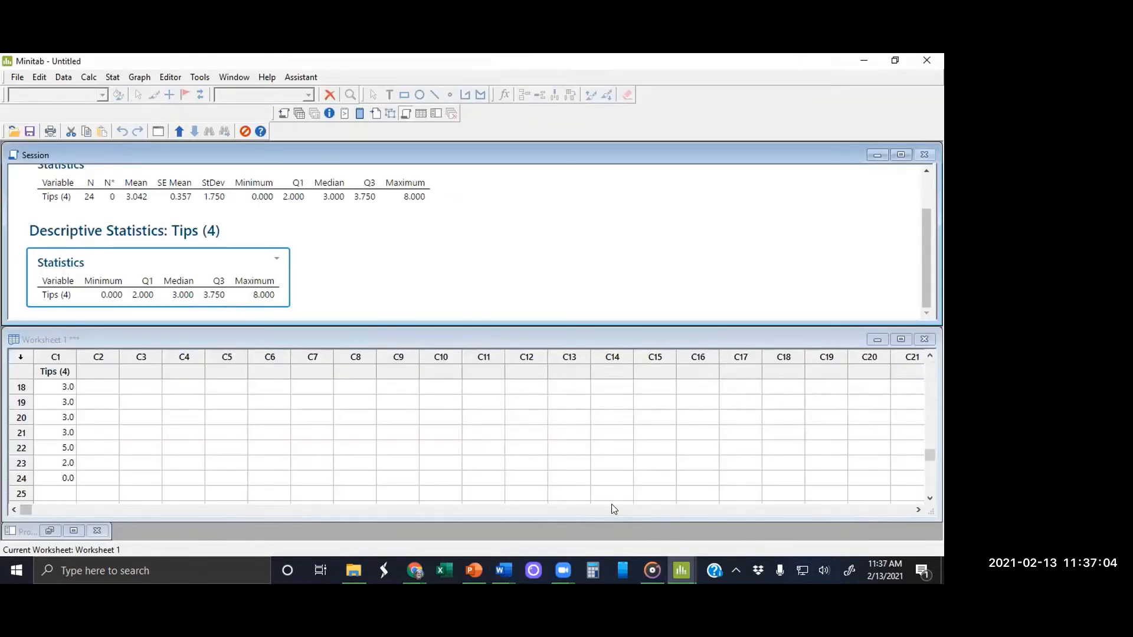
left_click(112, 77)
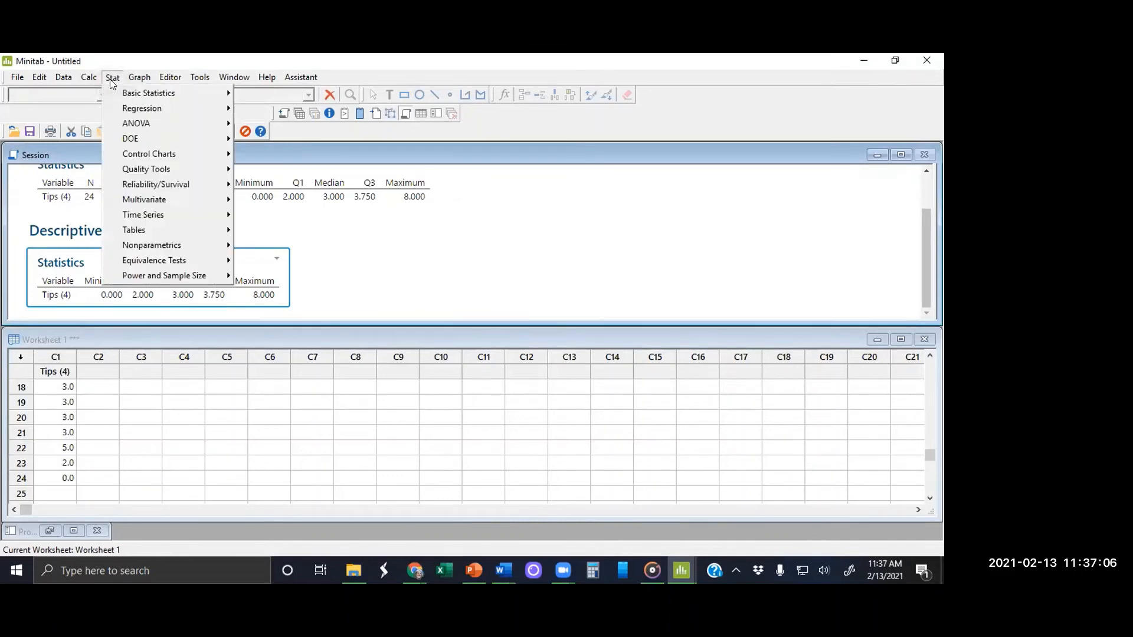
mouse_move(159, 93)
left_click(316, 94)
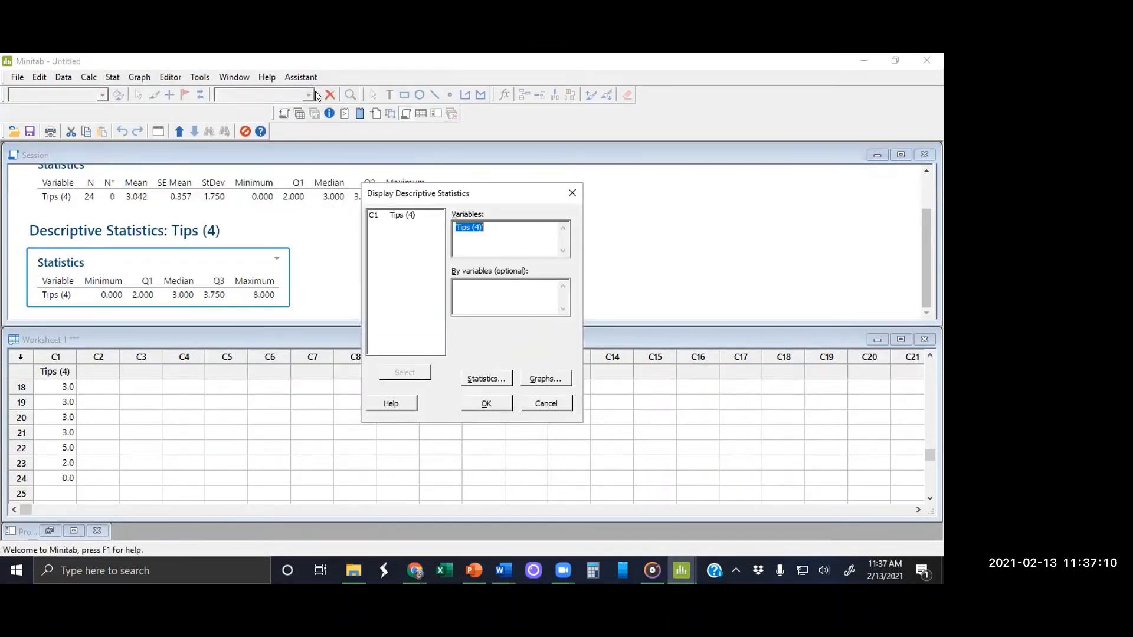
left_click(486, 378)
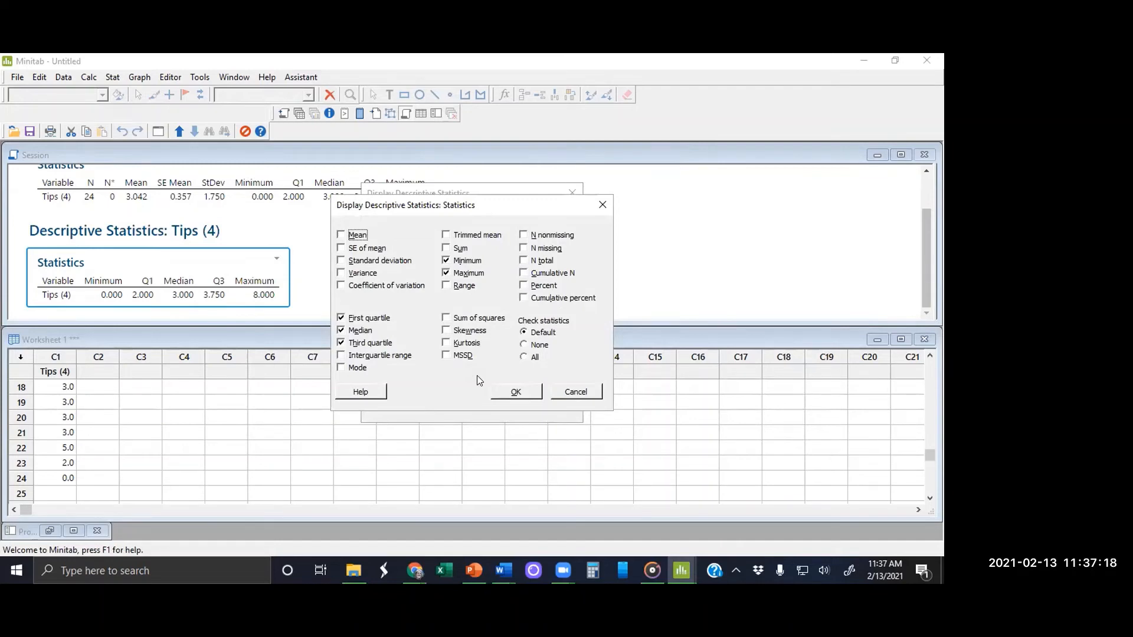
left_click(446, 286)
left_click(342, 356)
left_click(515, 393)
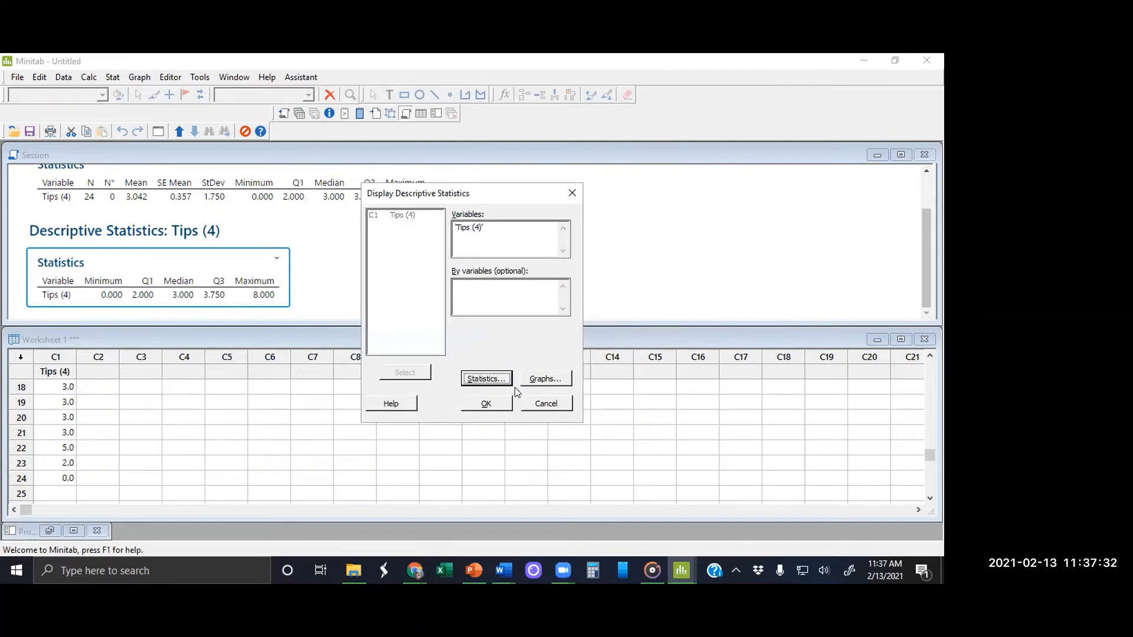
left_click(492, 404)
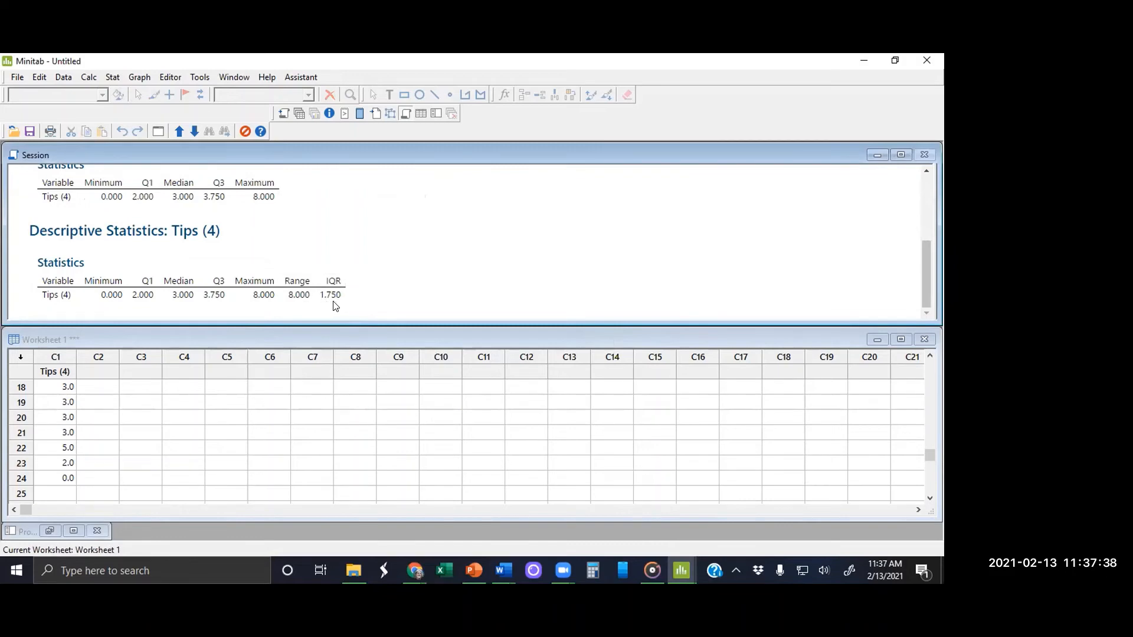
Step: Add a tip of 20 in row 25 of the Tips (4) column
left_click(57, 490)
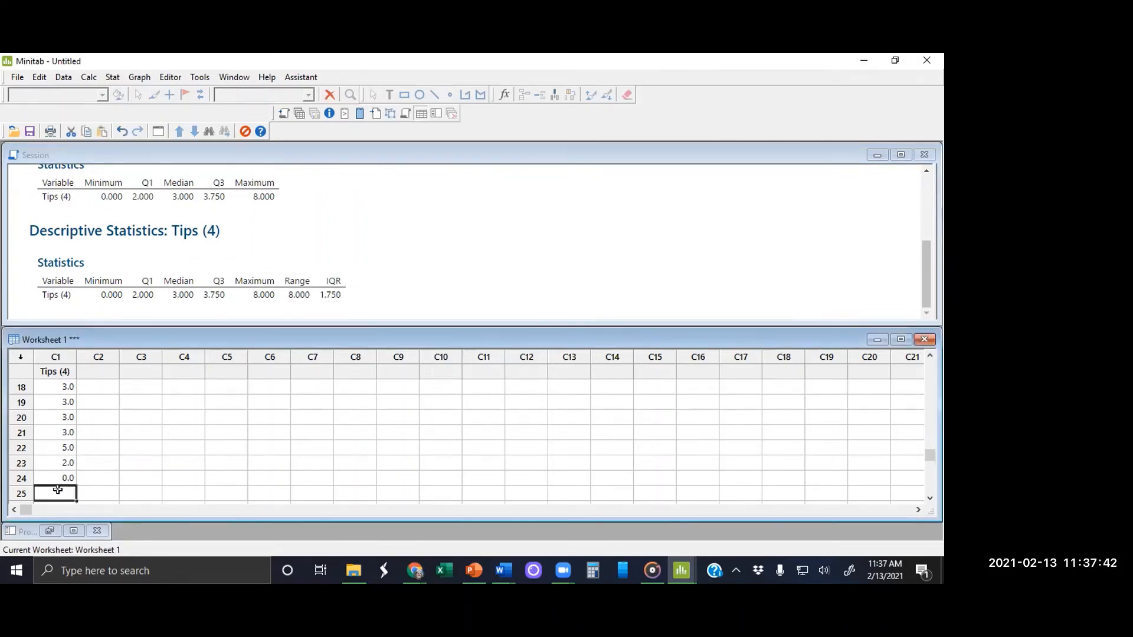
type("20")
key("Return")
Step: Display descriptive statistics for Tips (4) again with the extra tip, keeping the same selected statistics
left_click(112, 78)
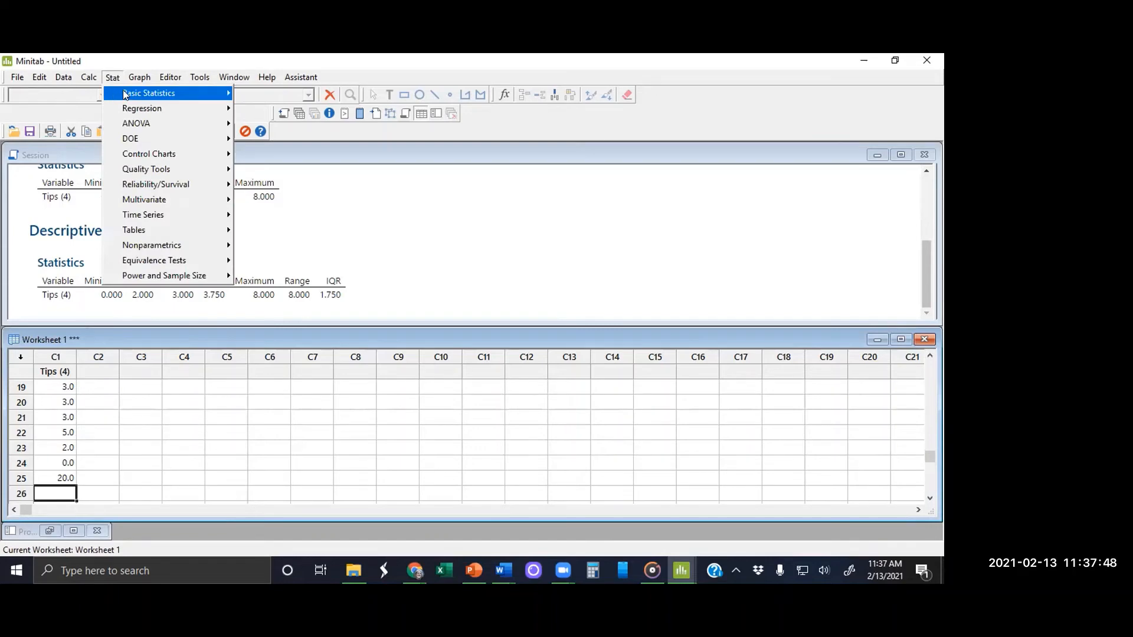
mouse_move(125, 93)
left_click(246, 95)
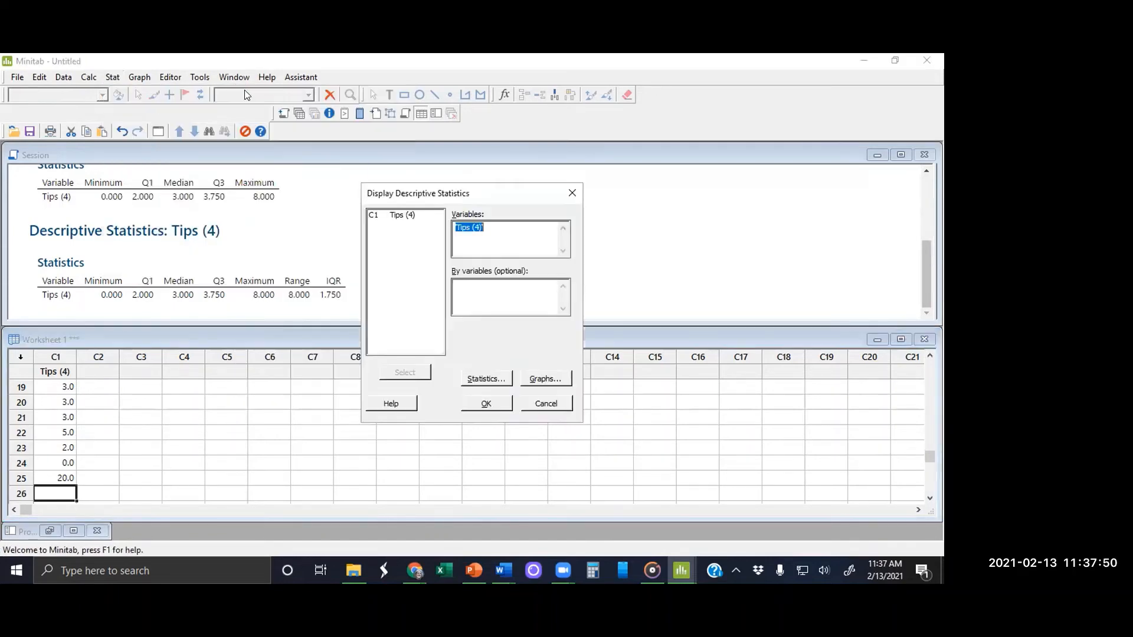
left_click(485, 379)
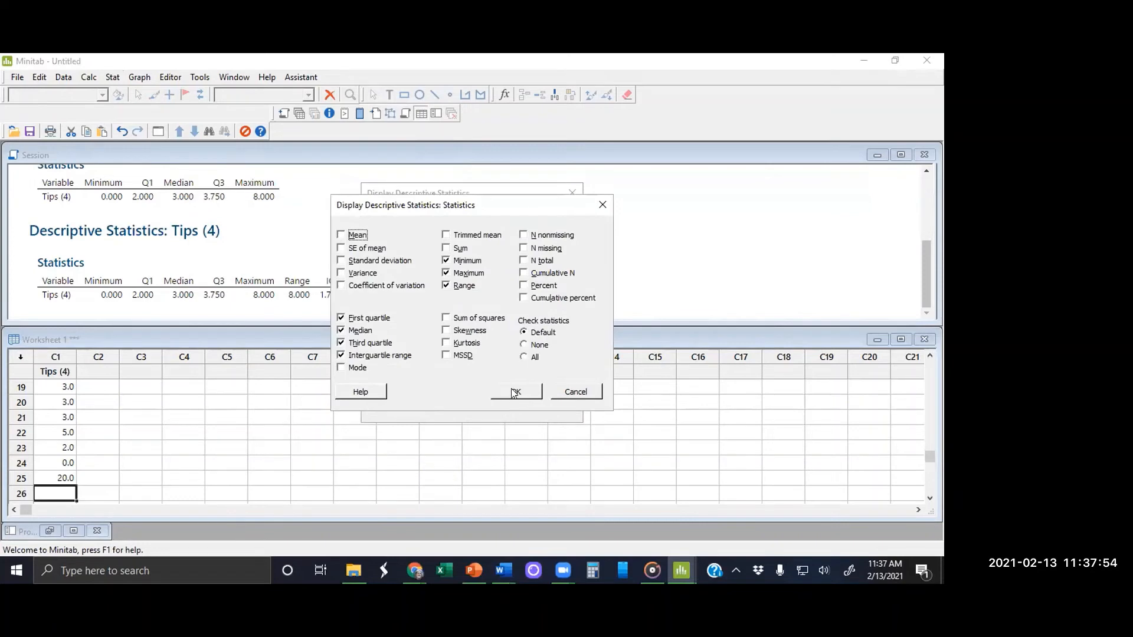
left_click(514, 393)
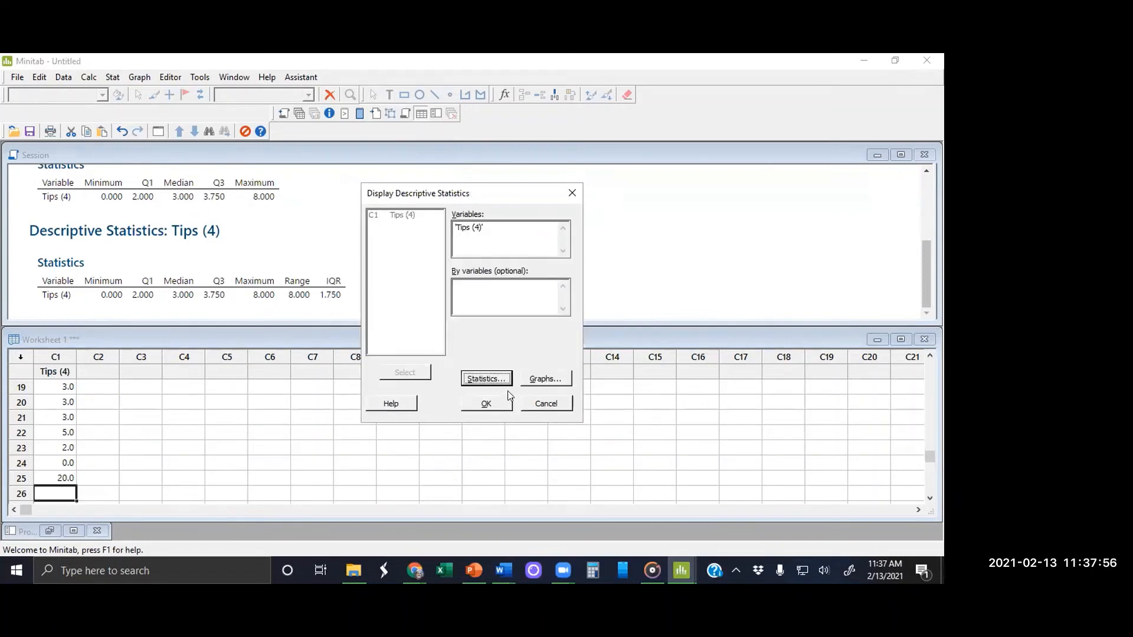
left_click(501, 402)
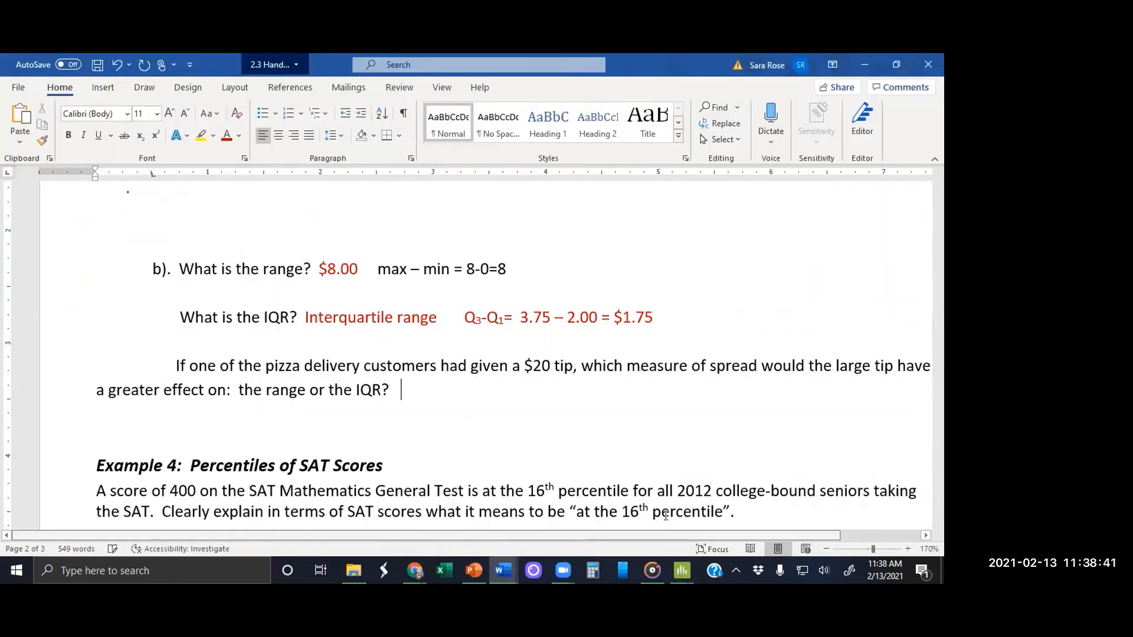
Step: Switch to the Word handout and begin the $20 tip answer in red with "The range was affected more, because the range"
type("The")
key("BackSpace")
key("BackSpace")
key("BackSpace")
key("BackSpace")
type("The range wa")
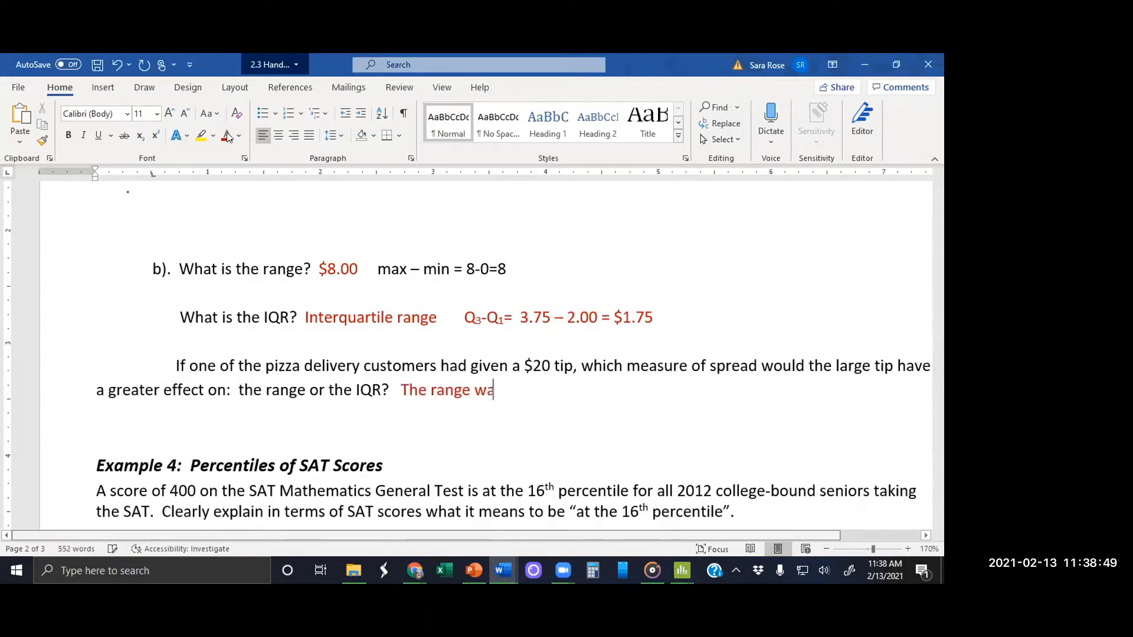
type("s affect")
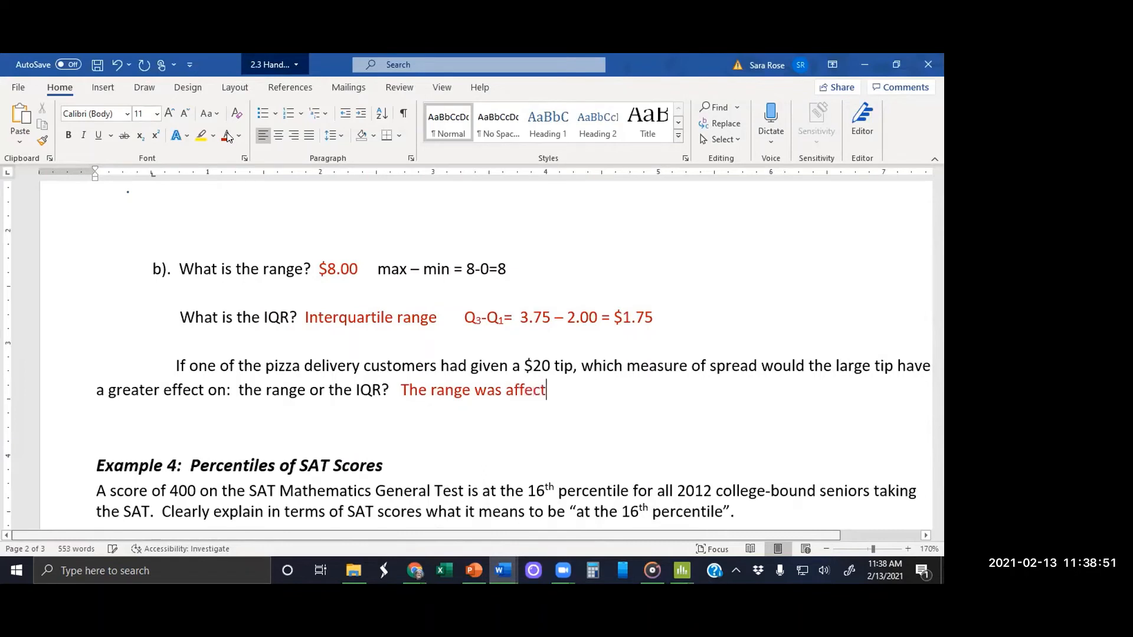
type("ed mor")
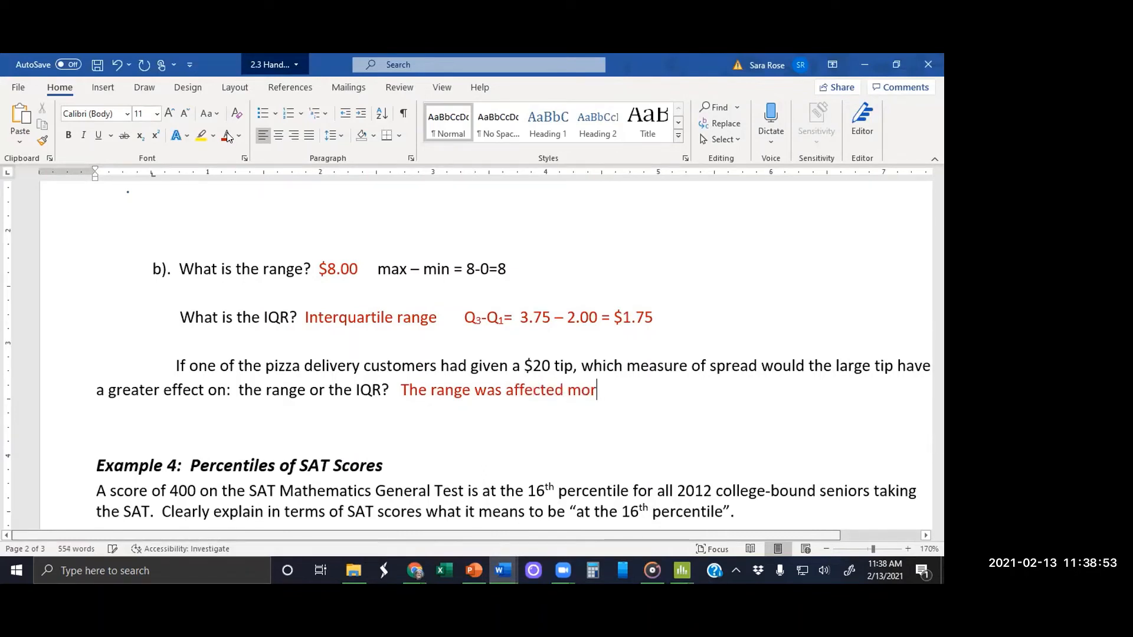
type("e, beca")
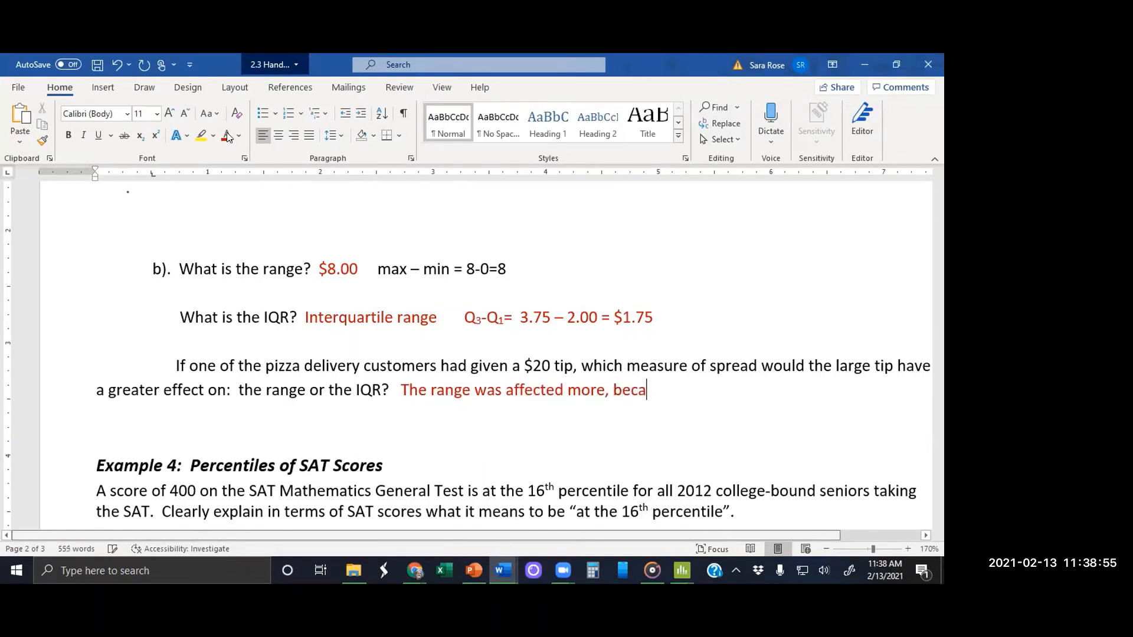
type("use the range")
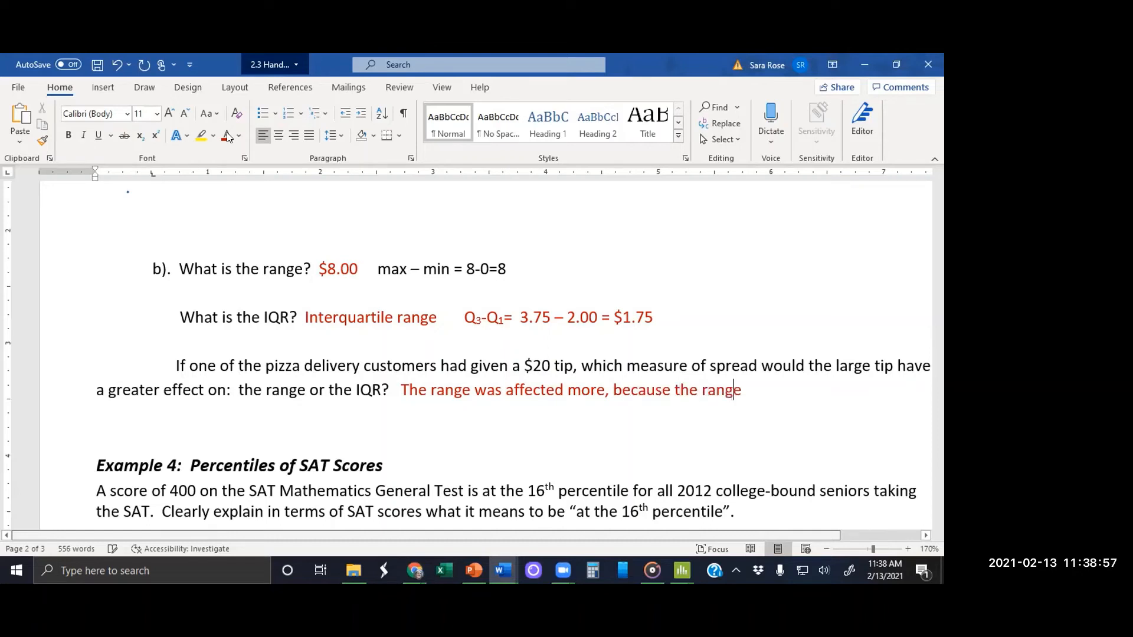
type(" when")
Step: Continue the $20 tip answer with "went form $8.00 to $20.00"
key("BackSpace")
key("BackSpace")
key("BackSpace")
key("BackSpace")
type("ent form ")
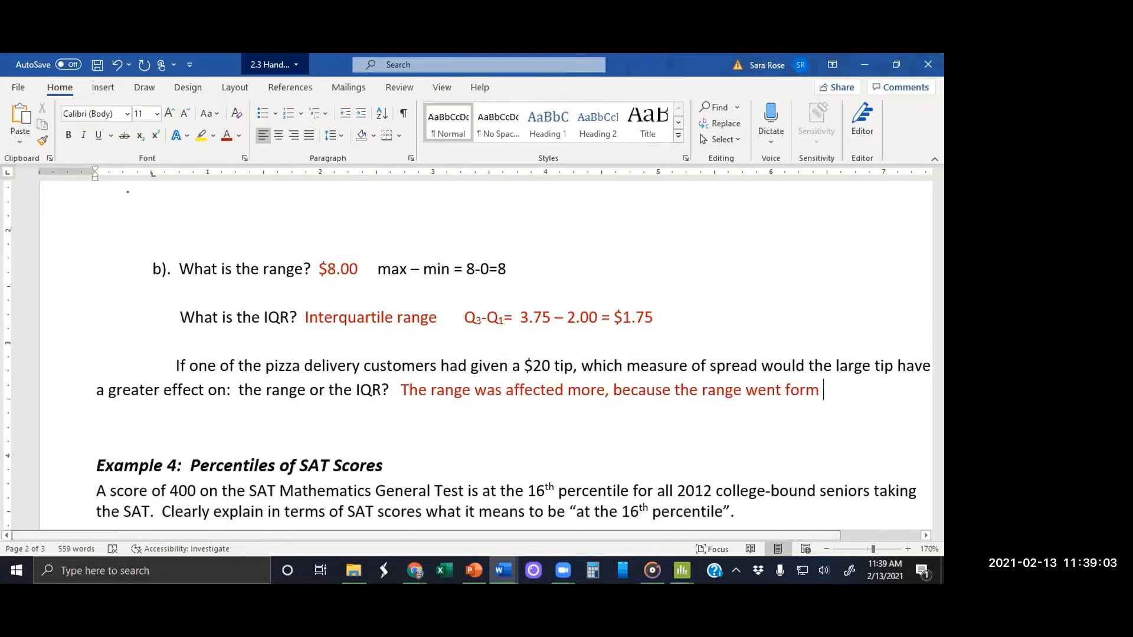
type("$8.00 to $20")
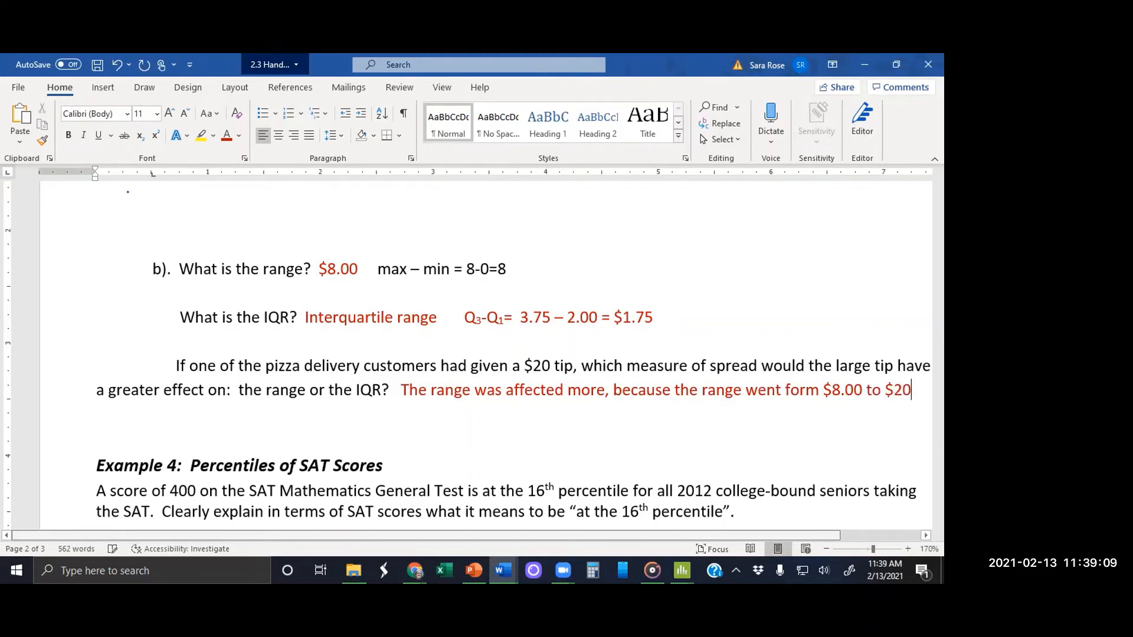
type(".00,")
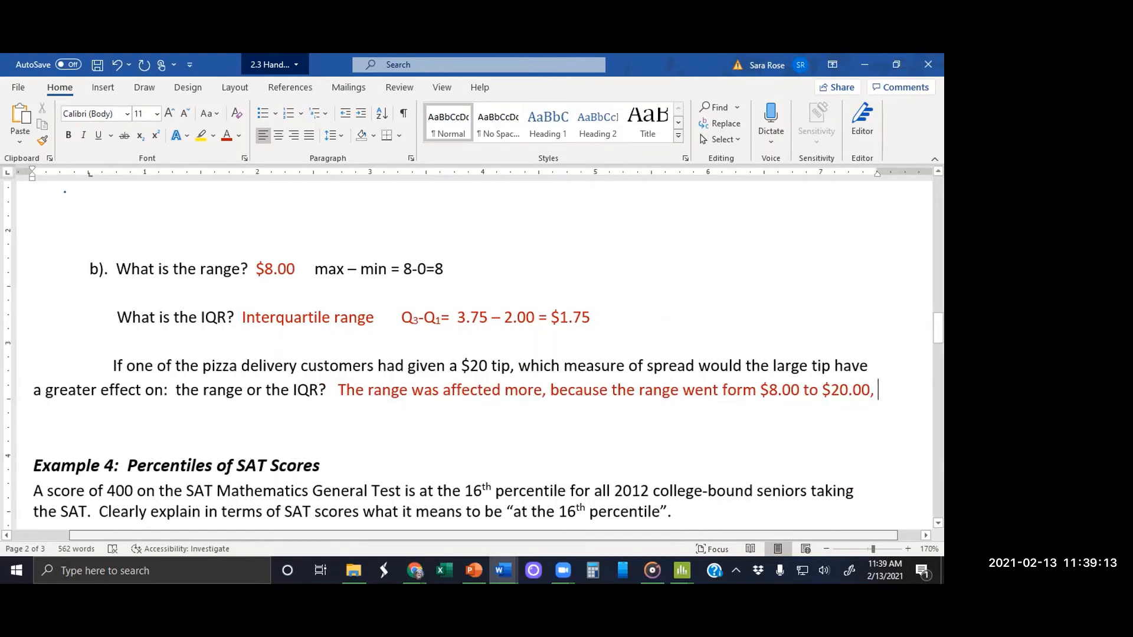
type(" whil")
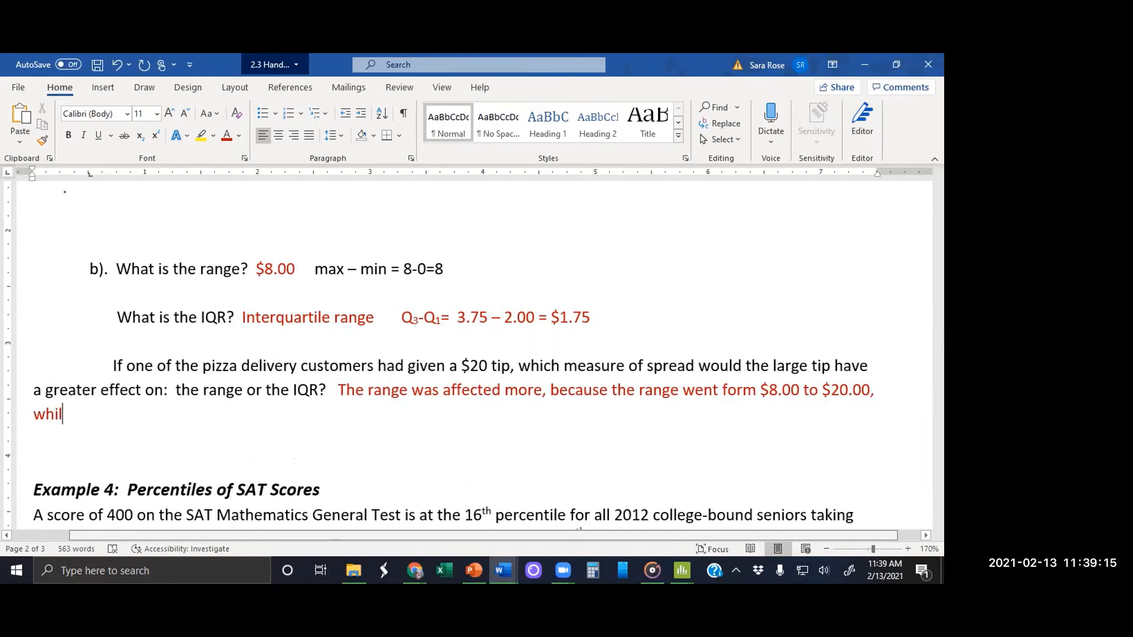
type("e the I")
Step: Continue the $20 tip answer with ", while the IQR only increased $0.50,"
type("QR only increa")
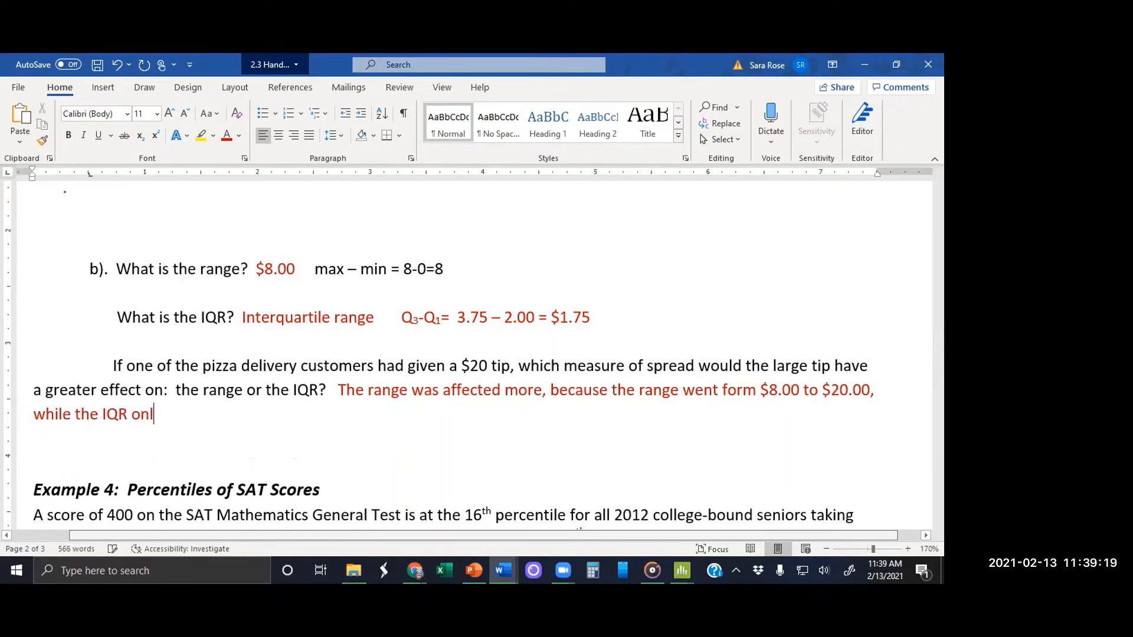
type("sed ")
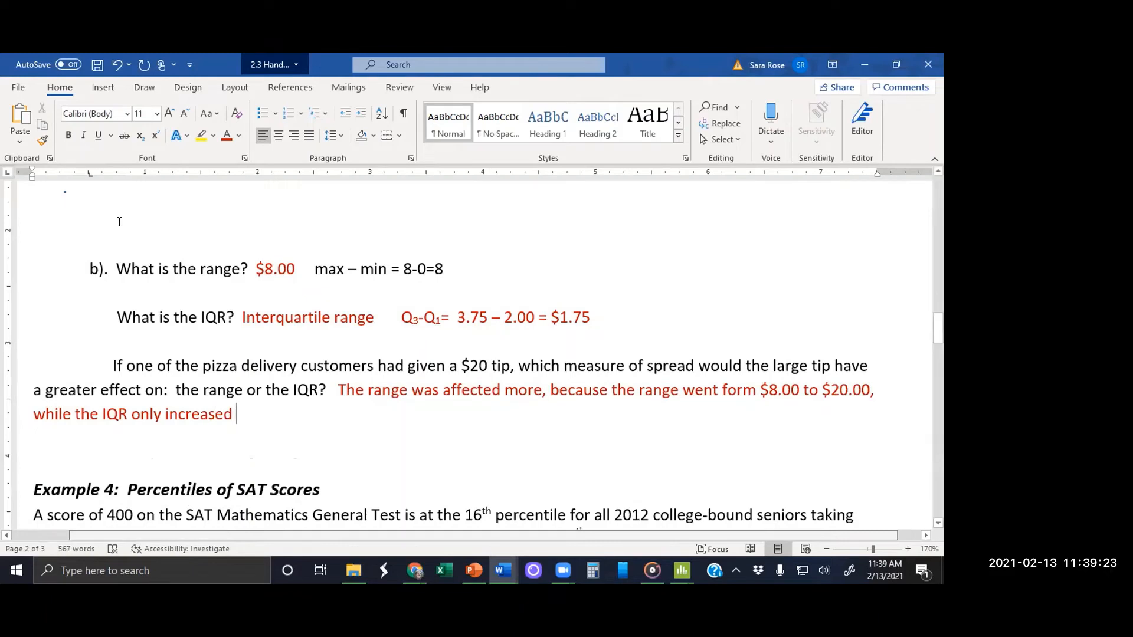
type("$0.")
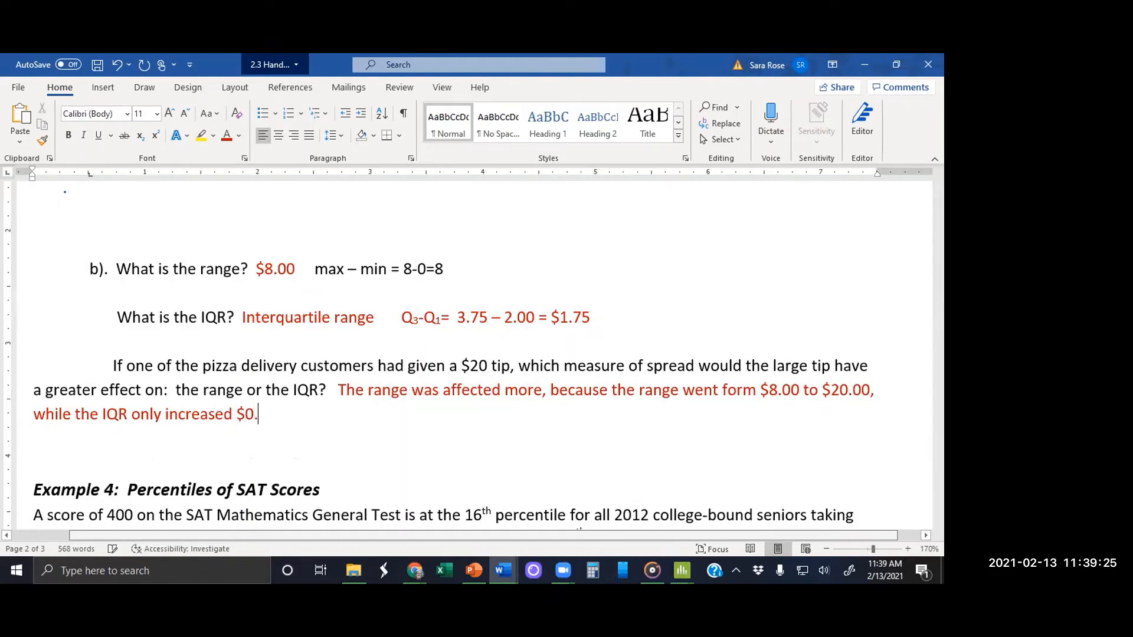
type("50,")
left_click(34, 221)
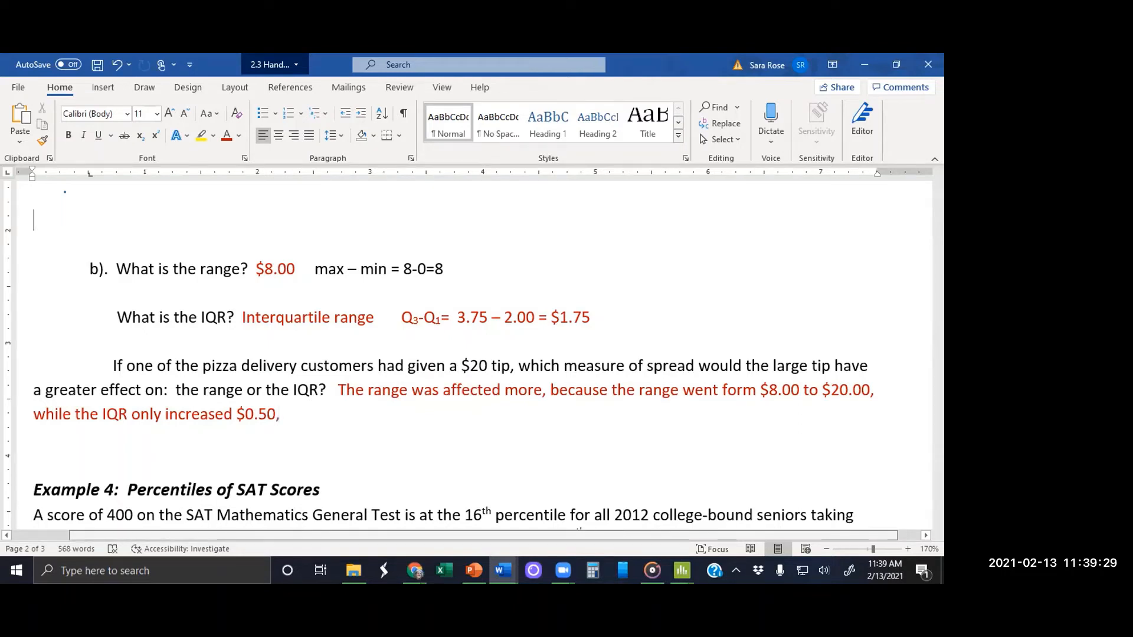
type("from")
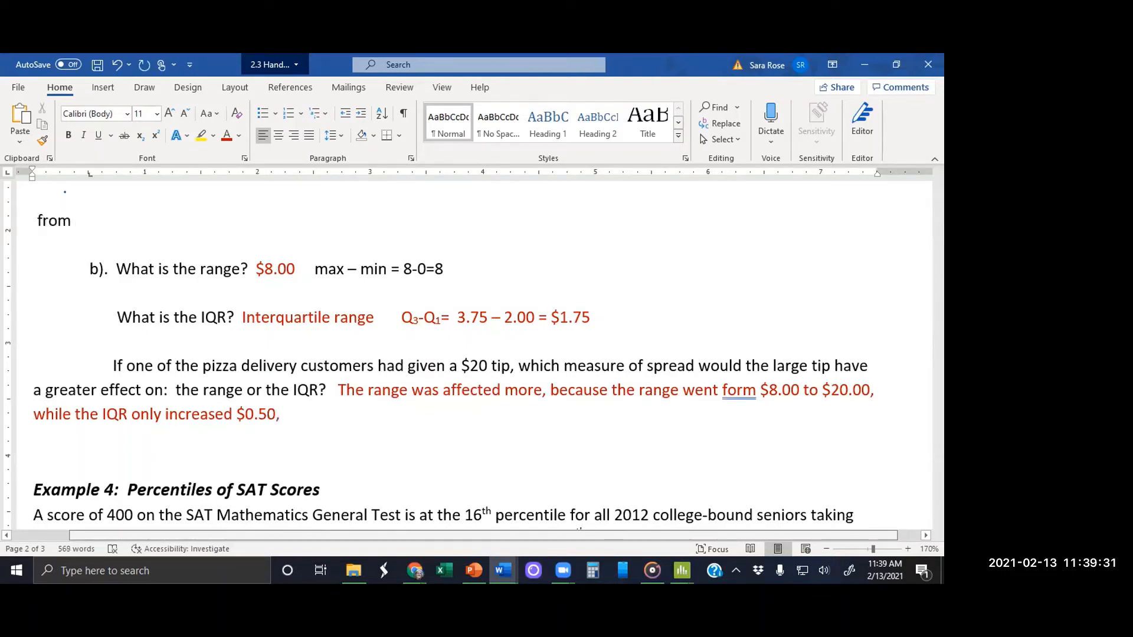
key("BackSpace")
key("BackSpace")
key("BackSpace")
key("BackSpace")
key("BackSpace")
Step: Finish the $20 tip answer with "from $1.75 to $2.25." after the $0.50 increase
left_click(280, 430)
type("from")
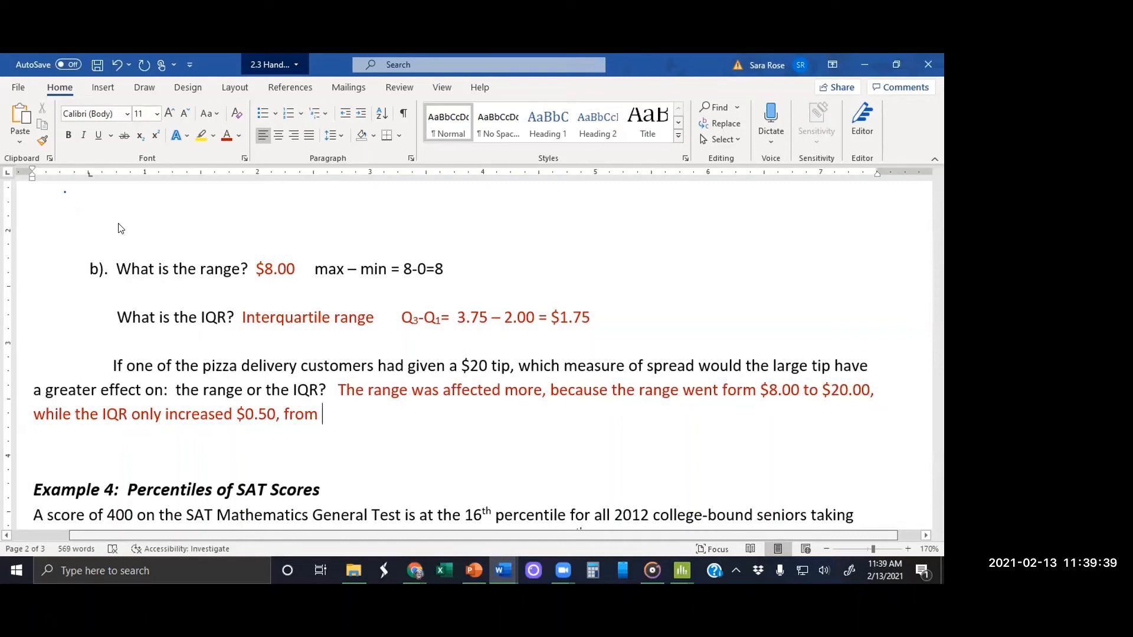
mouse_move(681, 570)
left_click(599, 514)
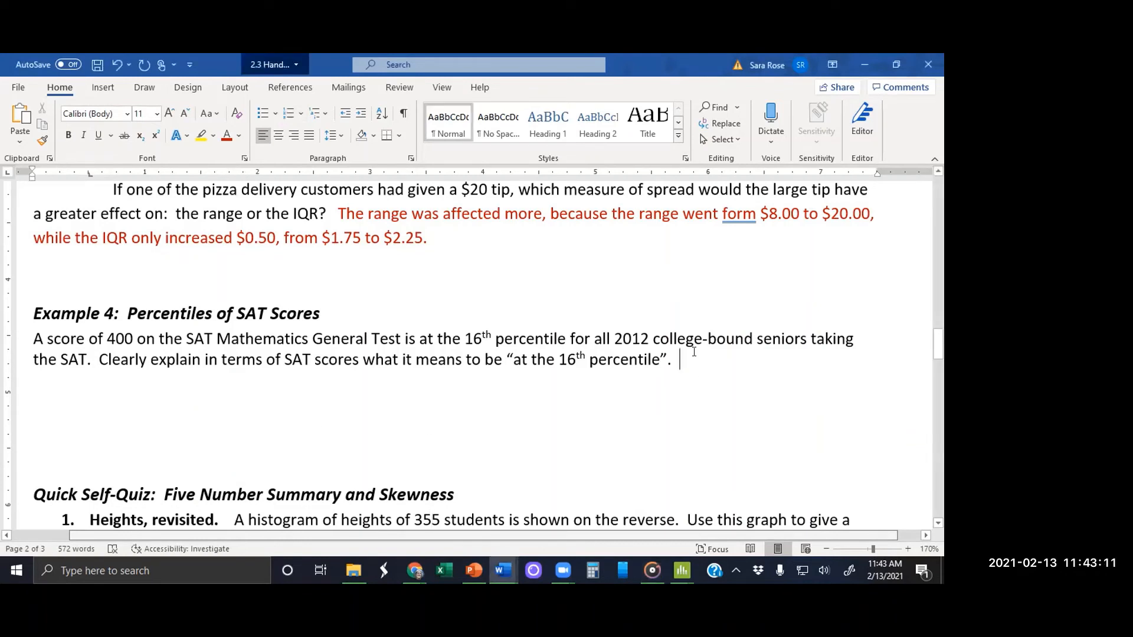
Step: Start a red answer on a new line below the Example 4 question with "Sixteen percent of all"
left_click(678, 359)
key("Return")
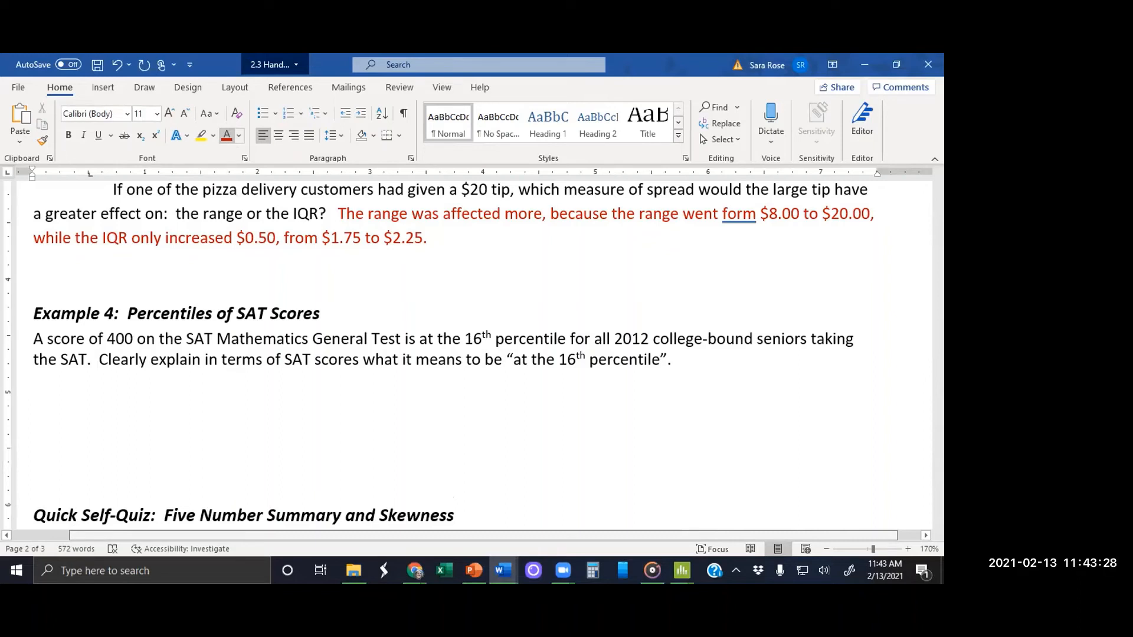
left_click(227, 136)
type("Sixteen per")
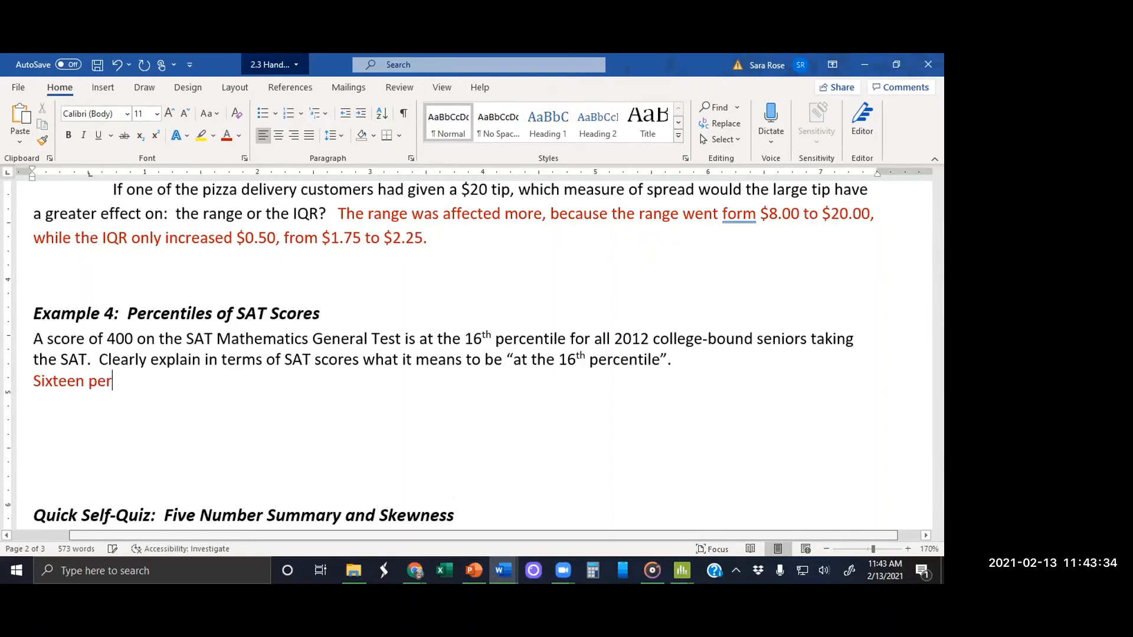
type("cent of all")
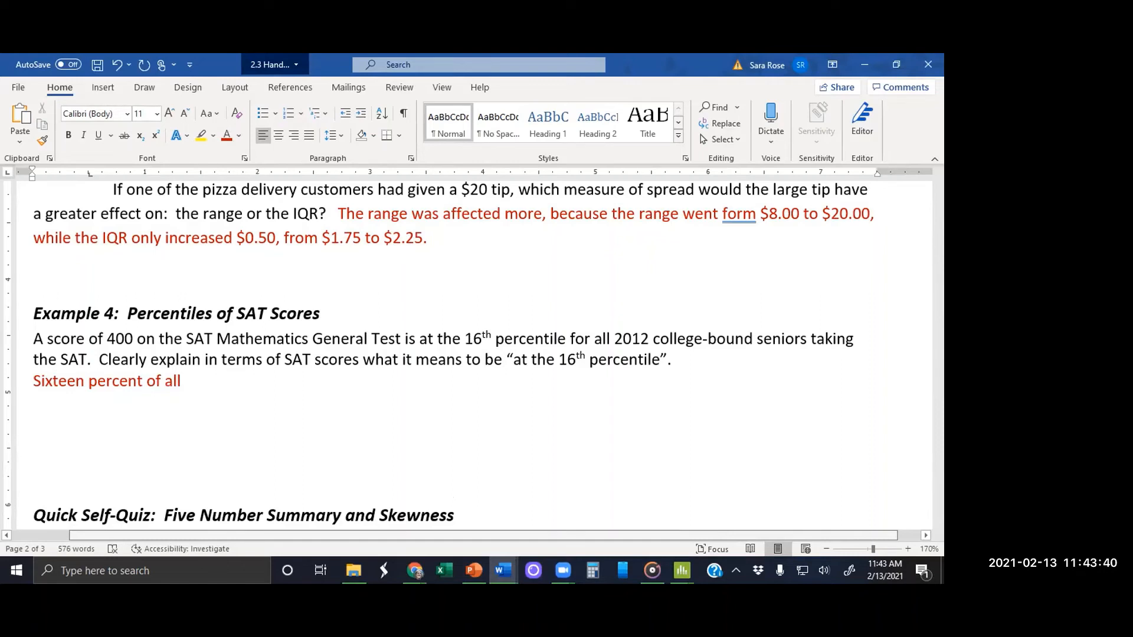
type(" SAT Mathematics ")
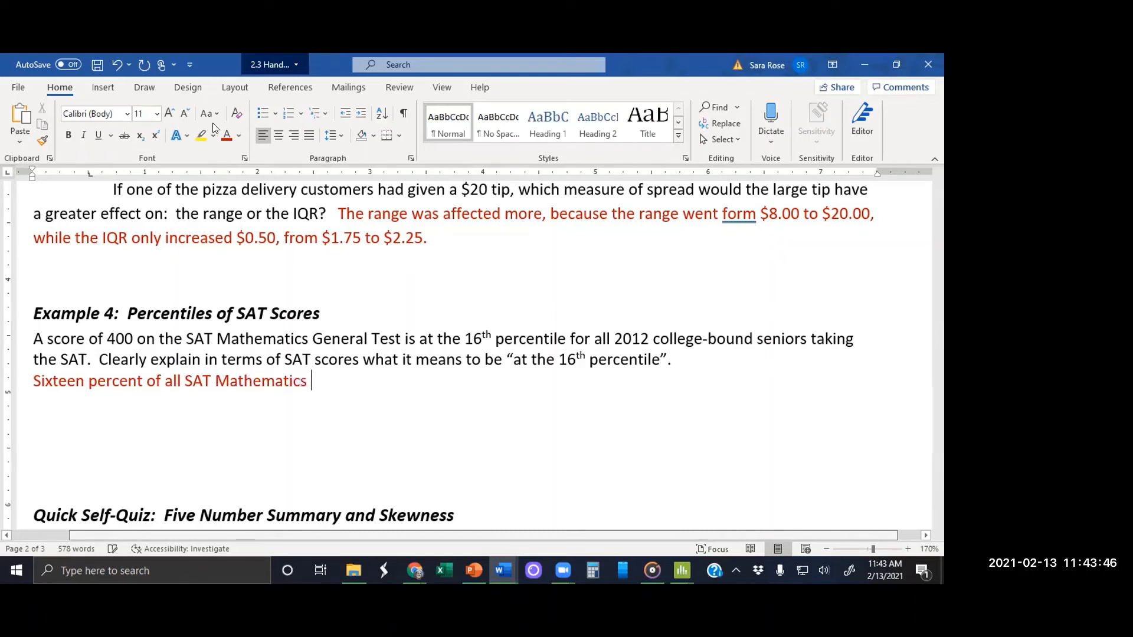
type("General ")
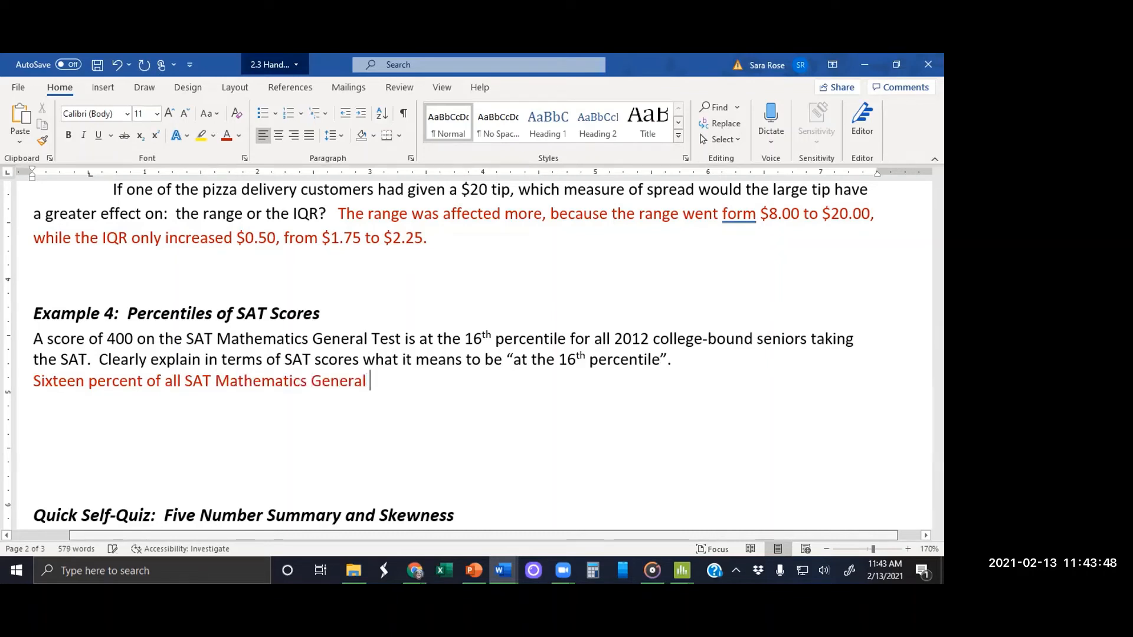
type("Test")
Step: Complete the Example 4 sentence with "SAT Mathematics General Test scores were lower than 400."
type("scores")
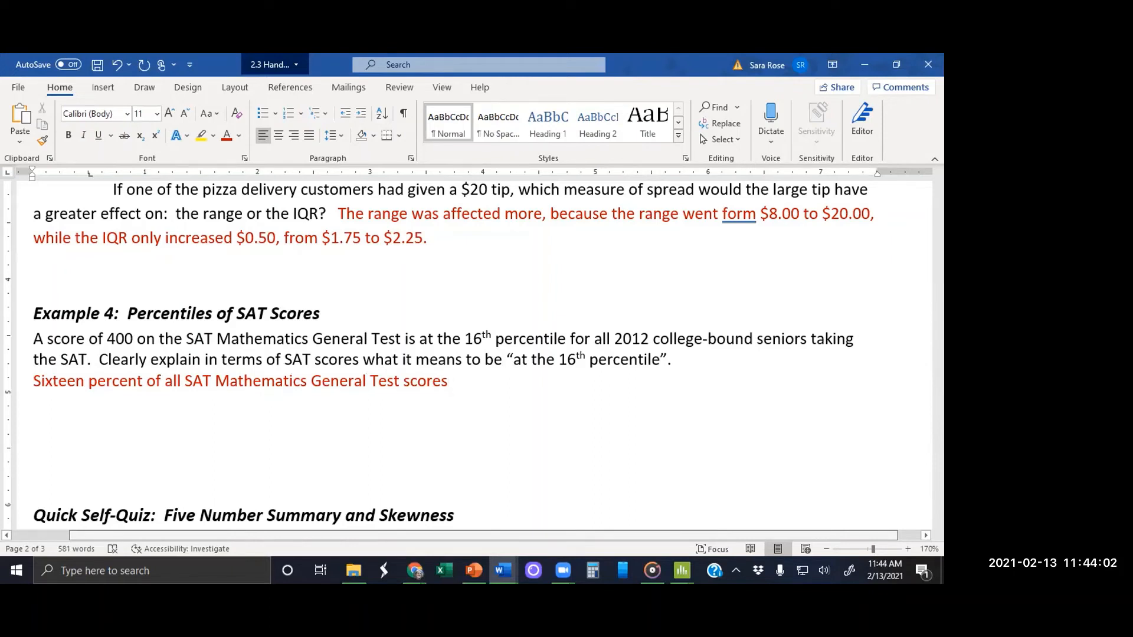
type(" were lower")
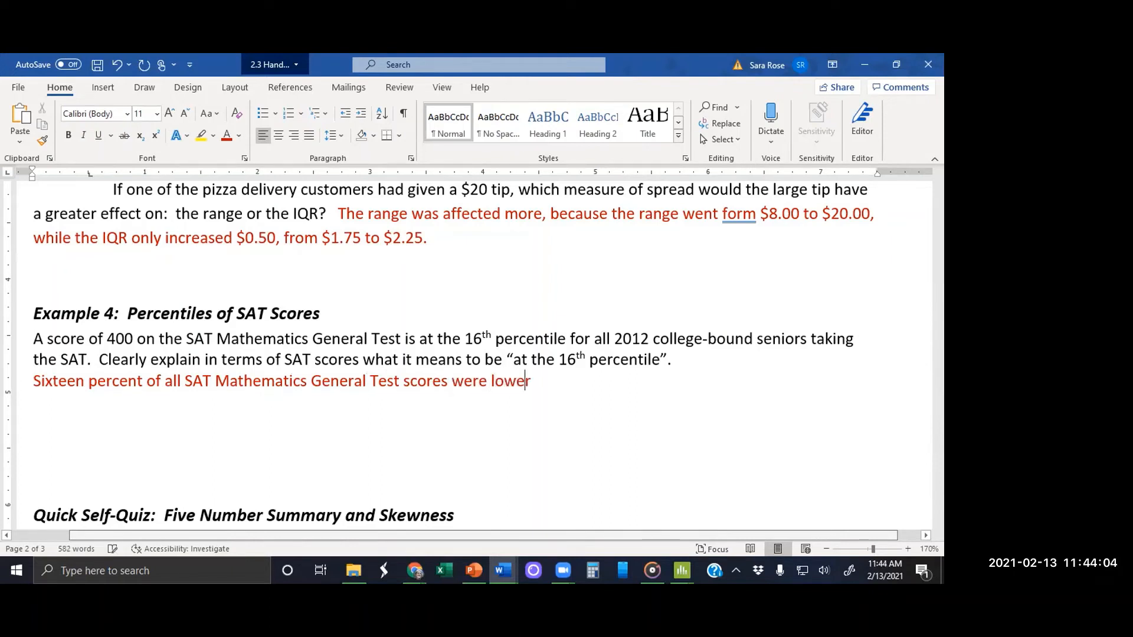
type(" than 400.")
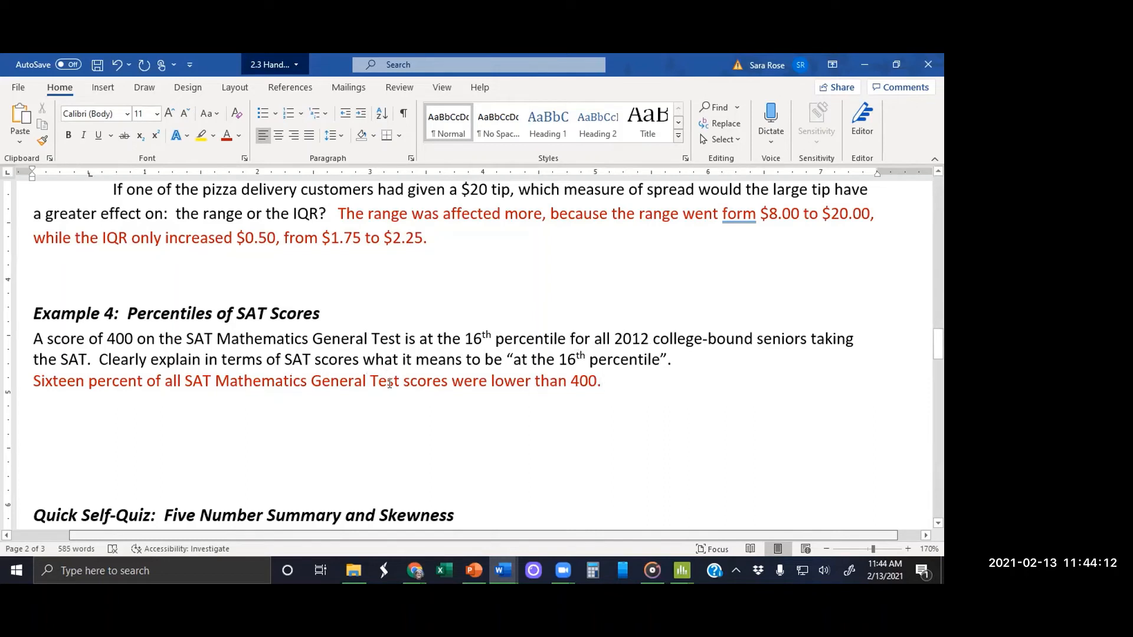
Step: Insert "in 2012" after "scores" in the Example 4 answer
left_click(451, 382)
type("in 201")
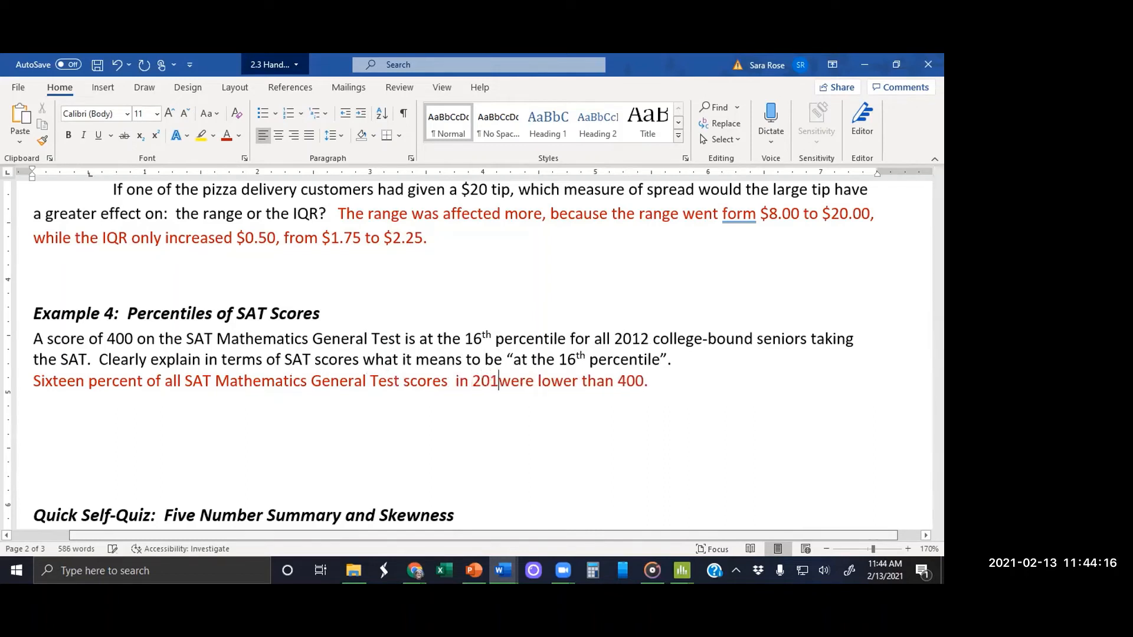
type("2")
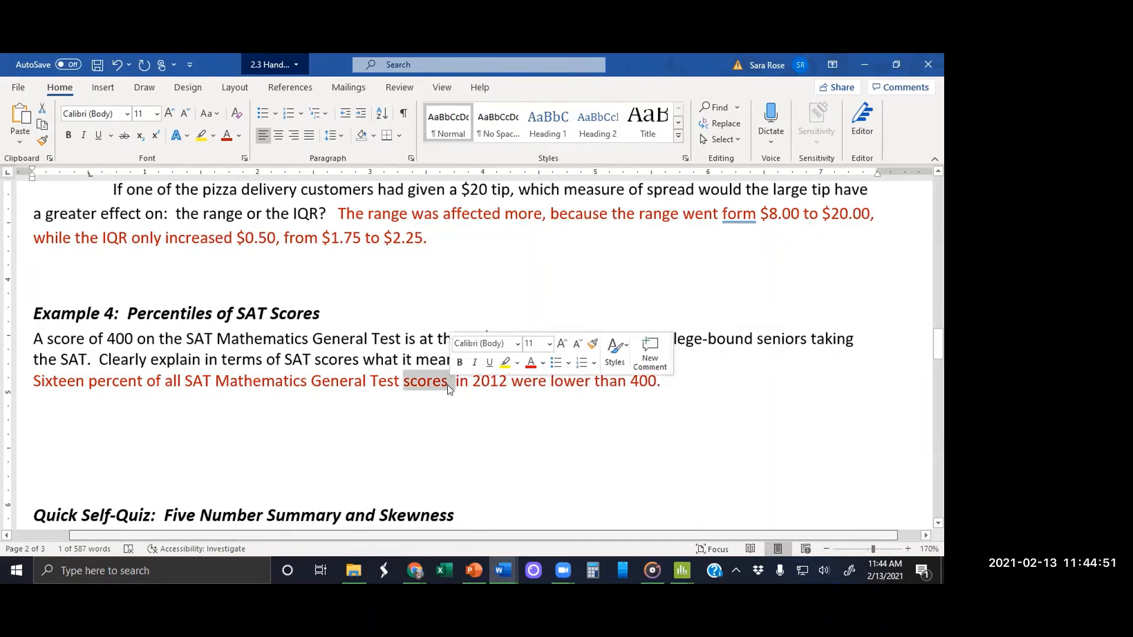
Step: Paste "college-bound seniors taking the SAT" after "scores" in the Example 4 answer, remove its period and trailing space, and select the phrase
key("BackSpace")
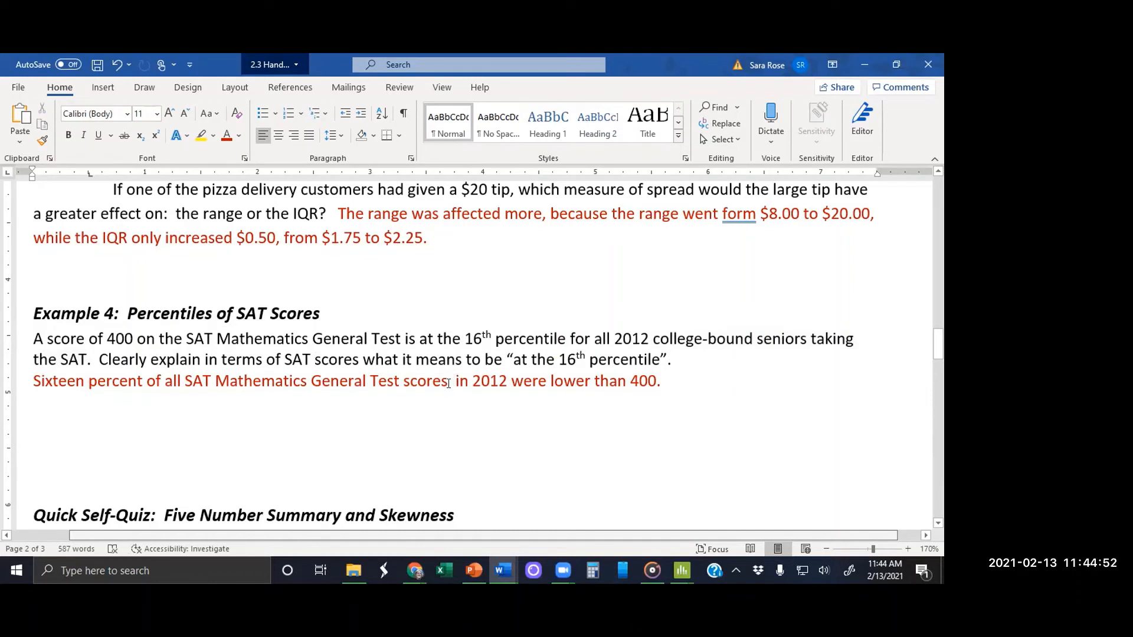
type("college-bound seniors taking the SAT.")
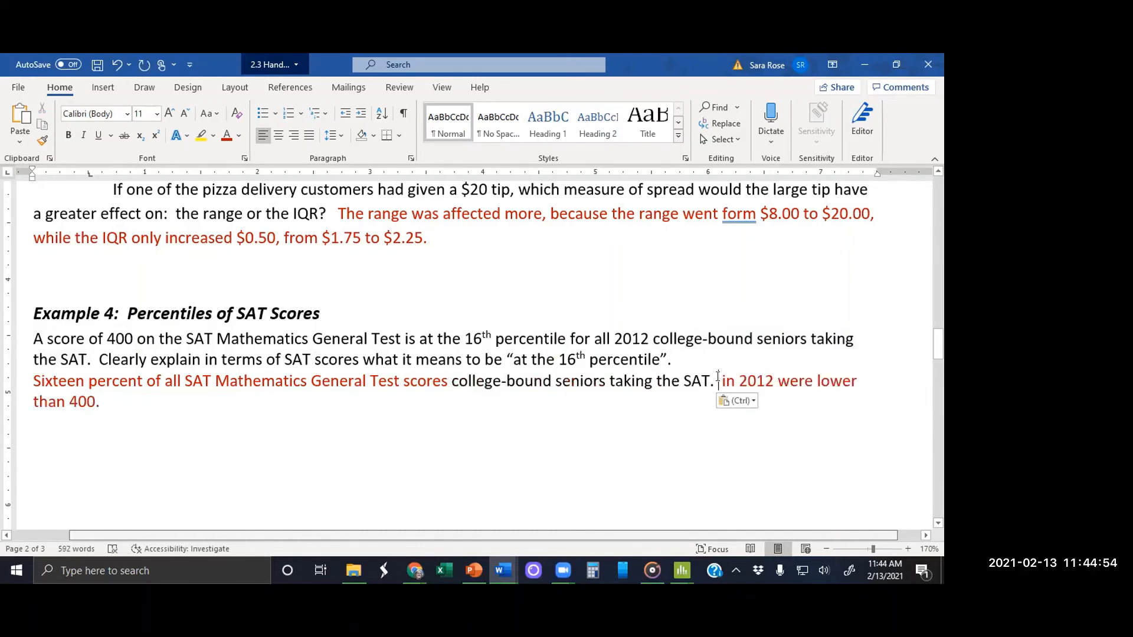
key("BackSpace")
key("BackSpace")
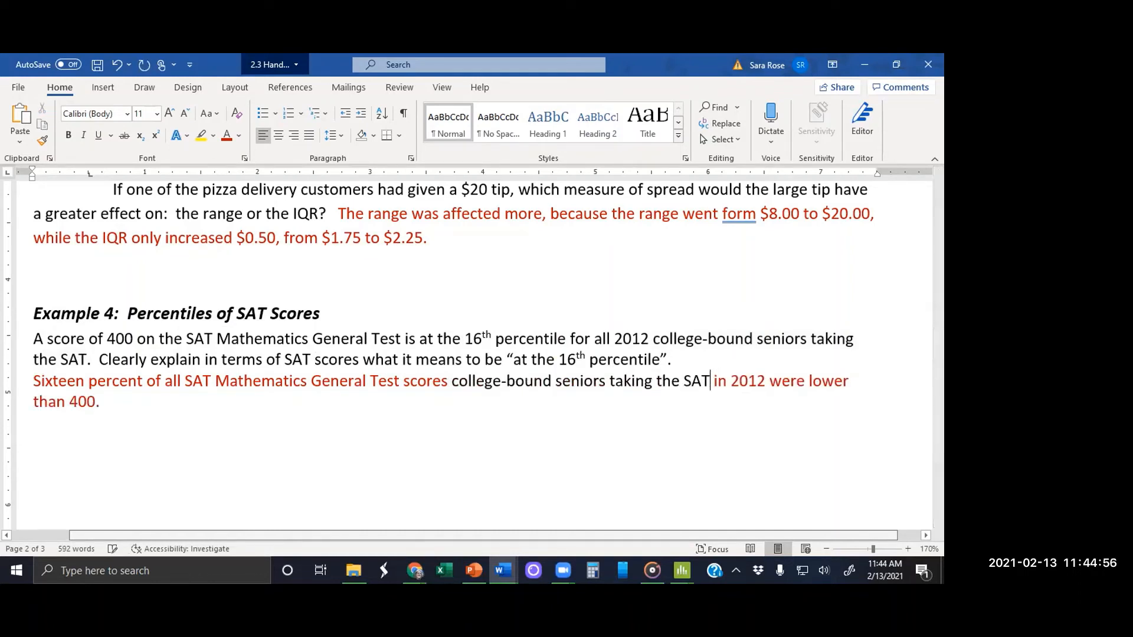
left_click_drag(707, 380, 452, 381)
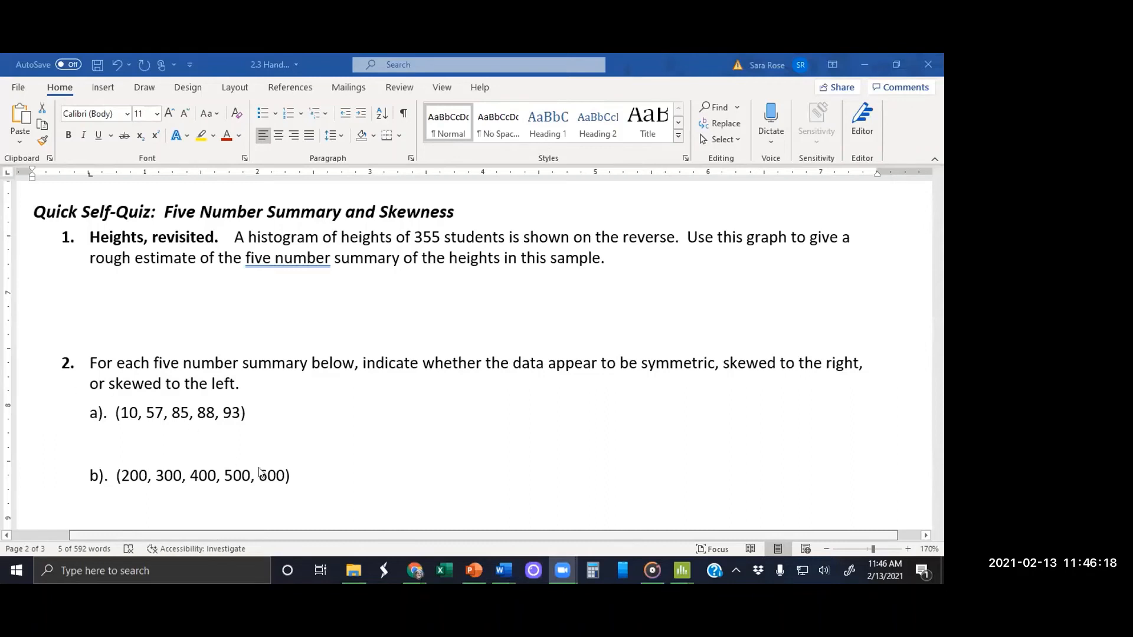
Step: Hyphenate "five-number" in question 1 of the Quick Self-Quiz
left_click(276, 256)
left_click(277, 256)
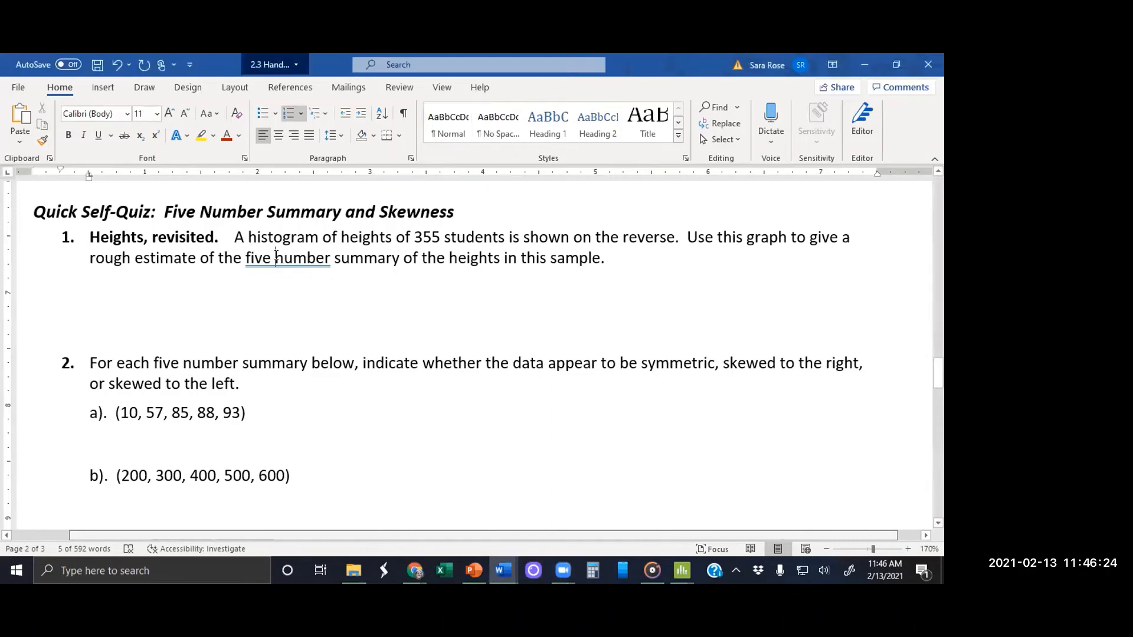
key("BackSpace")
type("-")
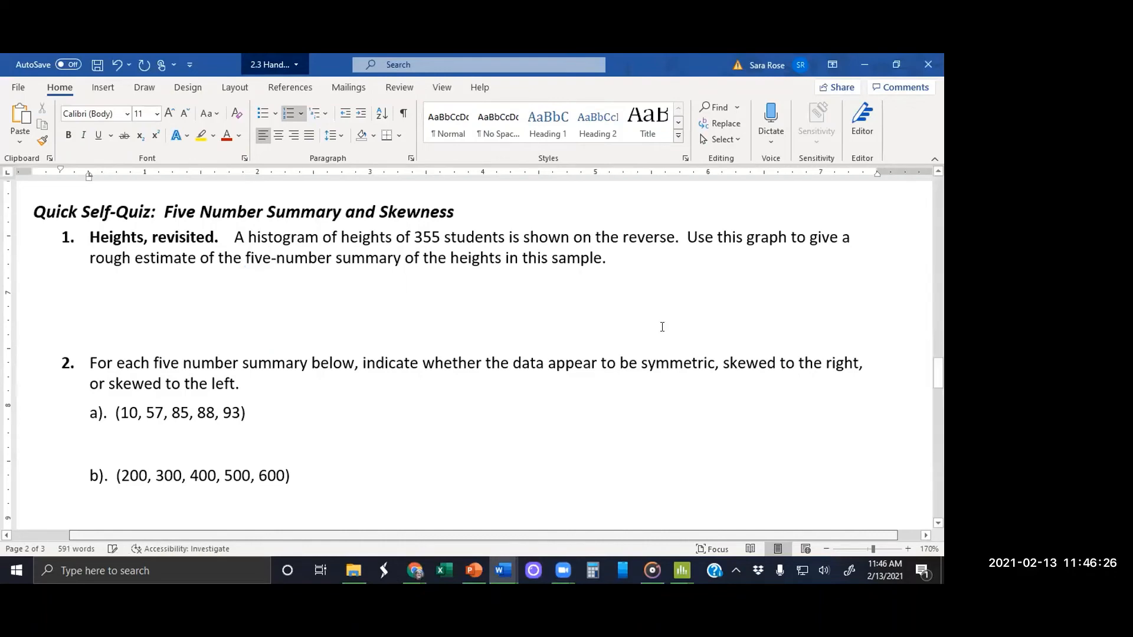
Step: Copy the height histogram from the earlier page and paste it below question 1 of the Quick Self-Quiz
left_click_drag(761, 316, 919, 273)
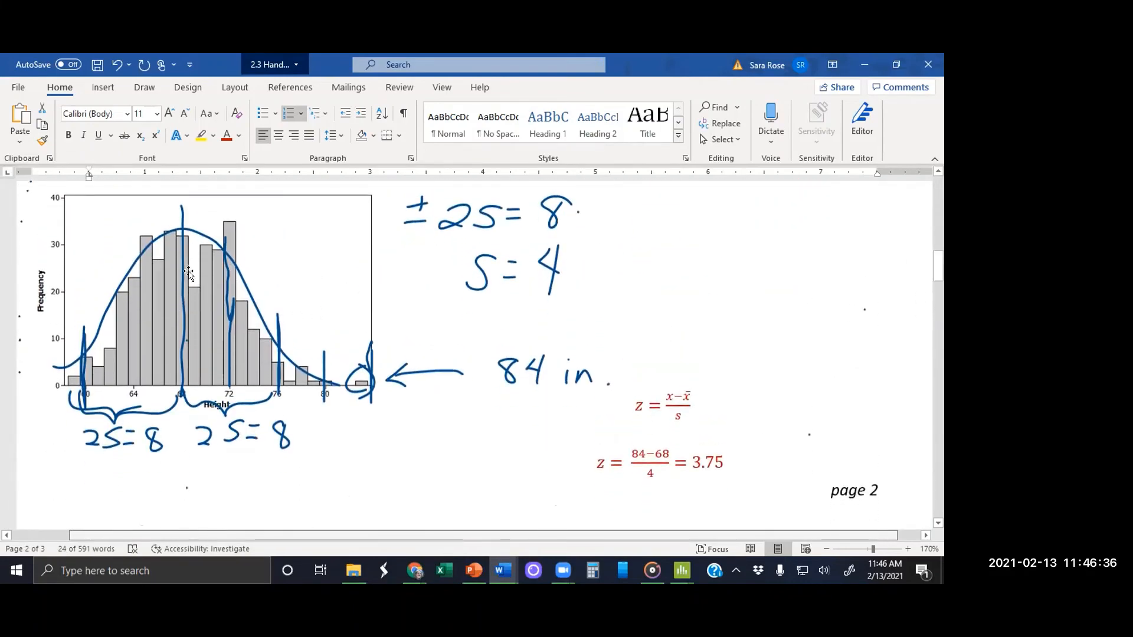
left_click(317, 250)
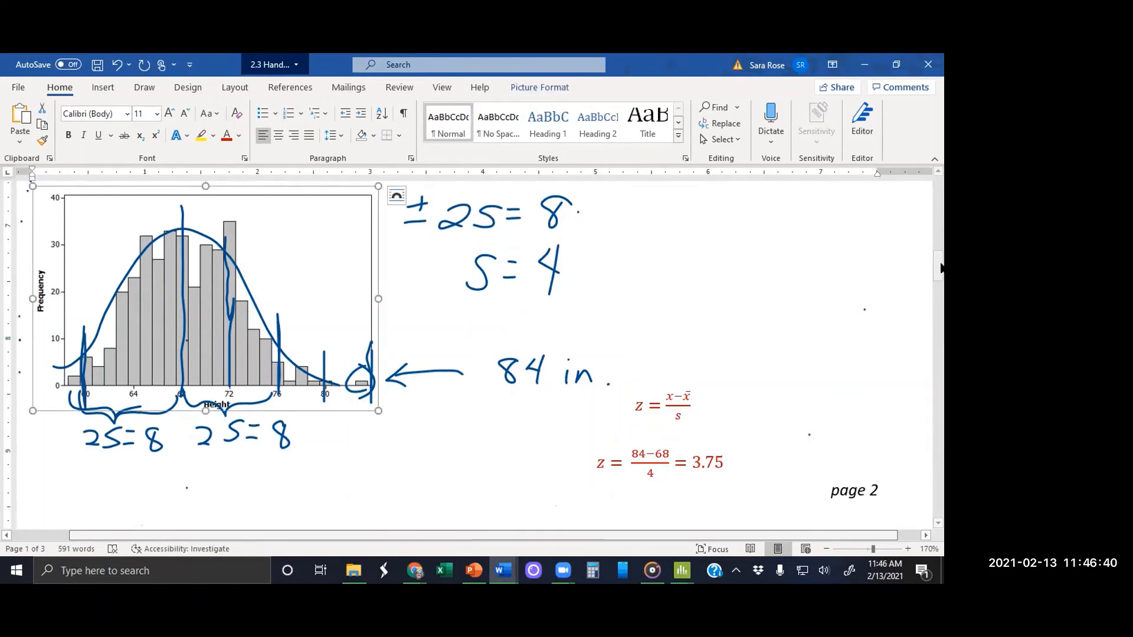
left_click_drag(936, 262, 936, 367)
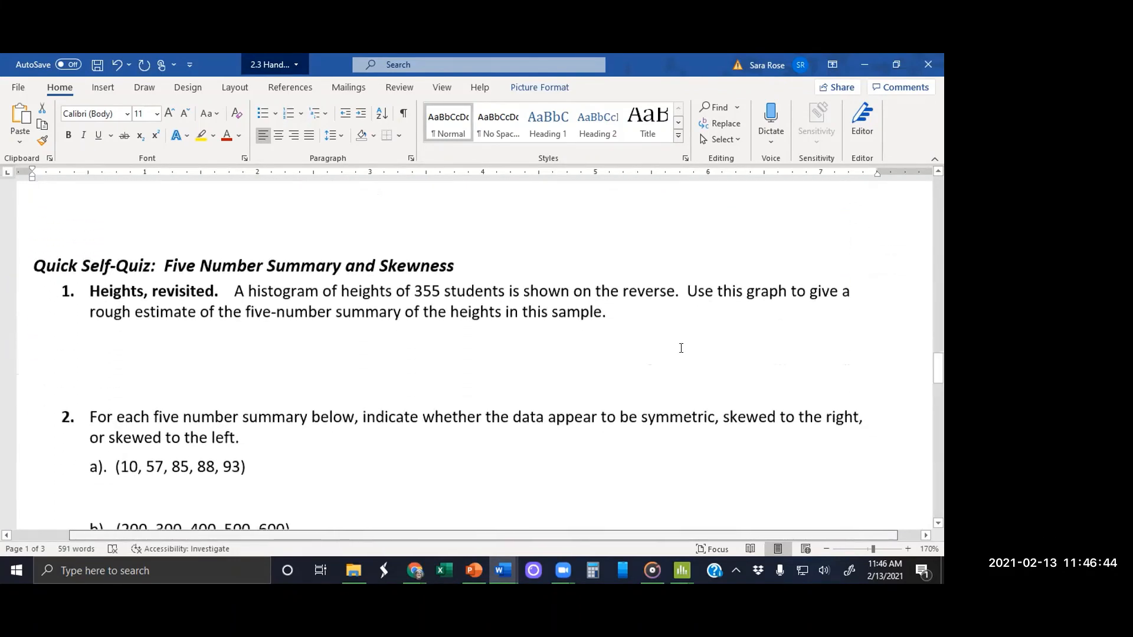
left_click(95, 332)
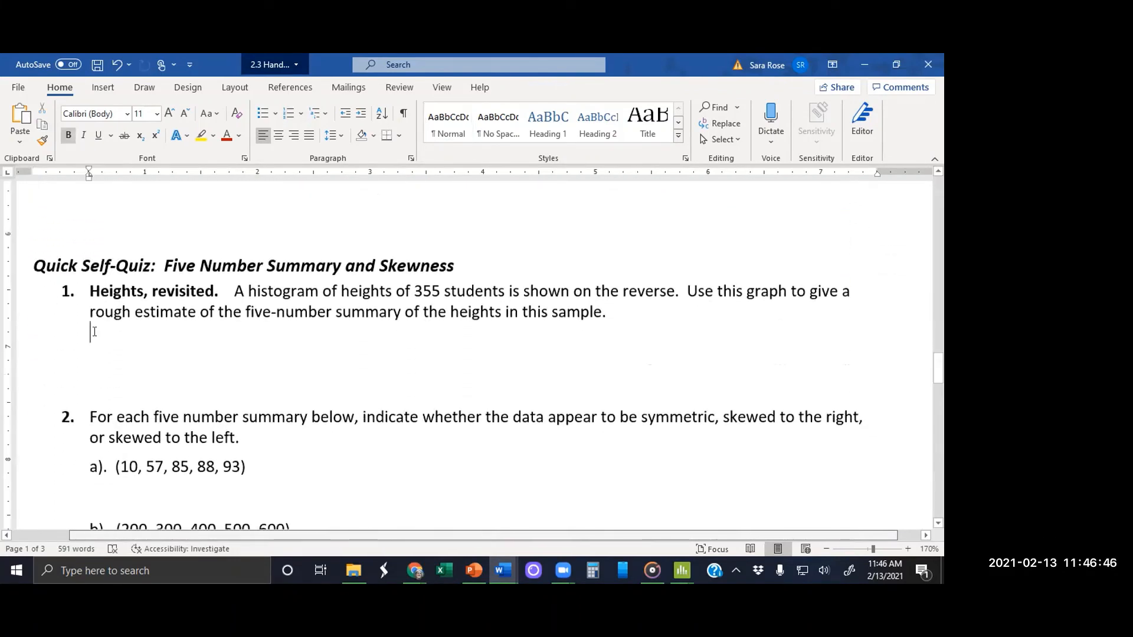
key("ctrl+v")
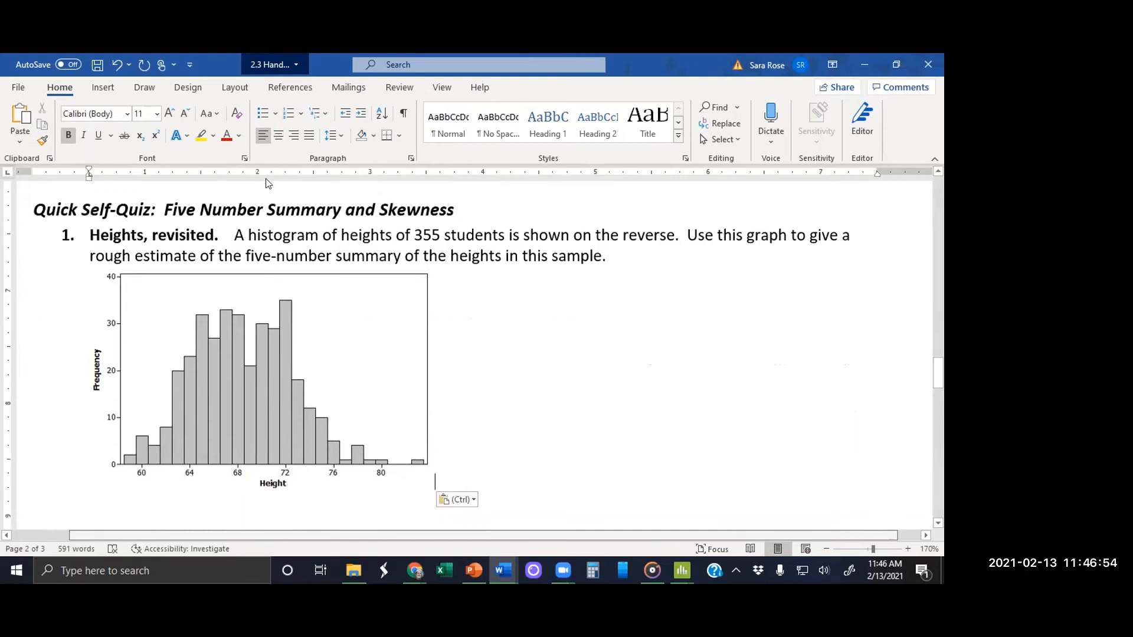
Step: Draw a blue ink arrow pointing up at 68 on the pasted histogram's height axis and a short vertical mark at 60
left_click(145, 87)
left_click(122, 121)
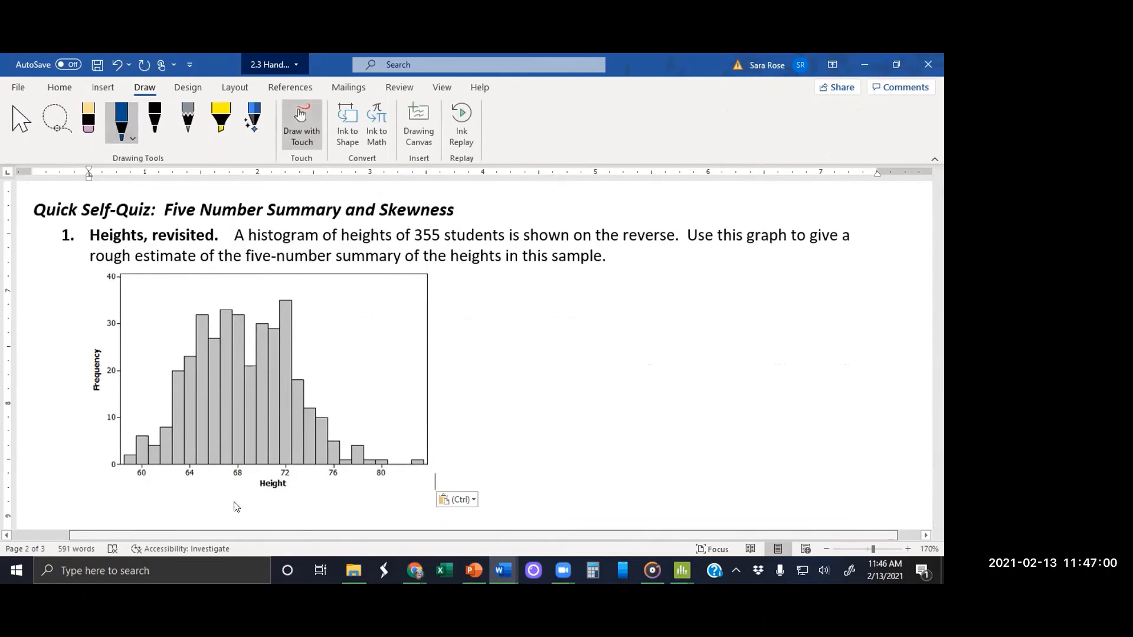
mouse_move(236, 506)
left_mouse_down()
mouse_move(236, 477)
mouse_move(244, 487)
left_mouse_up()
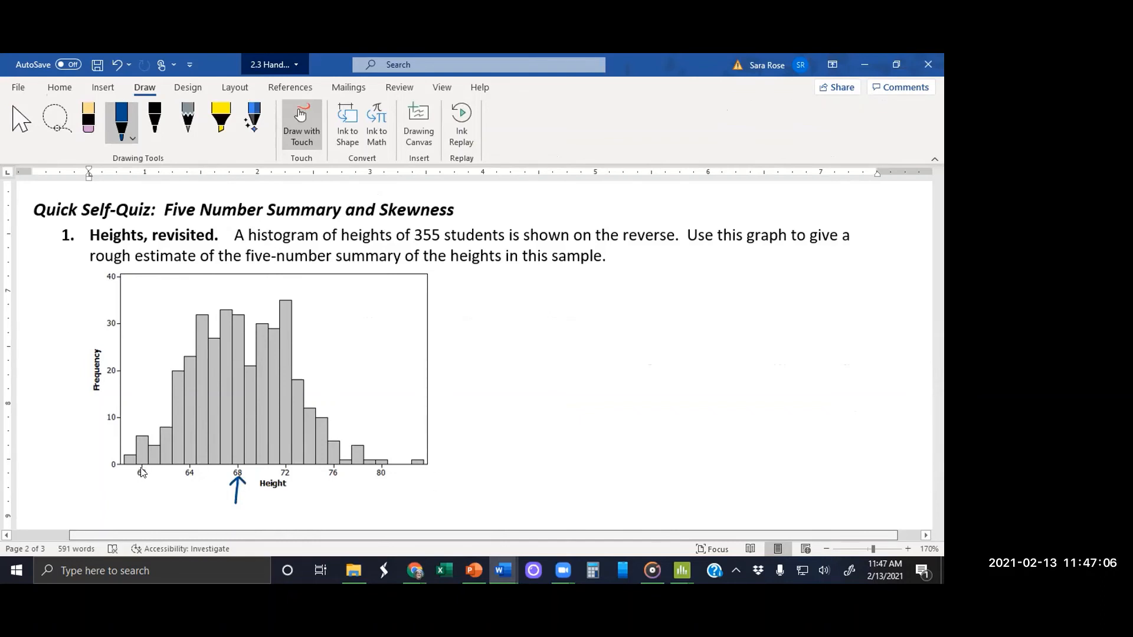
left_click_drag(142, 460, 142, 472)
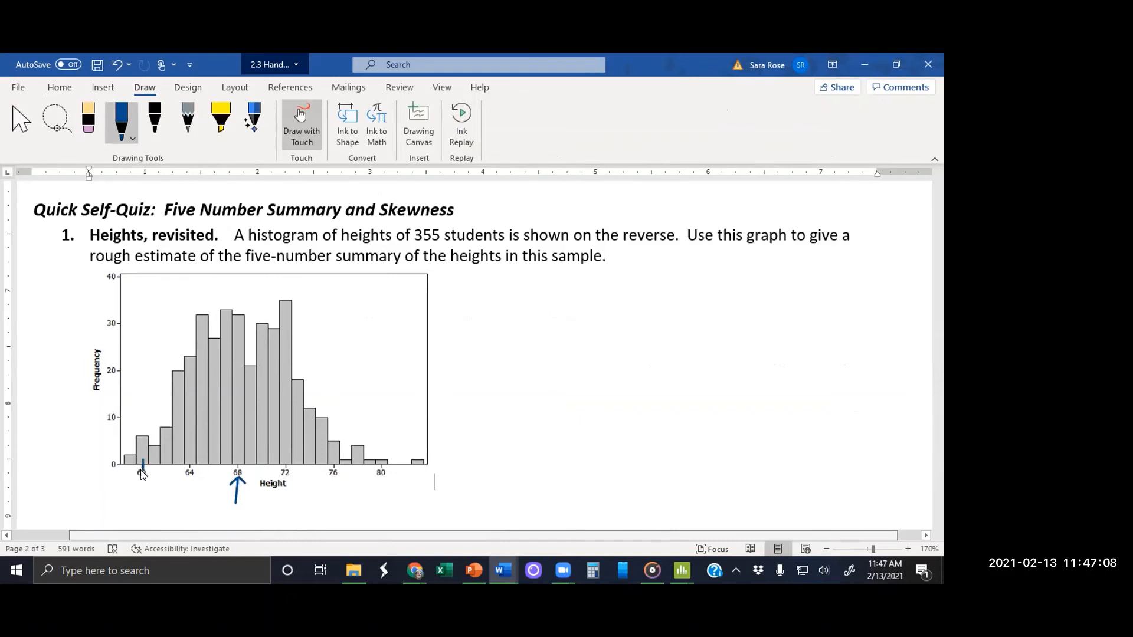
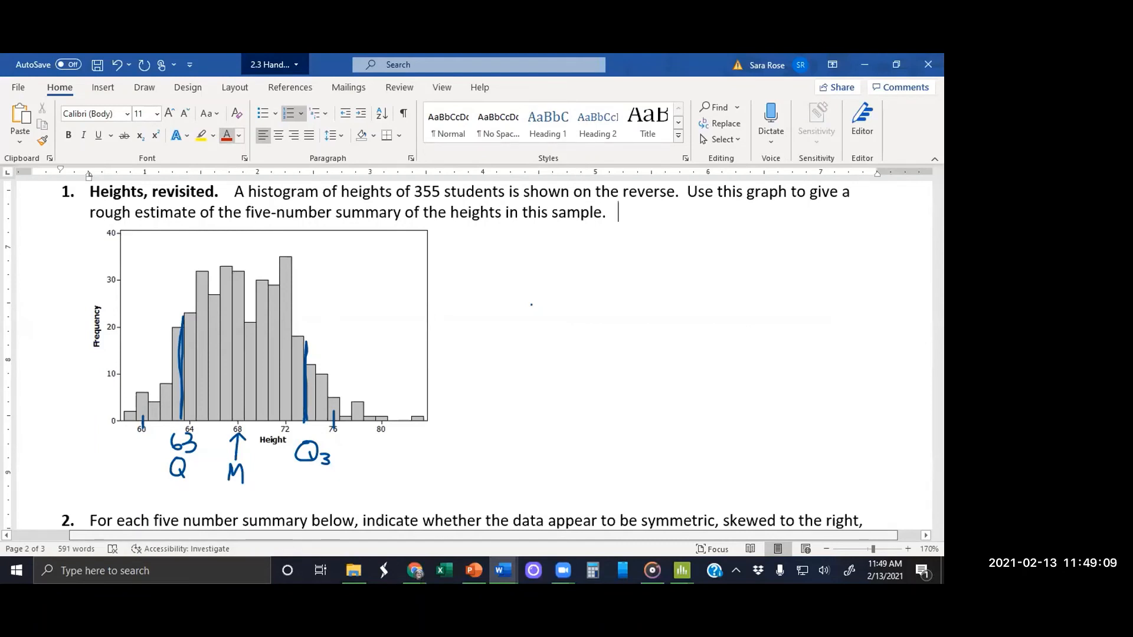
Step: Enter the estimated five-number summary 57,63,68,74,84 after the text of question 1
type("57,63,68,")
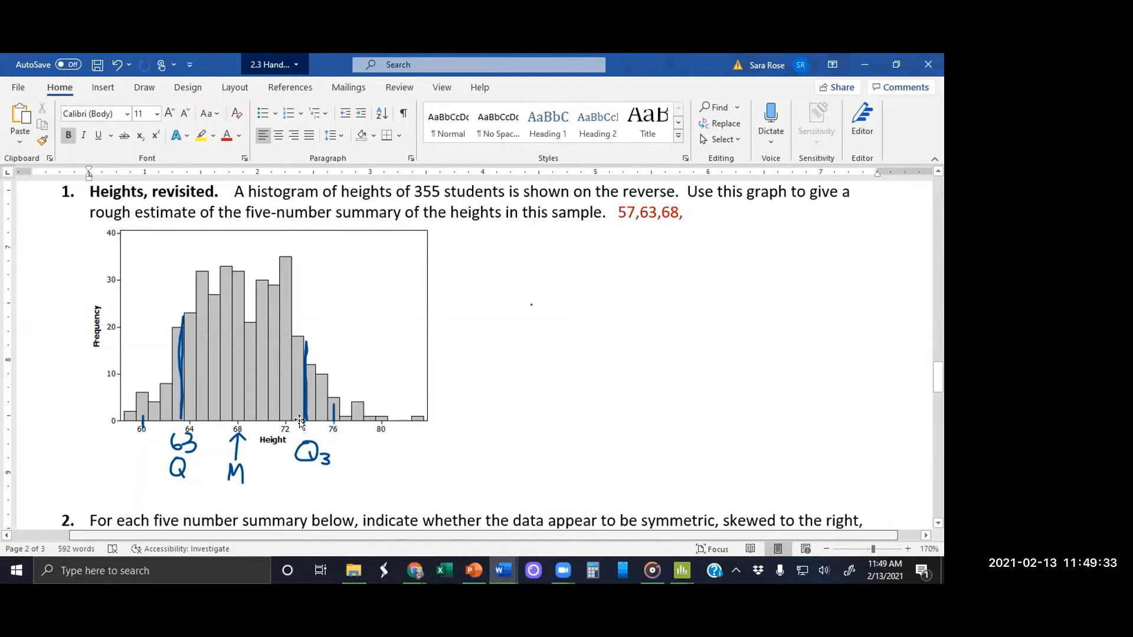
left_click(688, 216)
type("74")
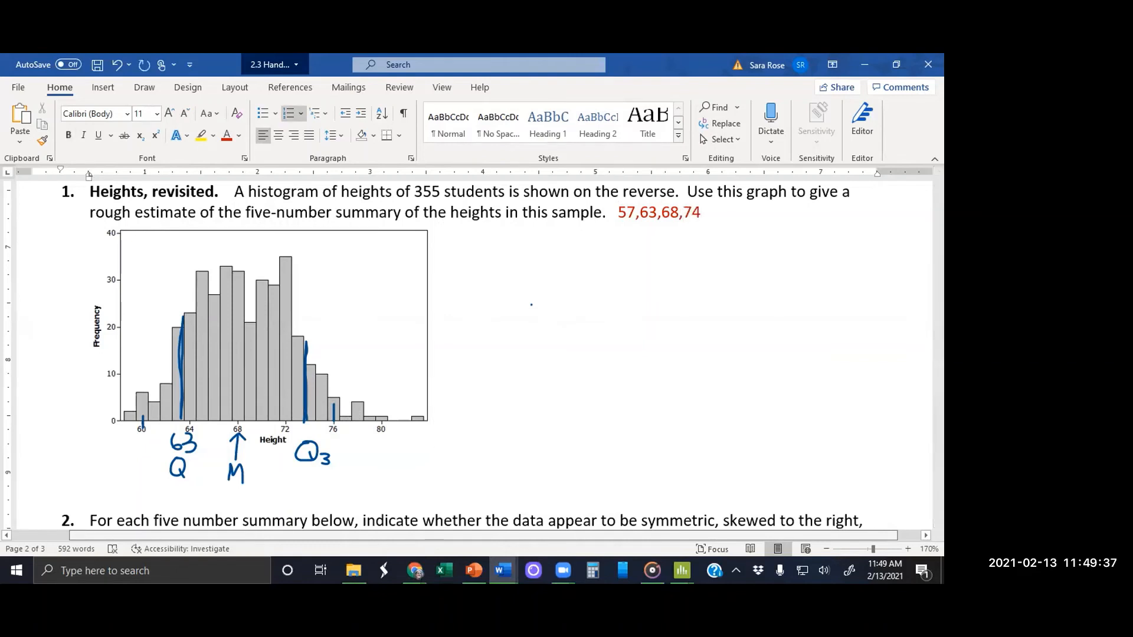
type(",84")
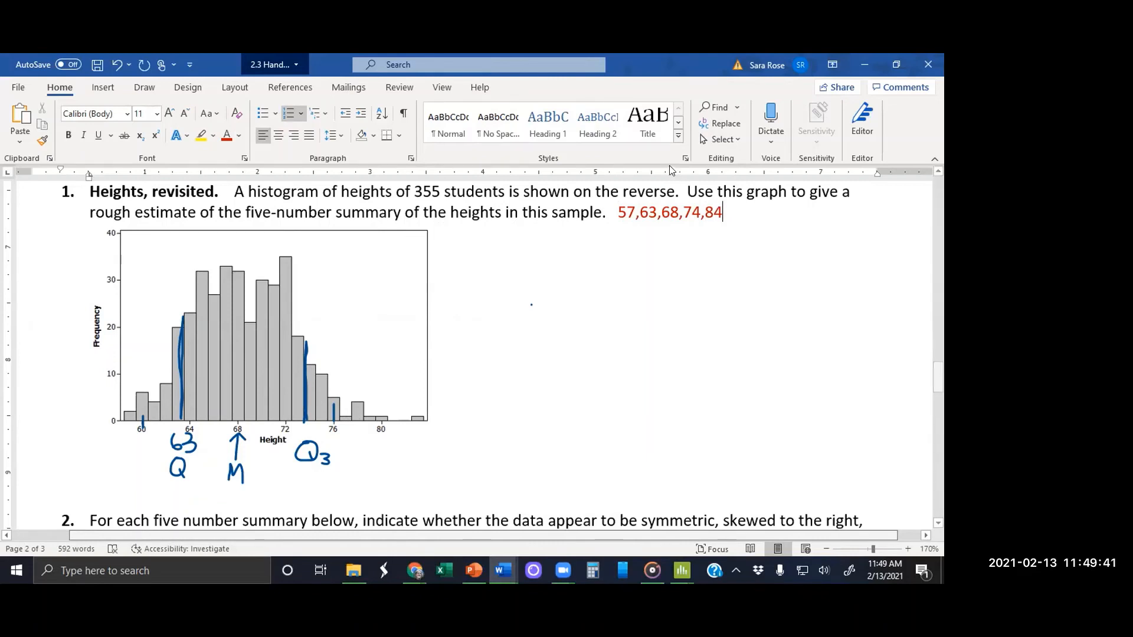
Step: Add a space after each comma in question 1's five-number summary so it reads 57, 63, 68, 74, 84
left_click(647, 212)
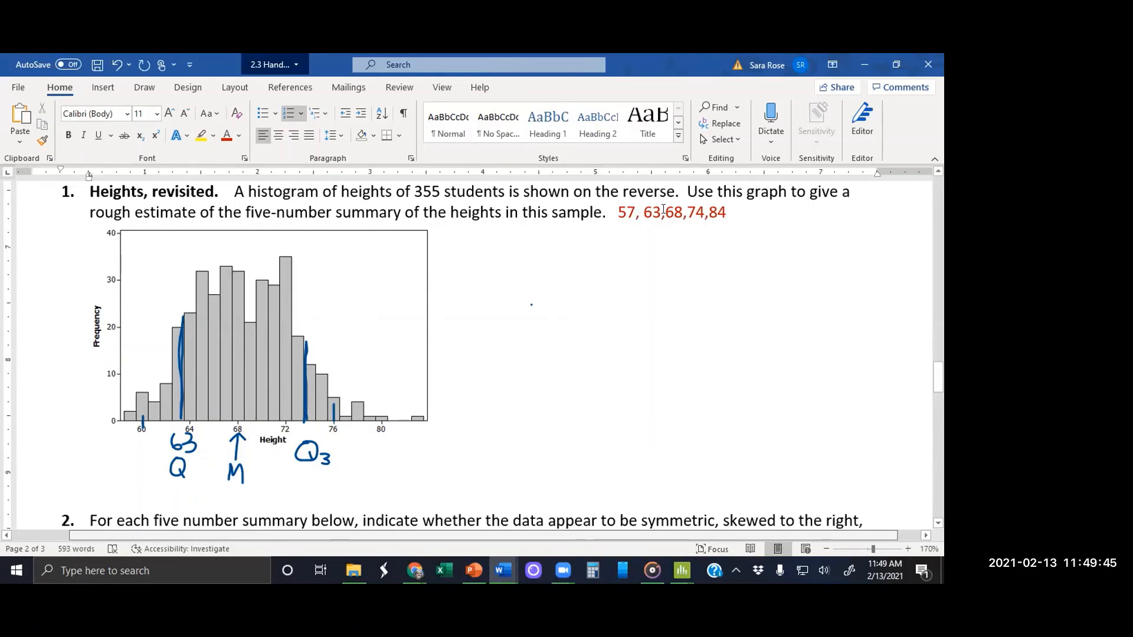
key("Right")
key("Right")
key("Right")
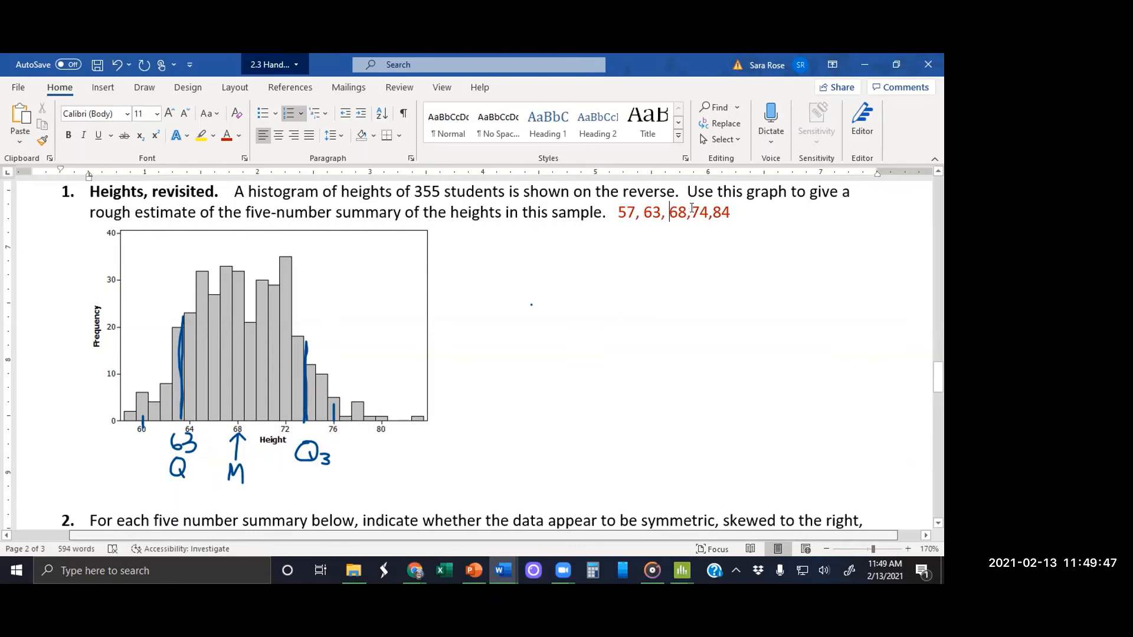
key("Right")
key("Right")
key("Right")
key("Right")
key("Right")
key("Right")
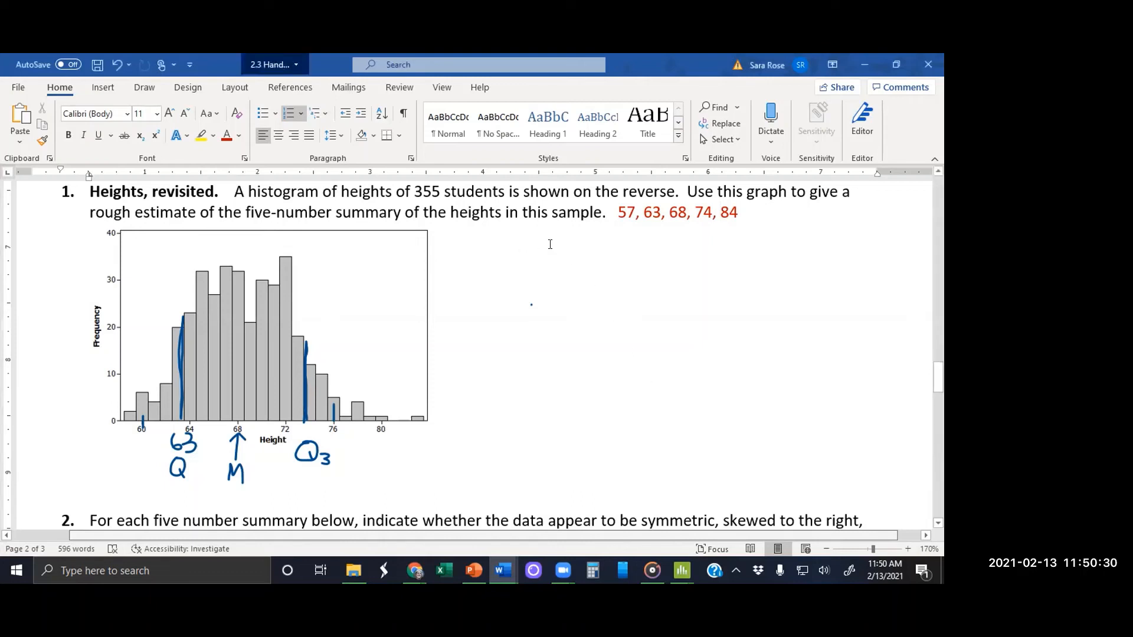
Step: Paste the copied answer (59, 65, 68, 71, 83) beside the histogram and remove its trailing period and space
left_click(527, 407)
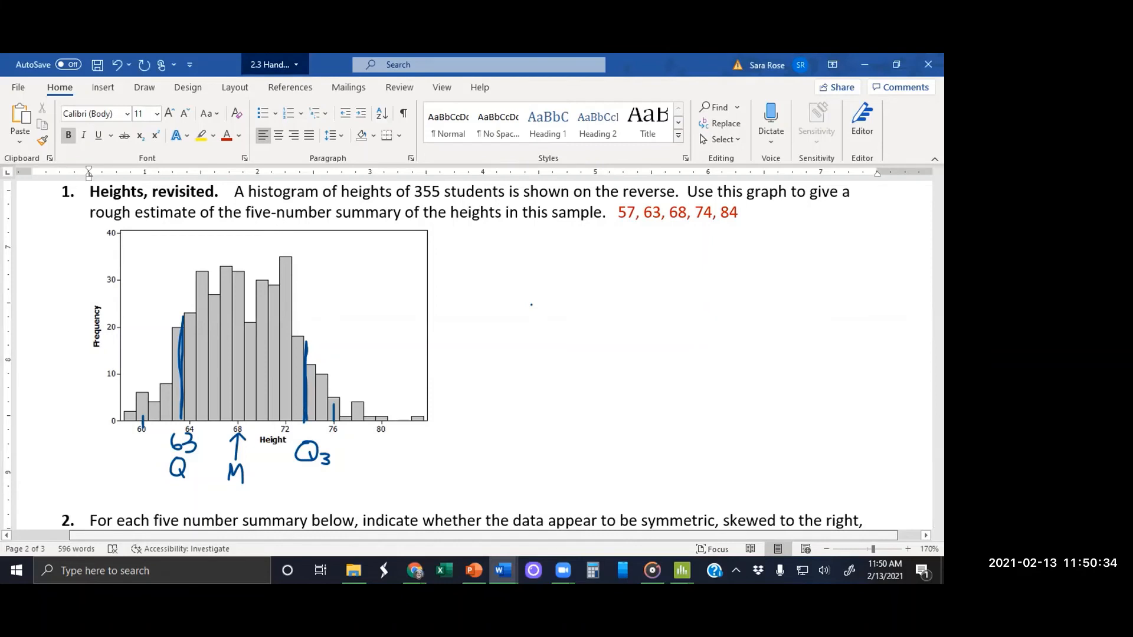
type("(59, 65, 68, 71, 83).")
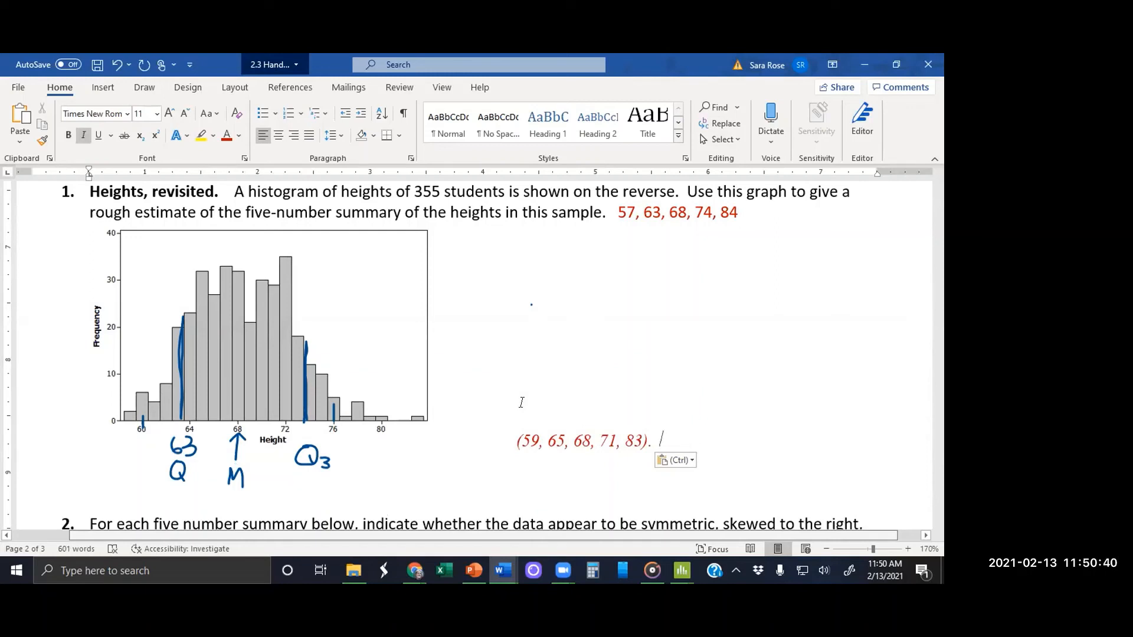
key("BackSpace")
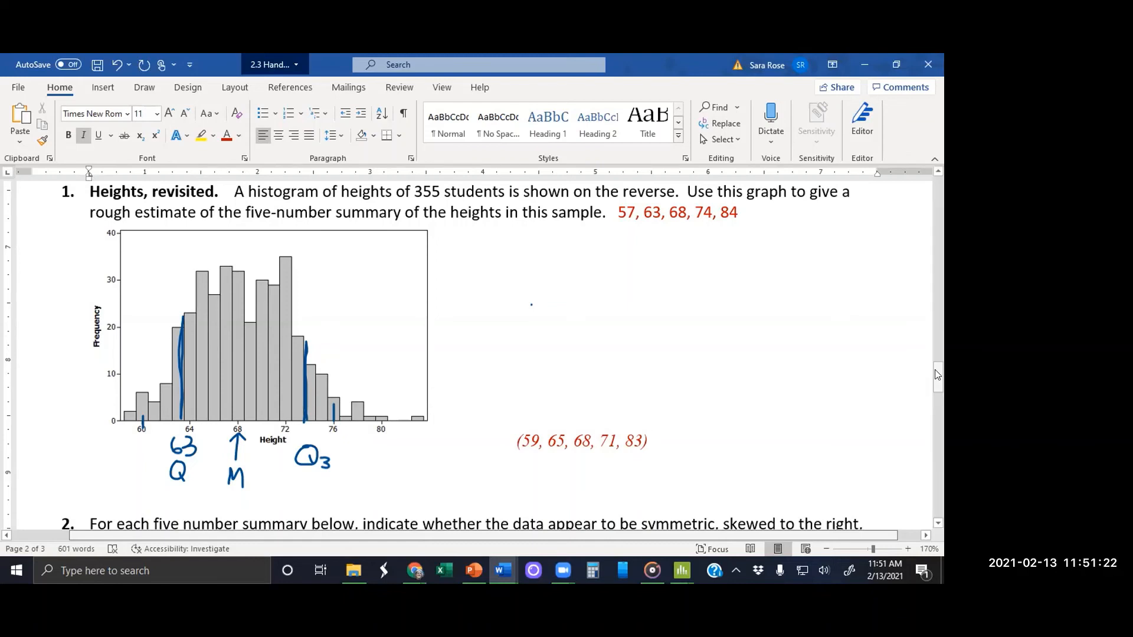
Step: Insert blank lines above question 2 so that the whole question starts on the following page
left_click_drag(939, 375, 943, 401)
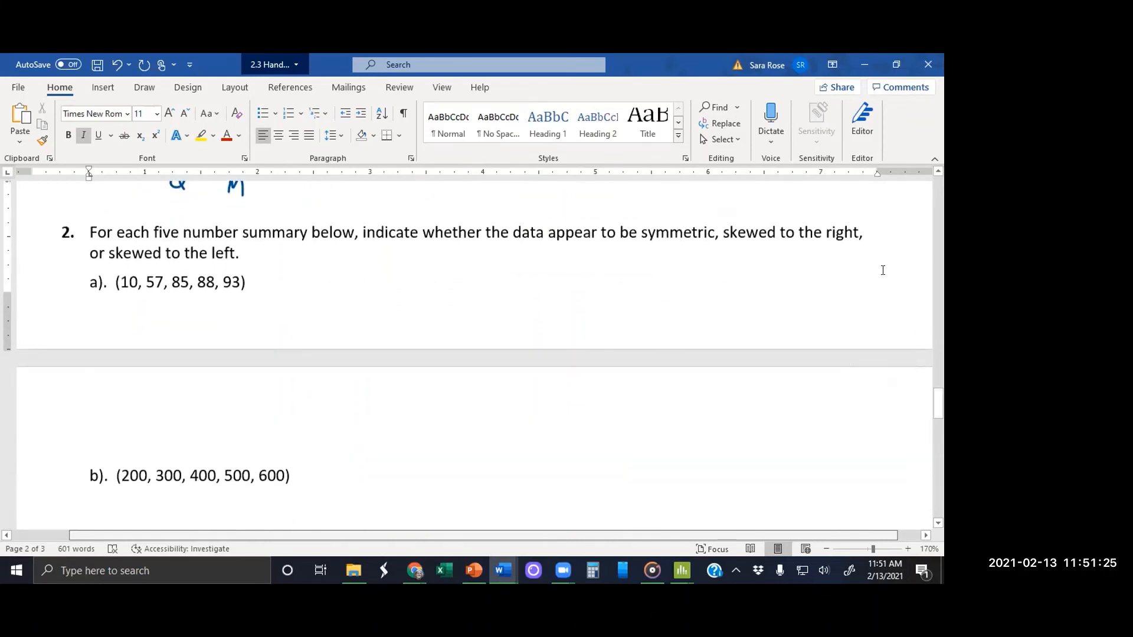
left_click(808, 200)
key("Return")
key("Return")
key("Return")
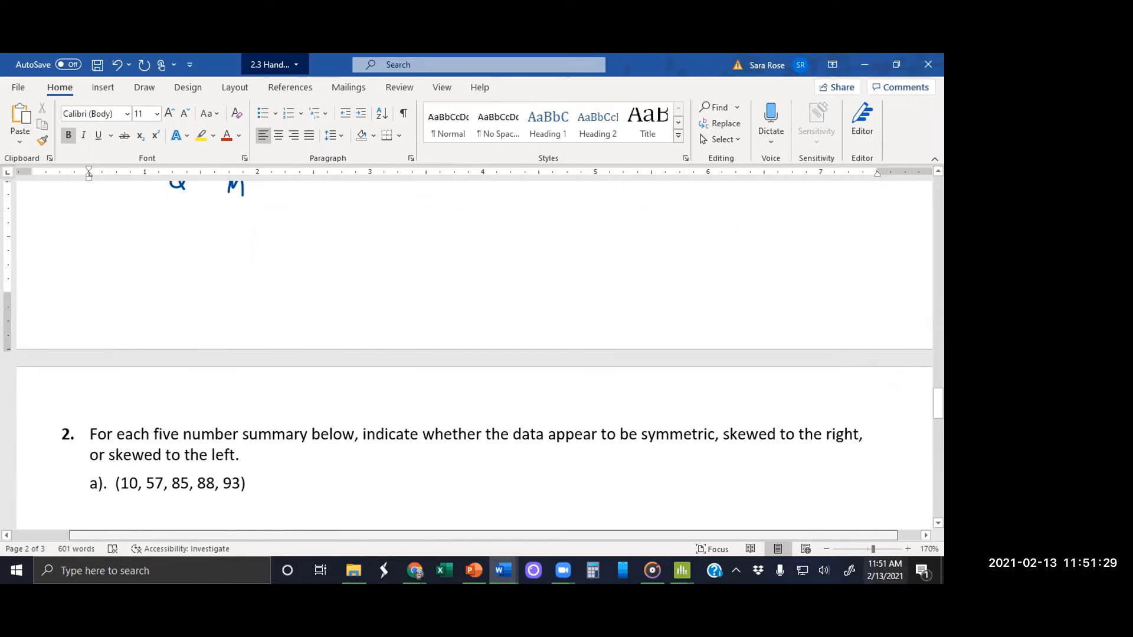
left_click_drag(937, 408, 939, 421)
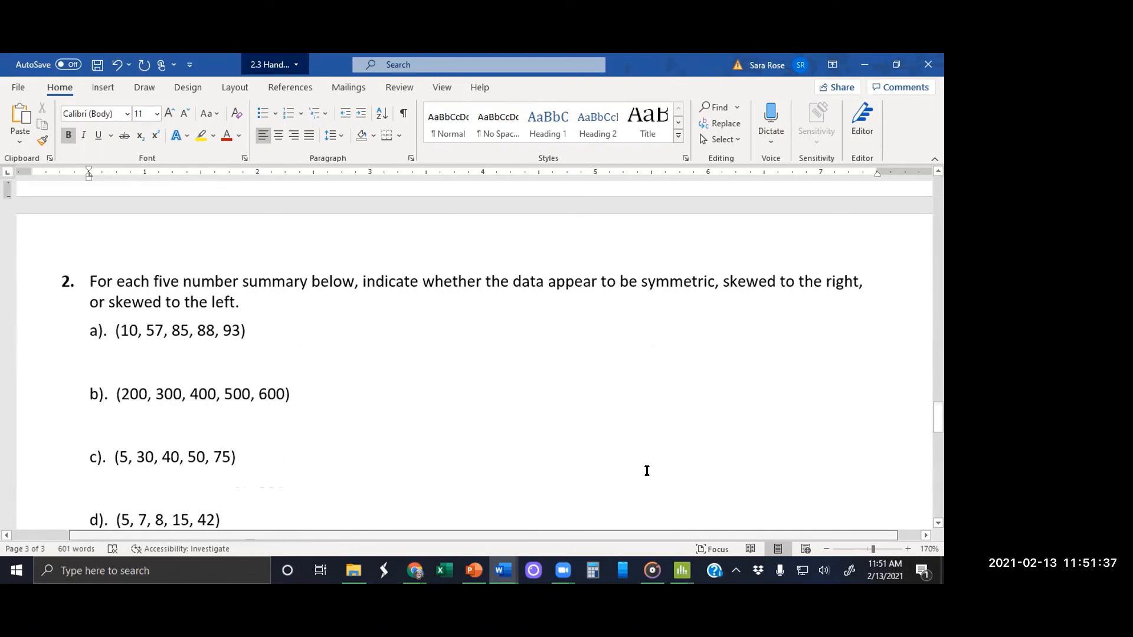
Step: Widen the gaps between the five values in question 2 part a
left_click(147, 328)
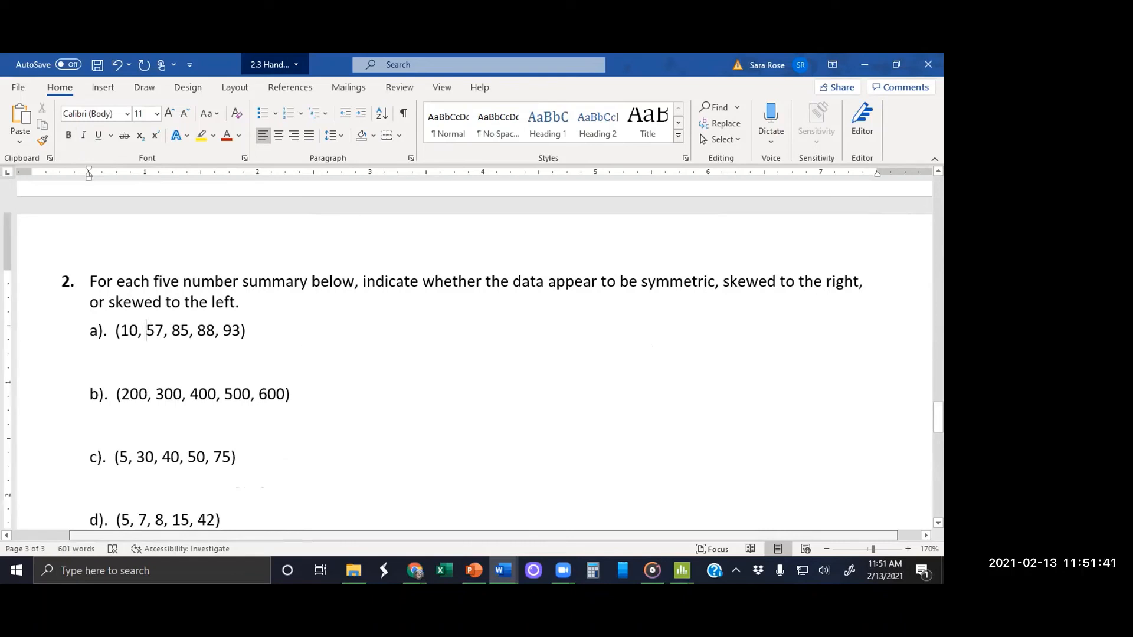
key("Tab")
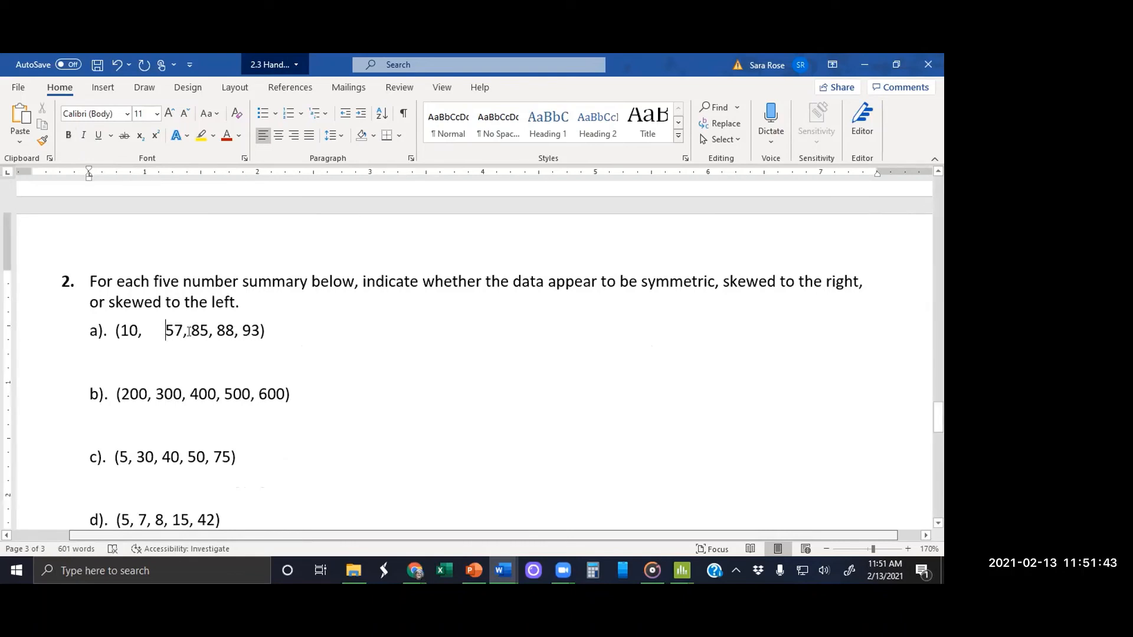
left_click(191, 330)
key("Tab")
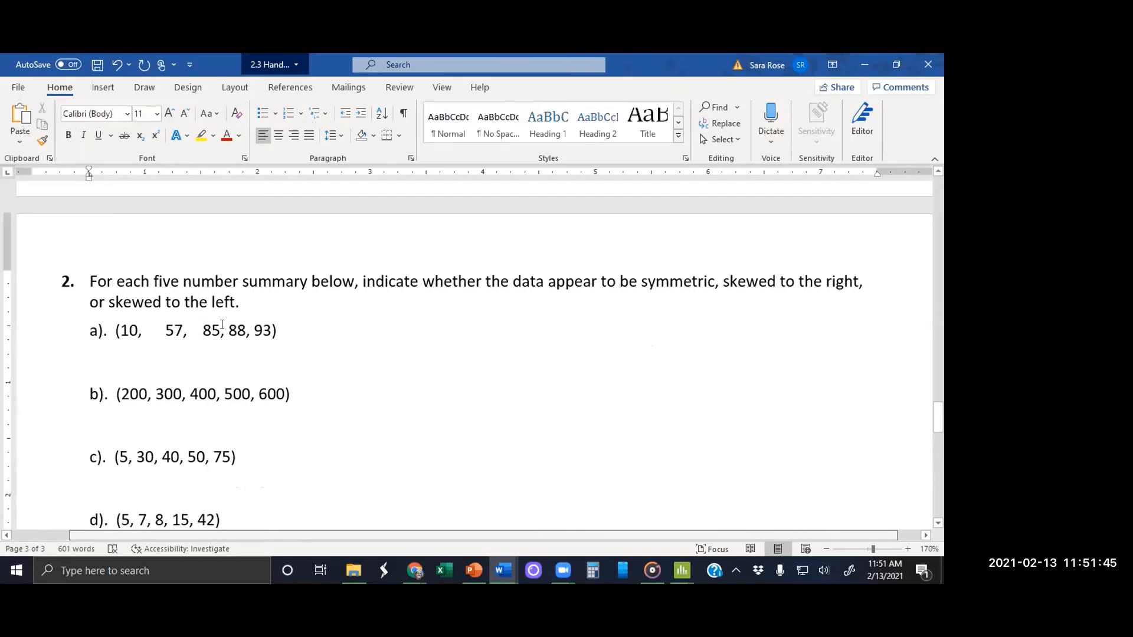
left_click(227, 331)
key("Tab")
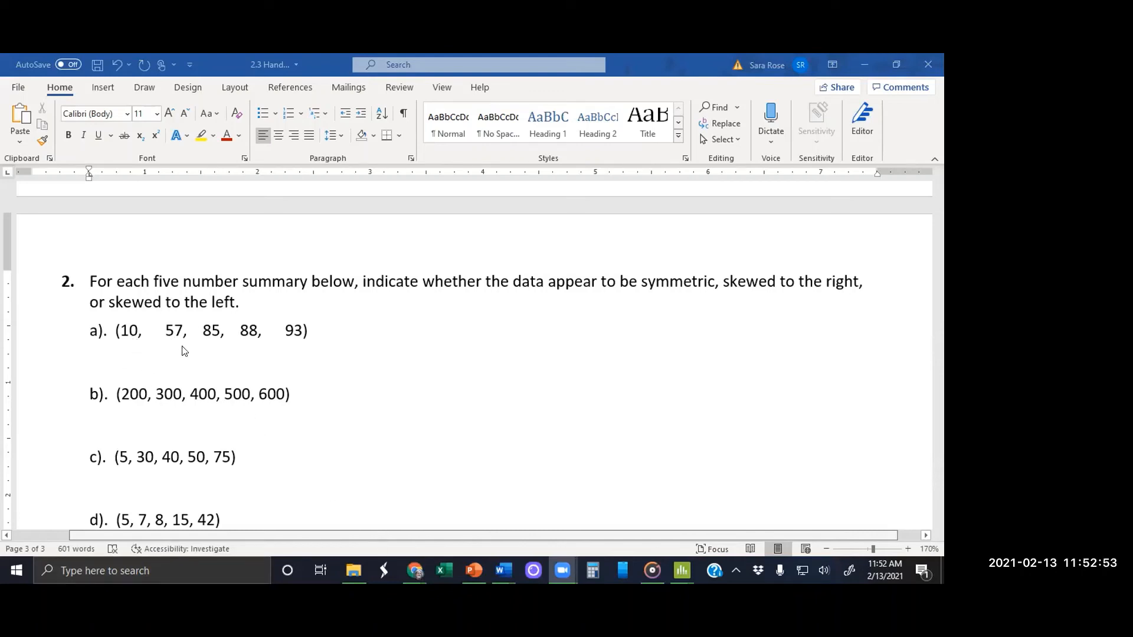
Step: Enter the differences 47, 28, 3 and 5 in red beneath the gaps between part a's values
left_click(135, 351)
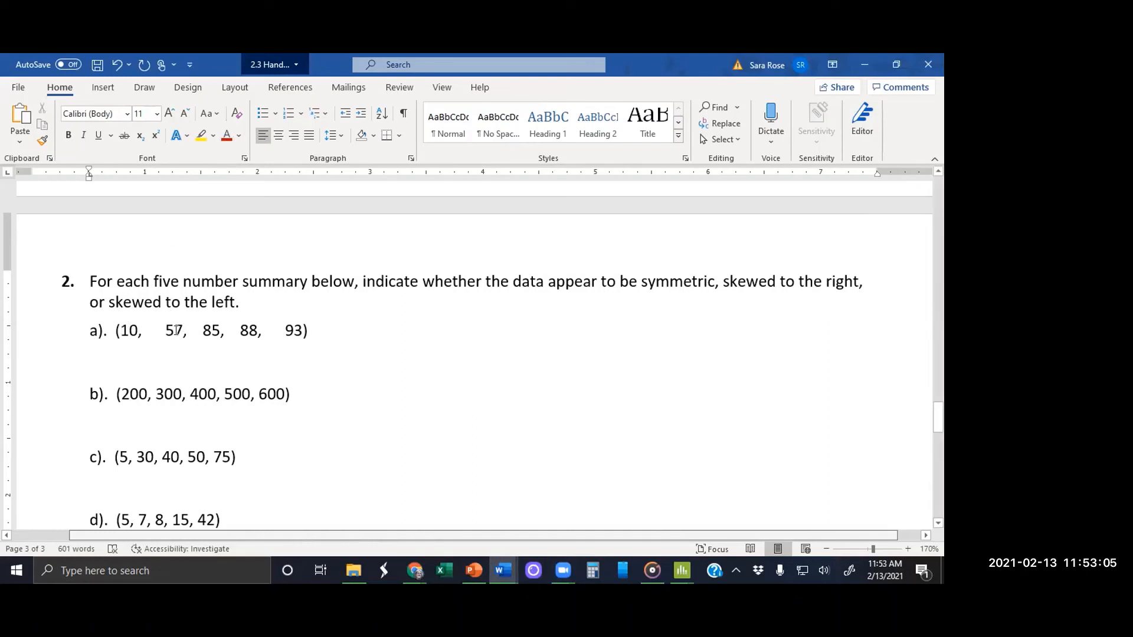
type("47")
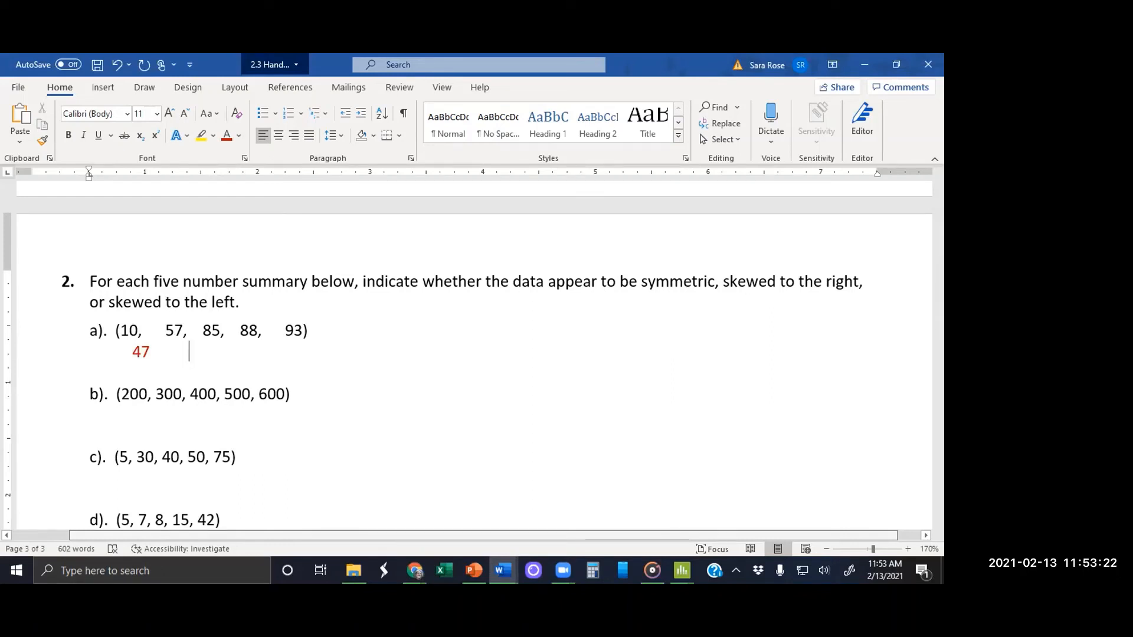
type("28")
key("Right")
key("Right")
key("Up")
key("Up")
key("Up")
key("Down")
key("Right")
key("Right")
key("Right")
key("Right")
key("Right")
key("Right")
key("Right")
key("Right")
key("Right")
key("Right")
key("Right")
key("Right")
key("Right")
key("Right")
key("Right")
key("Right")
key("Right")
key("Left")
key("Left")
type("3        5")
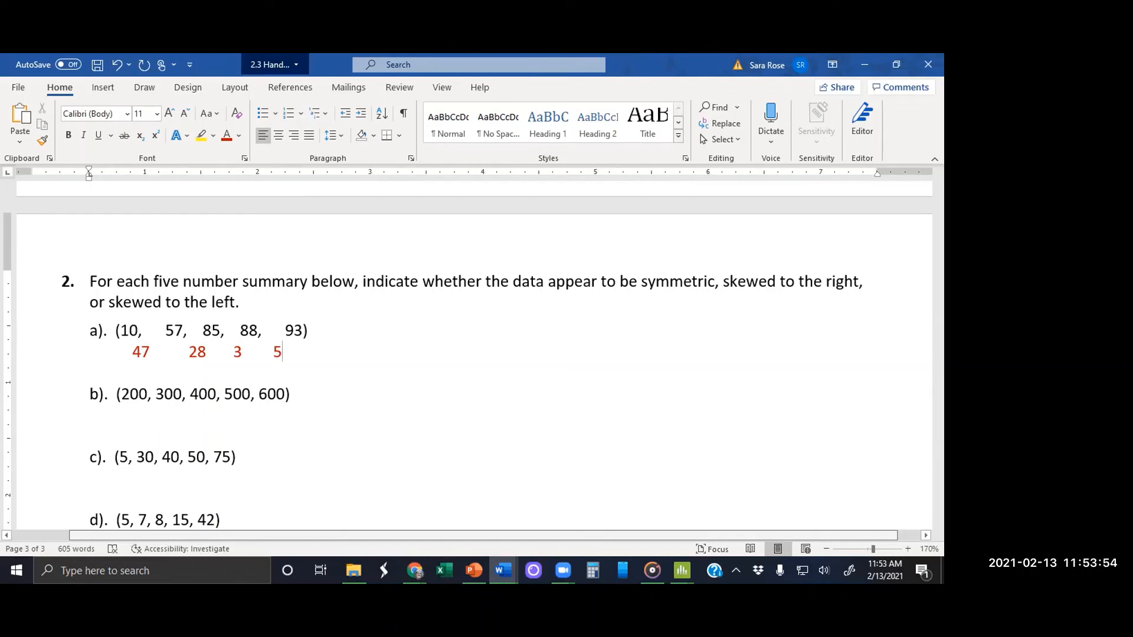
Step: Widen the gaps between the five values in question 2 part b
left_click(153, 392)
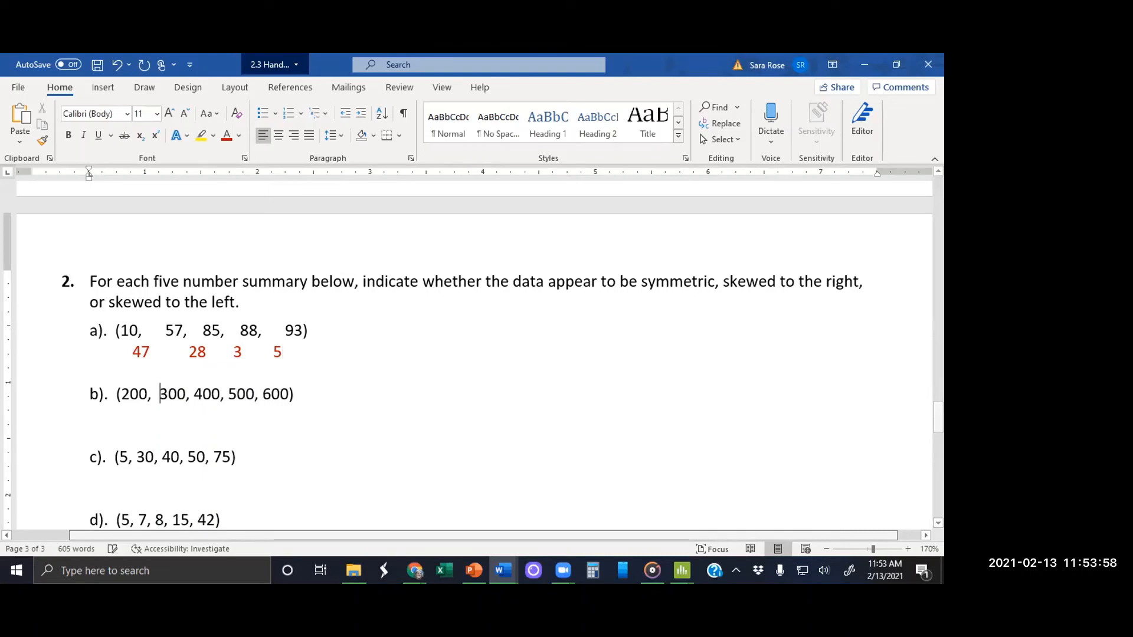
key("Right")
key("Right")
key("Right")
key("Right")
key("Right")
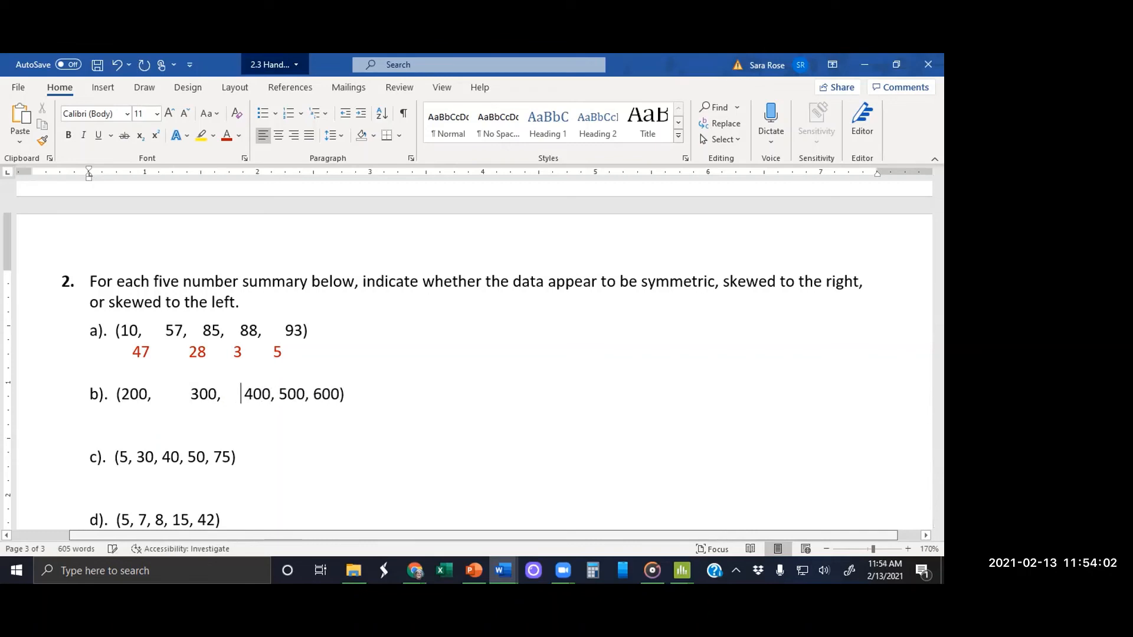
key("Right")
key("Right")
key("Right")
key("Right")
key("Right")
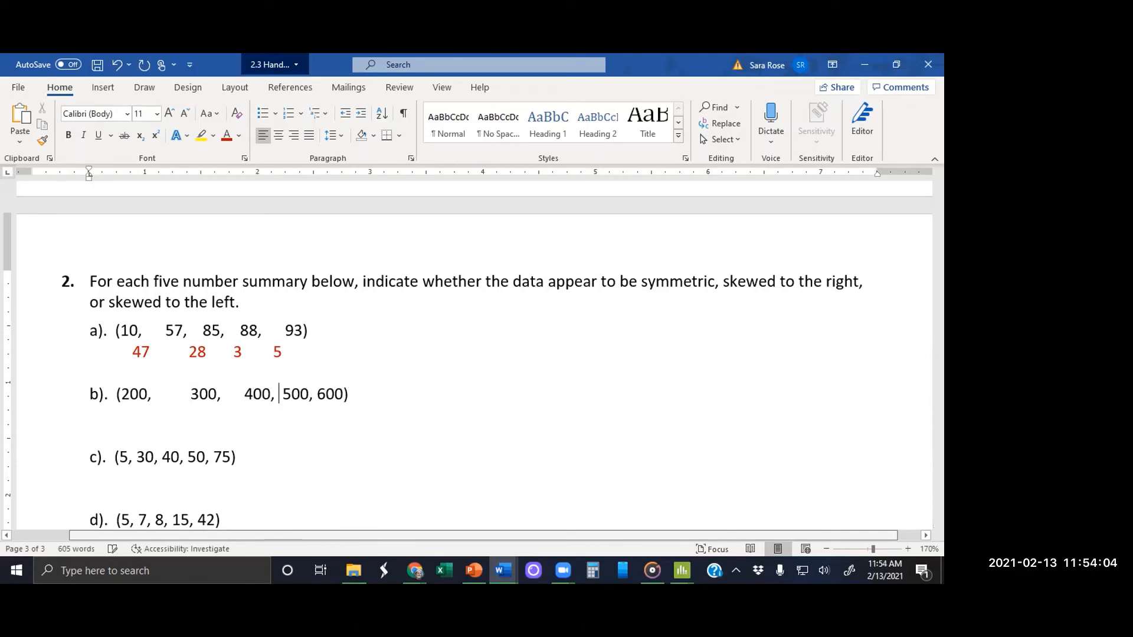
key("Right")
key("Right")
key("Right")
key("Right")
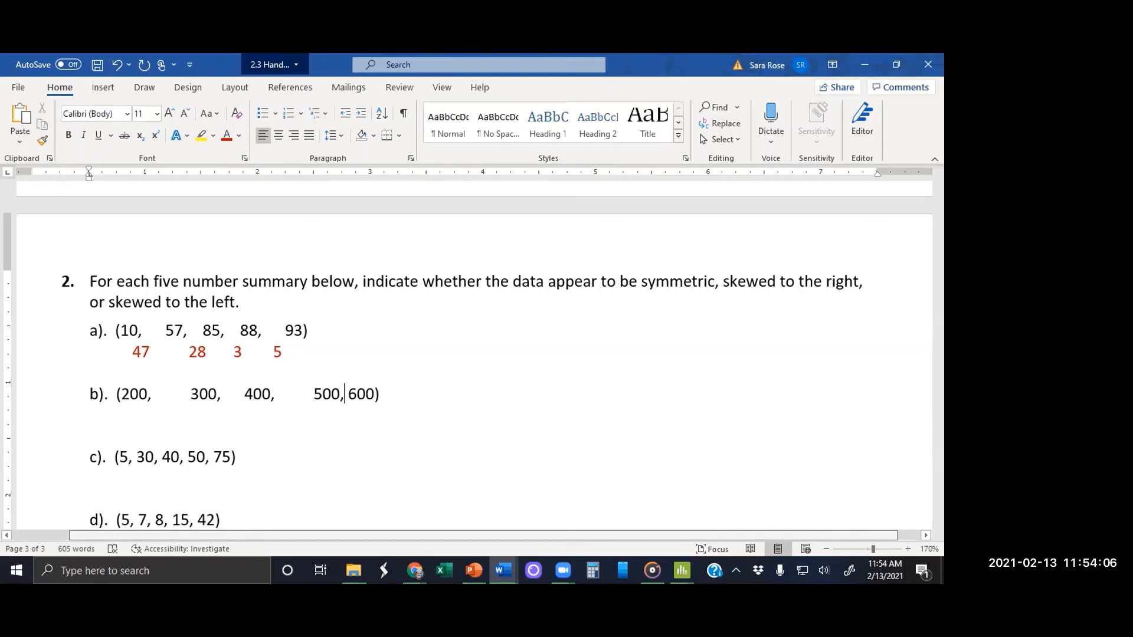
key("Right")
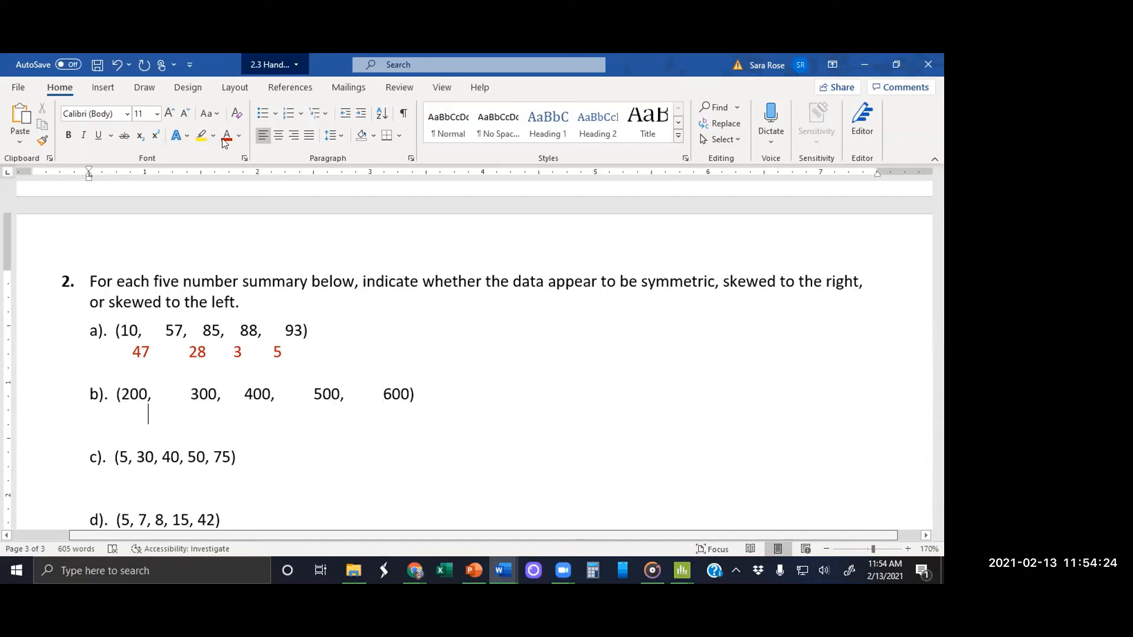
Step: Enter the difference 100 in red beneath each of the four gaps between part b's values
type("100")
key("Right")
key("Right")
key("Right")
key("Right")
key("Right")
key("Left")
key("Left")
key("Left")
key("Left")
key("Tab")
type("100")
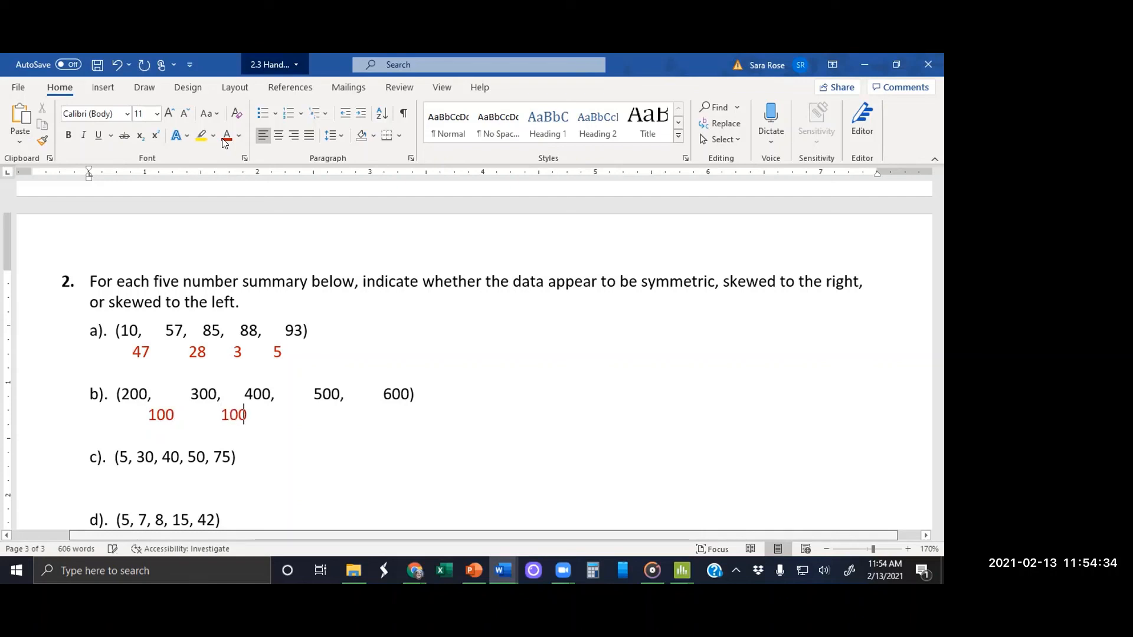
key("Down")
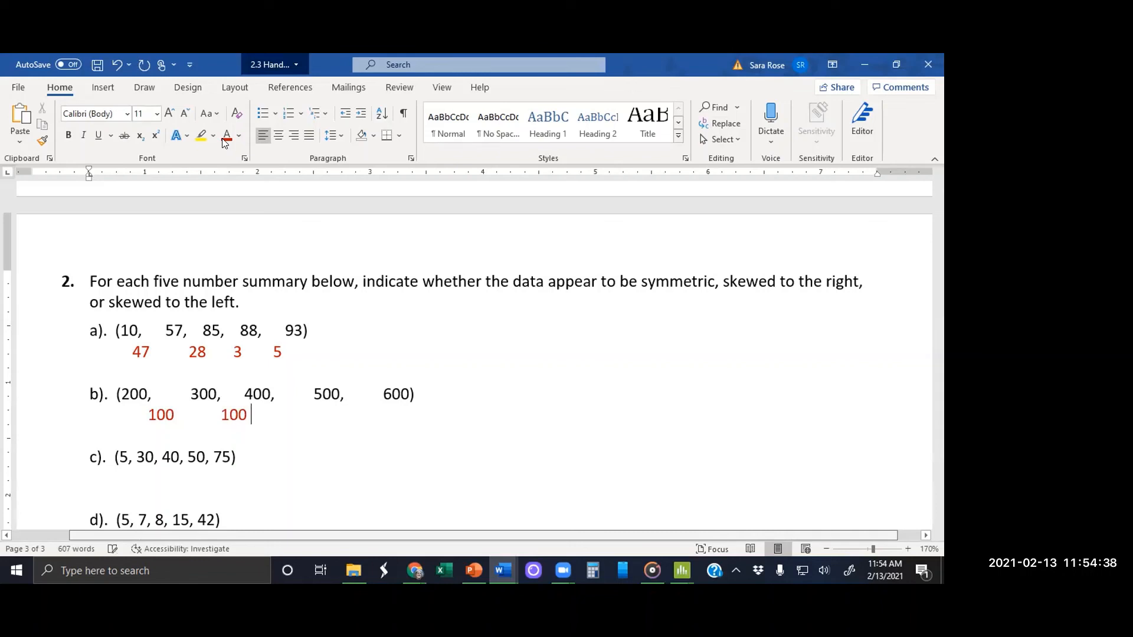
type("100         100         100")
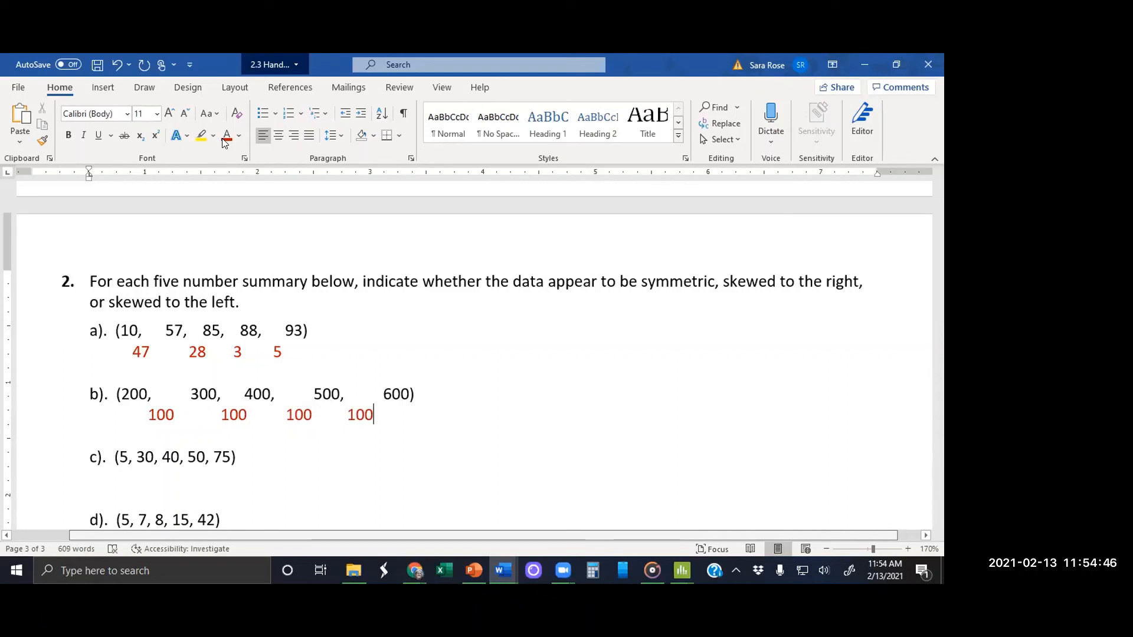
Step: Add the answer "skewed left" after the differences of part a
left_click(367, 345)
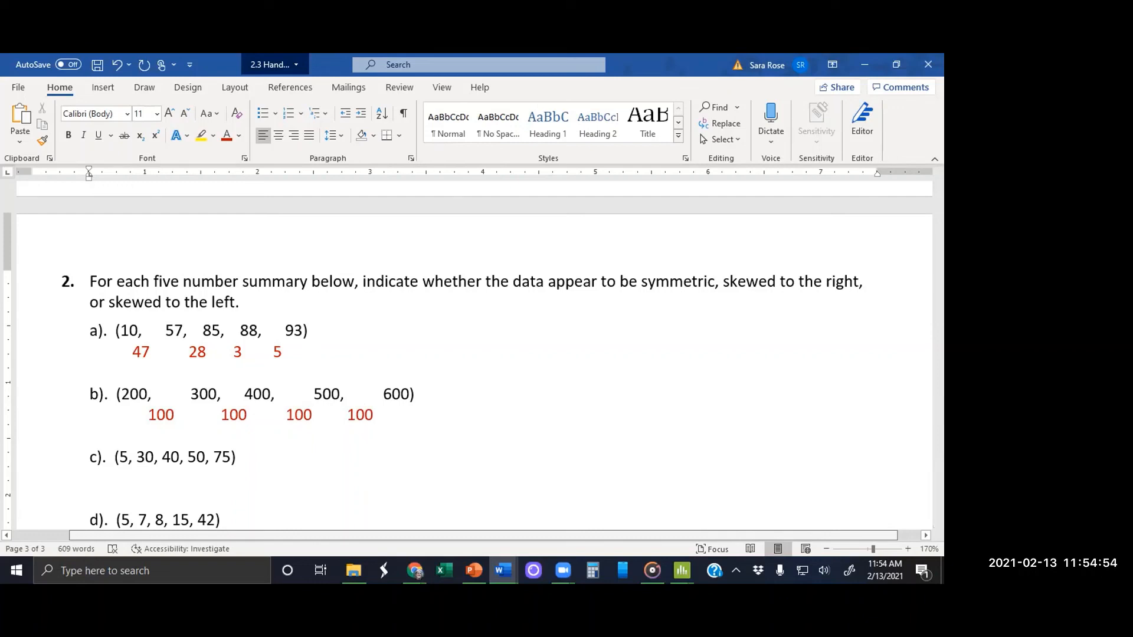
type("skewed left")
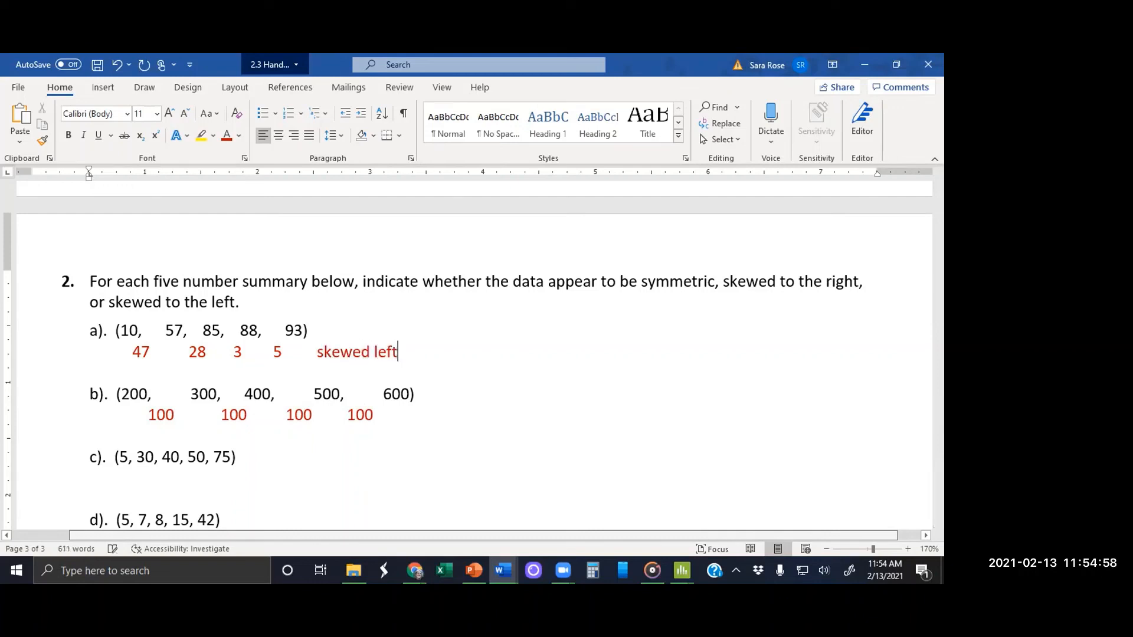
Step: Add the answer "symmetric" after the differences of part b
left_click(433, 425)
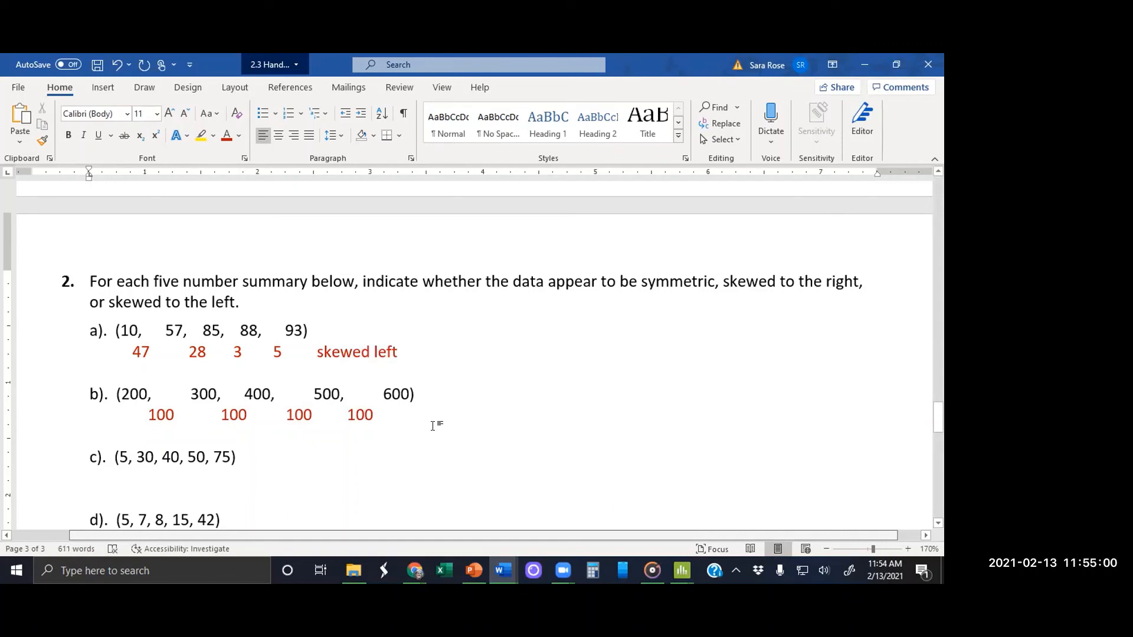
left_click(447, 405)
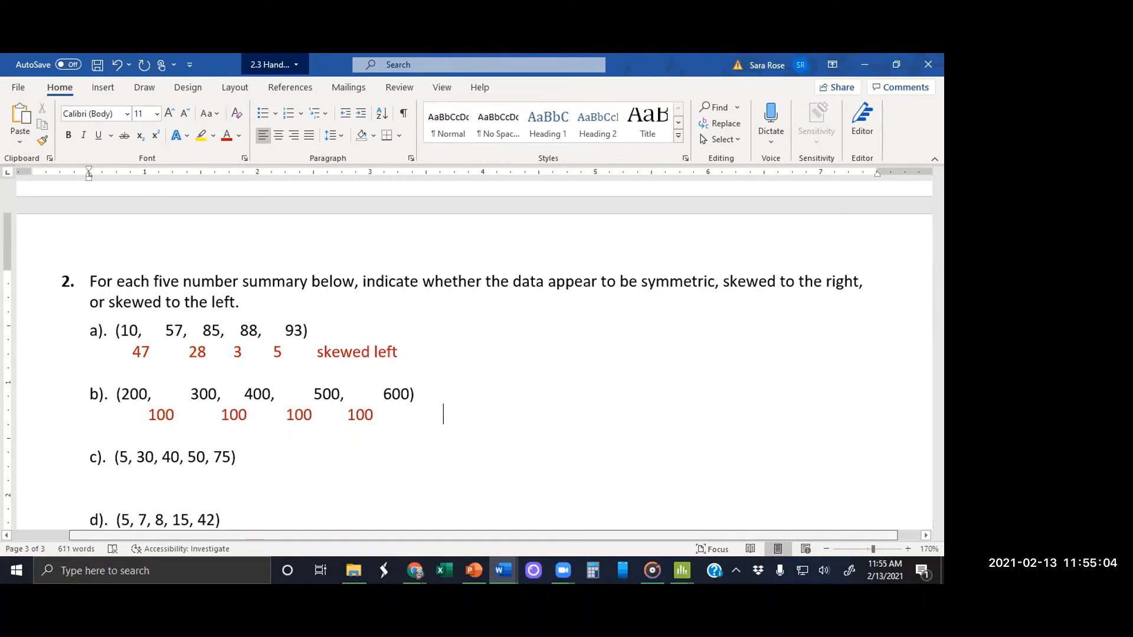
type("symmetric")
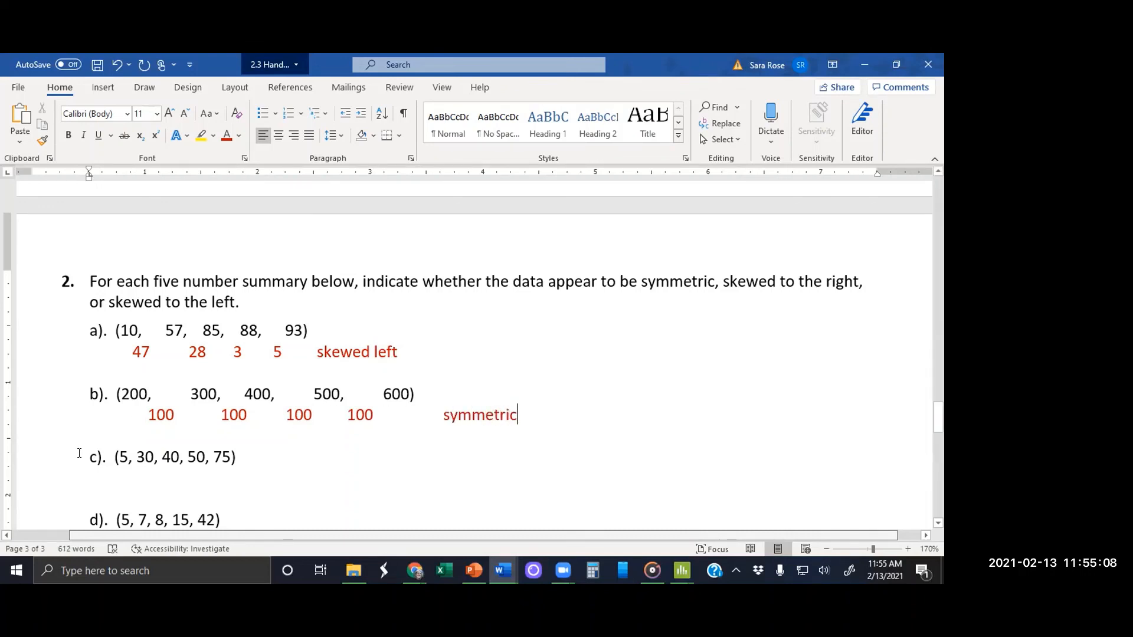
Step: Widen the gaps between the five values in question 2 part c
left_click(134, 458)
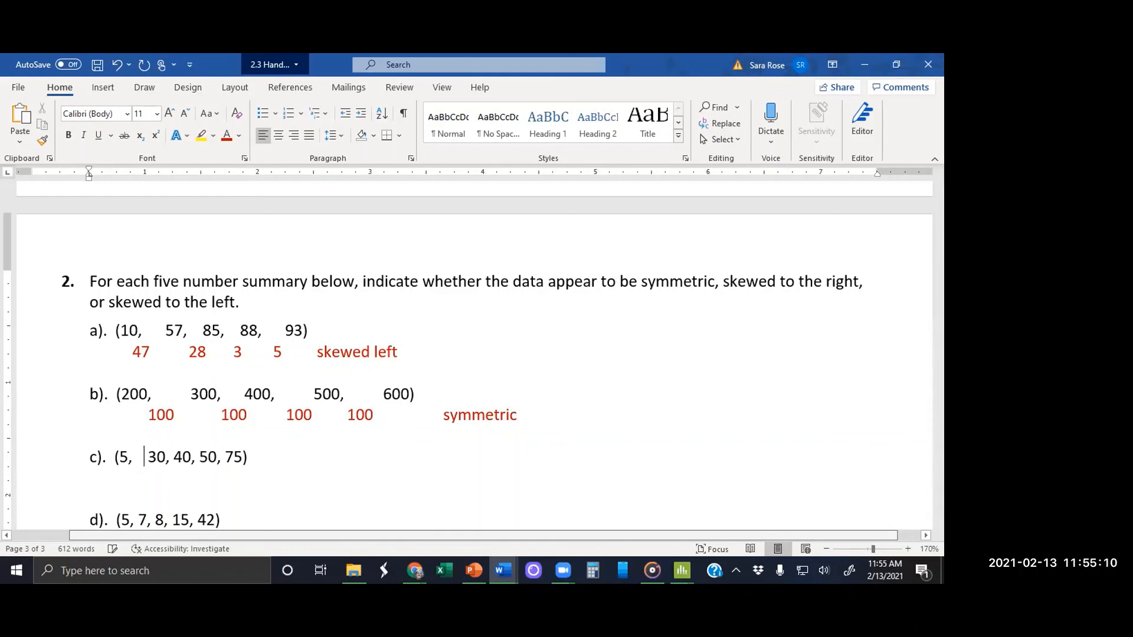
key("Right")
key("Right")
key("Right")
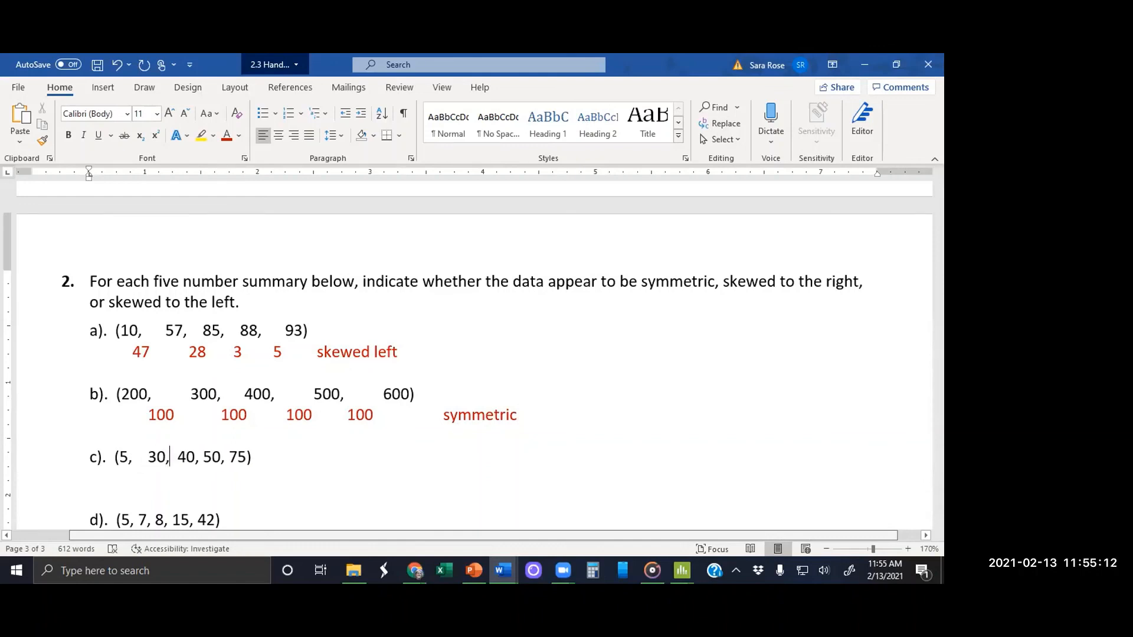
key("Right")
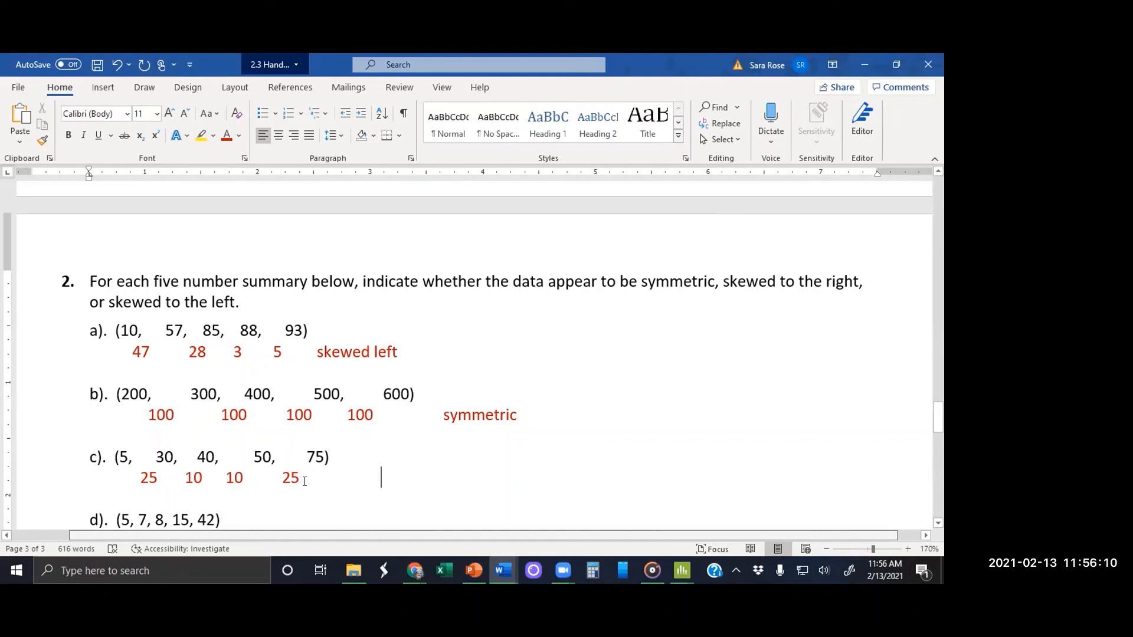
Step: Add the answer "symmetric" after the differences of part c
type("sy")
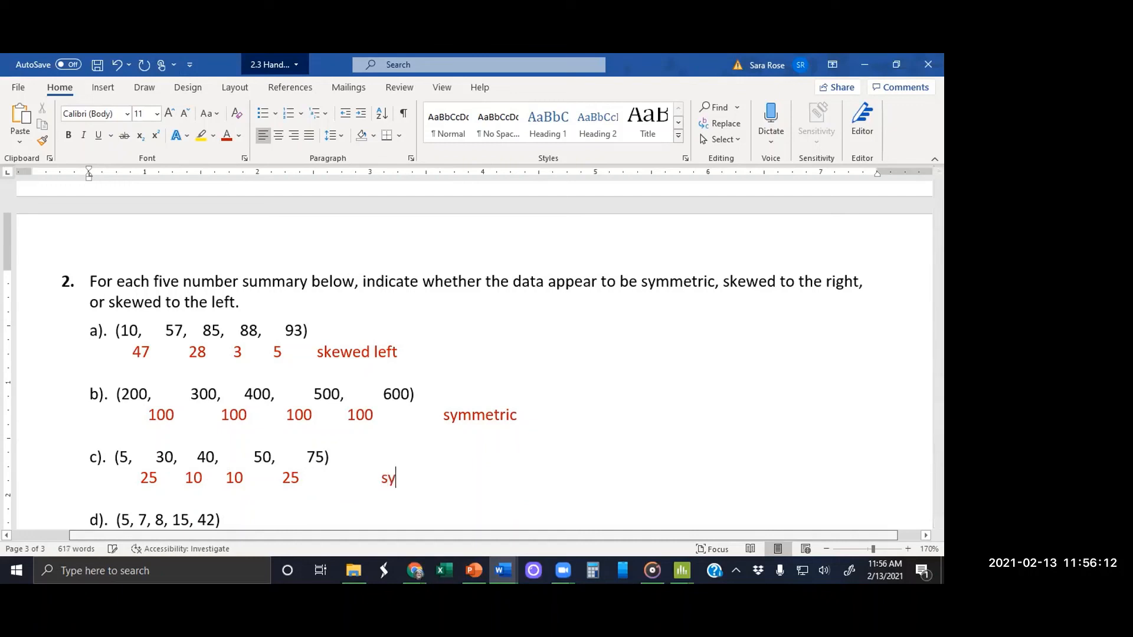
type("mmetric")
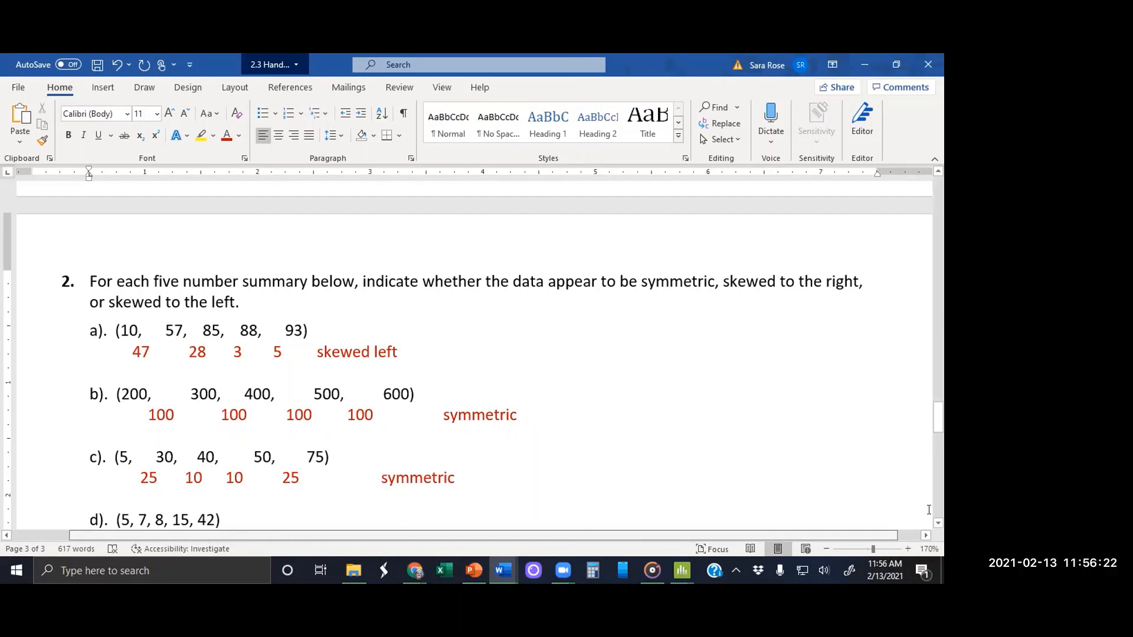
Step: Add the answer "skewed right" after the differences of part d
left_click(935, 522)
left_click(935, 522)
left_click(935, 522)
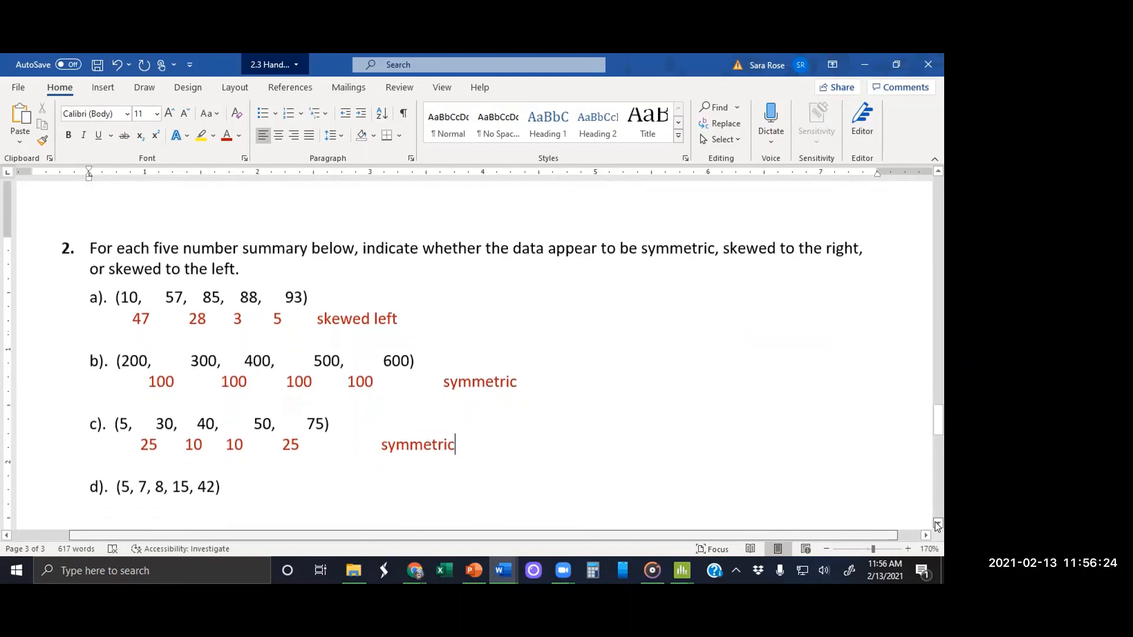
left_click(935, 522)
left_click(935, 522)
left_click(935, 522)
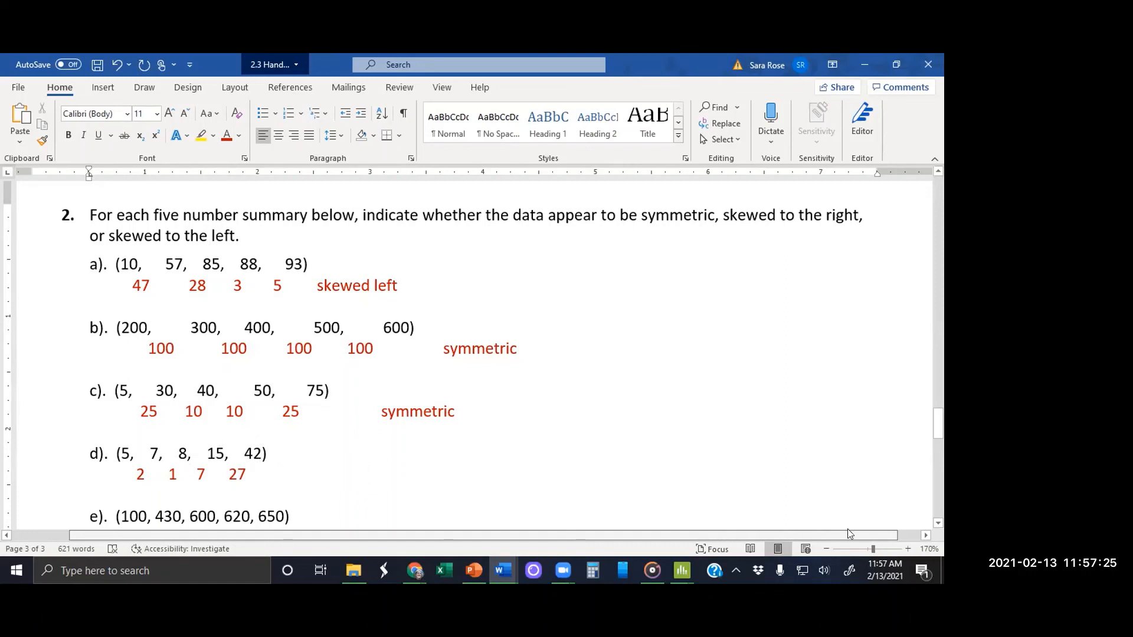
type("skewe")
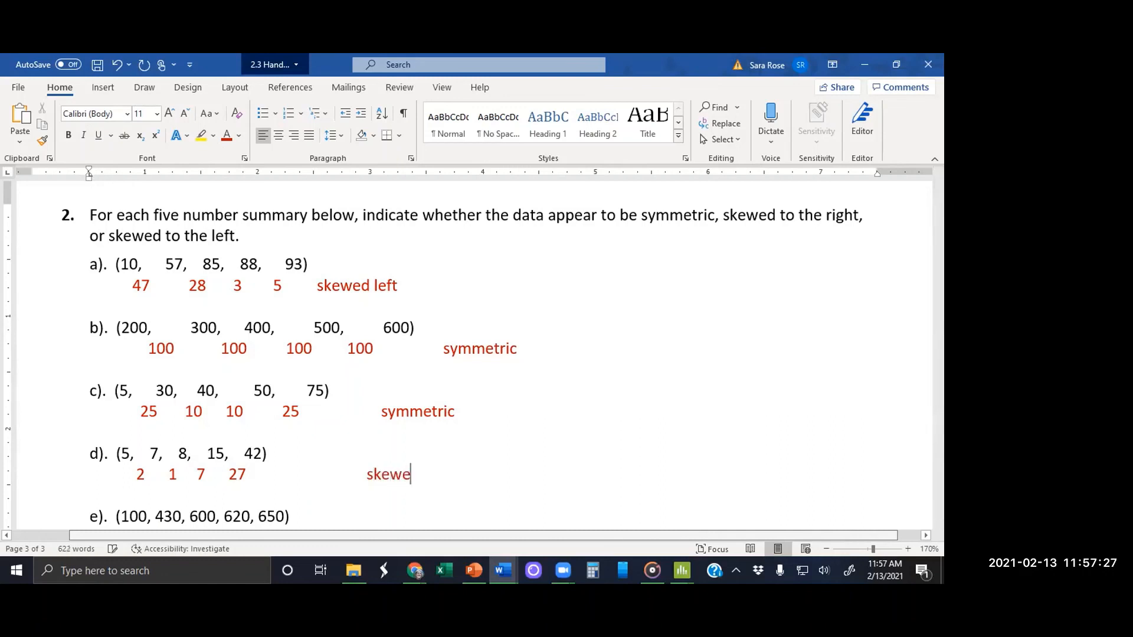
type("d right")
Step: Widen the gaps between the five values in question 2 part e
key("ctrl+End")
scroll(847, 529, "down", 4)
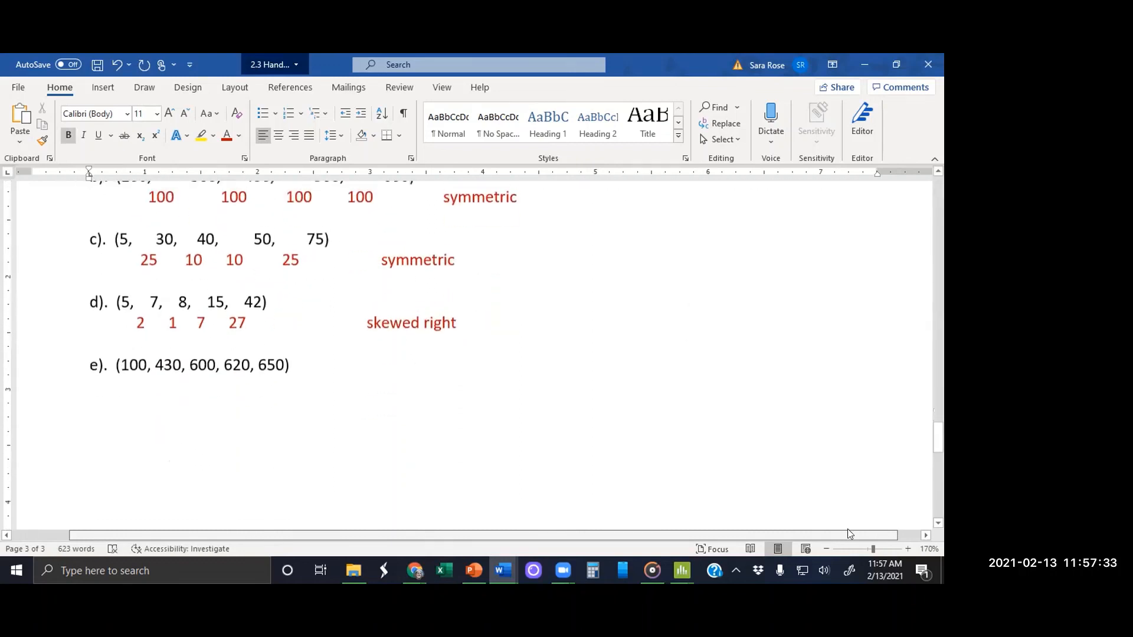
left_click(155, 367)
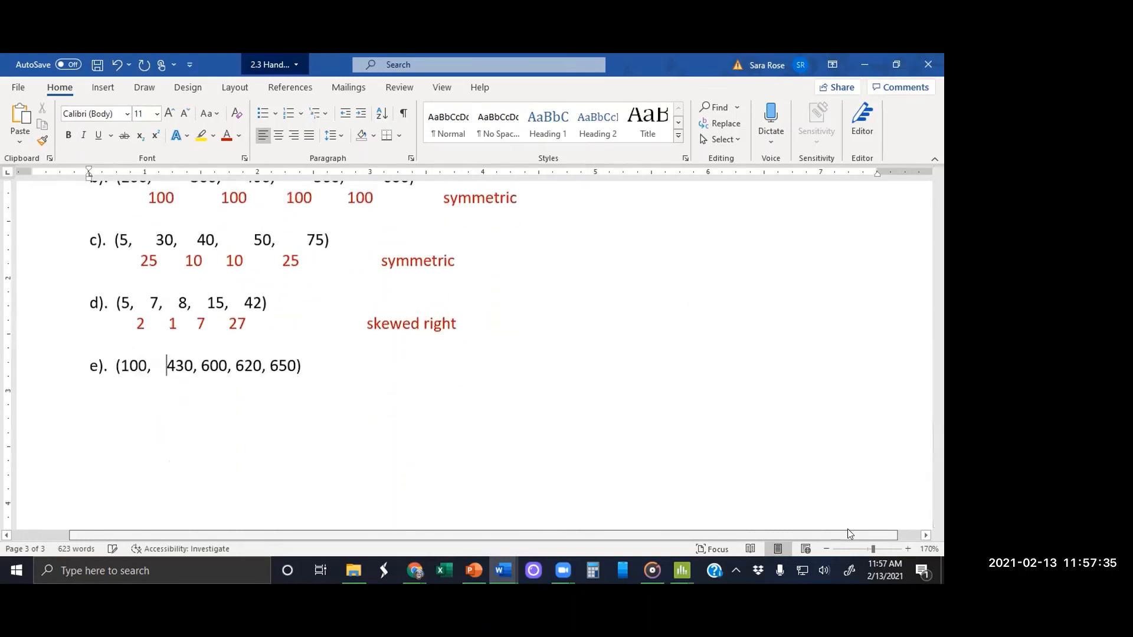
key("Right")
key("Right")
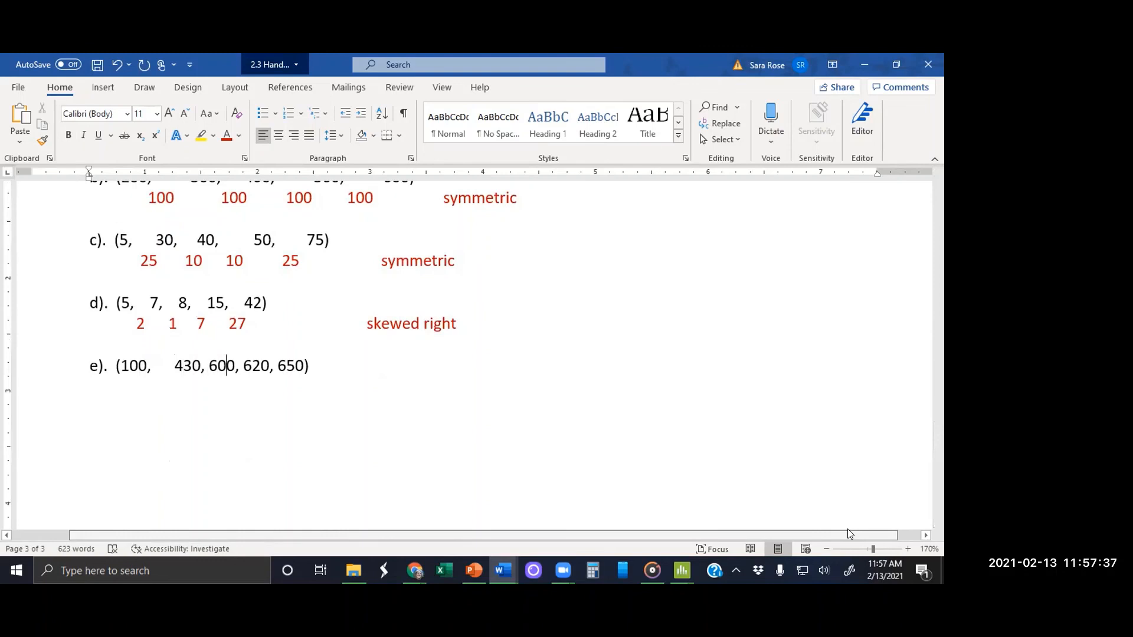
key("Left")
key("Left")
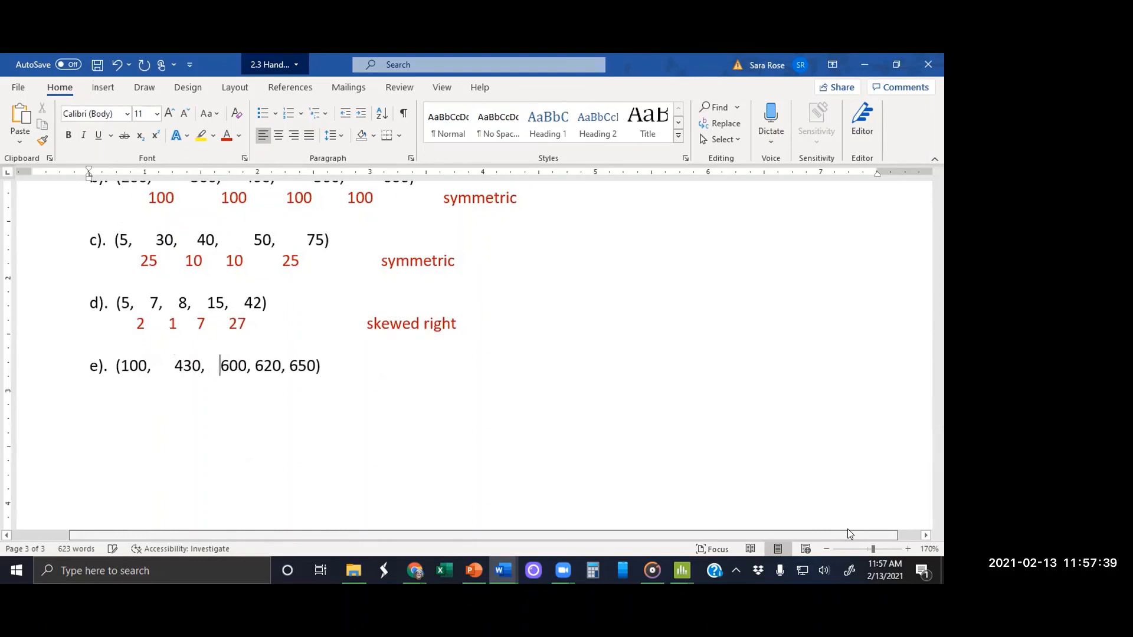
key("Right")
key("Right")
key("Right")
key("Right")
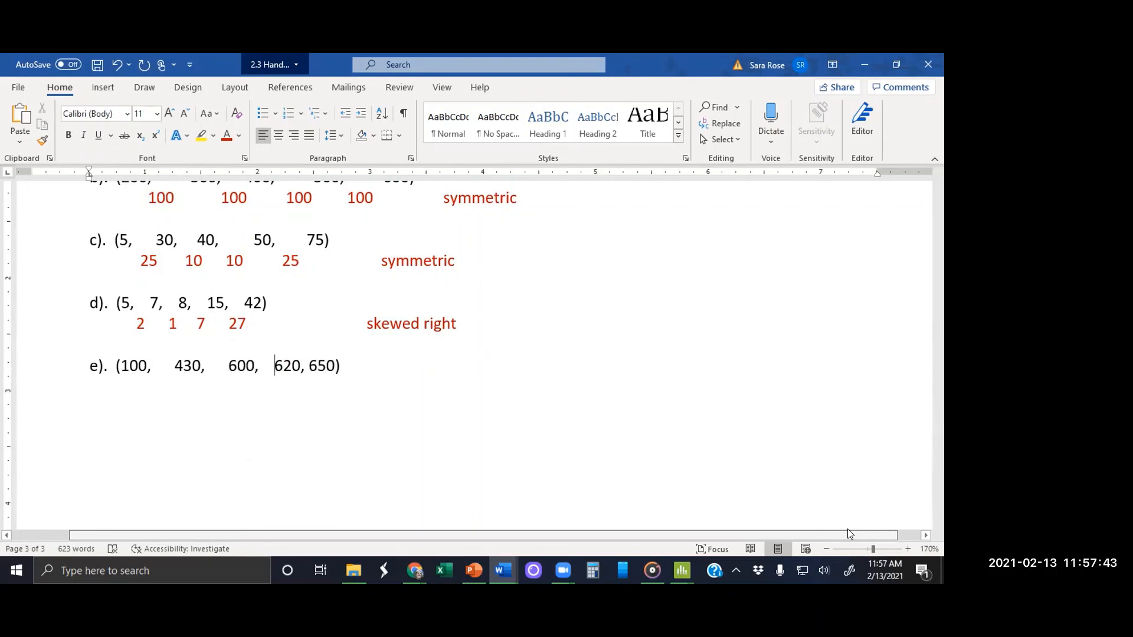
key("Right")
key("Right")
key("Right")
key("Right")
Step: Add the answer "skewed left" after the differences of part e
left_click(352, 382)
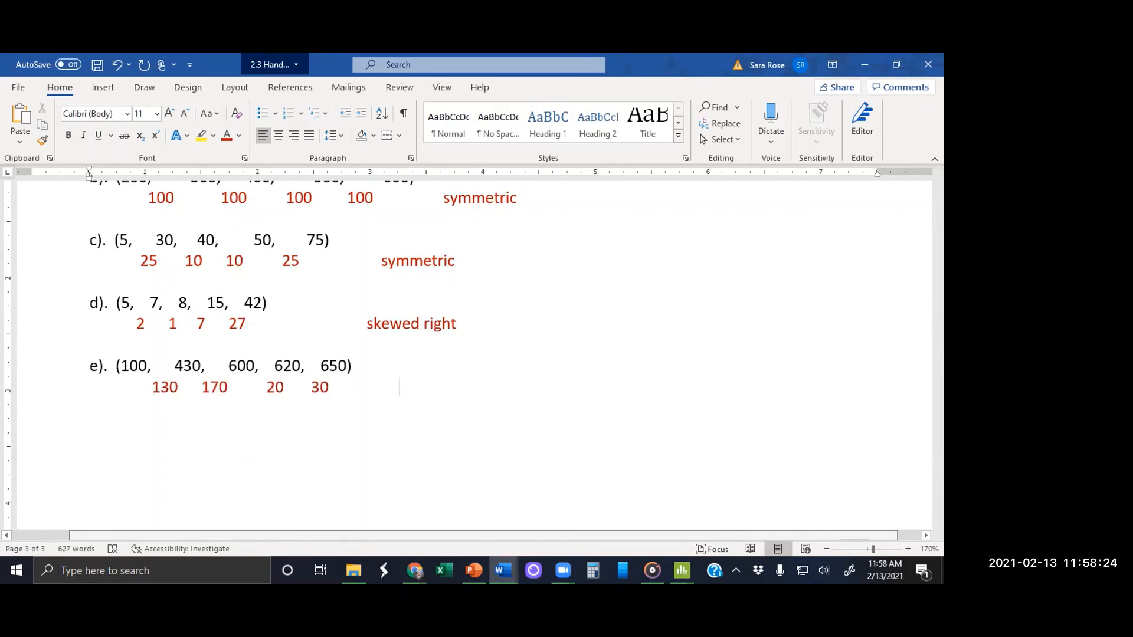
type("skewed left")
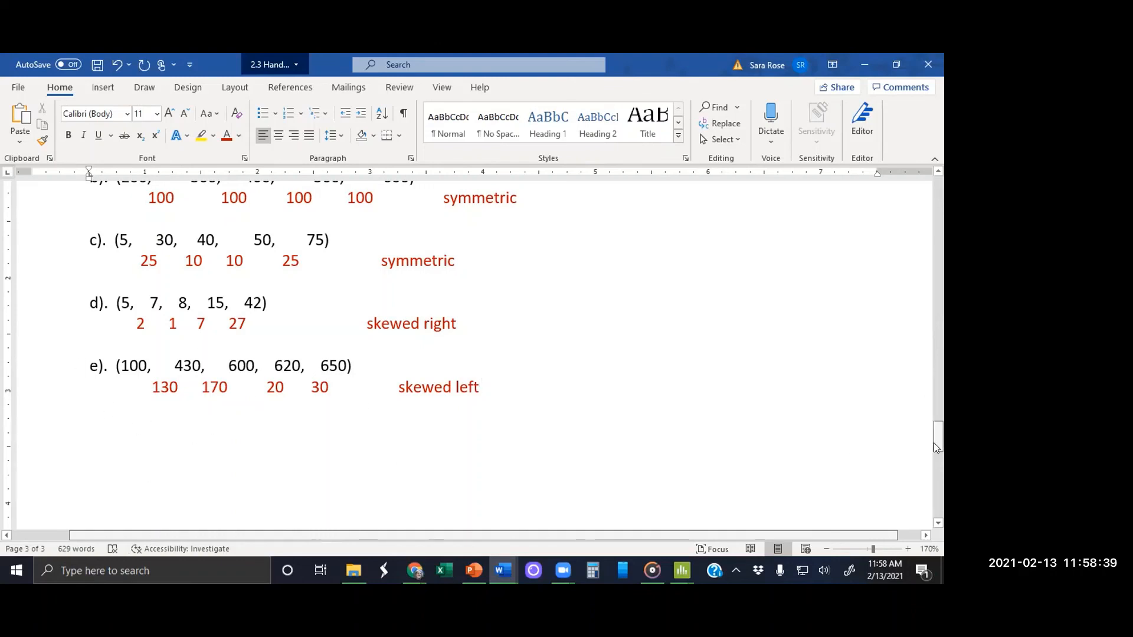
mouse_move(934, 443)
left_mouse_down()
mouse_move(925, 356)
mouse_move(932, 433)
left_mouse_up()
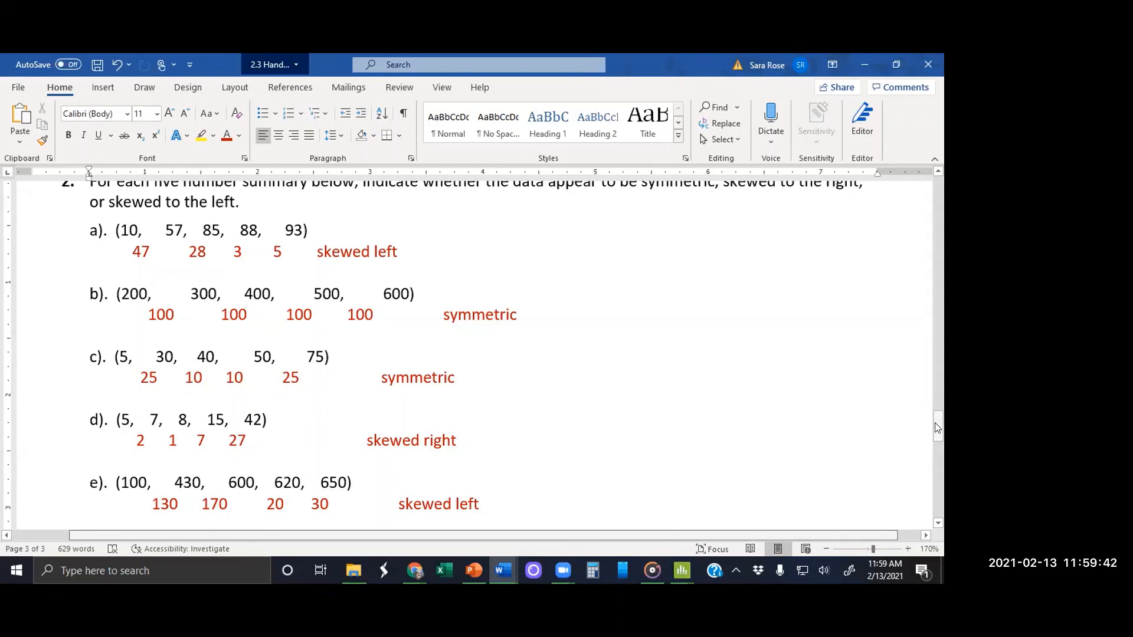
left_click_drag(938, 428, 938, 255)
left_click_drag(938, 252, 938, 192)
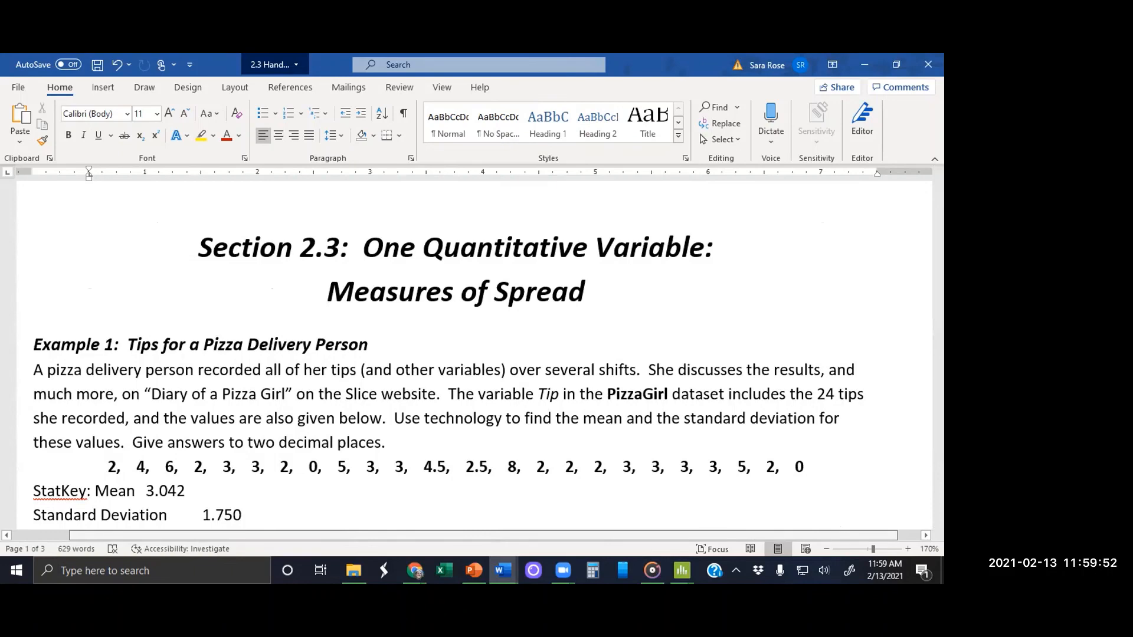
scroll(472, 354, "down", 15)
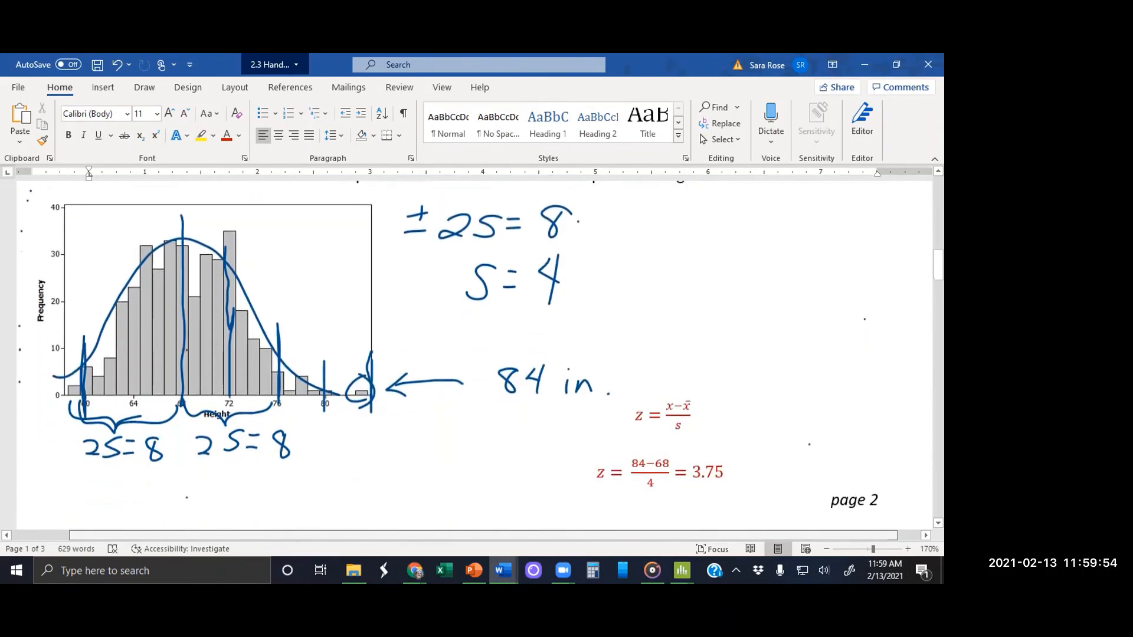